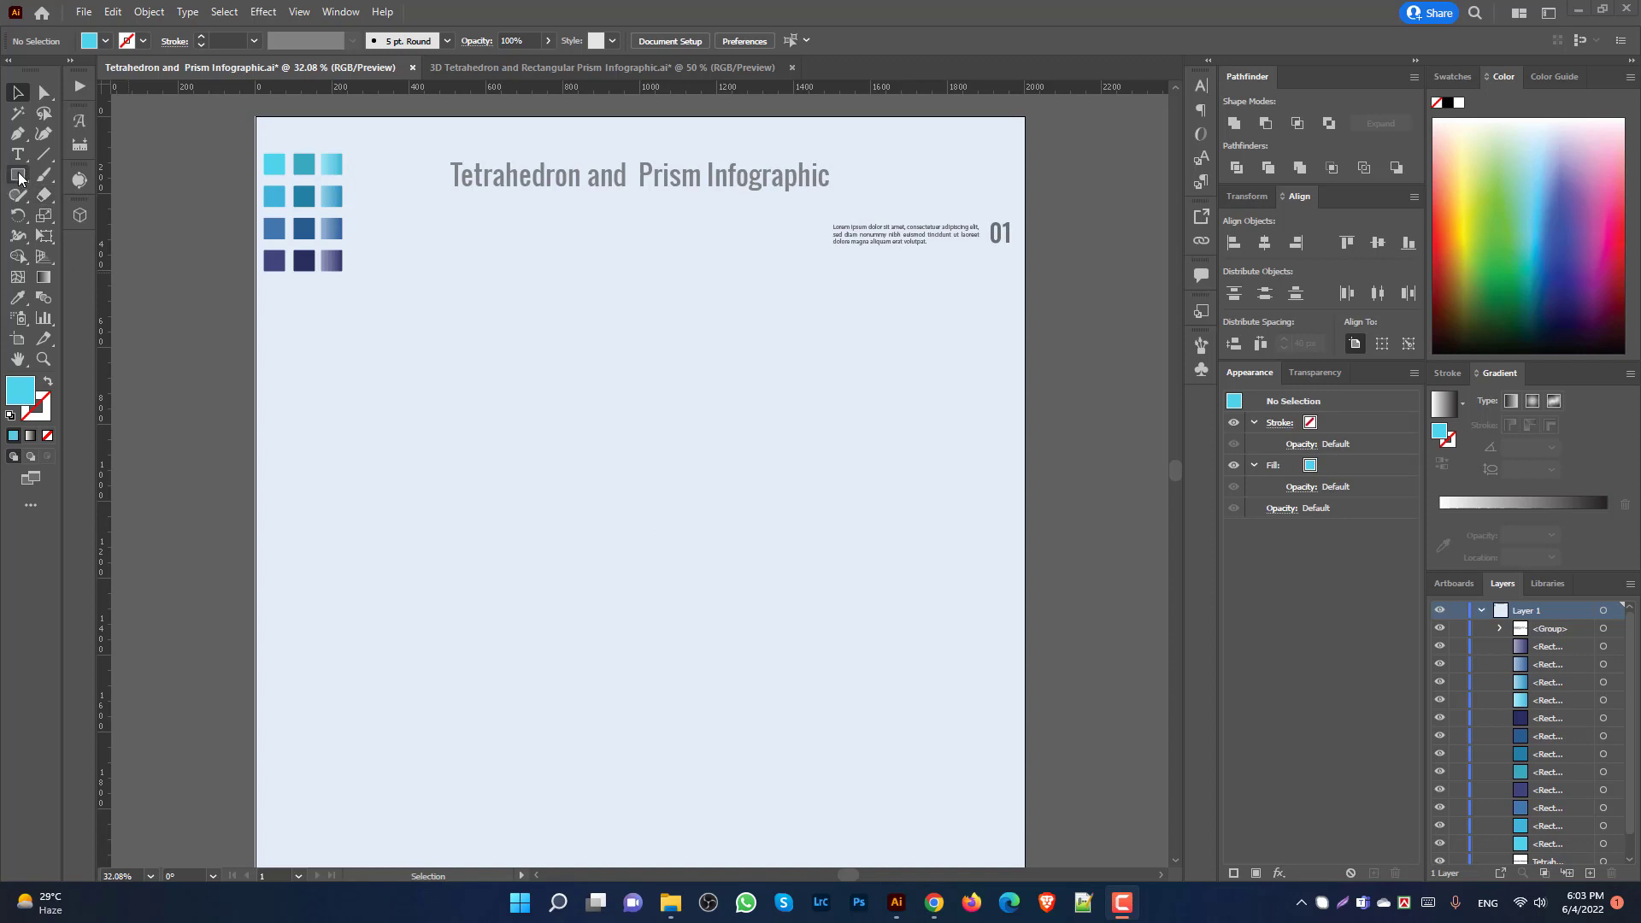
Step: Create a 3-sided polygon on the artboard and scale it up from its centre
{"action": "left_click", "coordinate": [19, 175]}
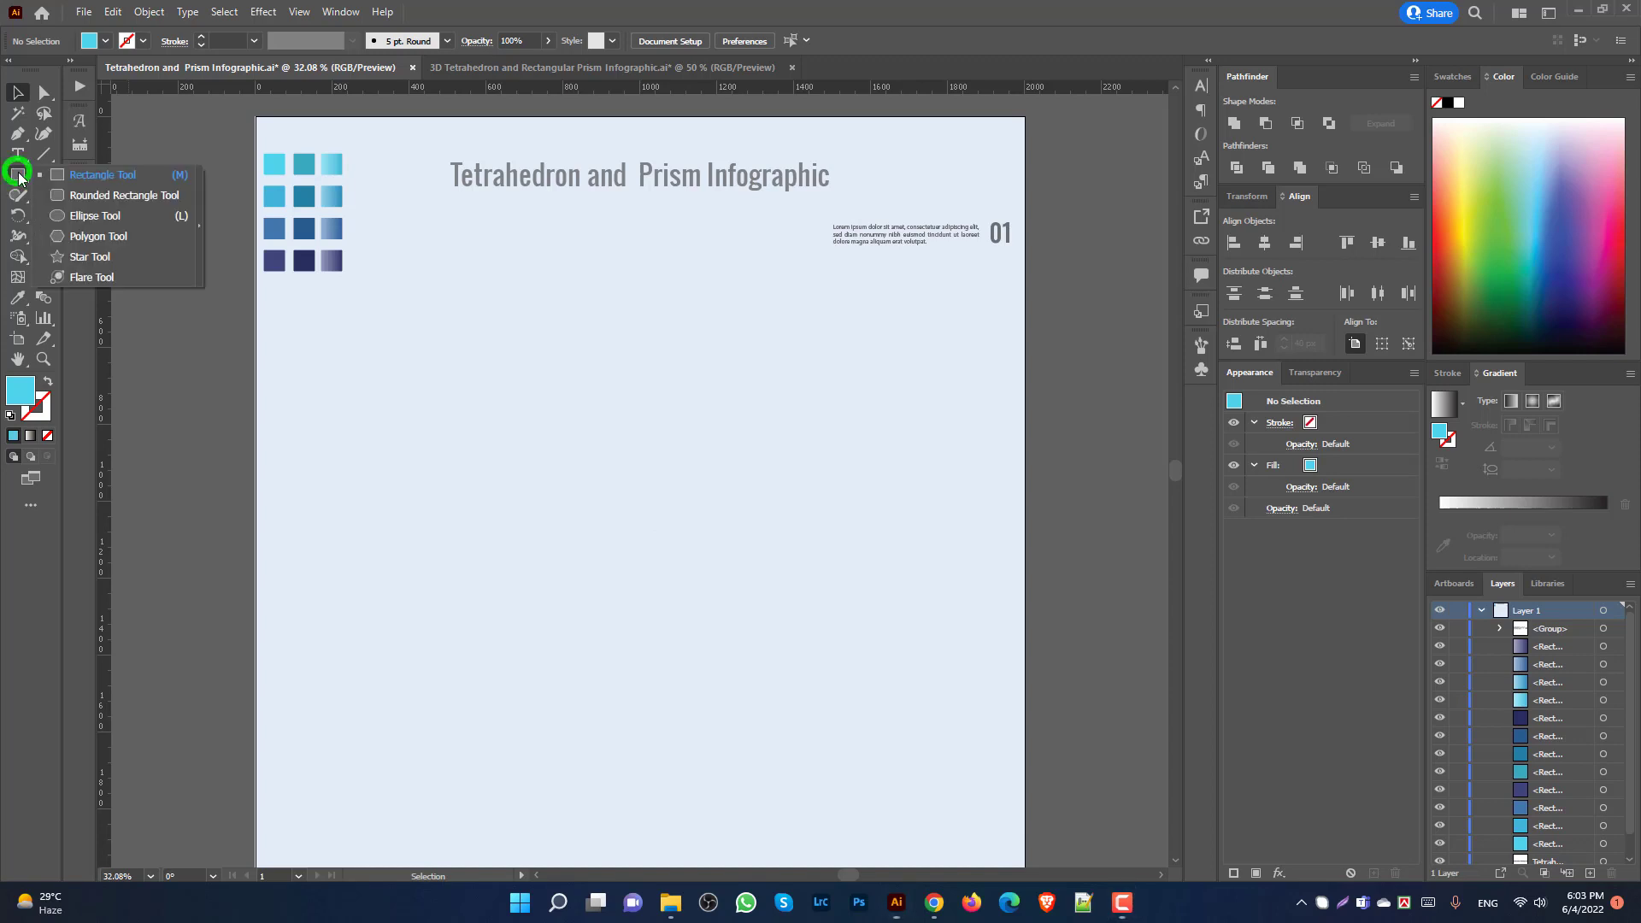
{"action": "left_click", "coordinate": [99, 237]}
{"action": "left_click", "coordinate": [634, 461]}
{"action": "type", "text": "3"}
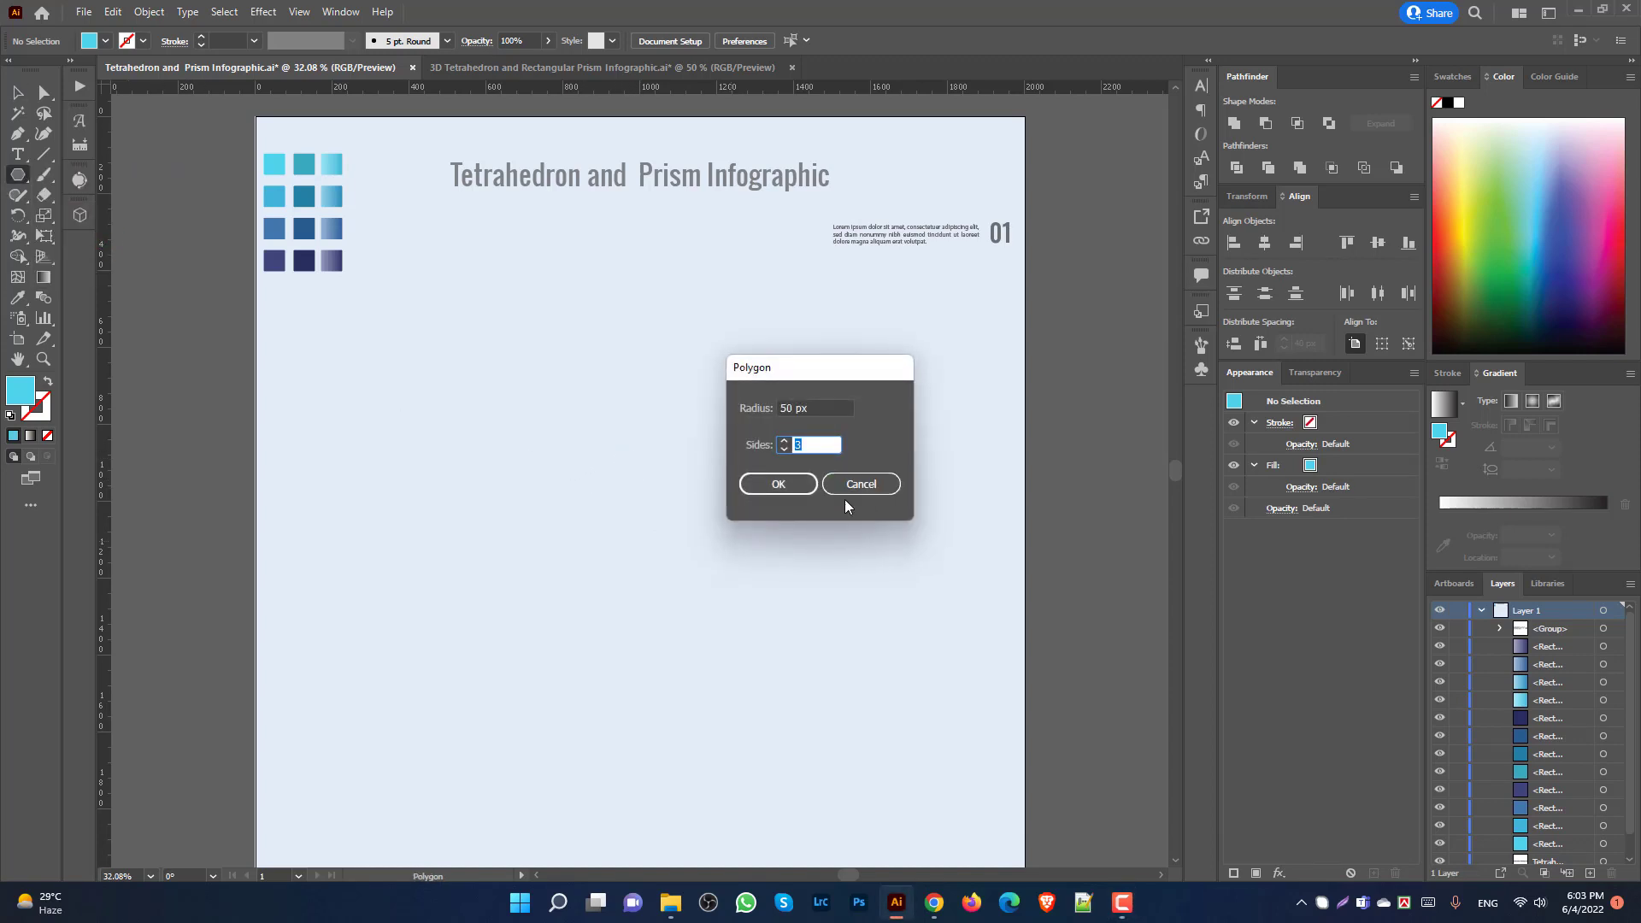
{"action": "left_click", "coordinate": [779, 482]}
{"action": "left_click_drag", "start_coordinate": [651, 470], "coordinate": [751, 594]}
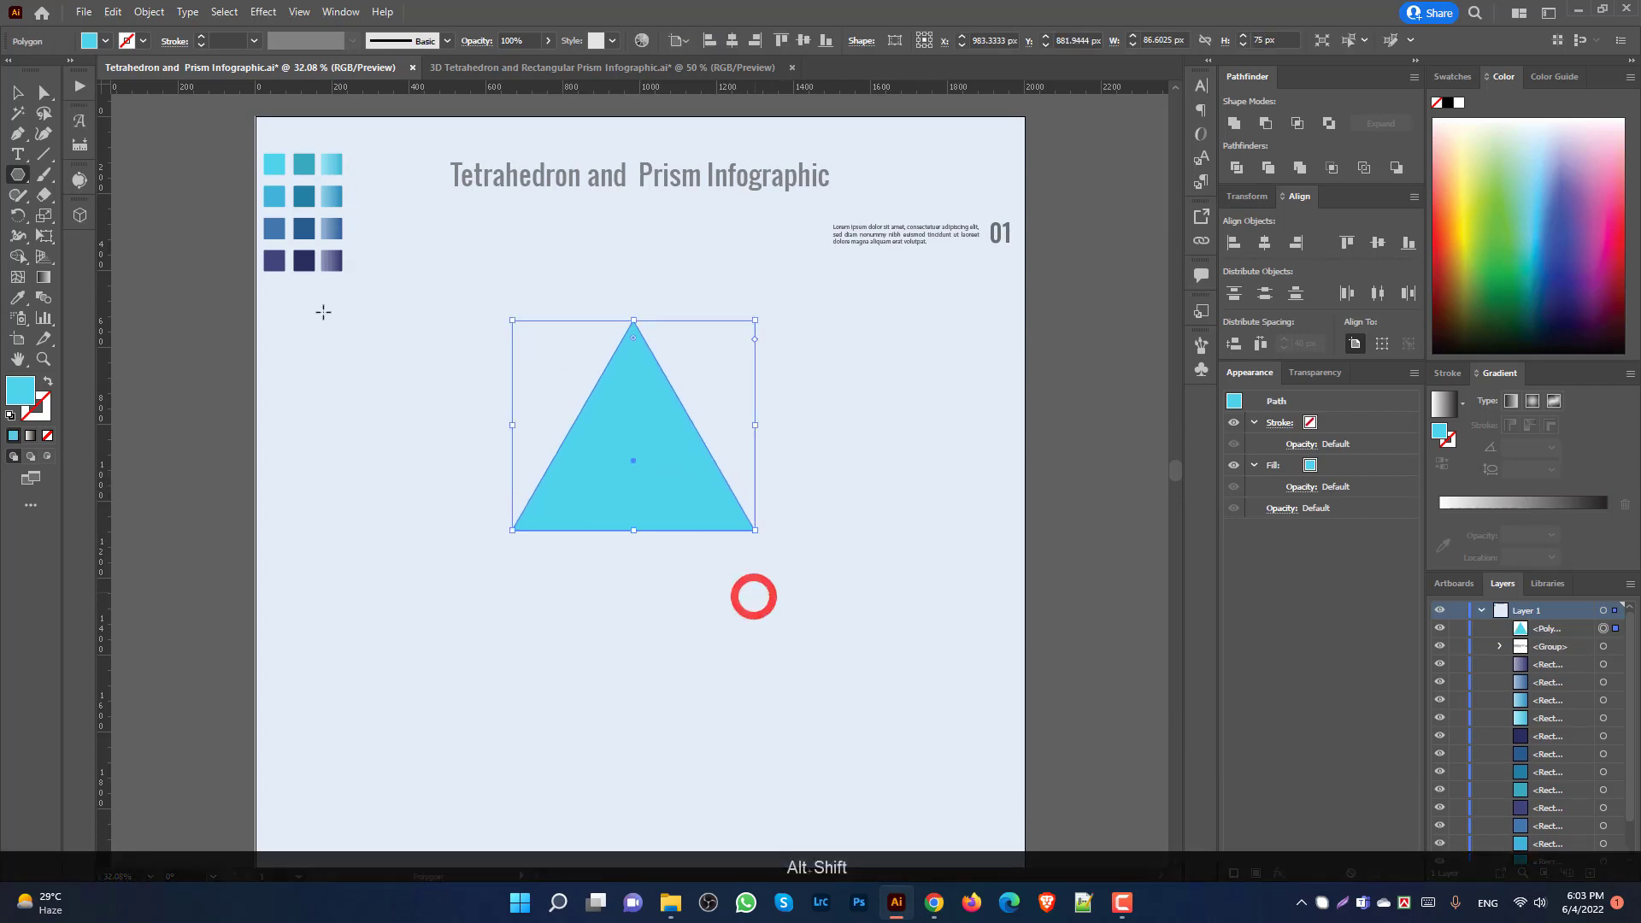
Step: Move the triangle lower and narrow it into a tall, slim shape
{"action": "left_click", "coordinate": [17, 92]}
{"action": "left_click_drag", "start_coordinate": [582, 417], "coordinate": [624, 482]}
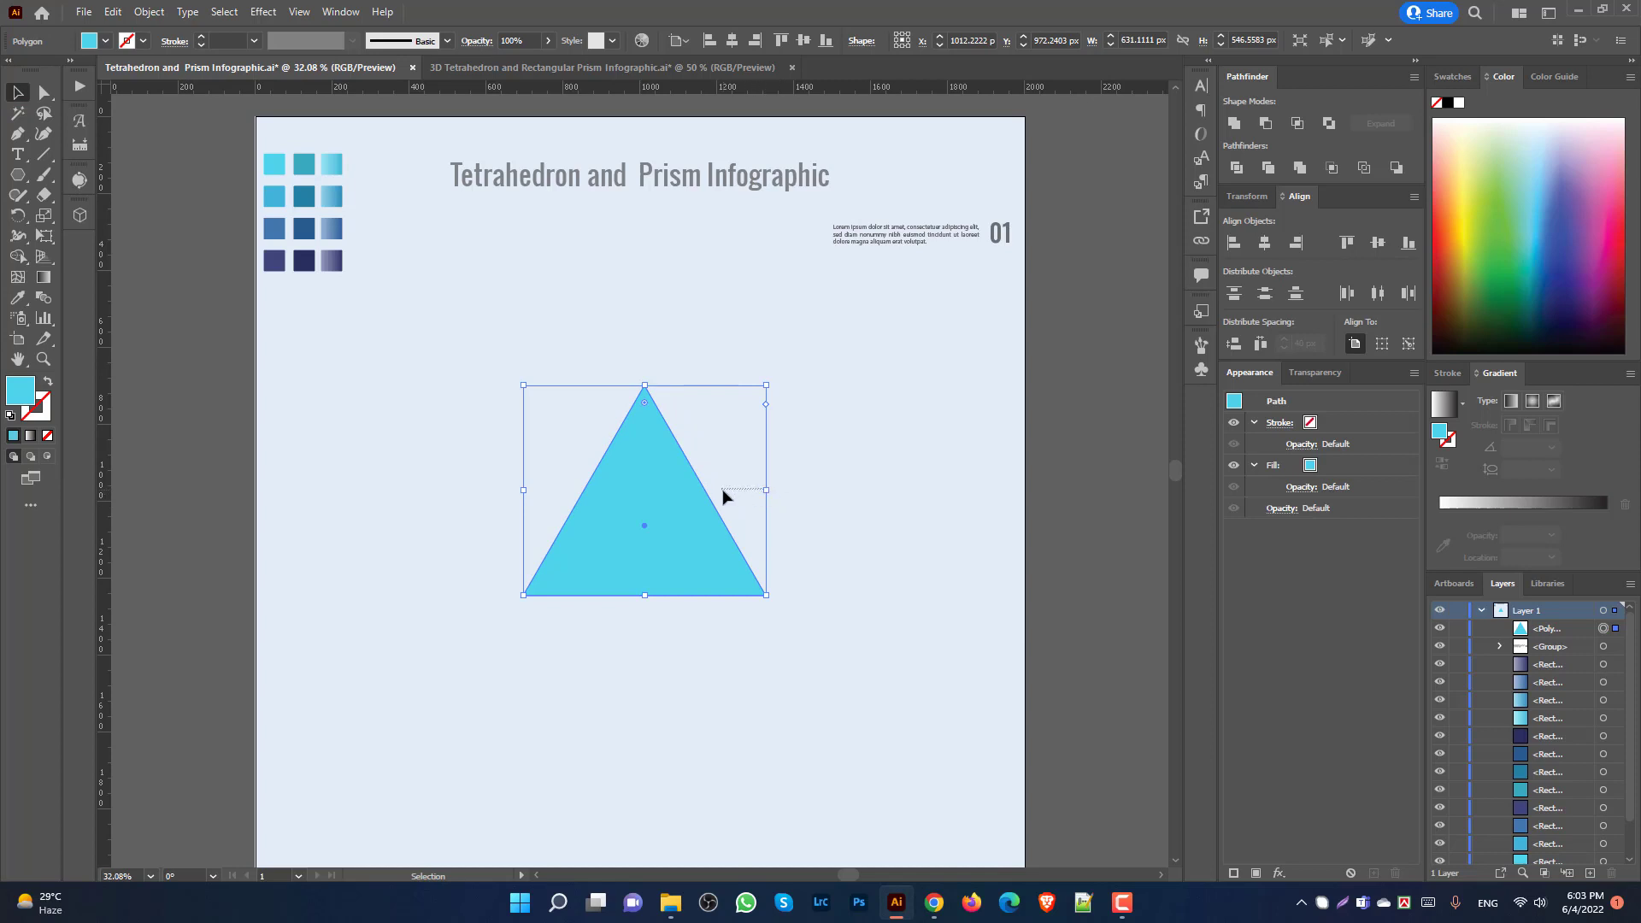
{"action": "left_click_drag", "start_coordinate": [723, 490], "coordinate": [674, 495]}
{"action": "left_click", "coordinate": [689, 494]}
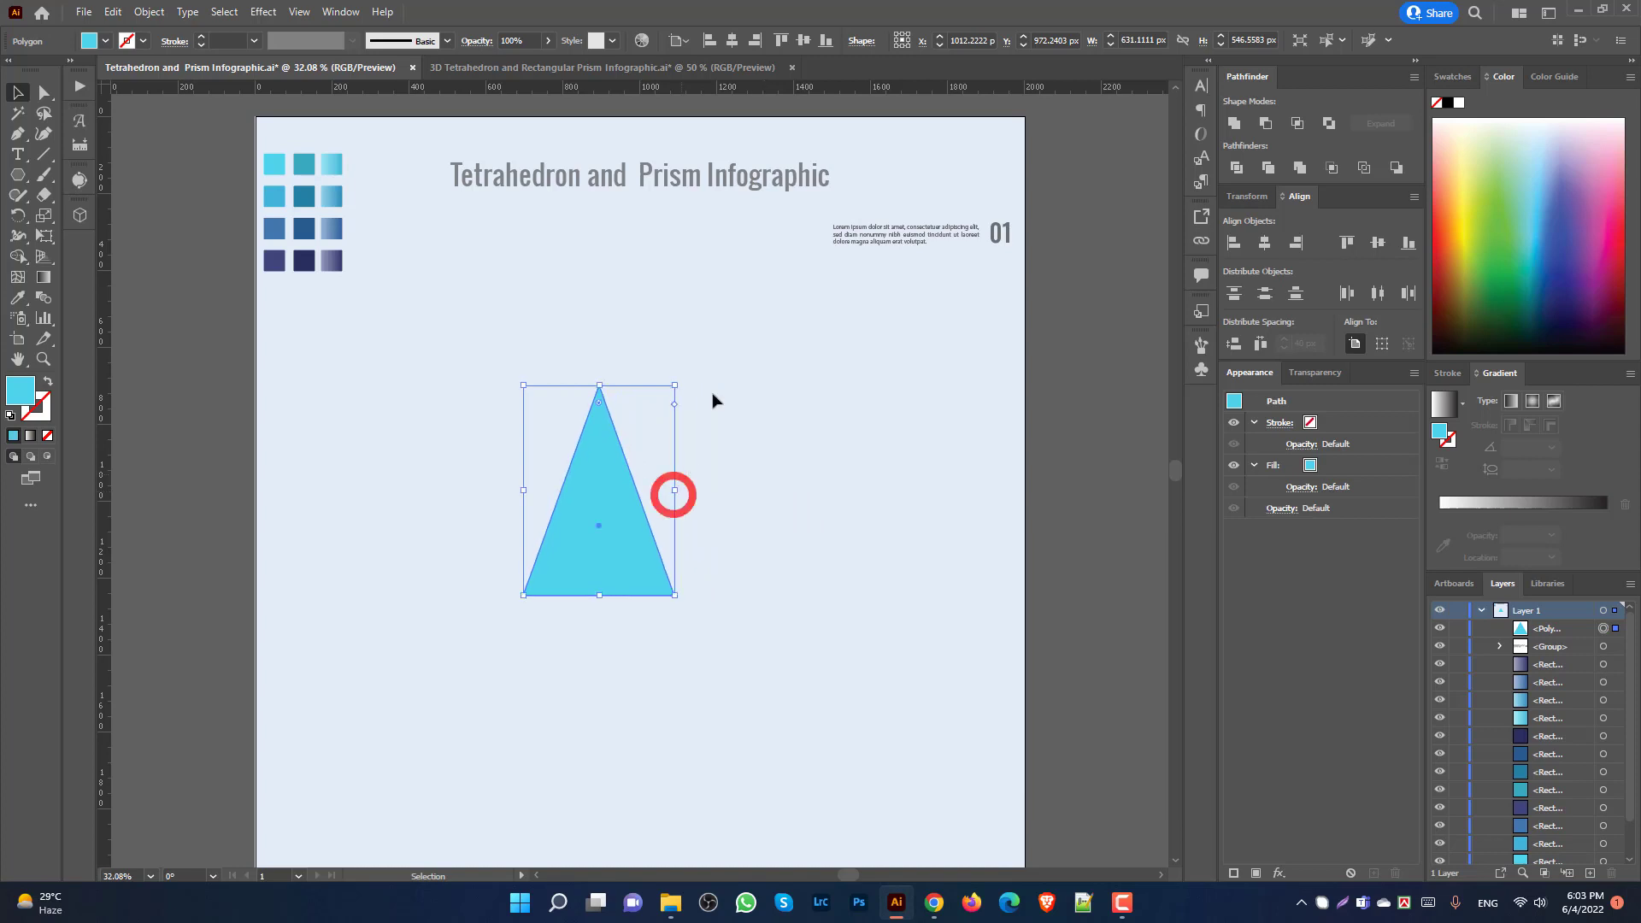
Step: Centre the triangle horizontally and vertically on the artboard
{"action": "left_click", "coordinate": [732, 41]}
{"action": "left_click", "coordinate": [803, 40]}
{"action": "left_click", "coordinate": [846, 495]}
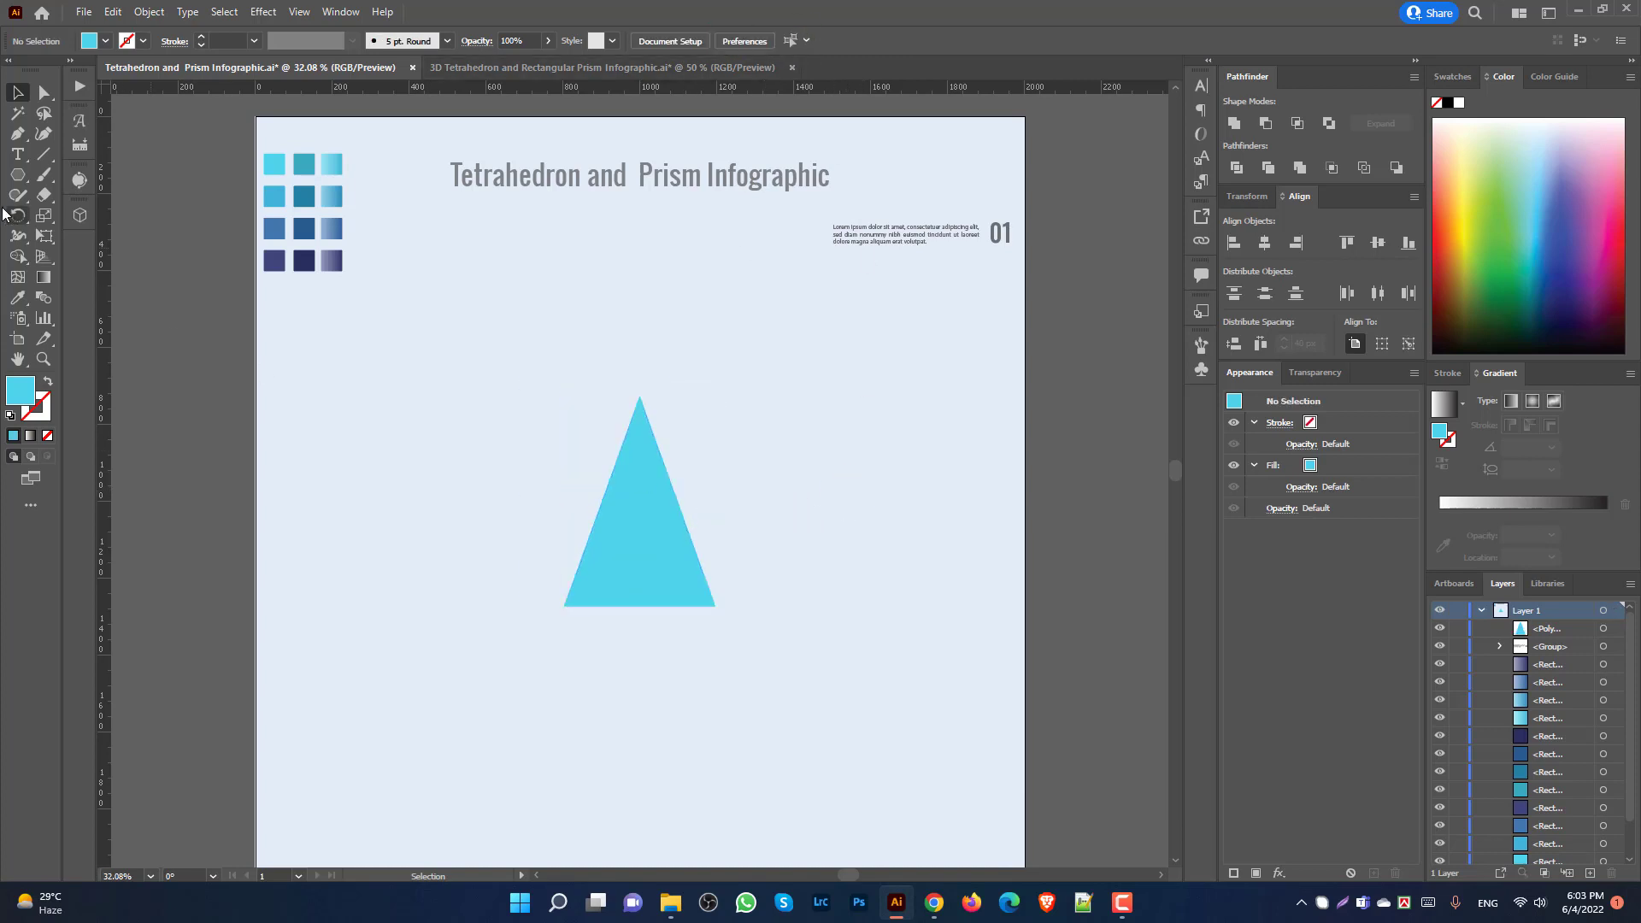
{"action": "left_click", "coordinate": [643, 535]}
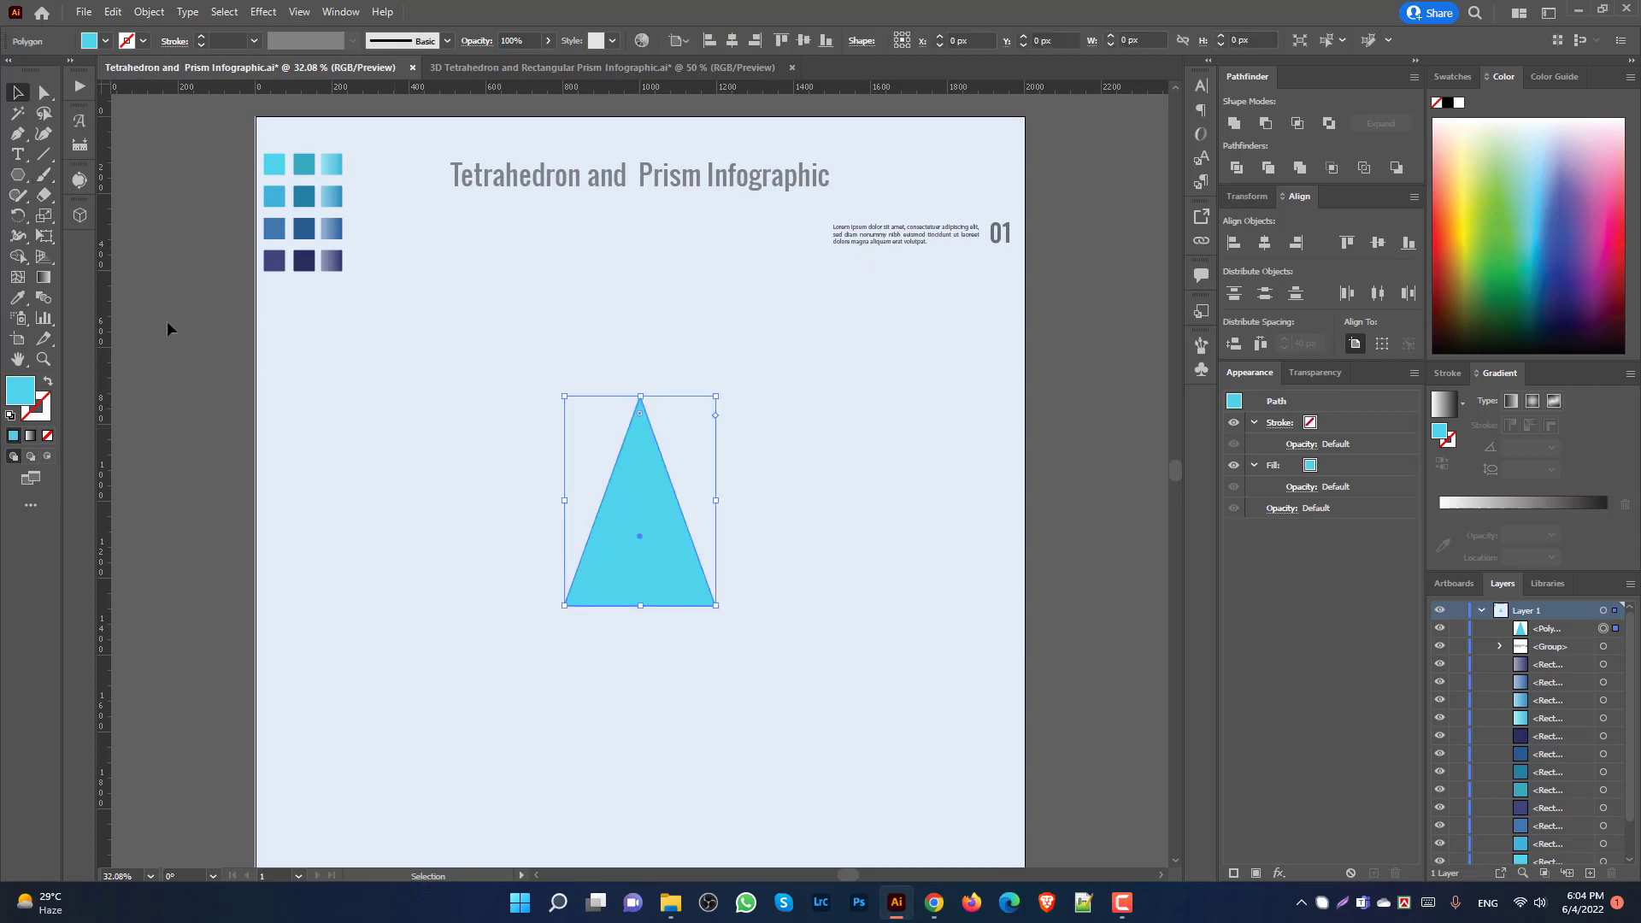
Step: Draw a wide rectangular band across the triangle
{"action": "left_click_drag", "start_coordinate": [12, 185], "coordinate": [86, 175]}
{"action": "left_click_drag", "start_coordinate": [509, 398], "coordinate": [708, 511]}
{"action": "left_click", "coordinate": [18, 91]}
Step: Duplicate the band with Ctrl+D, delete the extra copies and adjust the top band's height
{"action": "key", "text": "ctrl+d"}
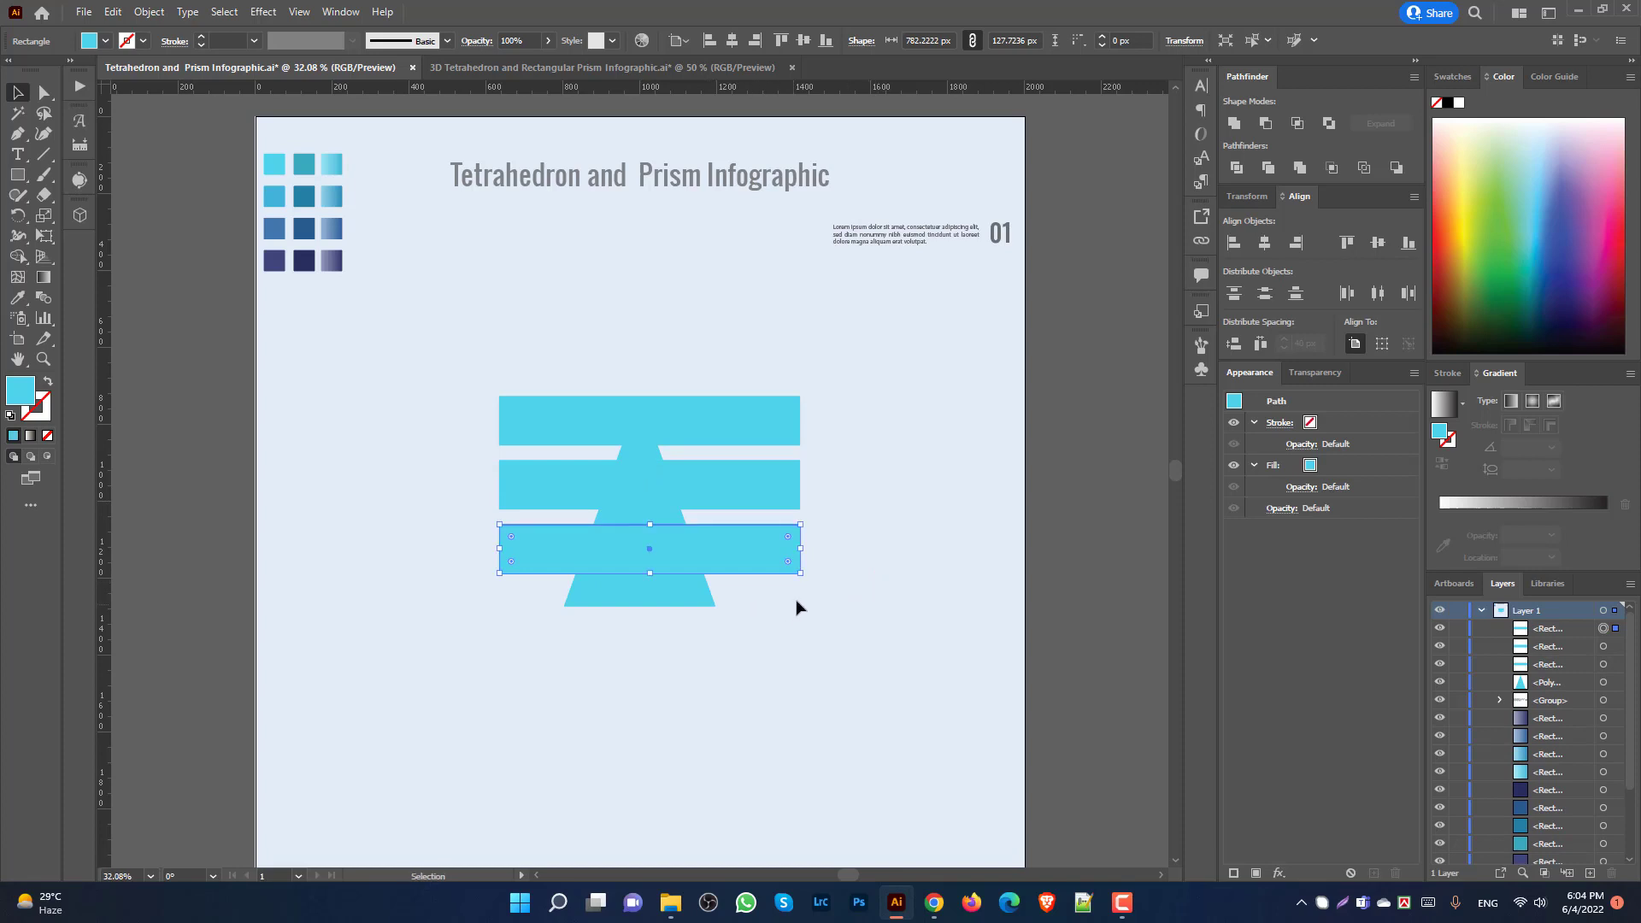
{"action": "scroll", "coordinate": [782, 590], "scroll_direction": "up", "scroll_amount": 1}
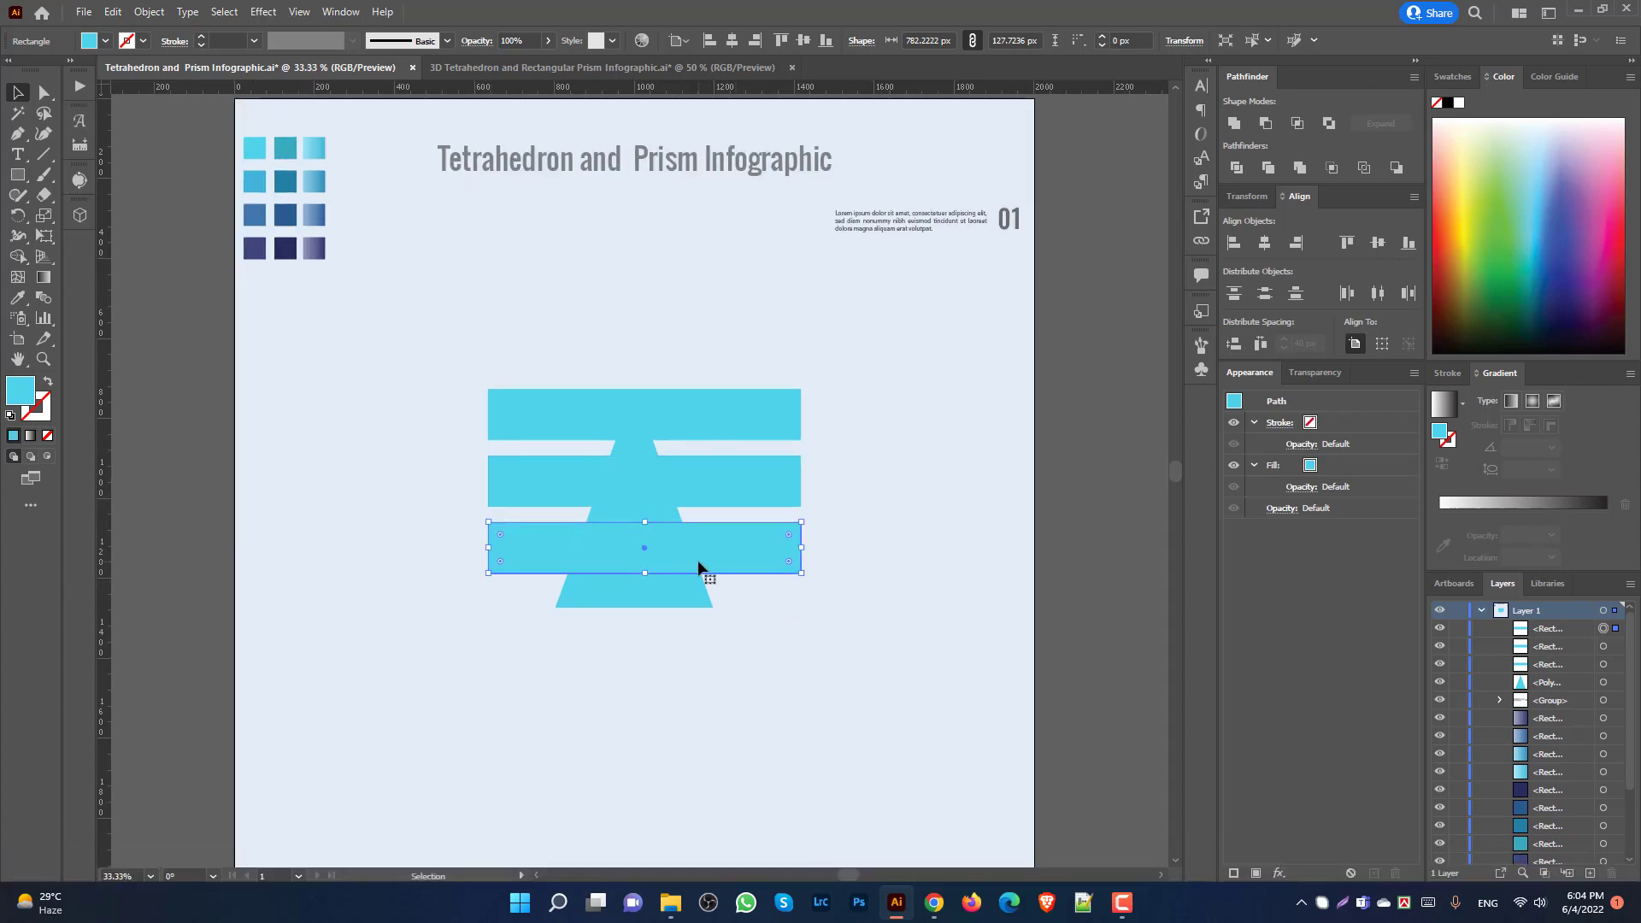
{"action": "key", "text": "Delete"}
{"action": "left_click", "coordinate": [677, 472]}
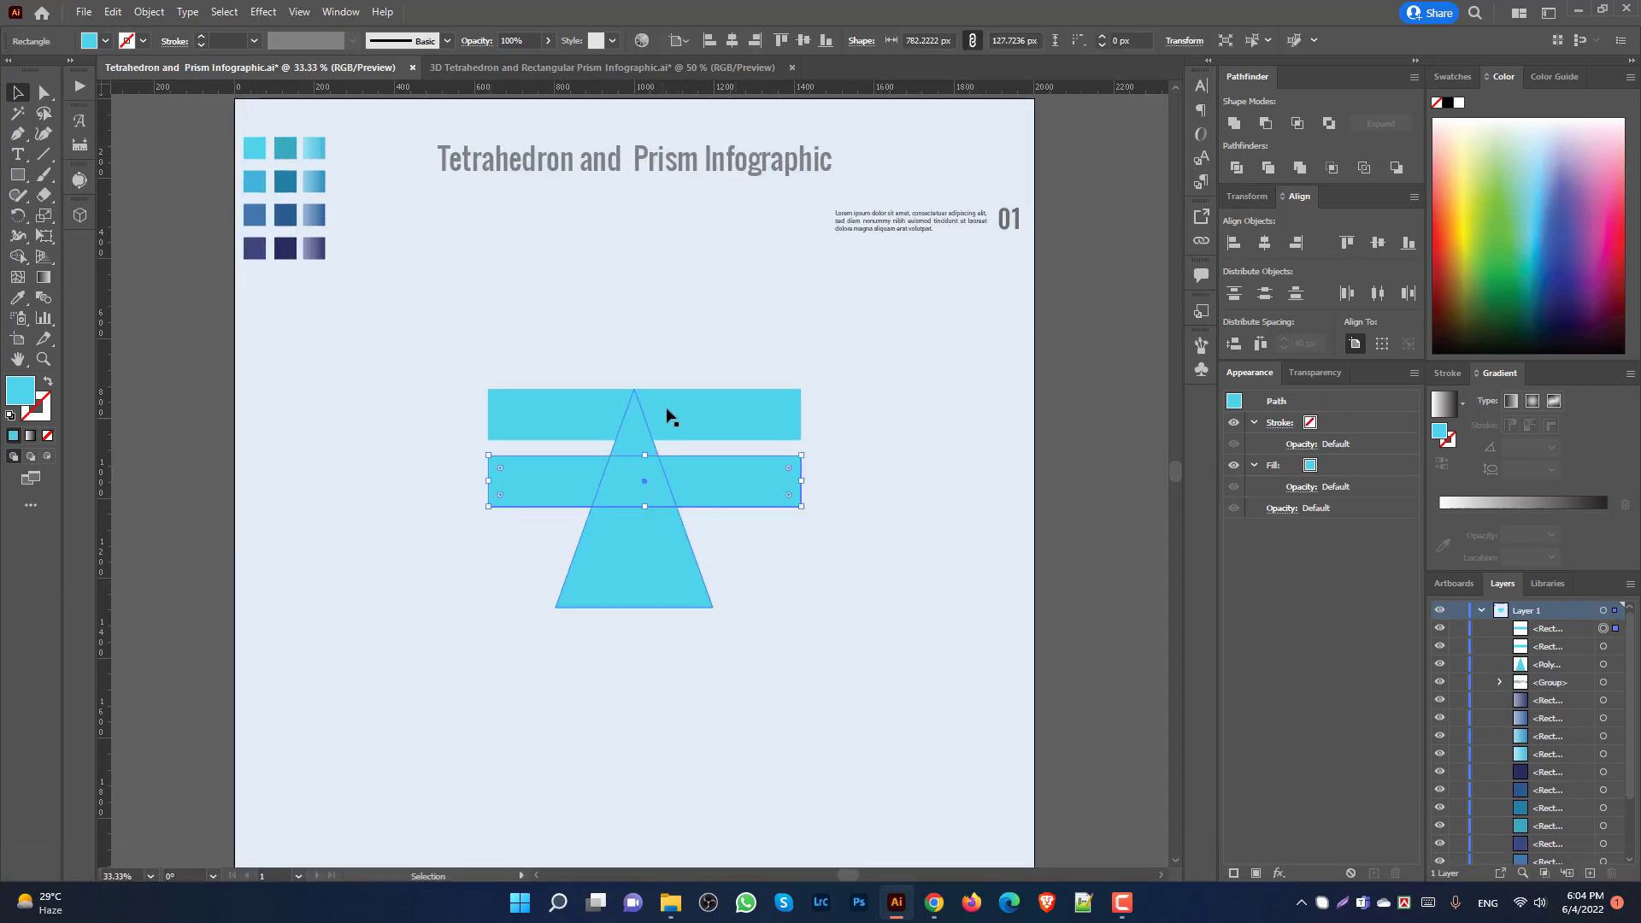
{"action": "key", "text": "Delete"}
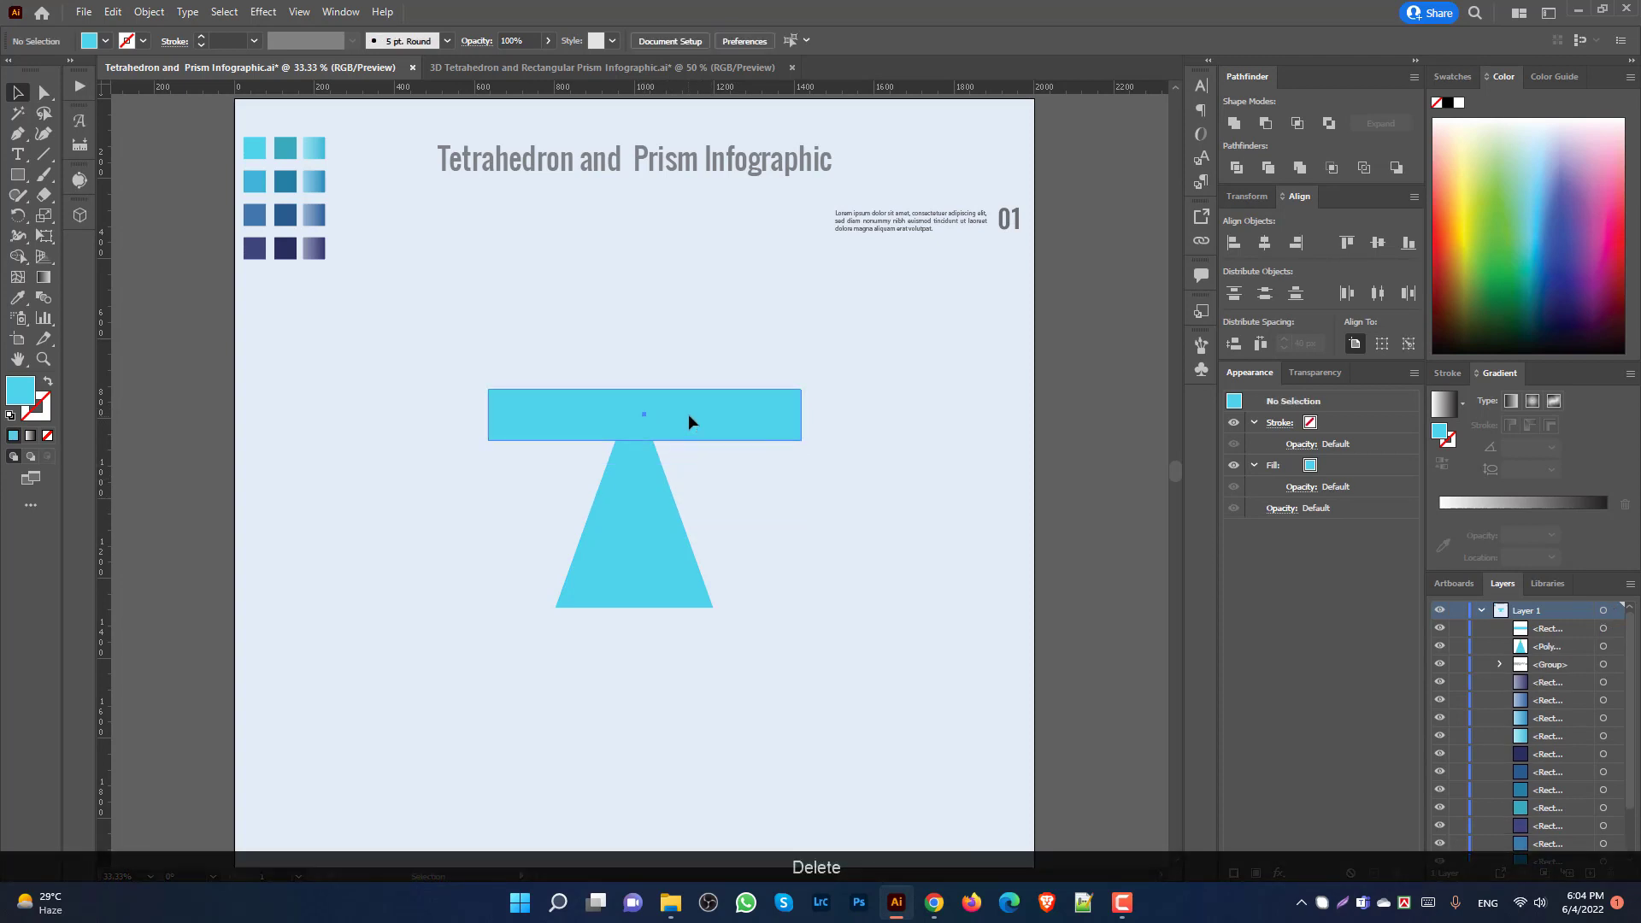
{"action": "left_click", "coordinate": [639, 438]}
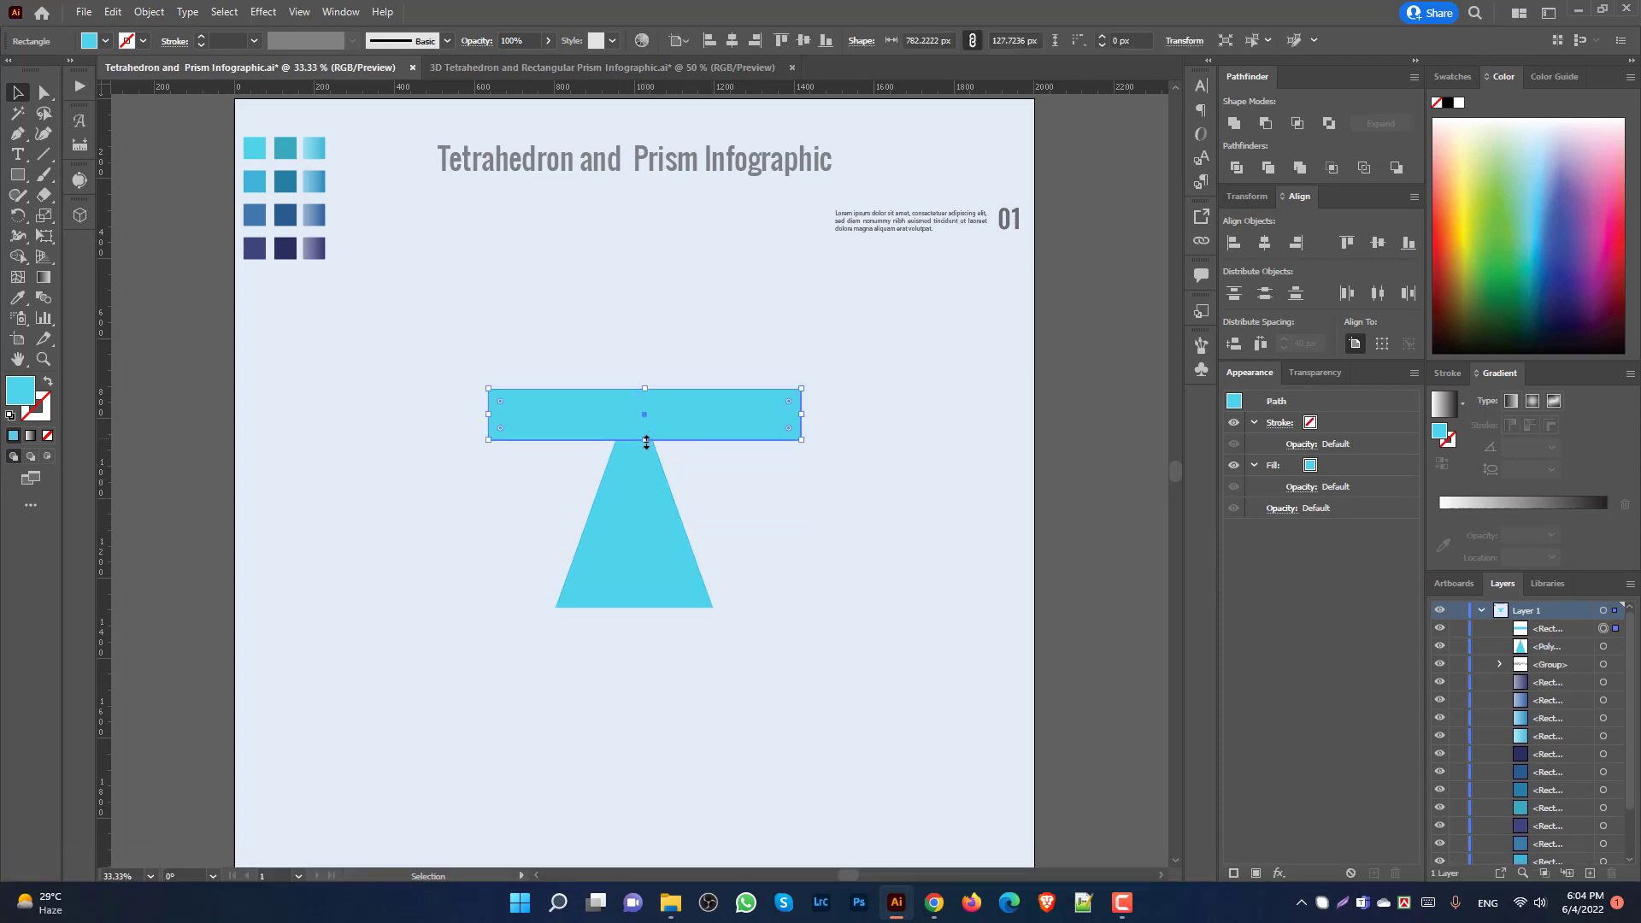
{"action": "left_click_drag", "start_coordinate": [645, 440], "coordinate": [729, 499]}
{"action": "left_click", "coordinate": [772, 474]}
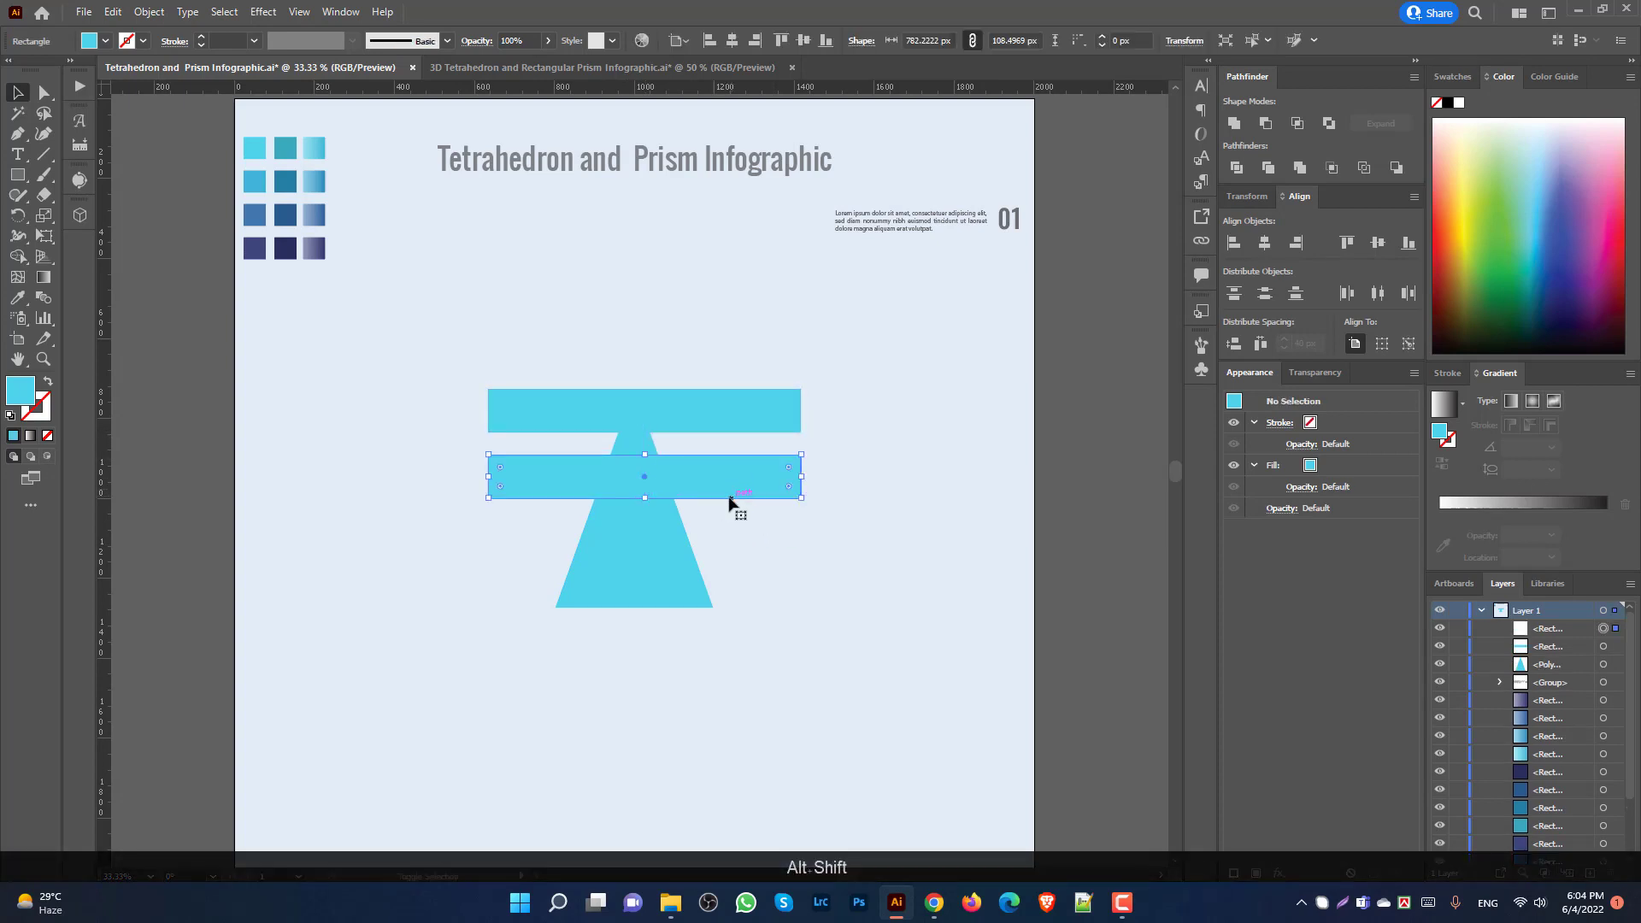
Step: Repeat the copy to make four evenly spaced bands and group them
{"action": "key", "text": "ctrl+d"}
{"action": "key", "text": "ctrl+d"}
{"action": "left_click", "coordinate": [867, 560]}
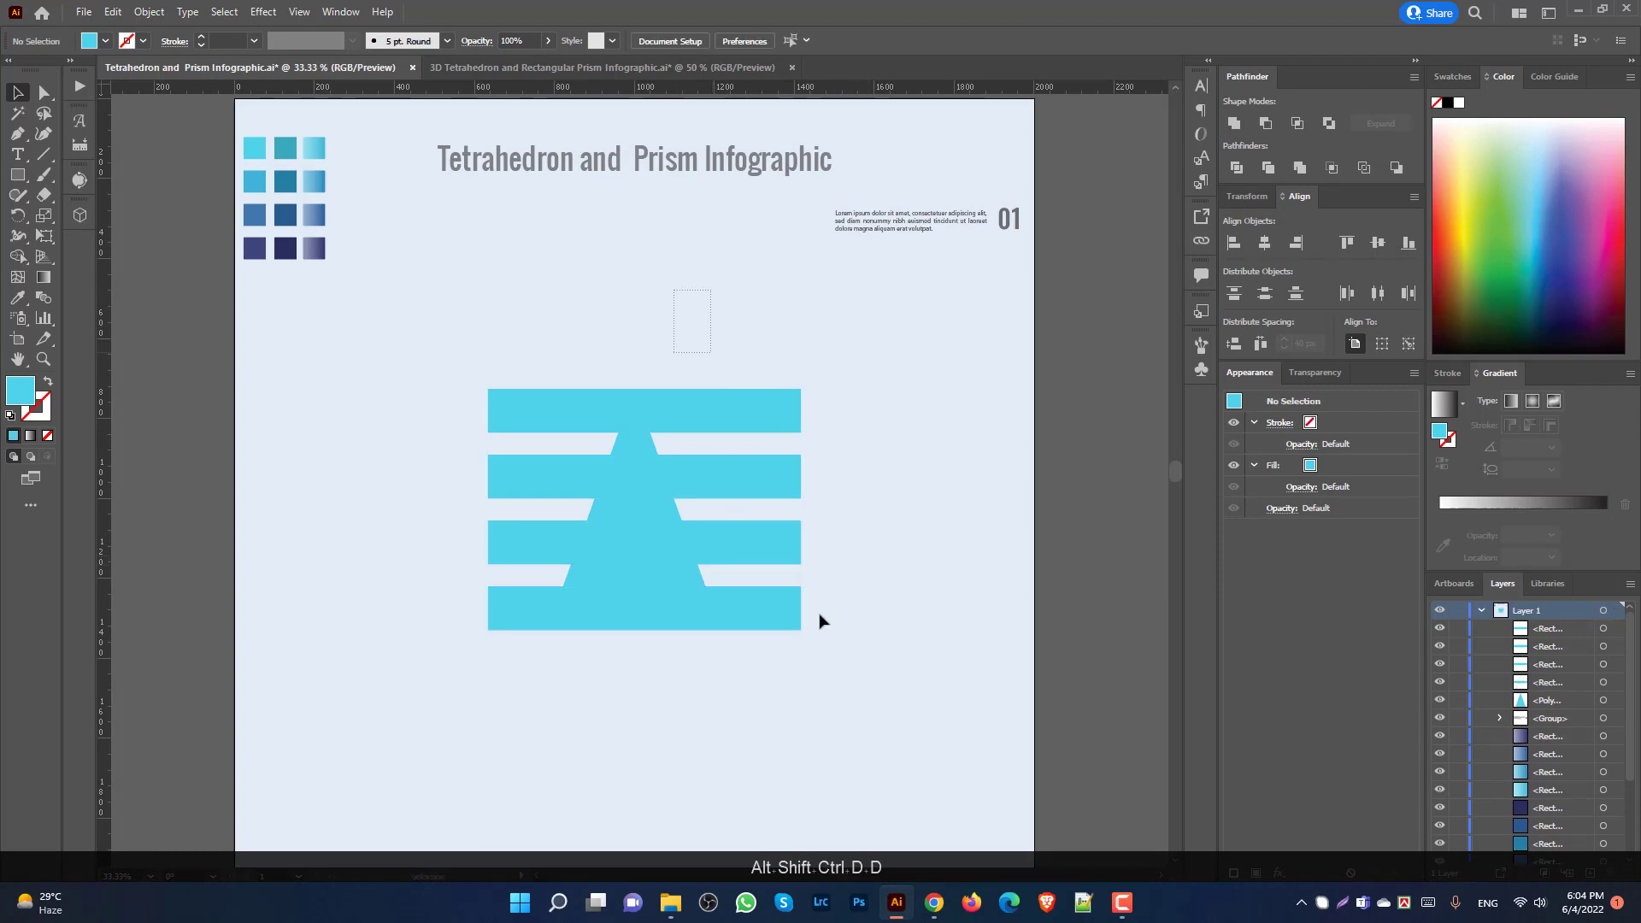
{"action": "left_click_drag", "start_coordinate": [820, 621], "coordinate": [850, 680]}
{"action": "left_click_drag", "start_coordinate": [738, 353], "coordinate": [853, 643]}
{"action": "key", "text": "ctrl+g"}
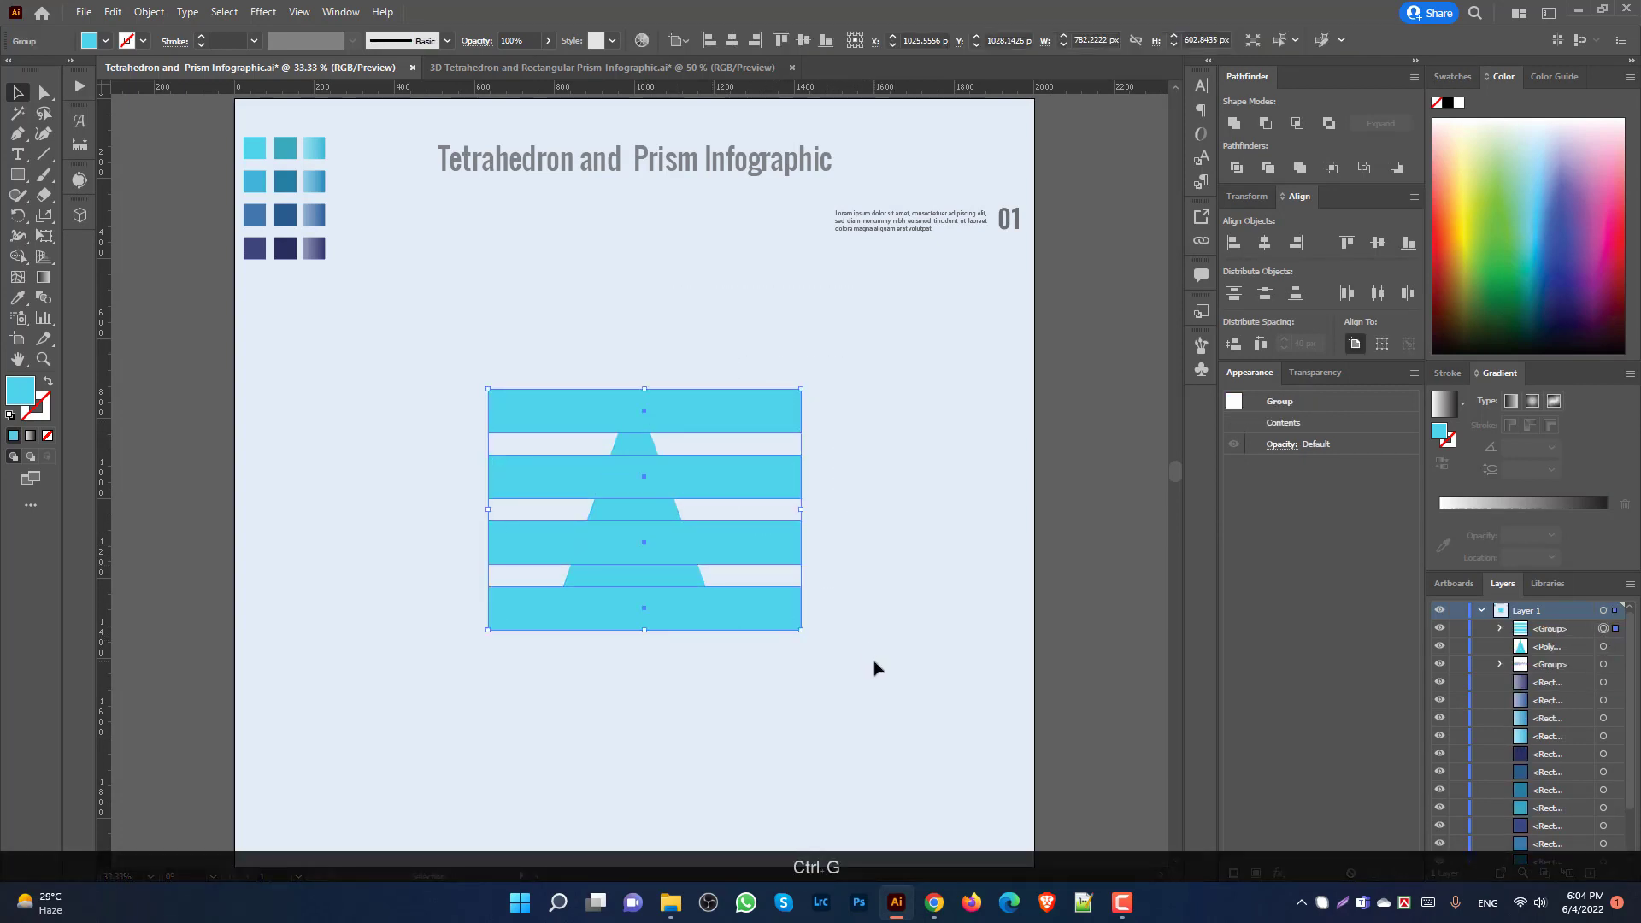
{"action": "left_click_drag", "start_coordinate": [554, 305], "coordinate": [831, 710]}
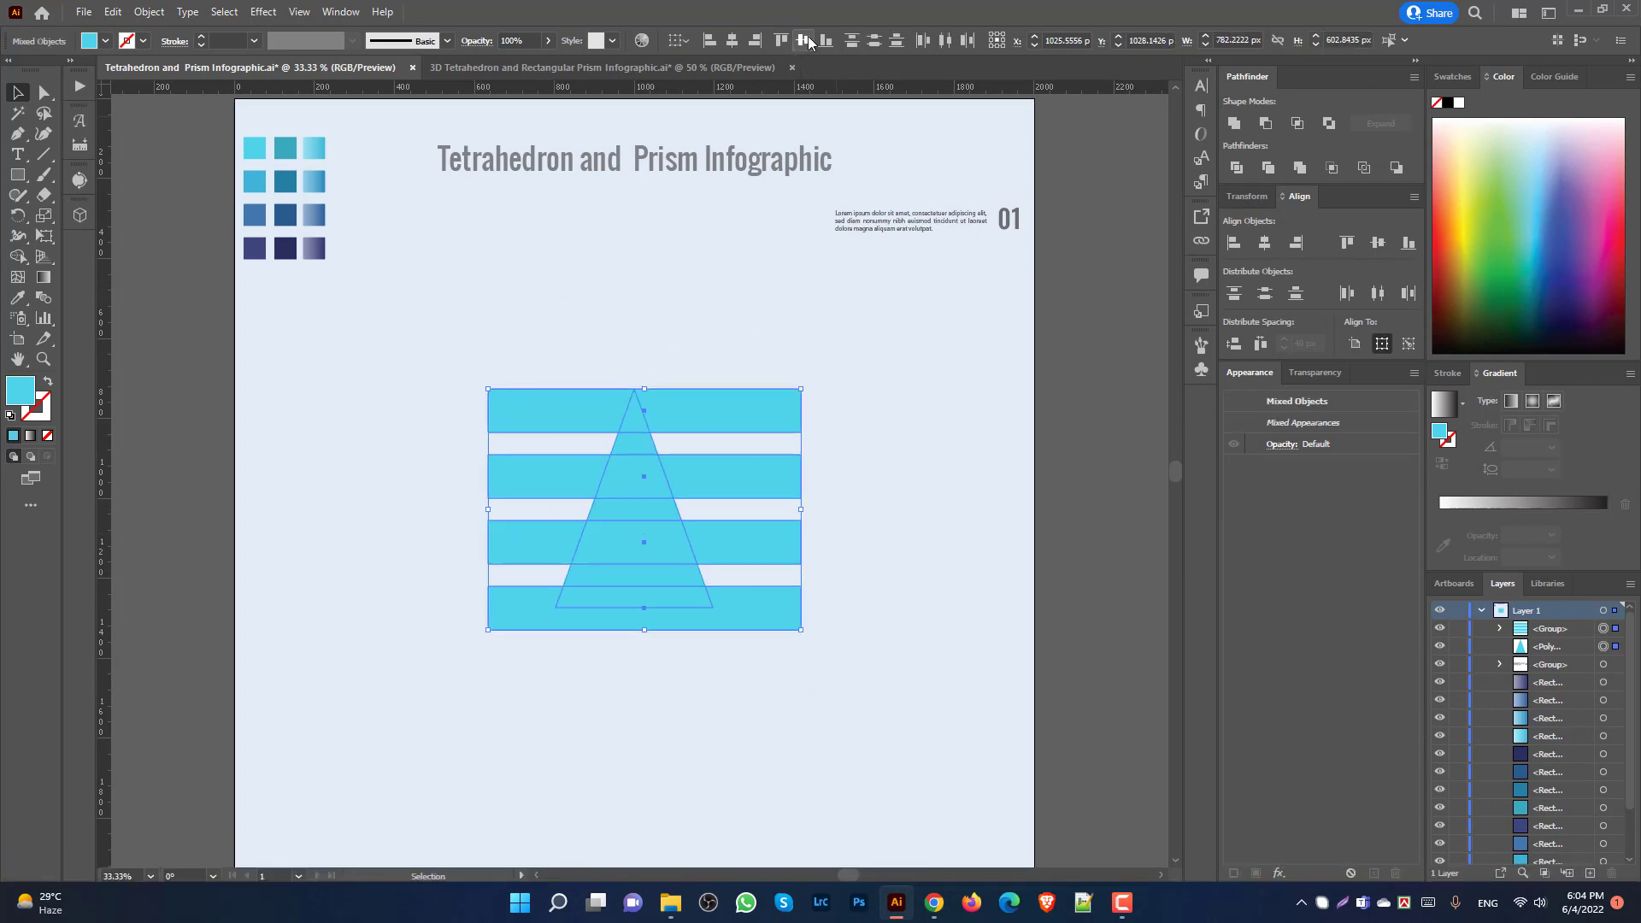
Step: Centre the band group on the triangle and shrink it from the top
{"action": "left_click", "coordinate": [804, 40]}
{"action": "left_click", "coordinate": [731, 40]}
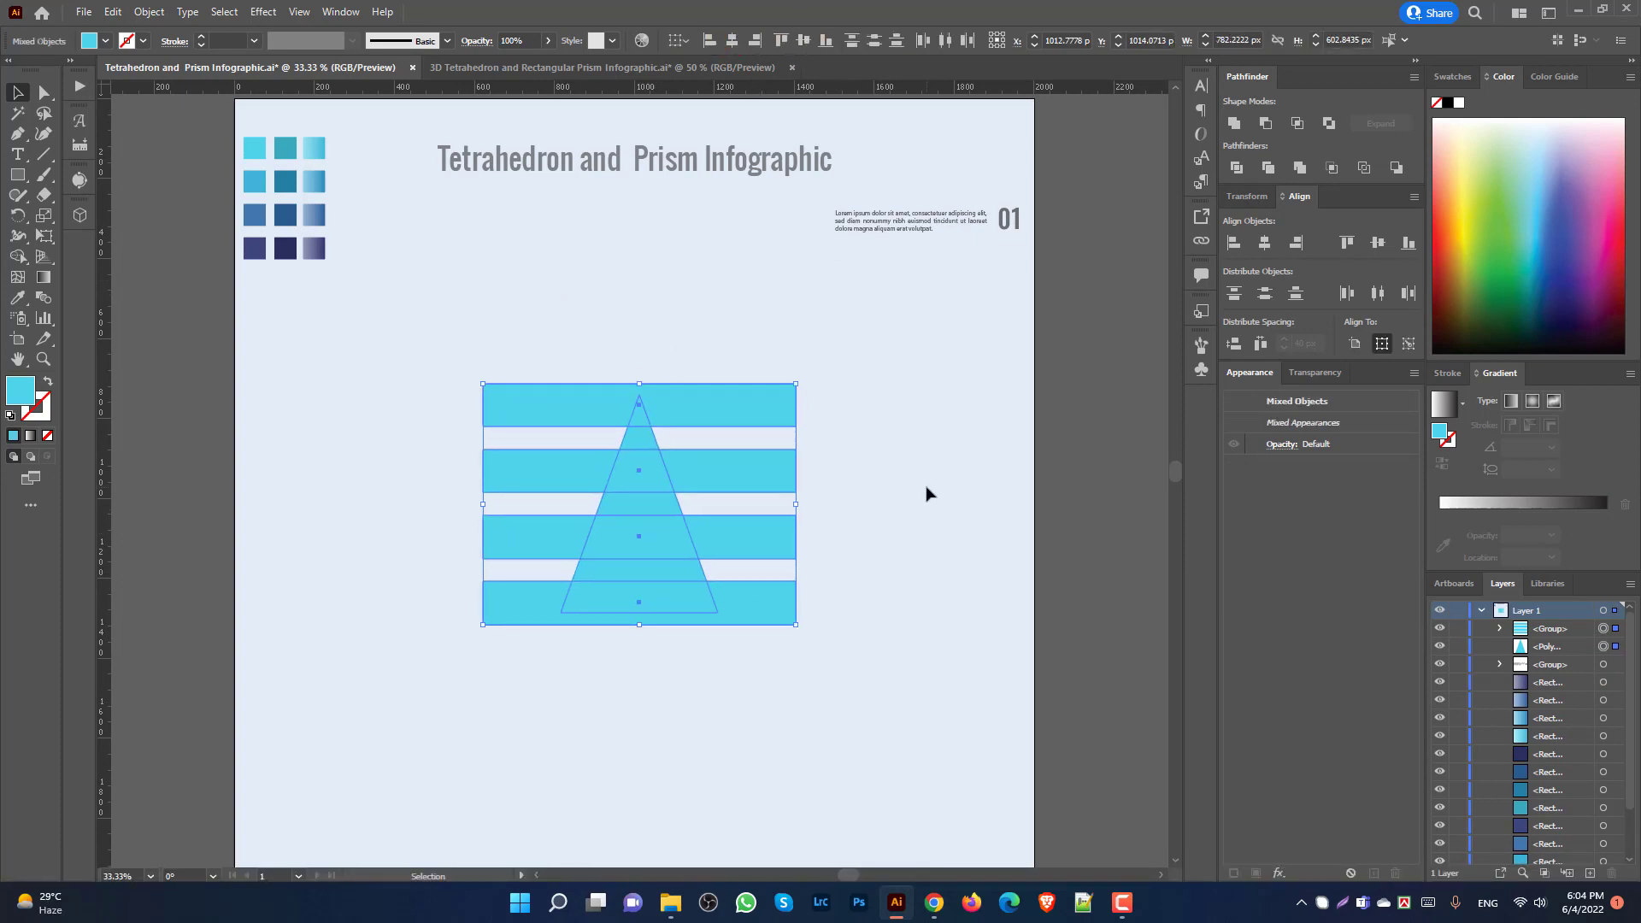
{"action": "left_click", "coordinate": [704, 396]}
{"action": "scroll", "coordinate": [704, 397], "scroll_direction": "up", "scroll_amount": 2}
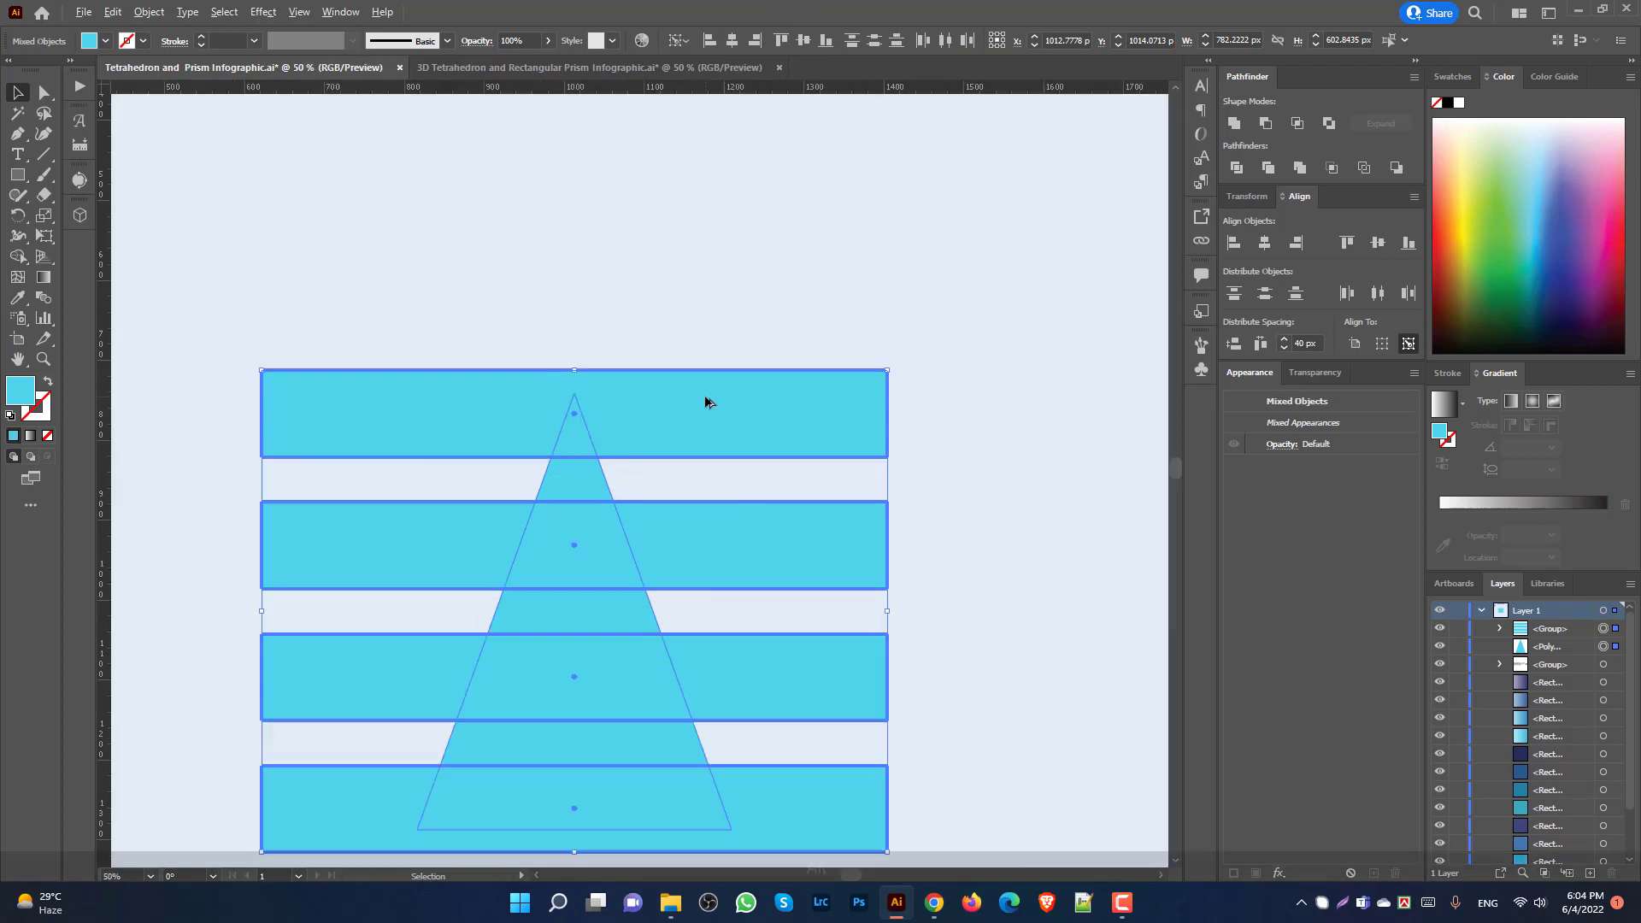
{"action": "left_click", "coordinate": [655, 322]}
{"action": "left_click", "coordinate": [673, 424]}
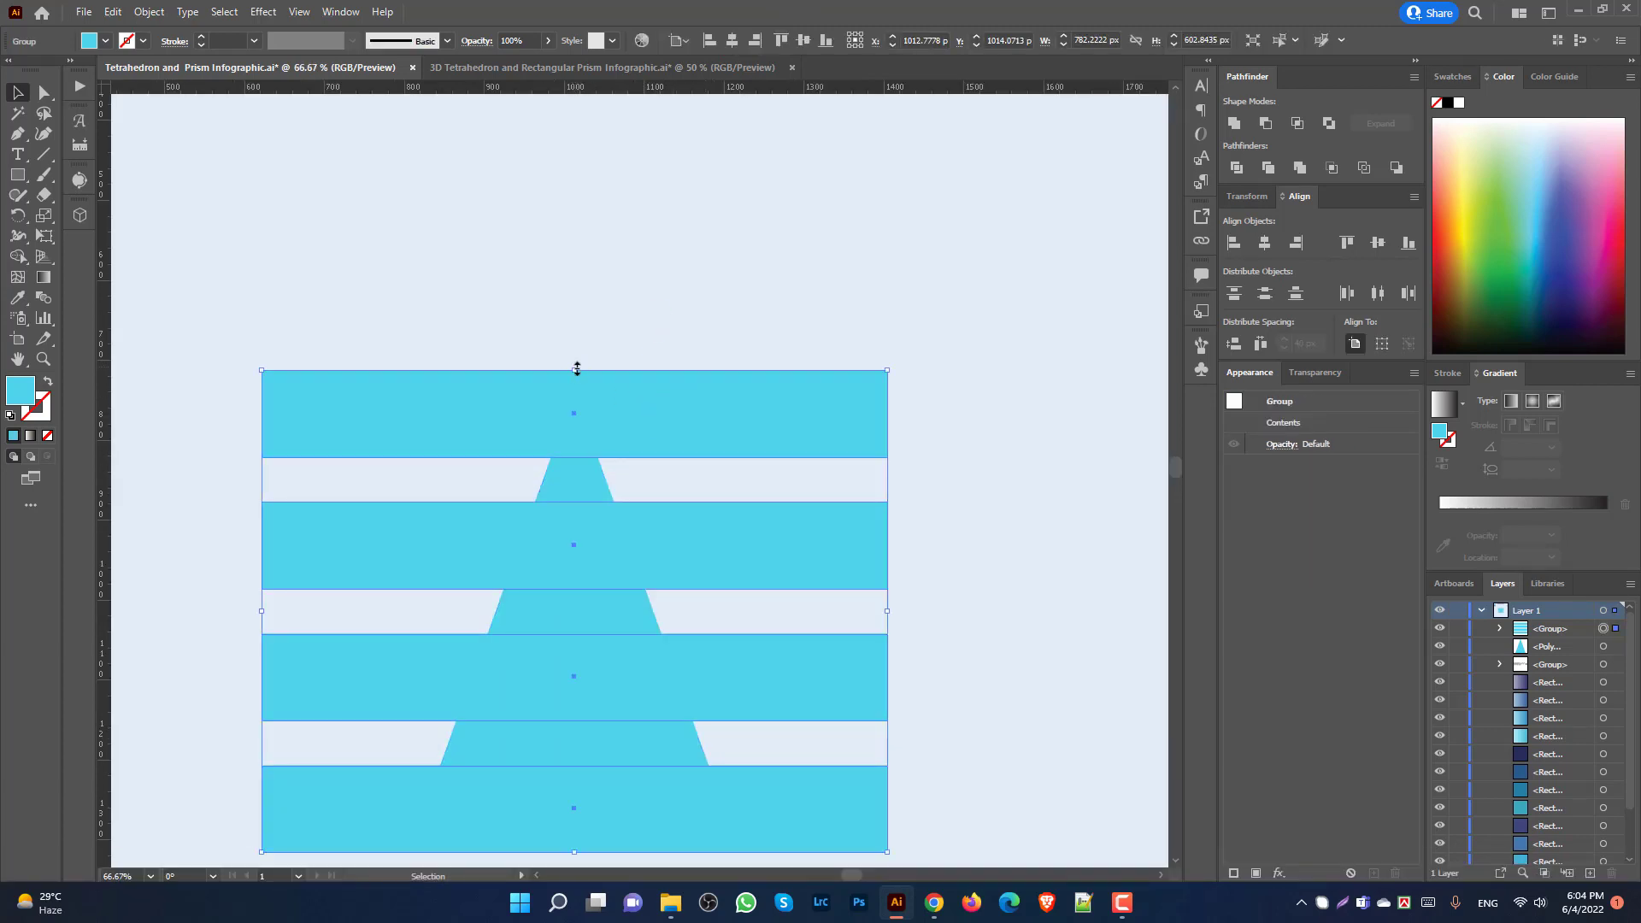
{"action": "mouse_move", "coordinate": [574, 370]}
{"action": "left_mouse_down"}
{"action": "mouse_move", "coordinate": [587, 411]}
{"action": "mouse_move", "coordinate": [587, 394]}
{"action": "left_mouse_up"}
Step: Re-centre the bands on the triangle, align their bottoms, and trim the group's top edge
{"action": "left_click_drag", "start_coordinate": [564, 333], "coordinate": [604, 487]}
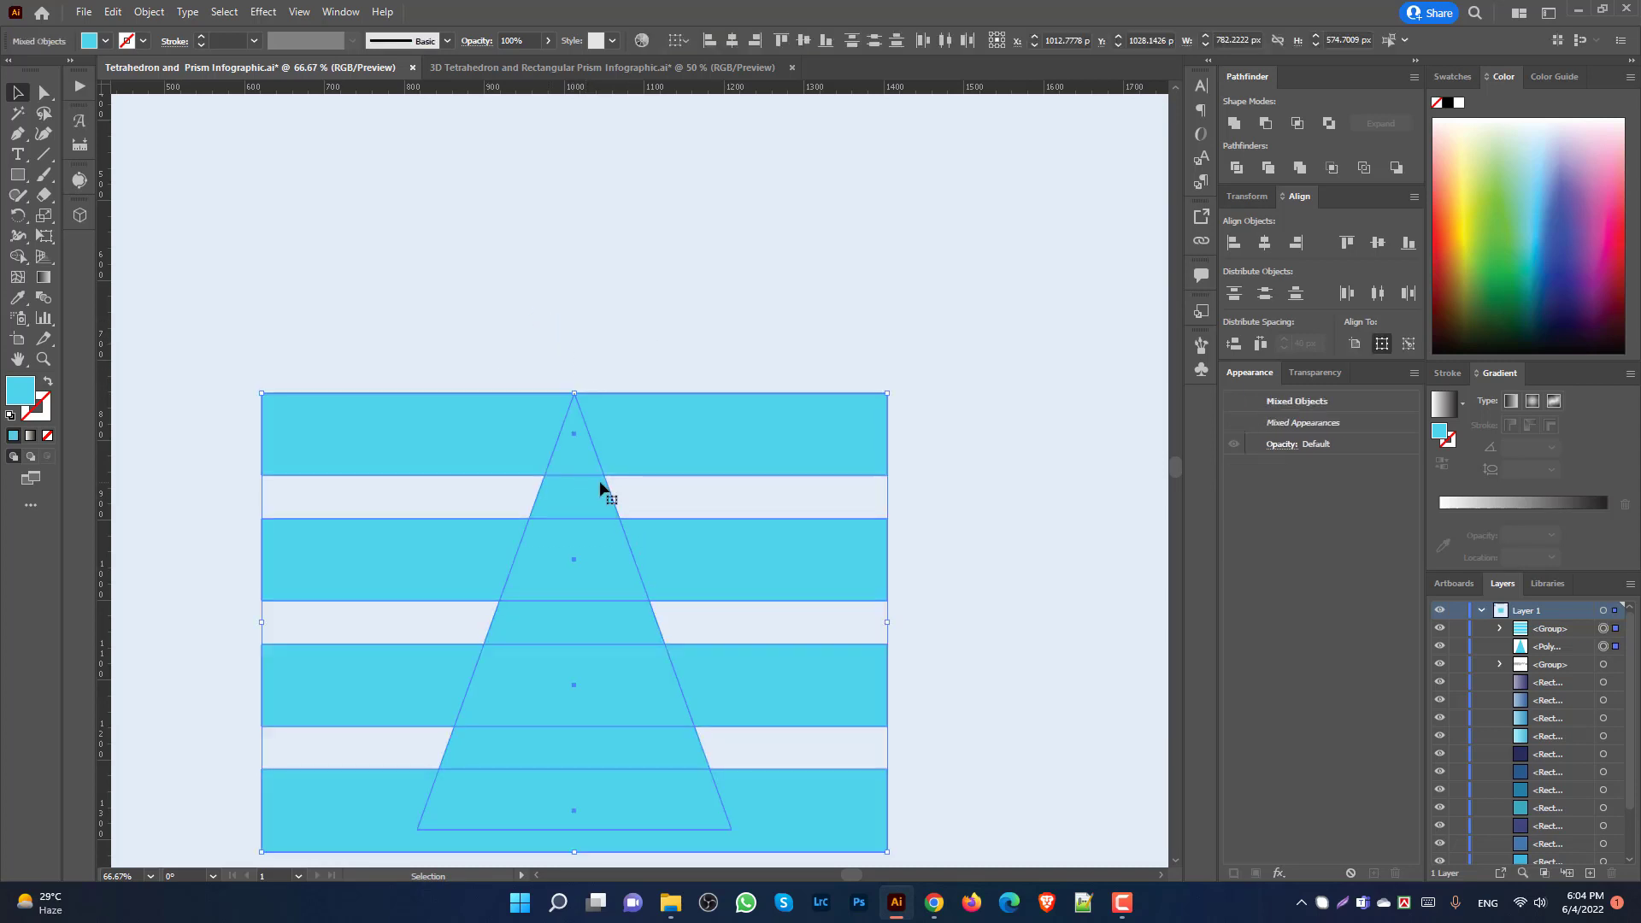
{"action": "left_click", "coordinate": [733, 40]}
{"action": "left_click", "coordinate": [803, 41]}
{"action": "scroll", "coordinate": [848, 528], "scroll_direction": "down", "scroll_amount": 2}
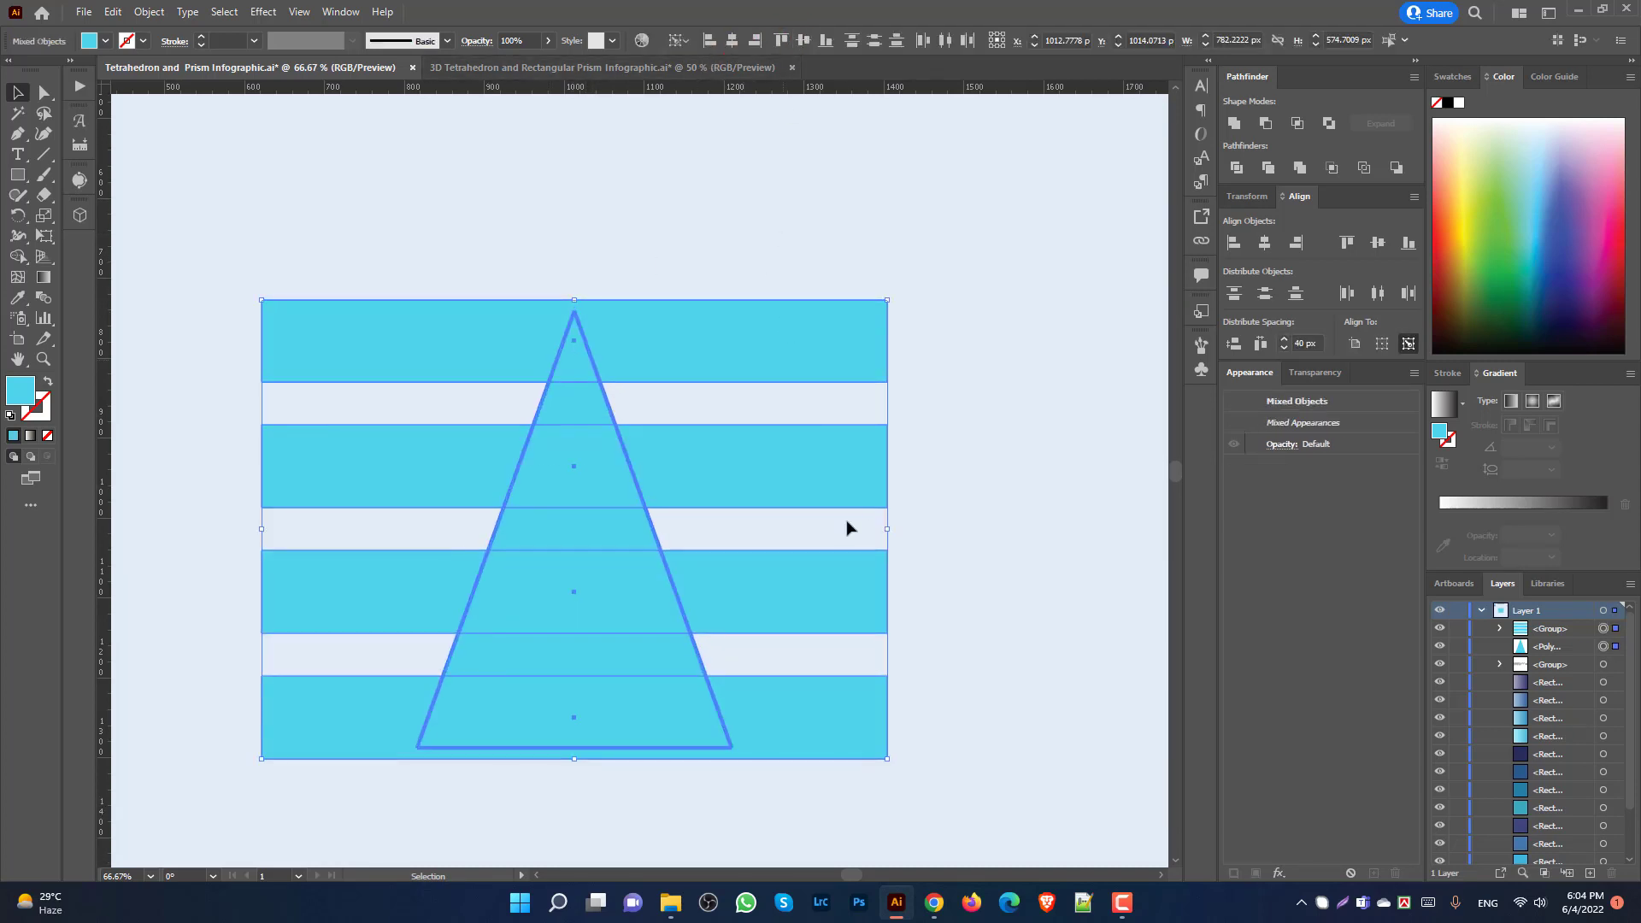
{"action": "scroll", "coordinate": [978, 735], "scroll_direction": "down", "scroll_amount": 2}
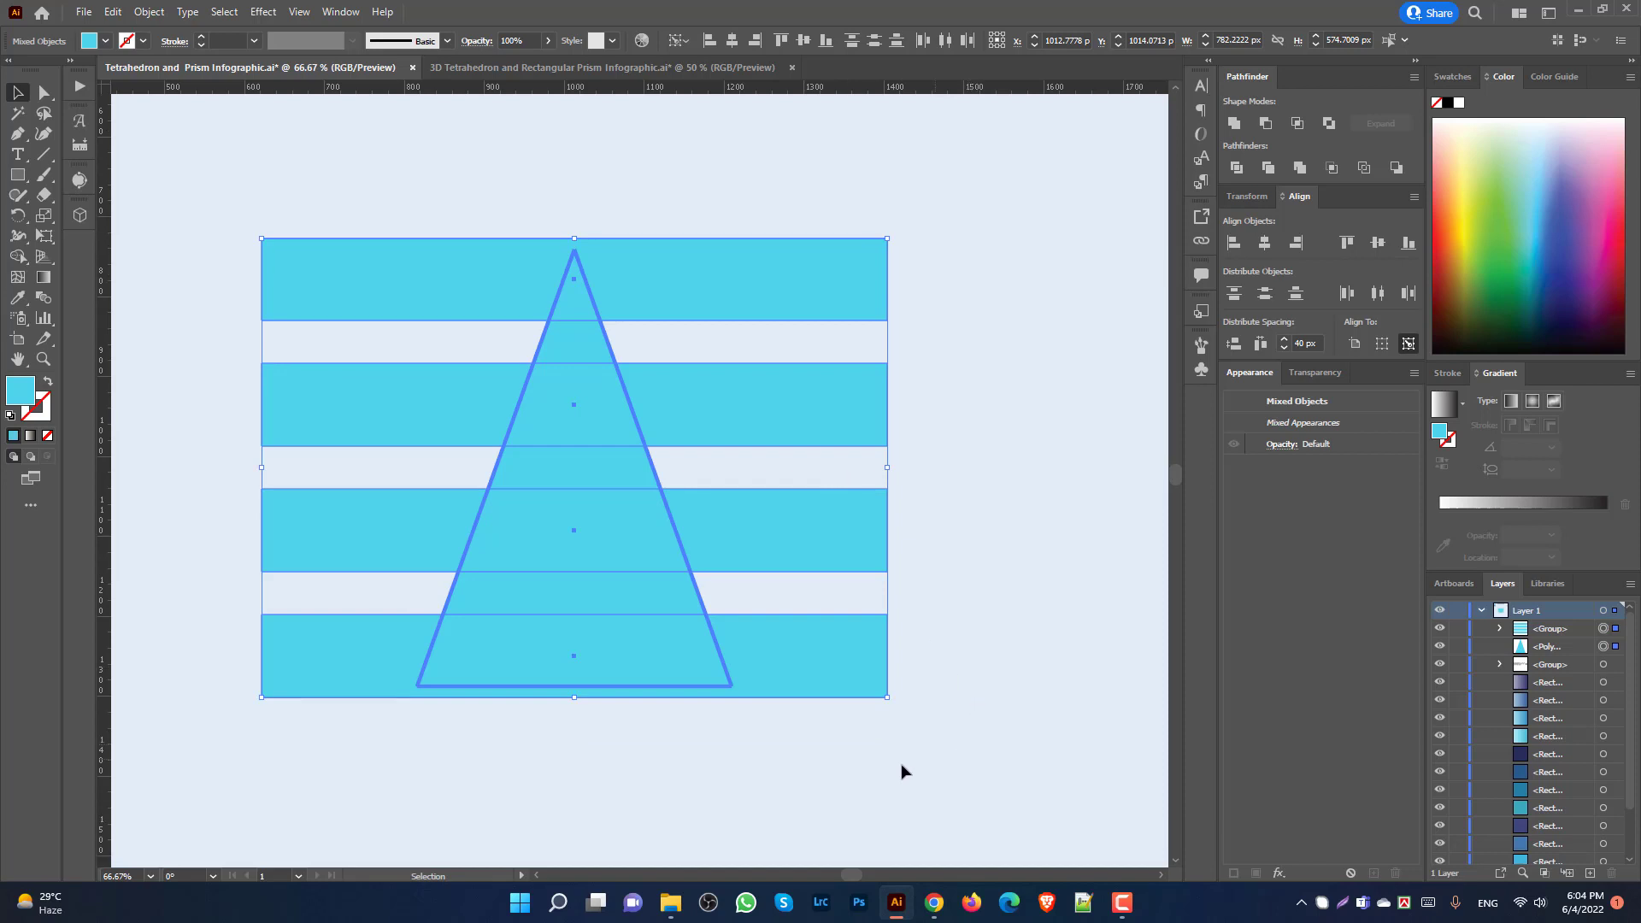
{"action": "left_click", "coordinate": [826, 40]}
{"action": "left_click", "coordinate": [699, 238]}
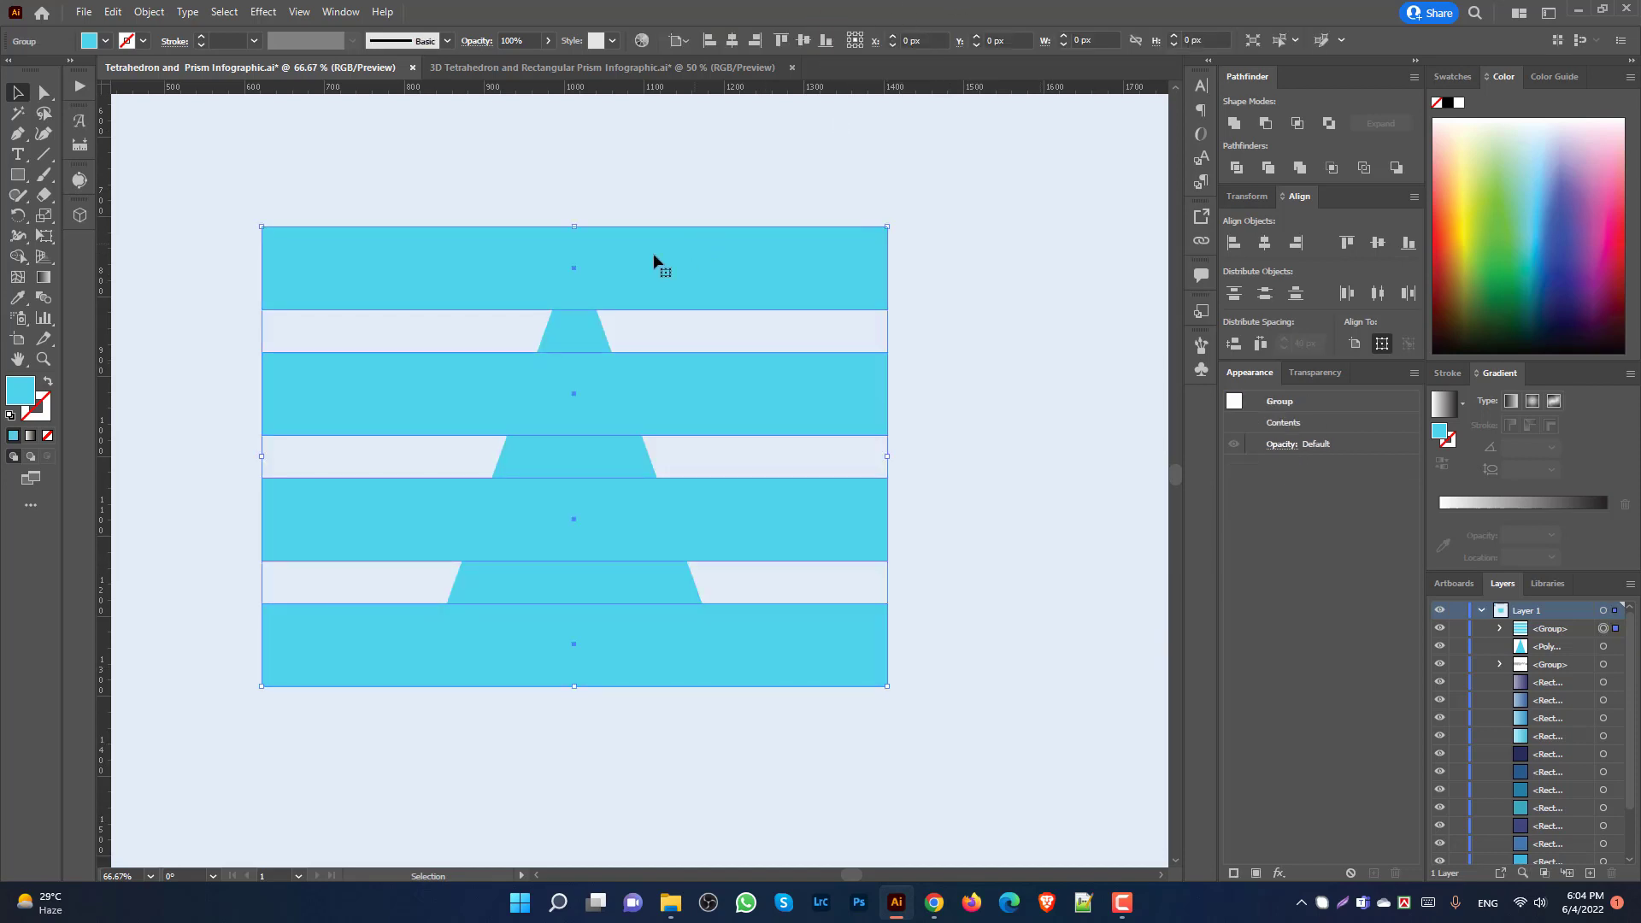
{"action": "scroll", "coordinate": [603, 260], "scroll_direction": "up", "scroll_amount": 1}
{"action": "left_click_drag", "start_coordinate": [561, 209], "coordinate": [575, 243]}
Step: Send the triangle backward behind the bands with Ctrl+[
{"action": "left_click", "coordinate": [678, 212]}
{"action": "scroll", "coordinate": [787, 359], "scroll_direction": "down", "scroll_amount": 2}
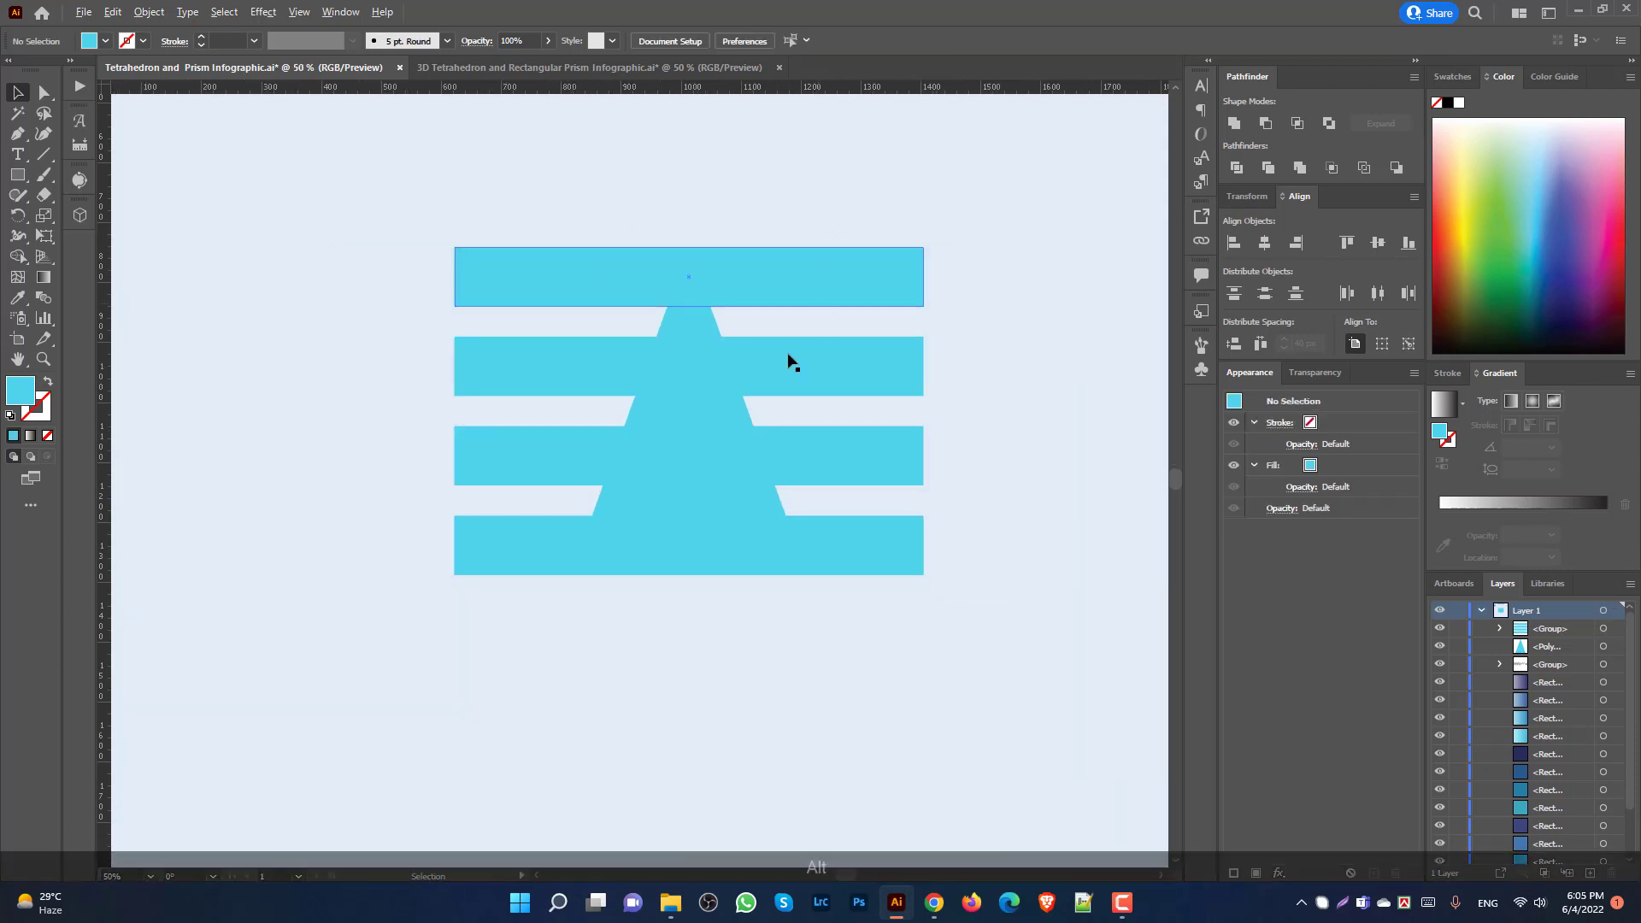
{"action": "left_click", "coordinate": [702, 412]}
{"action": "key", "text": "ctrl+bracketleft"}
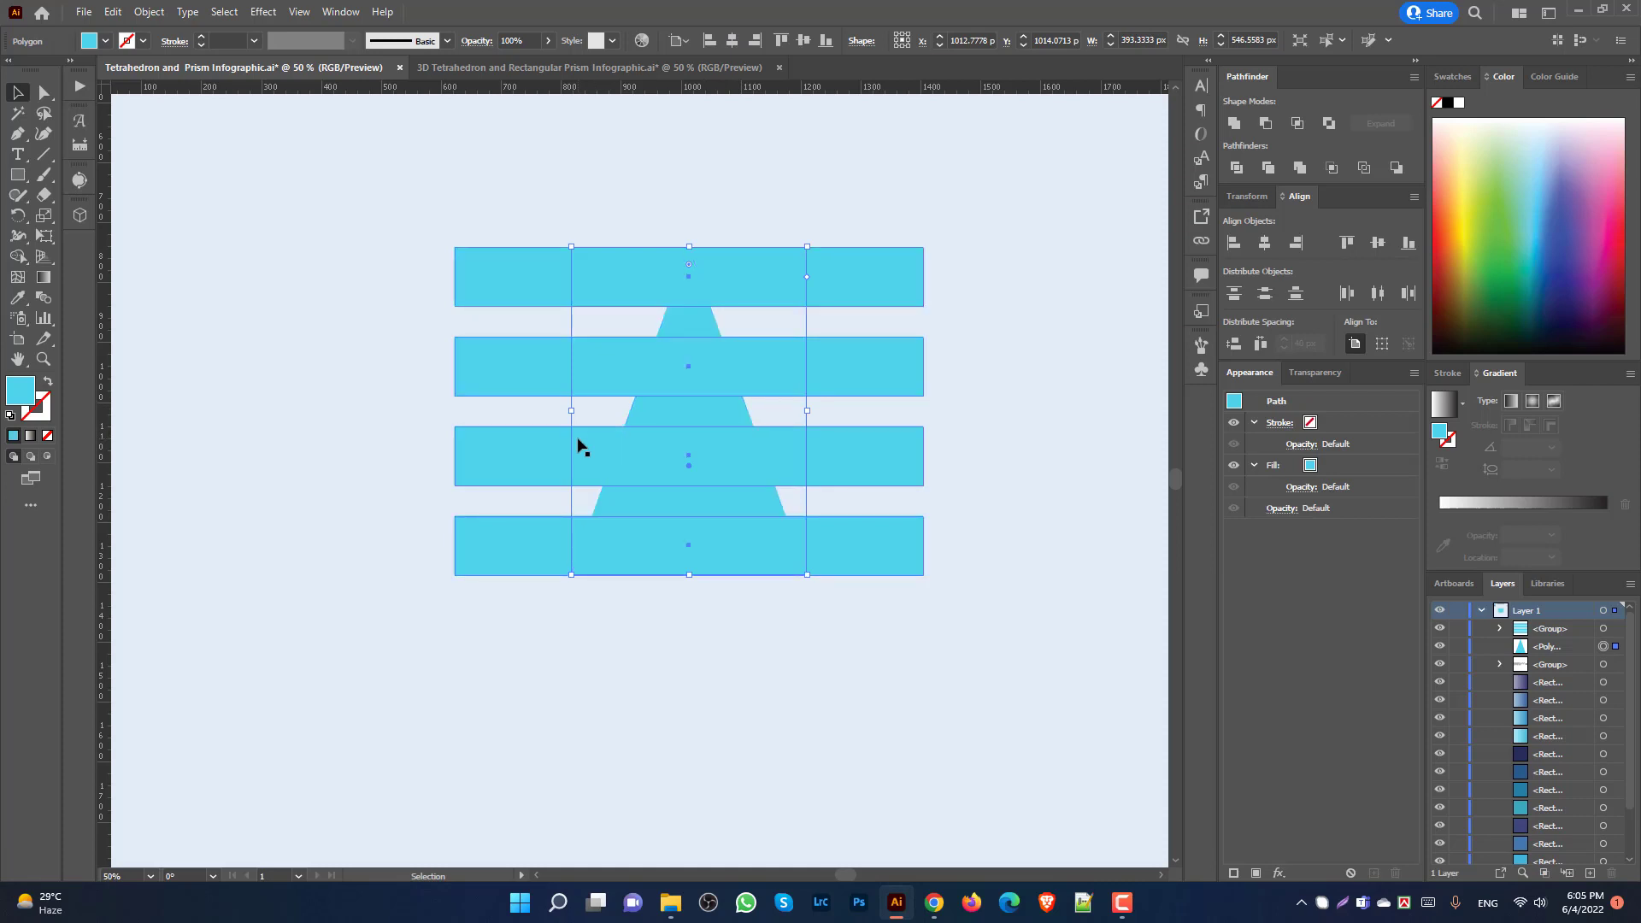
Step: Align the band group vertically to the triangle as the key object
{"action": "left_click", "coordinate": [1068, 454]}
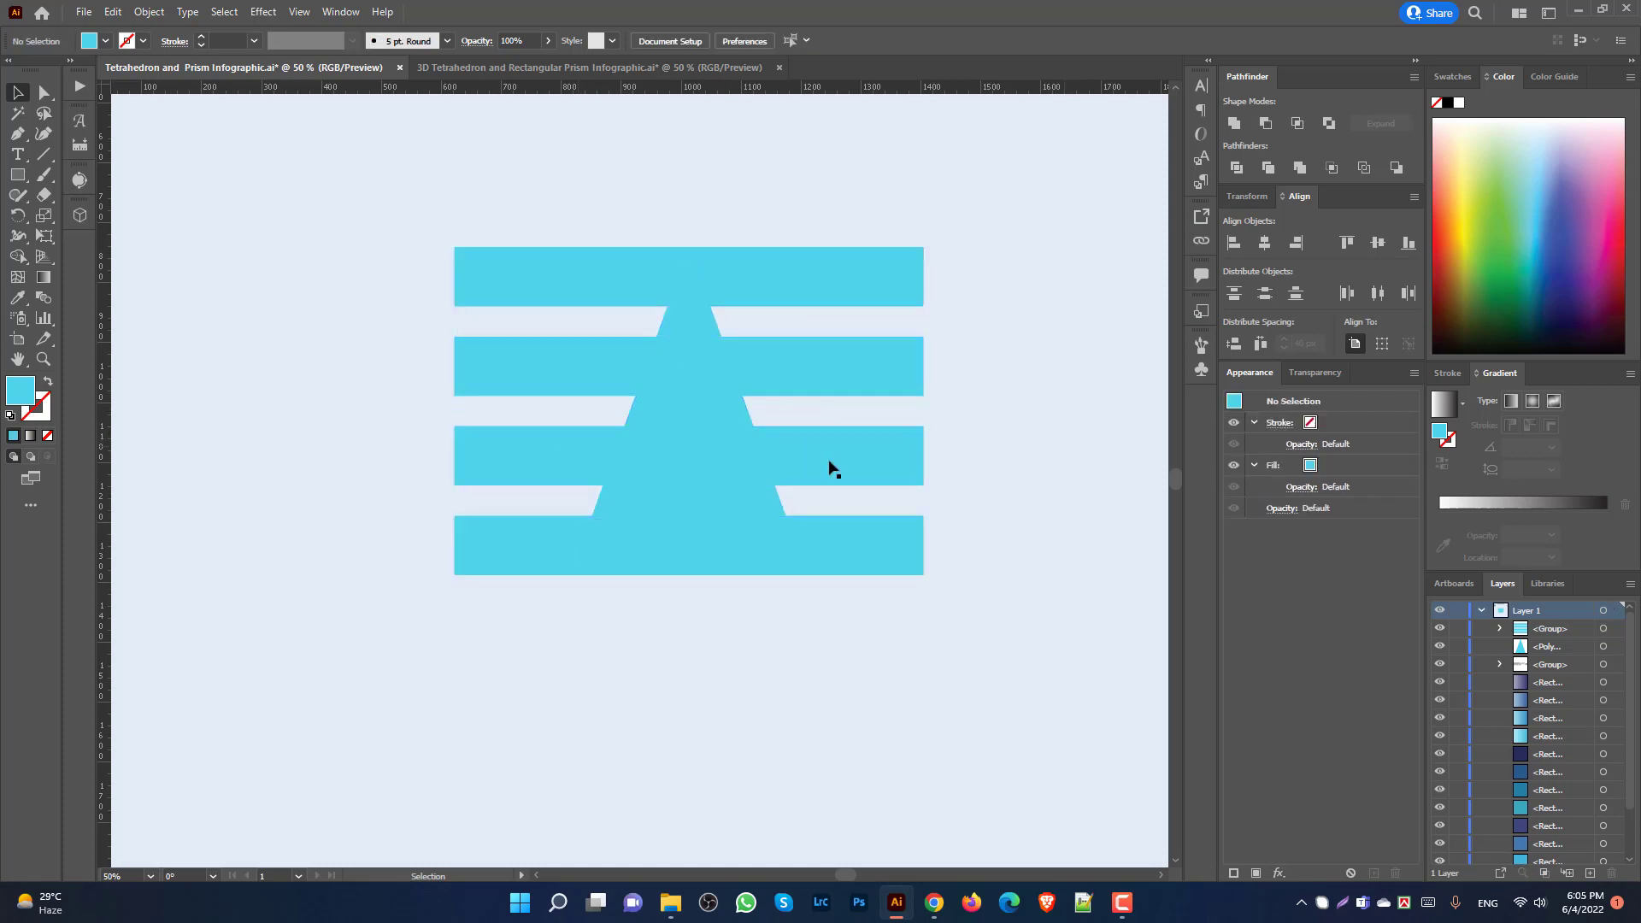
{"action": "scroll", "coordinate": [622, 469], "scroll_direction": "down", "scroll_amount": 1}
{"action": "left_click_drag", "start_coordinate": [485, 213], "coordinate": [894, 604]}
{"action": "left_click", "coordinate": [667, 366]}
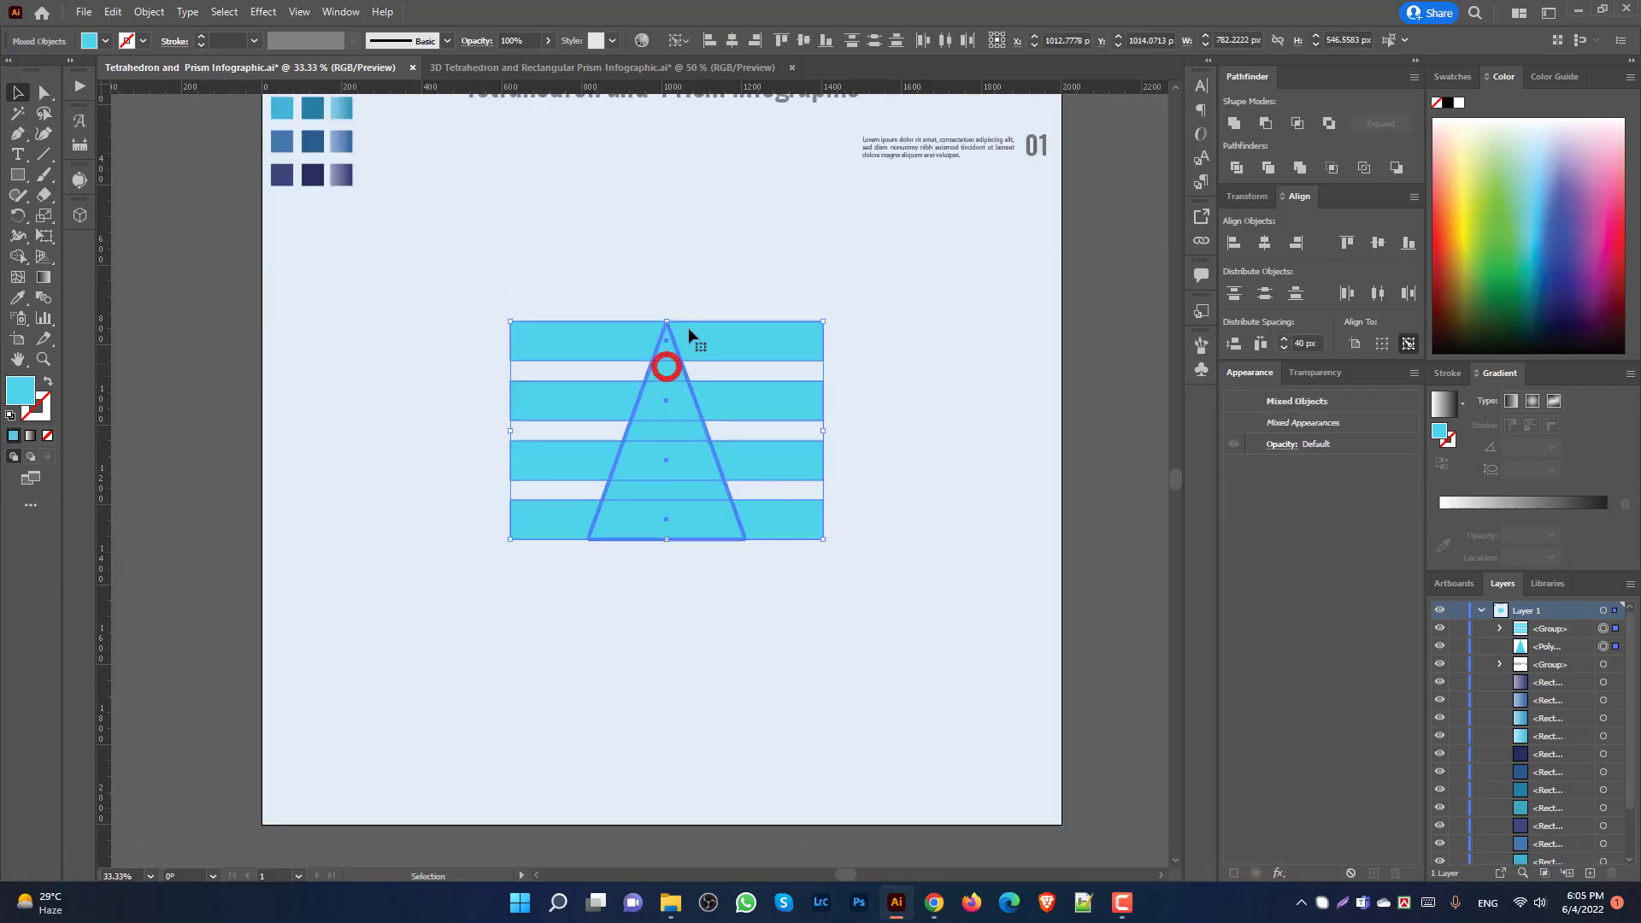
{"action": "left_click", "coordinate": [802, 42]}
{"action": "left_click", "coordinate": [974, 271]}
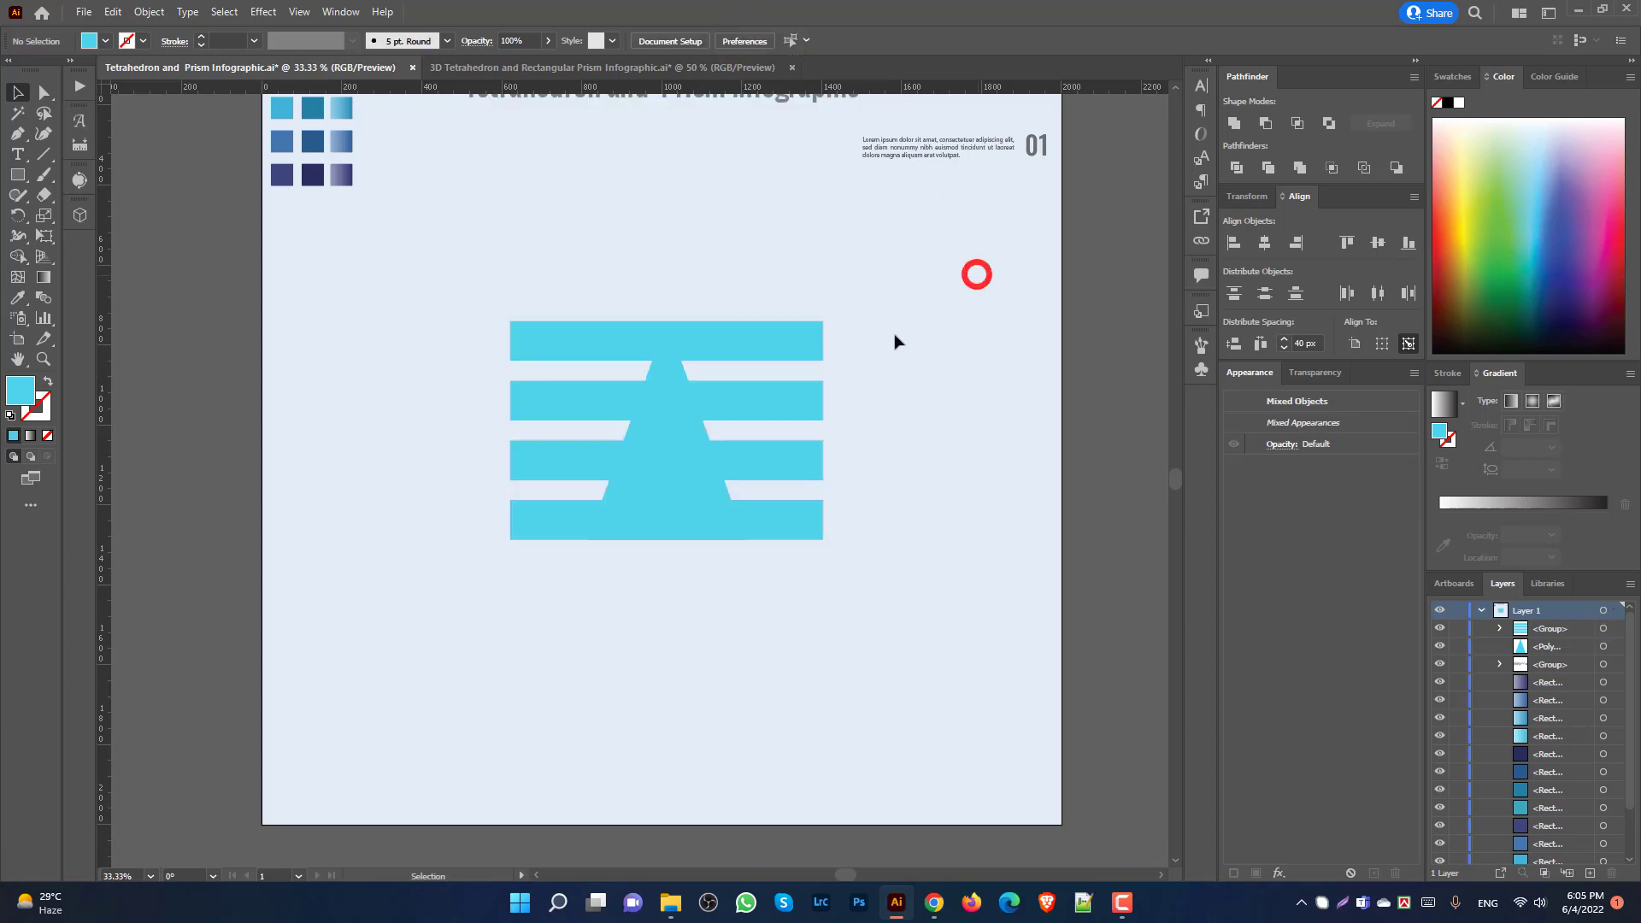
{"action": "scroll", "coordinate": [894, 341], "scroll_direction": "up", "scroll_amount": 1}
{"action": "left_click", "coordinate": [758, 399]}
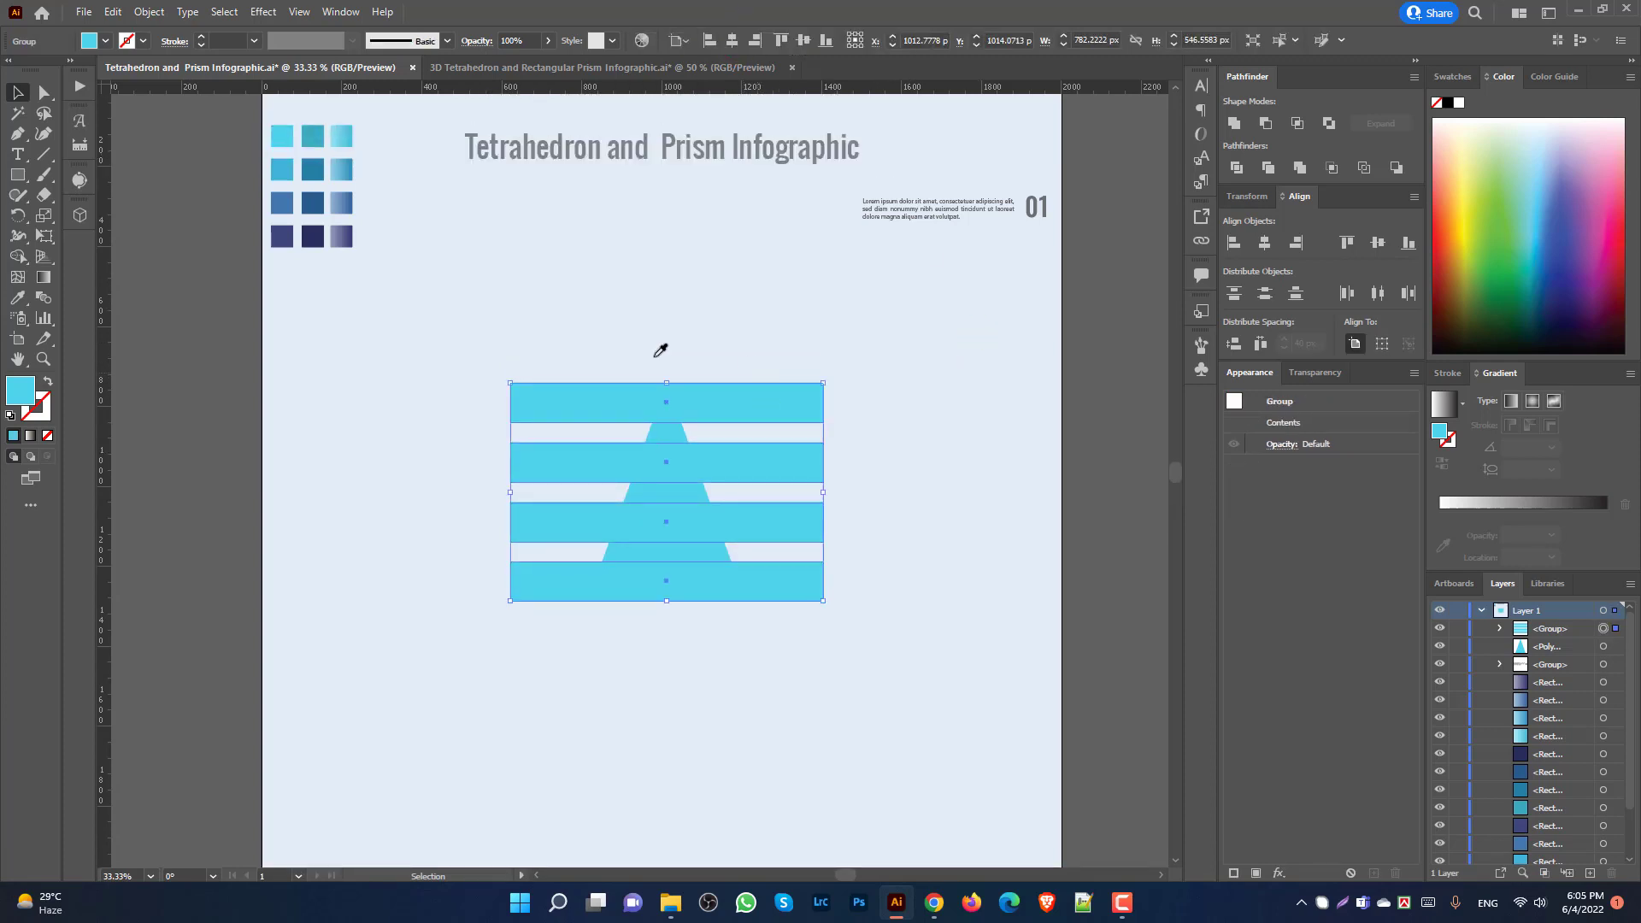
Step: Fill the bands with the dark blue sampled by the Eyedropper
{"action": "key", "text": "i"}
{"action": "left_click", "coordinate": [313, 202]}
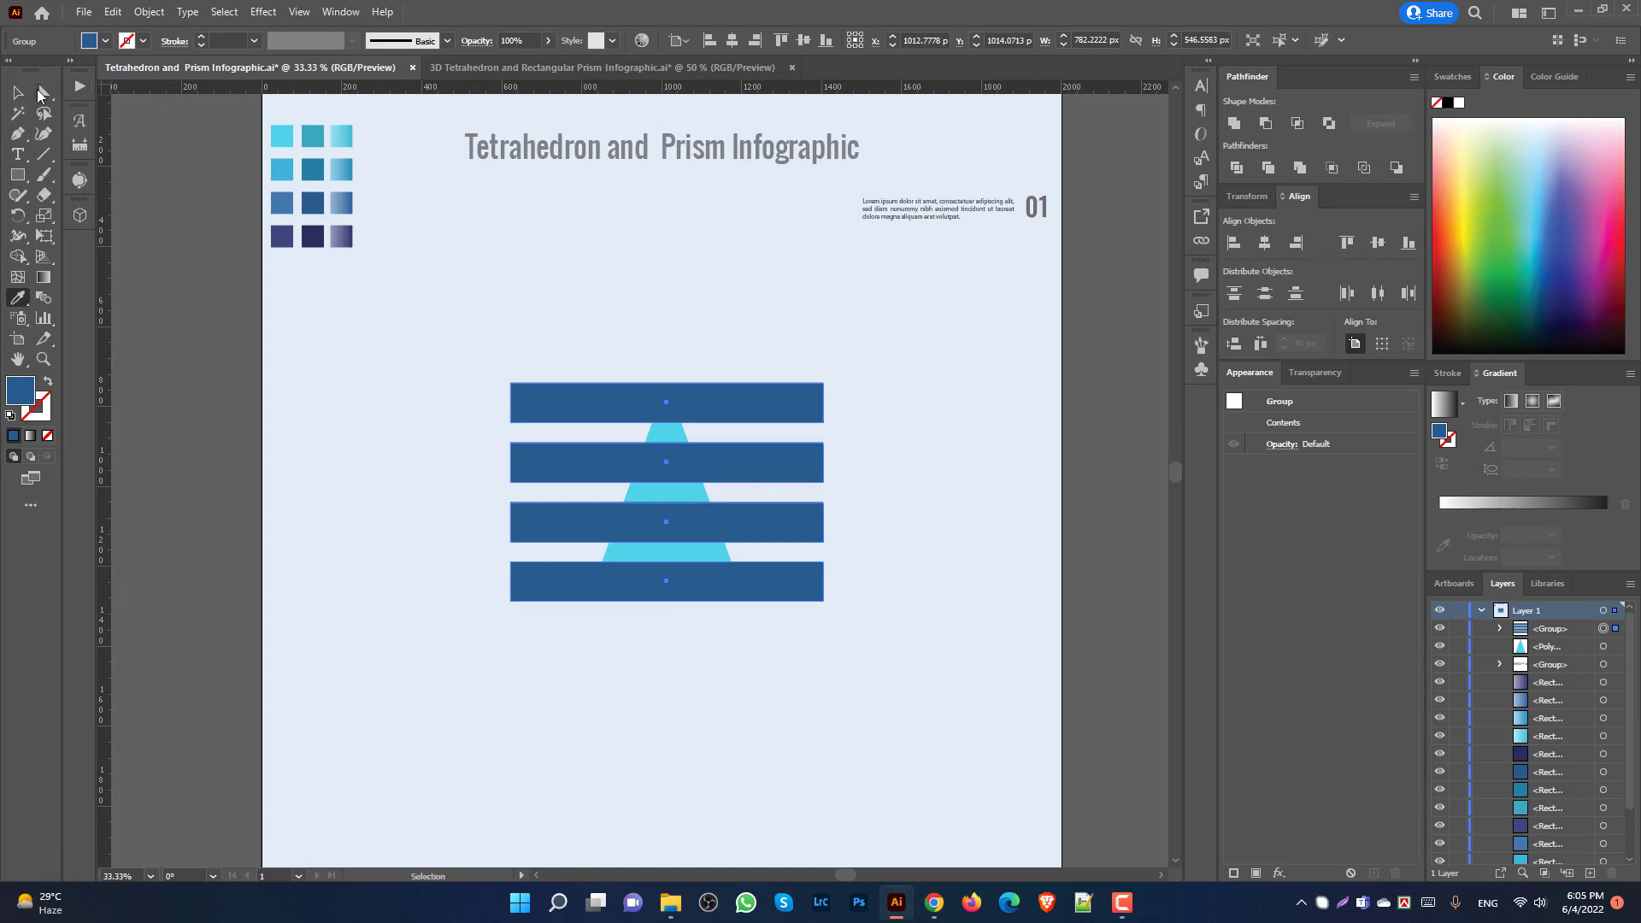
{"action": "key", "text": "v"}
{"action": "left_click", "coordinate": [478, 331]}
Step: Divide the bars along the triangle's edges with Pathfinder and ungroup the pieces
{"action": "left_click_drag", "start_coordinate": [632, 615], "coordinate": [969, 666]}
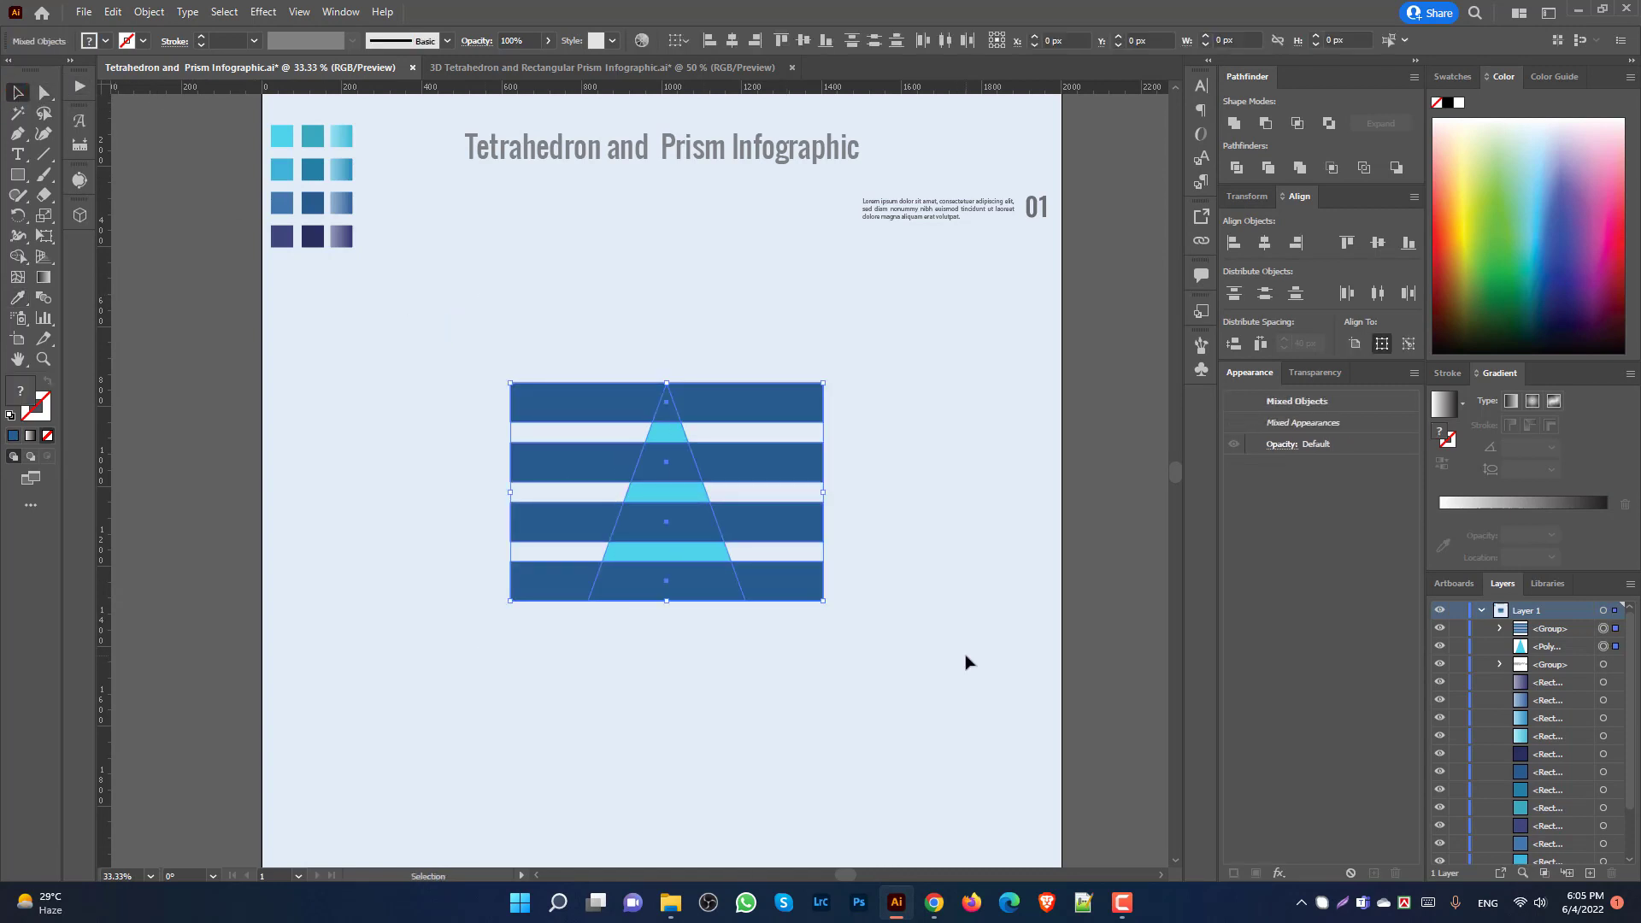
{"action": "left_click", "coordinate": [1236, 168]}
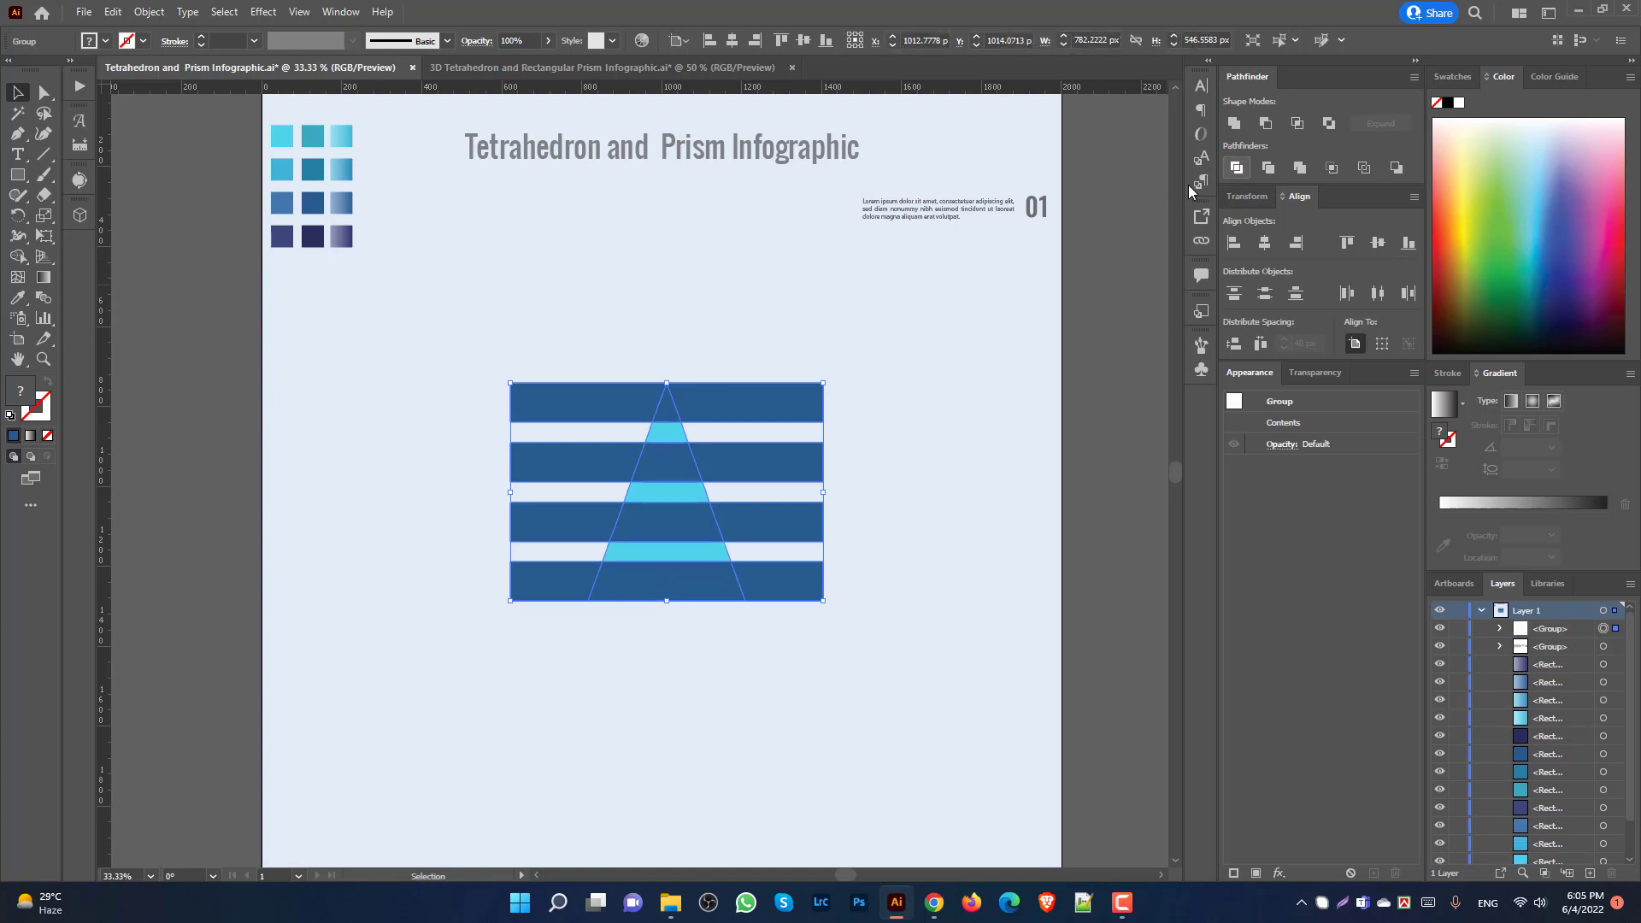
{"action": "left_click", "coordinate": [907, 536]}
{"action": "right_click", "coordinate": [768, 410]}
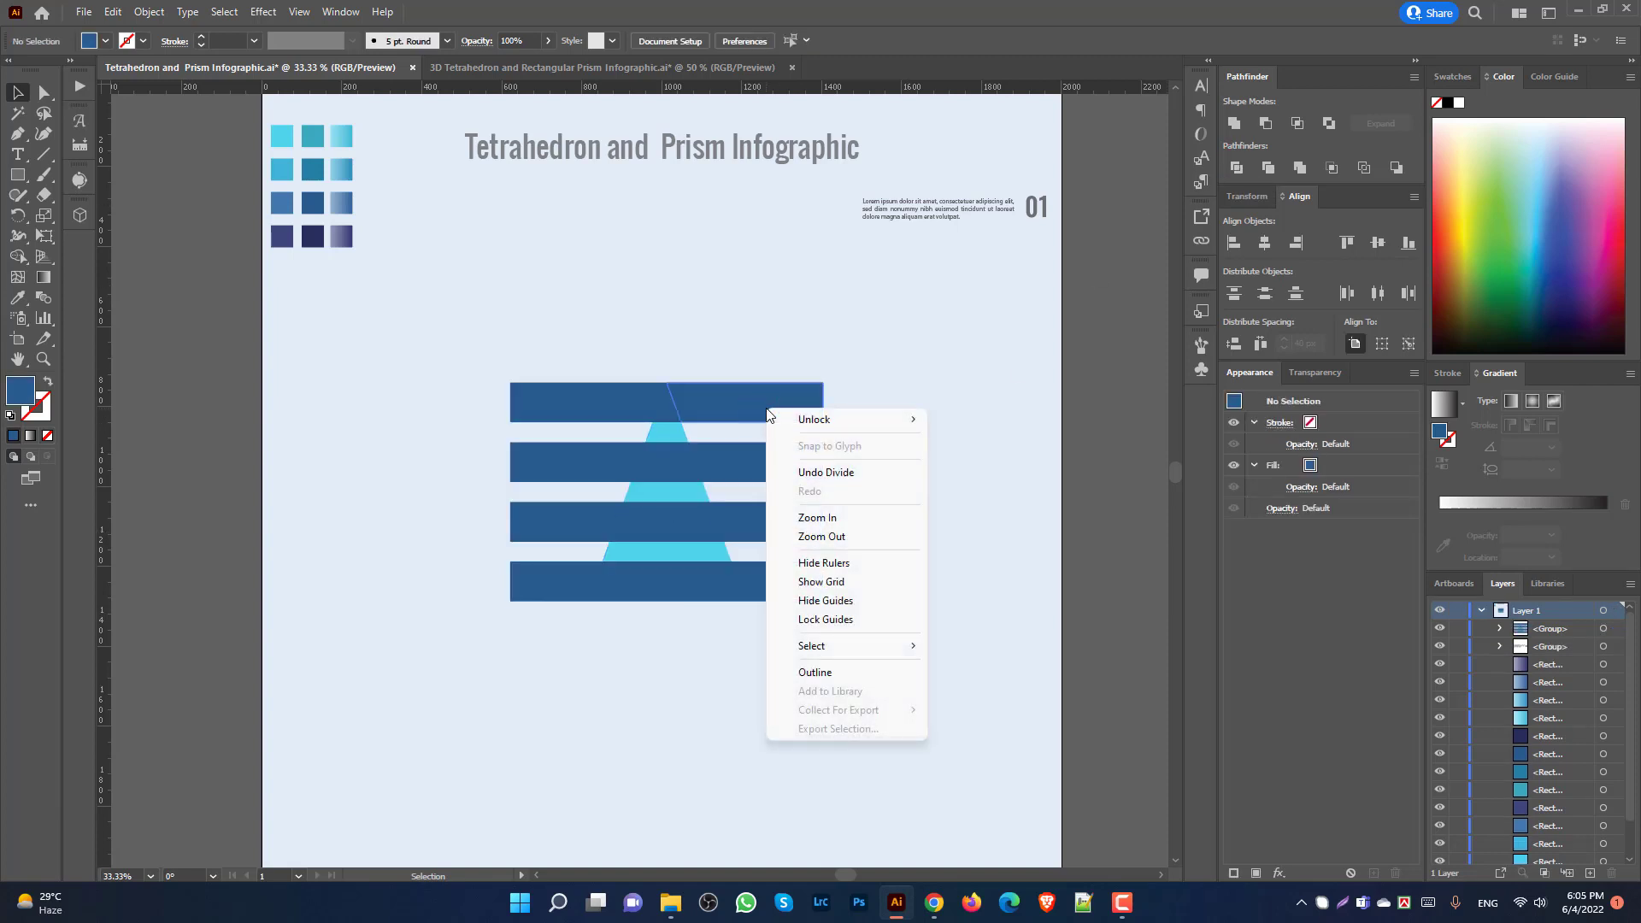
{"action": "left_click", "coordinate": [709, 397]}
{"action": "right_click", "coordinate": [706, 397]}
{"action": "left_click", "coordinate": [833, 571]}
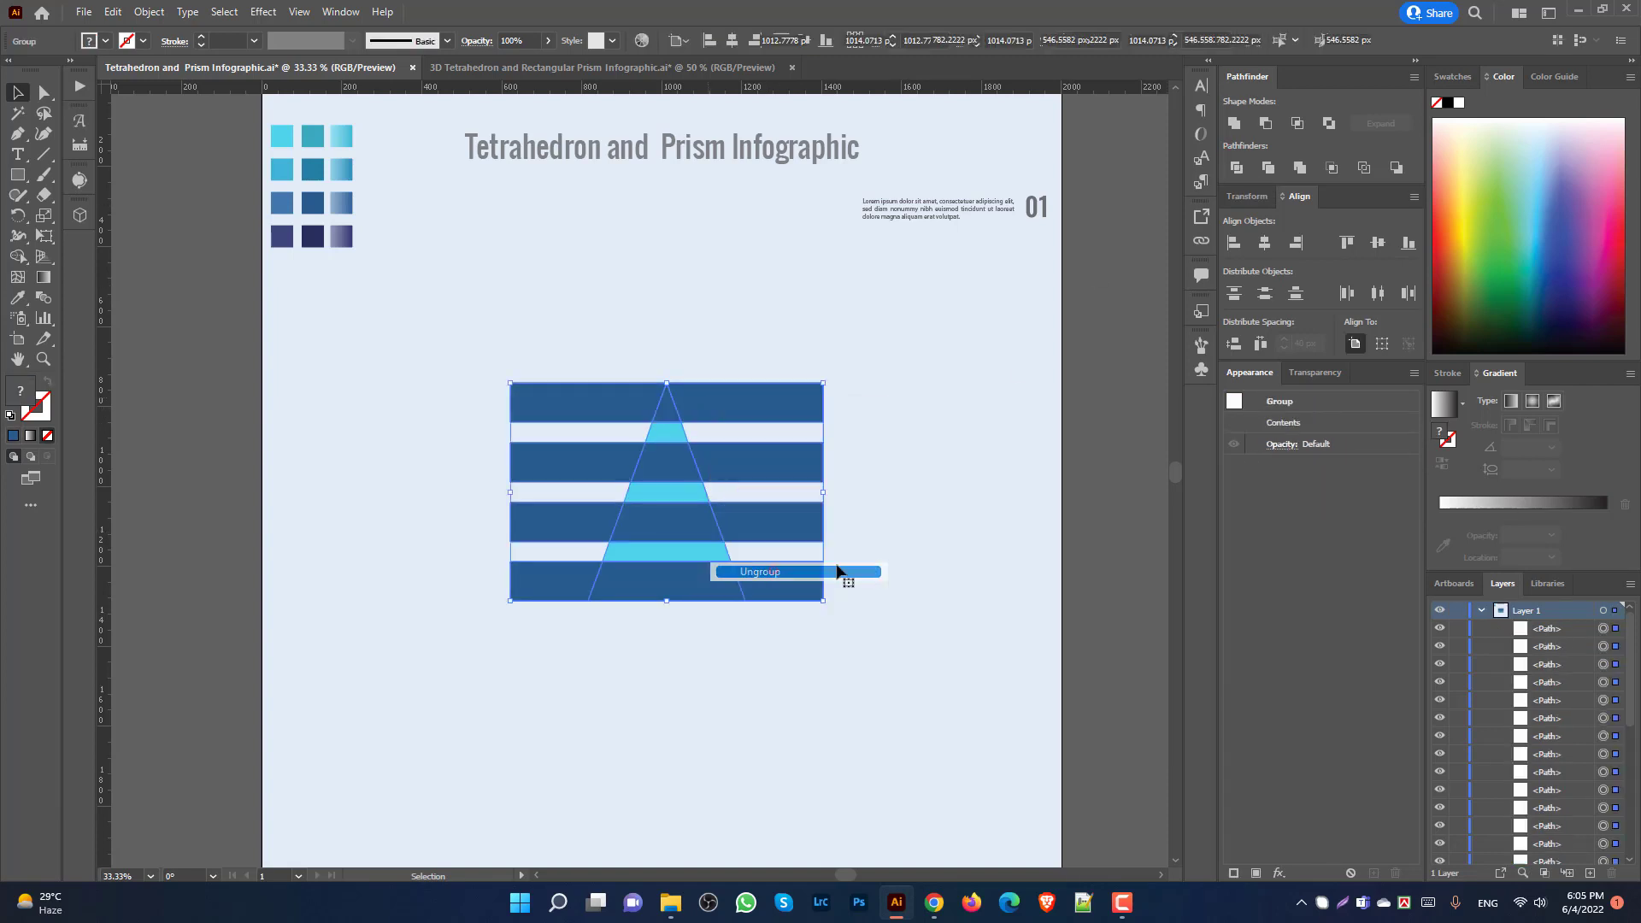
Step: Delete all bar pieces overhanging the triangle on the left and right sides
{"action": "scroll", "coordinate": [855, 495], "scroll_direction": "up", "scroll_amount": 1}
{"action": "left_click", "coordinate": [799, 424]}
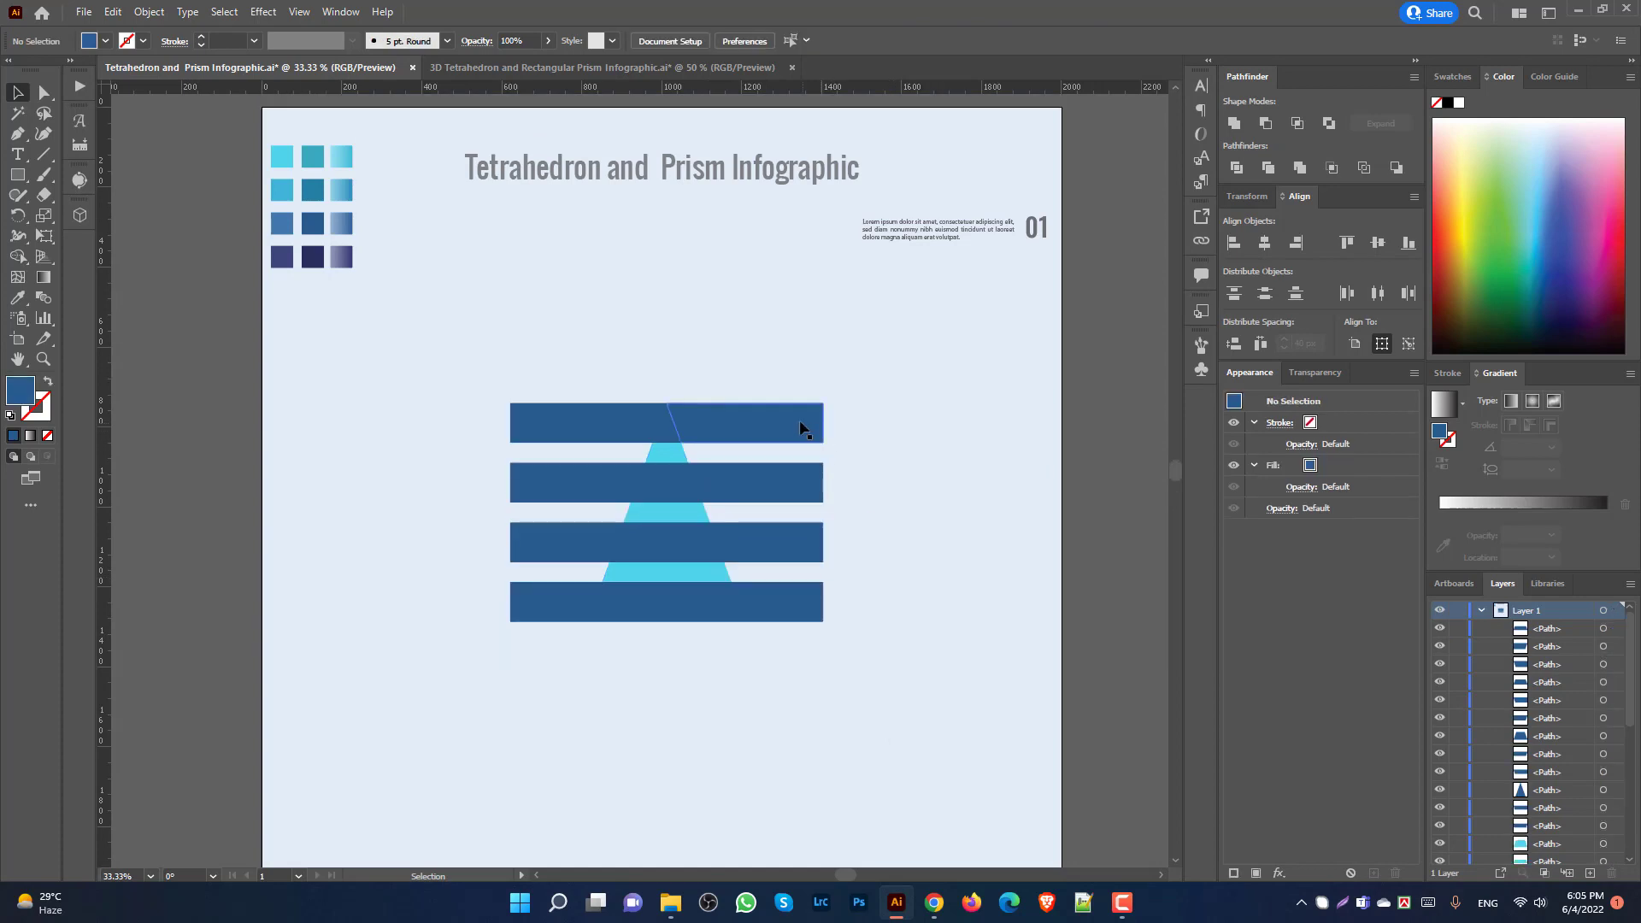
{"action": "key", "text": "Delete"}
{"action": "left_click", "coordinate": [769, 479]}
{"action": "key", "text": "Delete"}
{"action": "left_click", "coordinate": [791, 545]}
{"action": "key", "text": "Delete"}
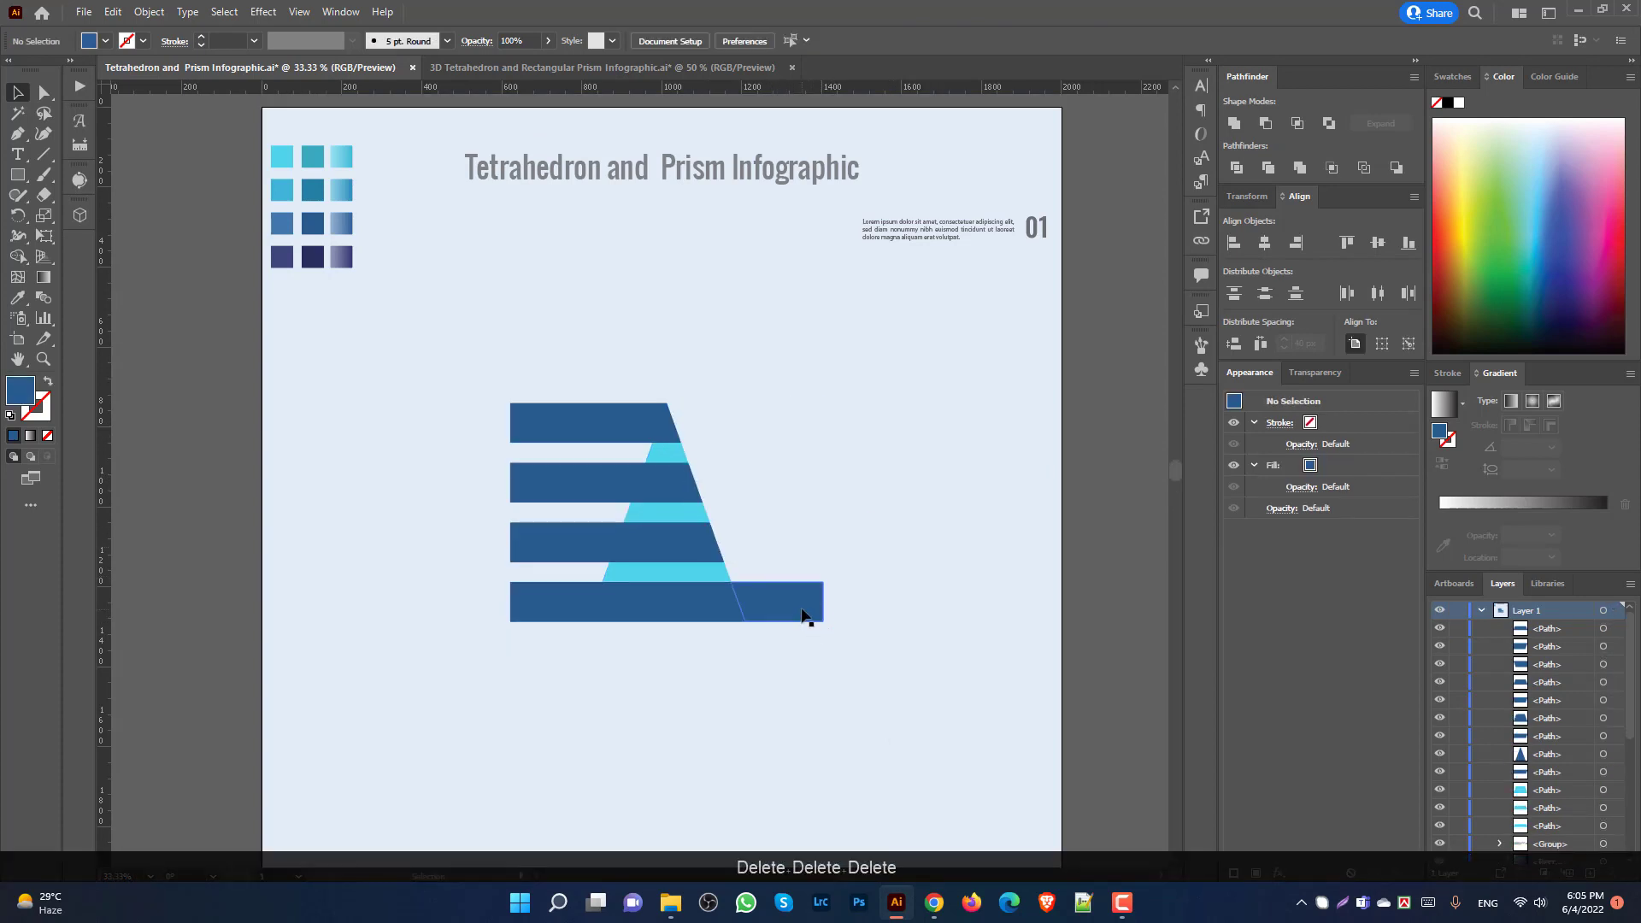
{"action": "left_click", "coordinate": [803, 613]}
{"action": "key", "text": "Delete"}
{"action": "left_click", "coordinate": [550, 597]}
{"action": "key", "text": "Delete"}
{"action": "key", "text": "Delete"}
{"action": "left_click", "coordinate": [557, 542]}
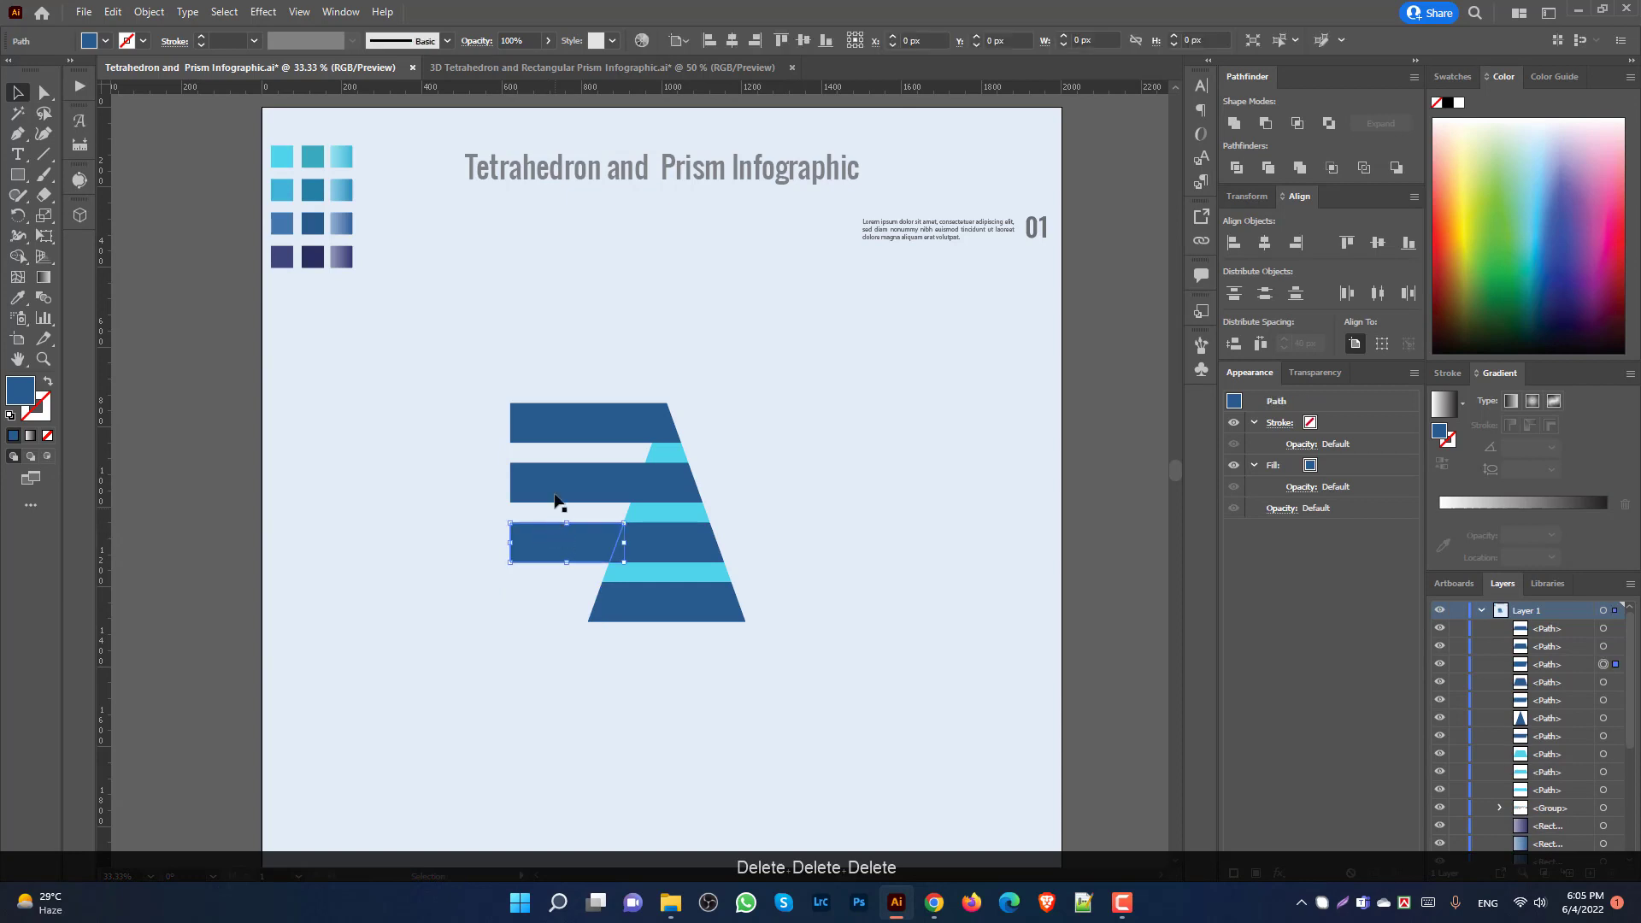
{"action": "key", "text": "Delete"}
{"action": "left_click", "coordinate": [554, 477]}
{"action": "key", "text": "Delete"}
{"action": "left_click", "coordinate": [553, 417]}
{"action": "key", "text": "Delete"}
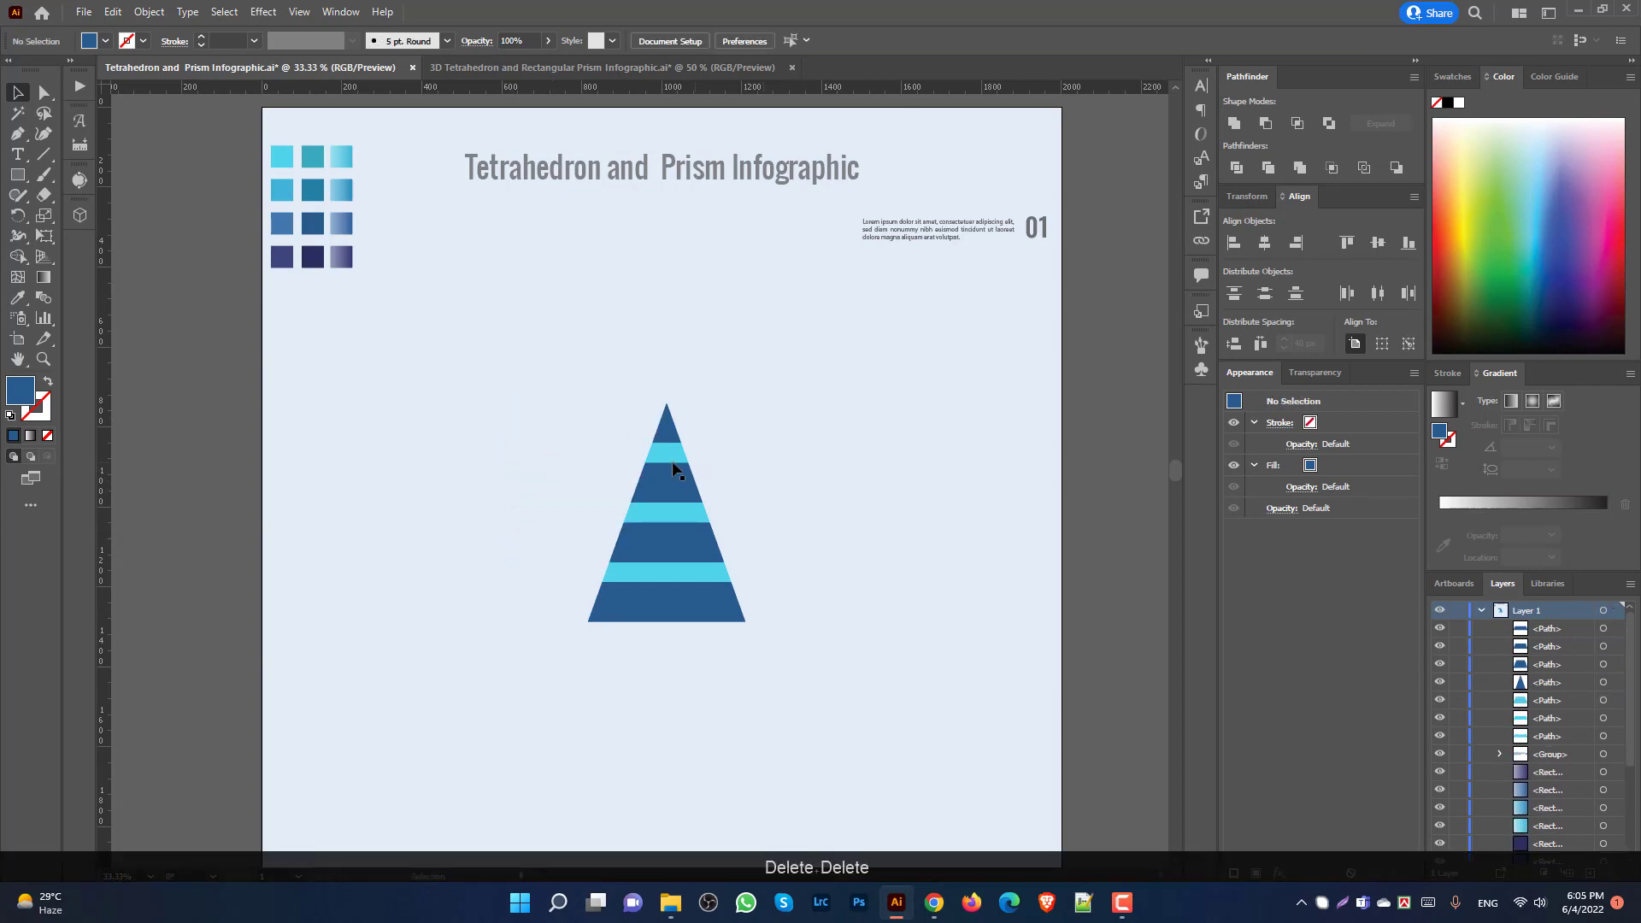
Step: Select the four remaining triangle pieces and group them
{"action": "scroll", "coordinate": [721, 479], "scroll_direction": "up", "scroll_amount": 1}
{"action": "left_click", "coordinate": [670, 445]}
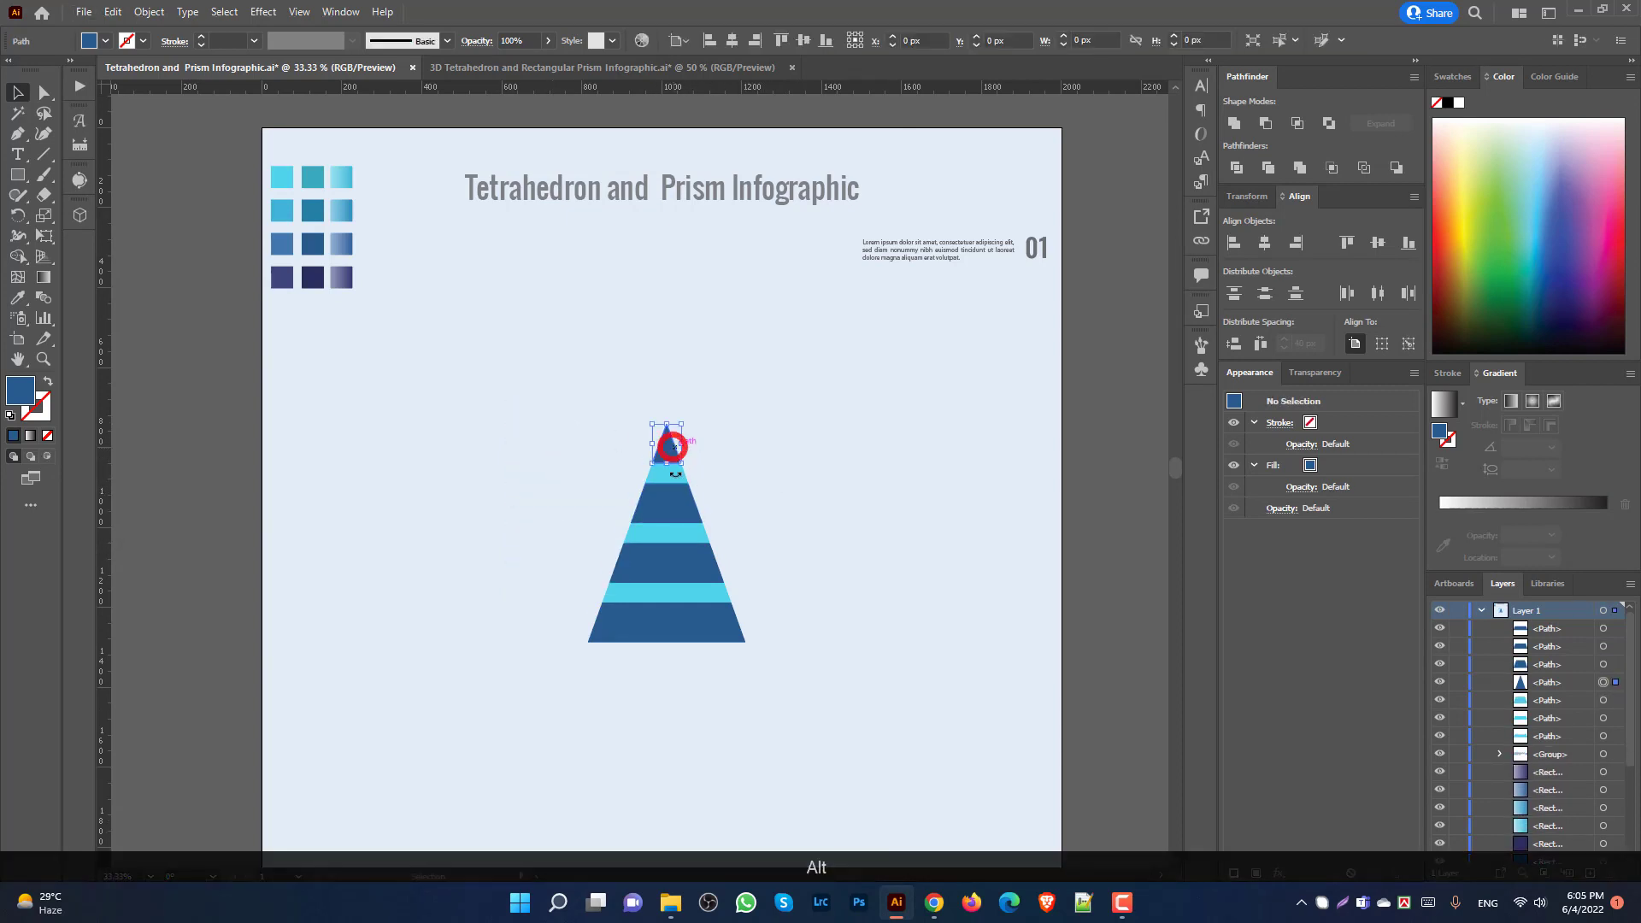
{"action": "left_click", "coordinate": [674, 511], "text": "shift"}
{"action": "left_click", "coordinate": [674, 560], "text": "shift"}
{"action": "left_click", "coordinate": [682, 628], "text": "shift"}
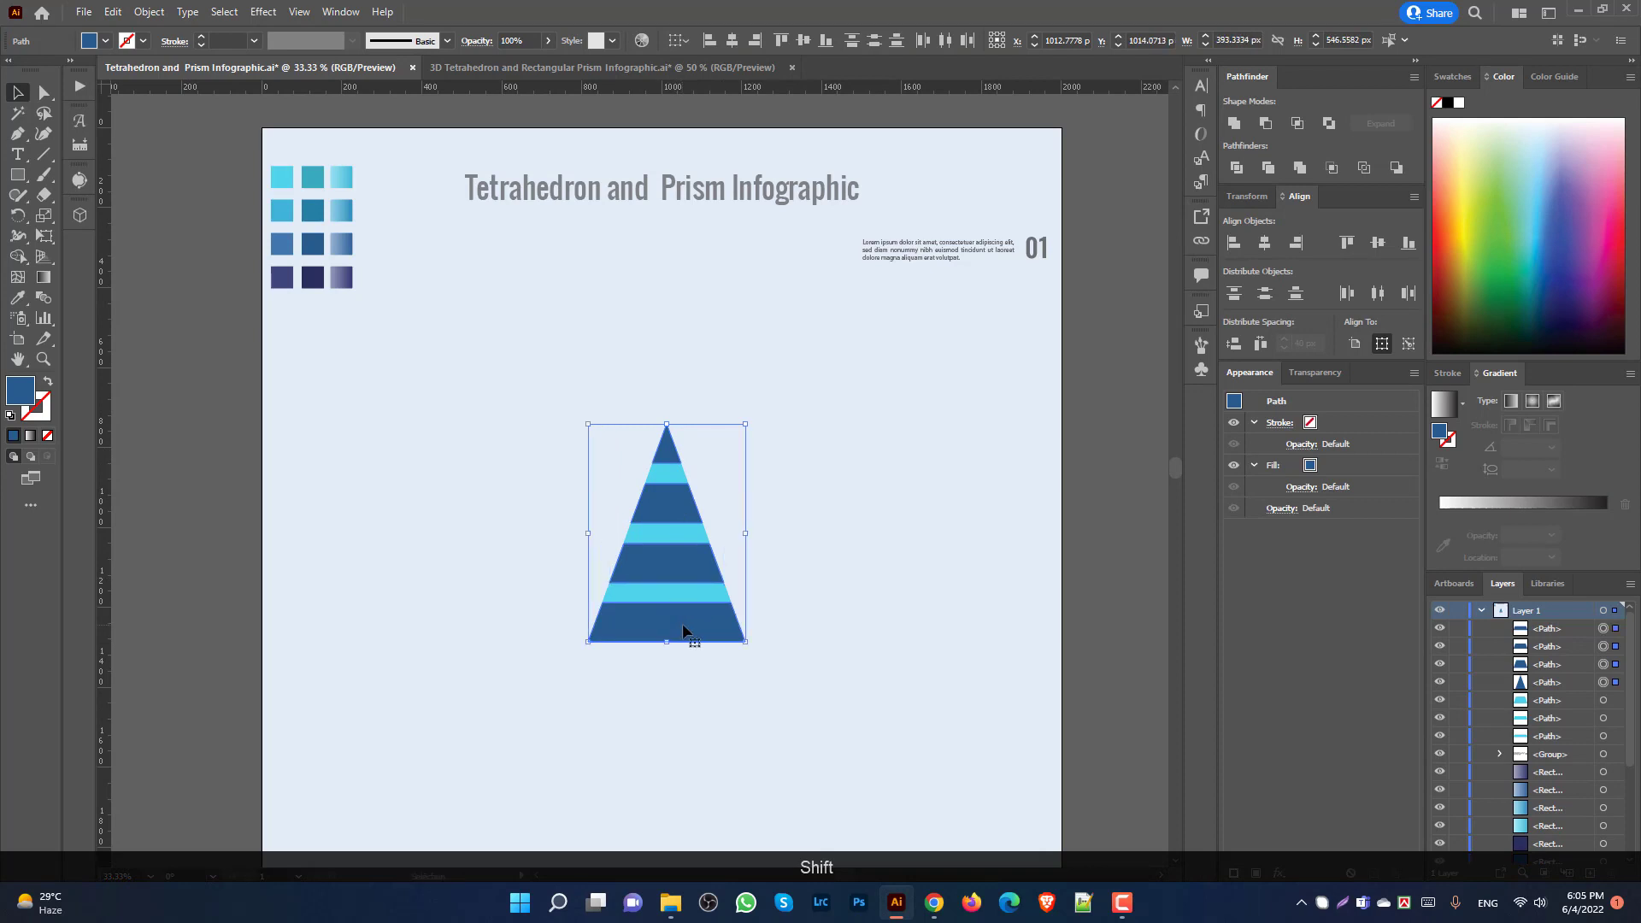
{"action": "key", "text": "ctrl+g"}
Step: Delete the top, middle and lower light-blue stripes, leaving four dark-blue tiers
{"action": "left_click", "coordinate": [857, 609]}
{"action": "scroll", "coordinate": [837, 564], "scroll_direction": "down", "scroll_amount": 3}
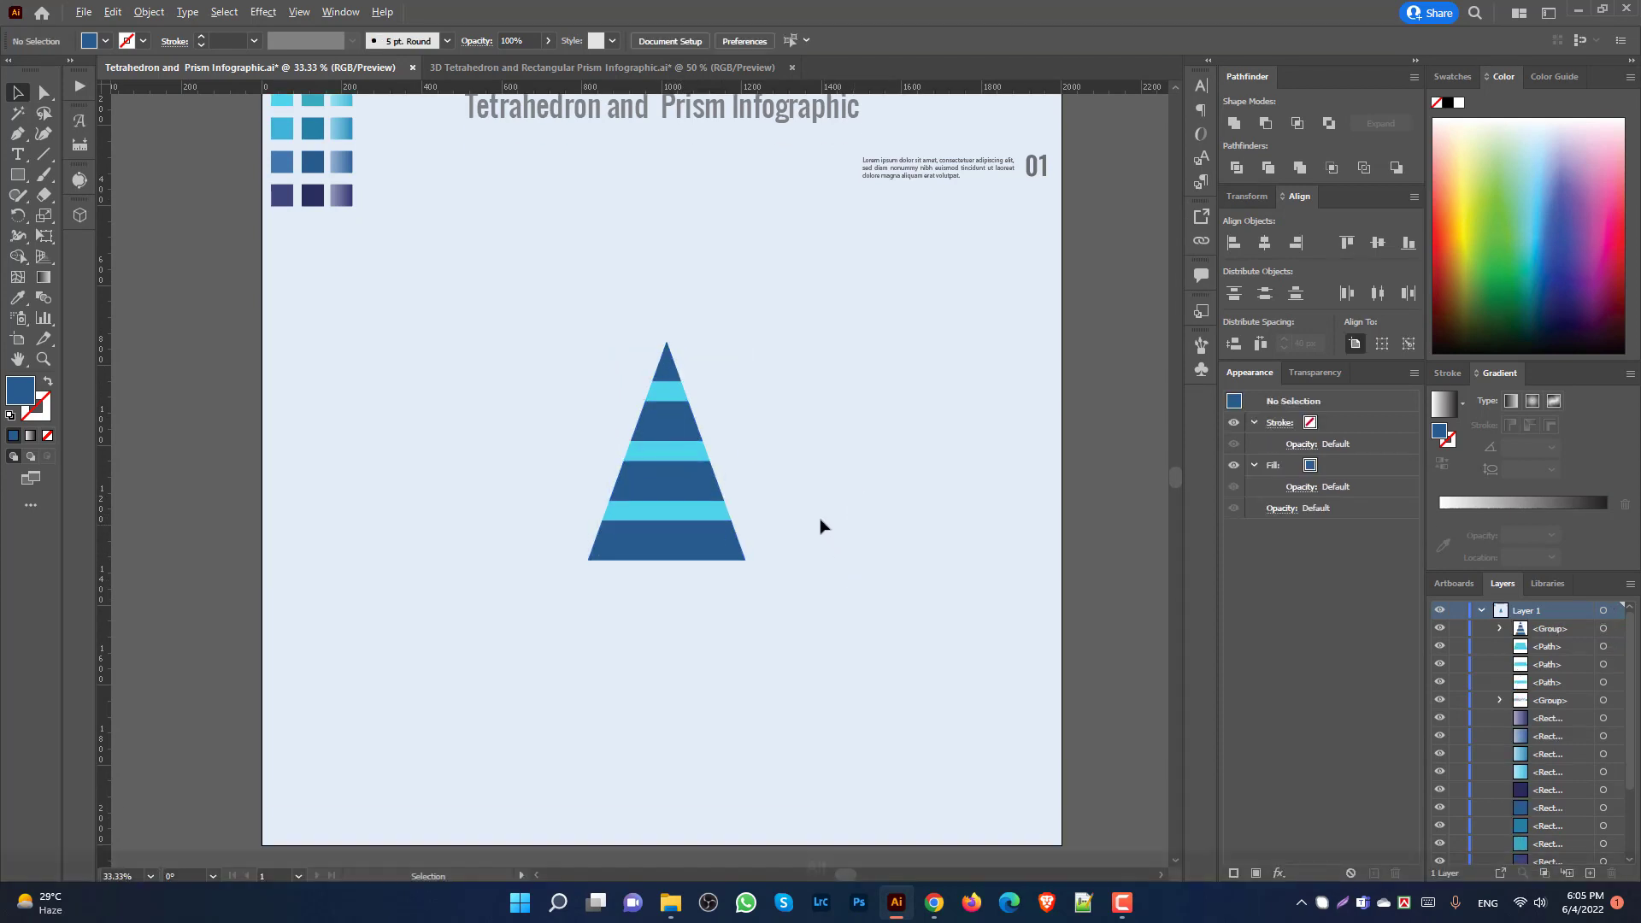
{"action": "scroll", "coordinate": [821, 526], "scroll_direction": "up", "scroll_amount": 1}
{"action": "left_click", "coordinate": [627, 419]}
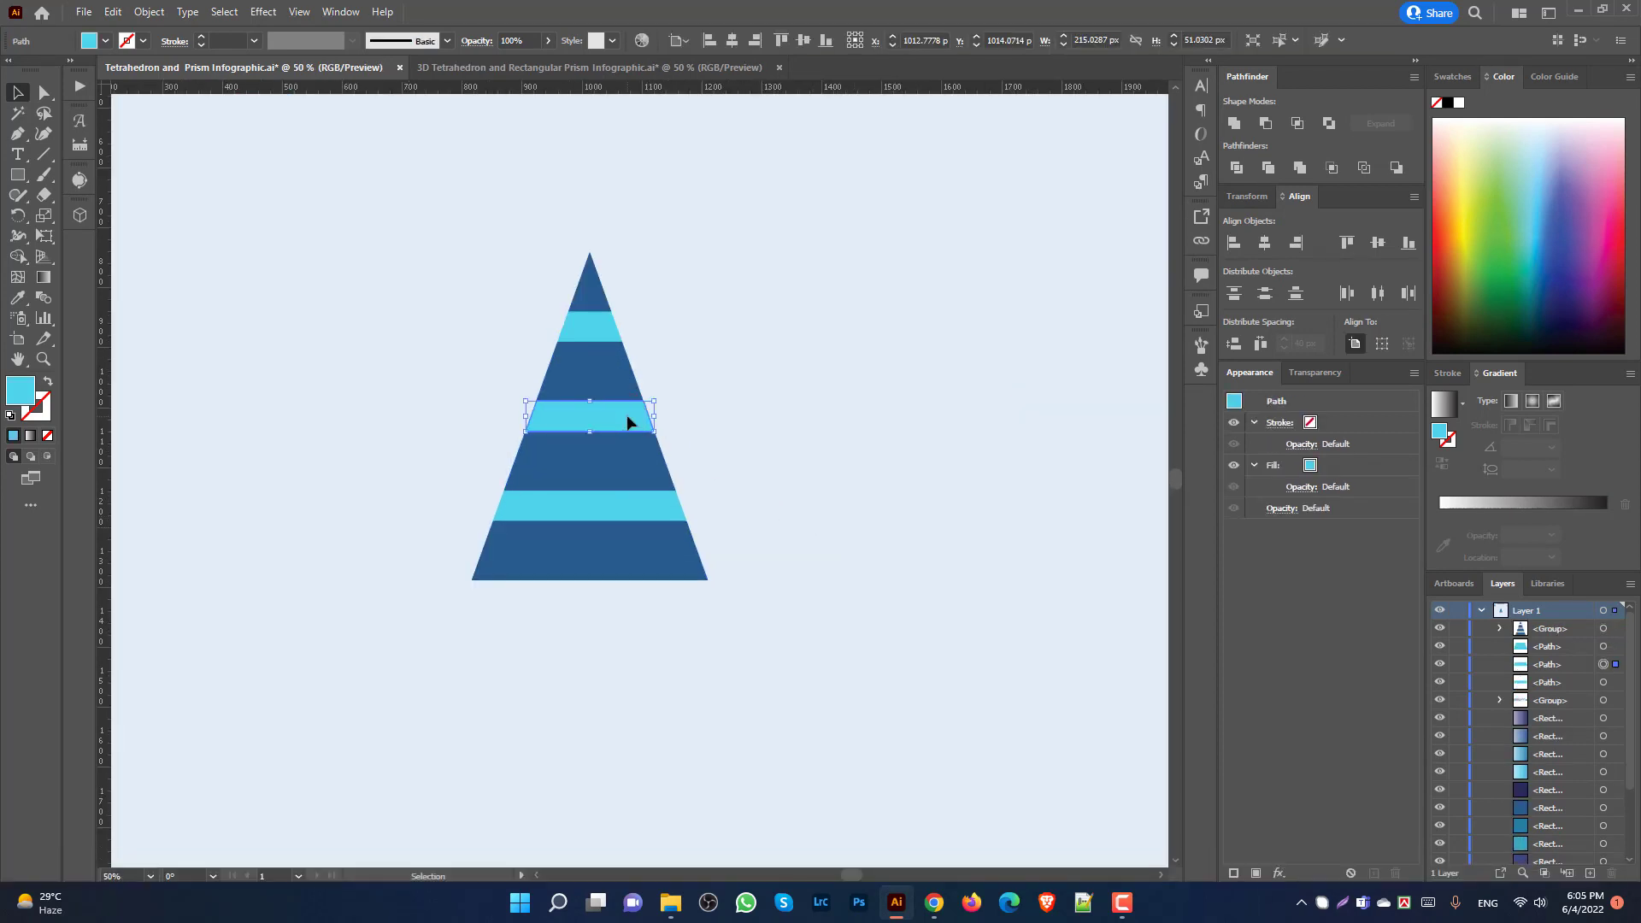
{"action": "key", "text": "Delete"}
{"action": "left_click", "coordinate": [588, 324]}
{"action": "key", "text": "Delete"}
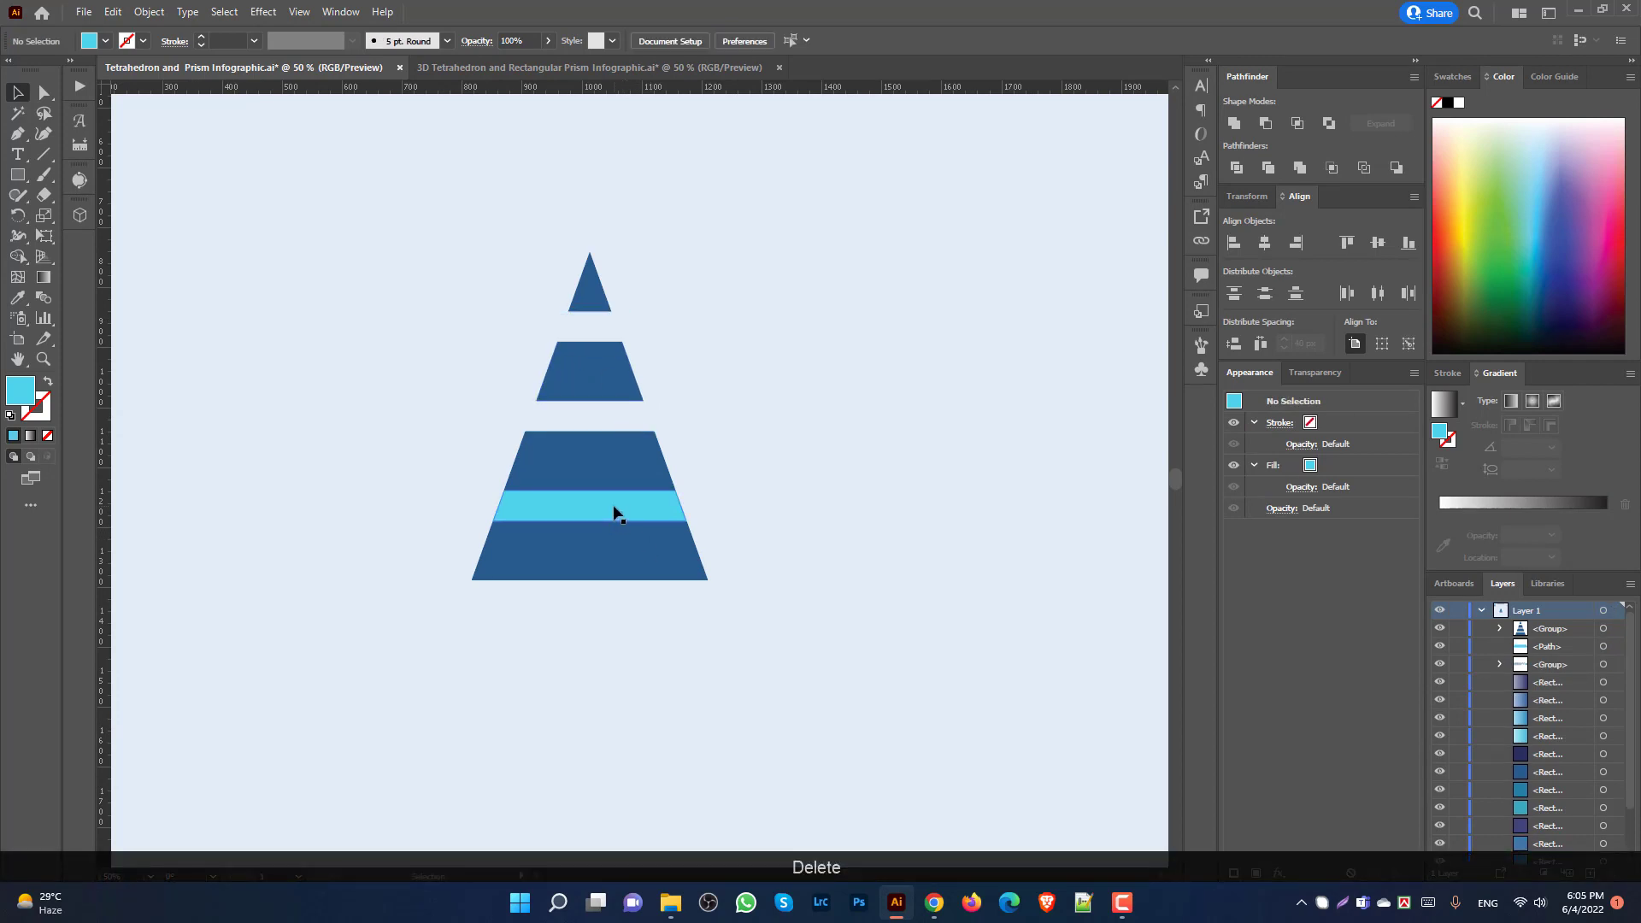
{"action": "left_click", "coordinate": [615, 508]}
{"action": "key", "text": "Delete"}
{"action": "scroll", "coordinate": [915, 540], "scroll_direction": "down", "scroll_amount": 1}
{"action": "left_click", "coordinate": [707, 523]}
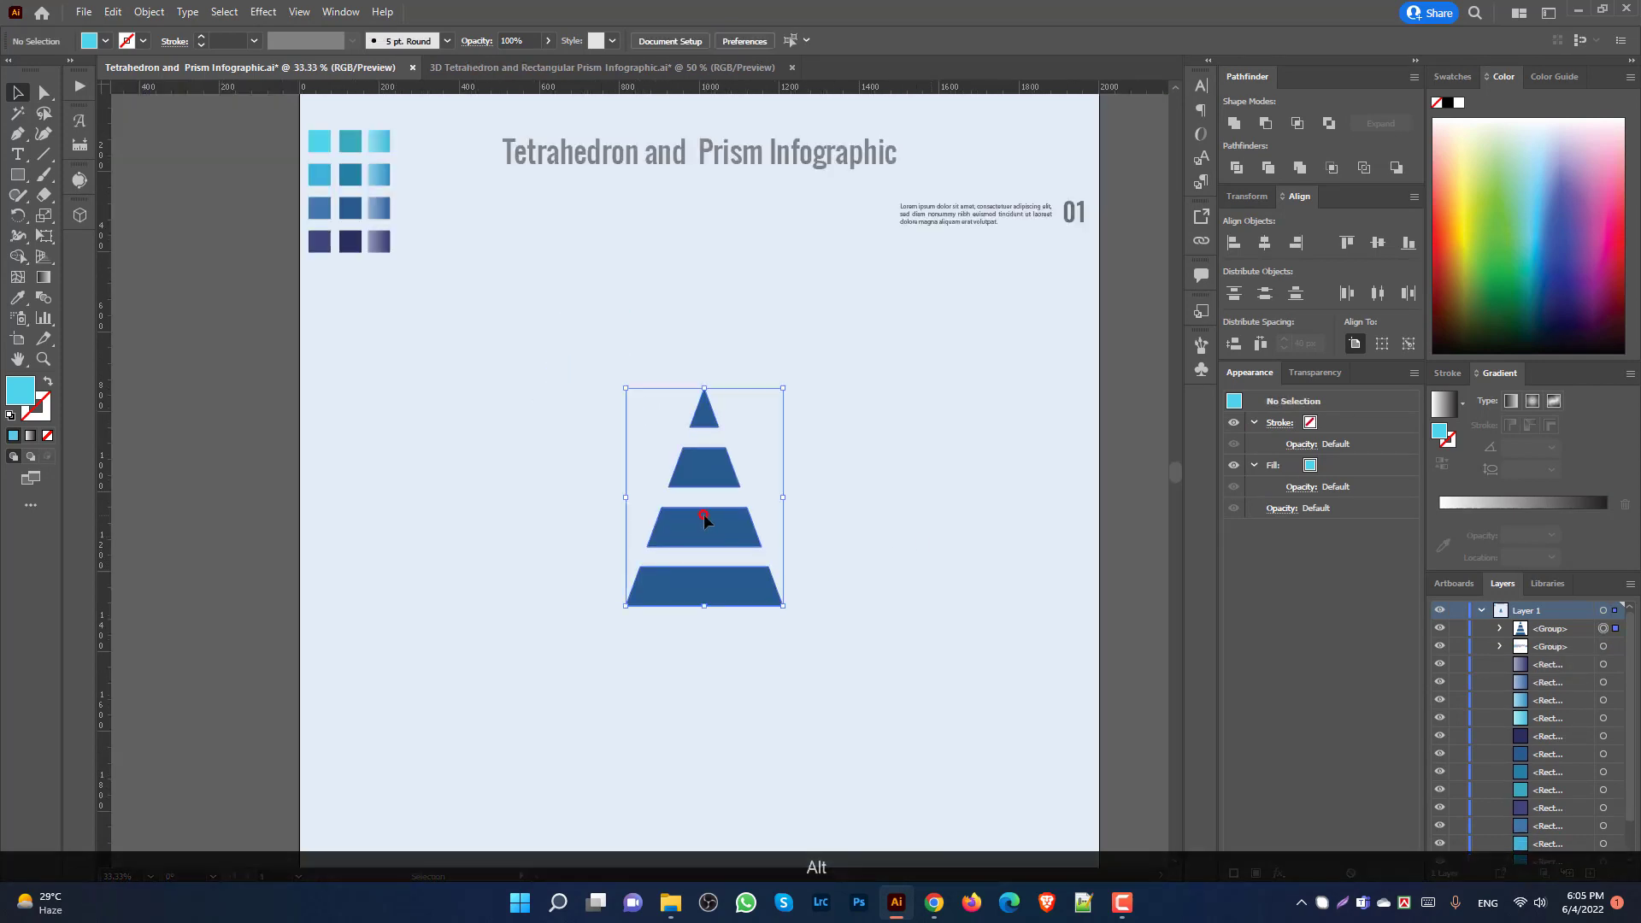
{"action": "scroll", "coordinate": [707, 524], "scroll_direction": "down", "scroll_amount": 1}
{"action": "left_click", "coordinate": [44, 156]}
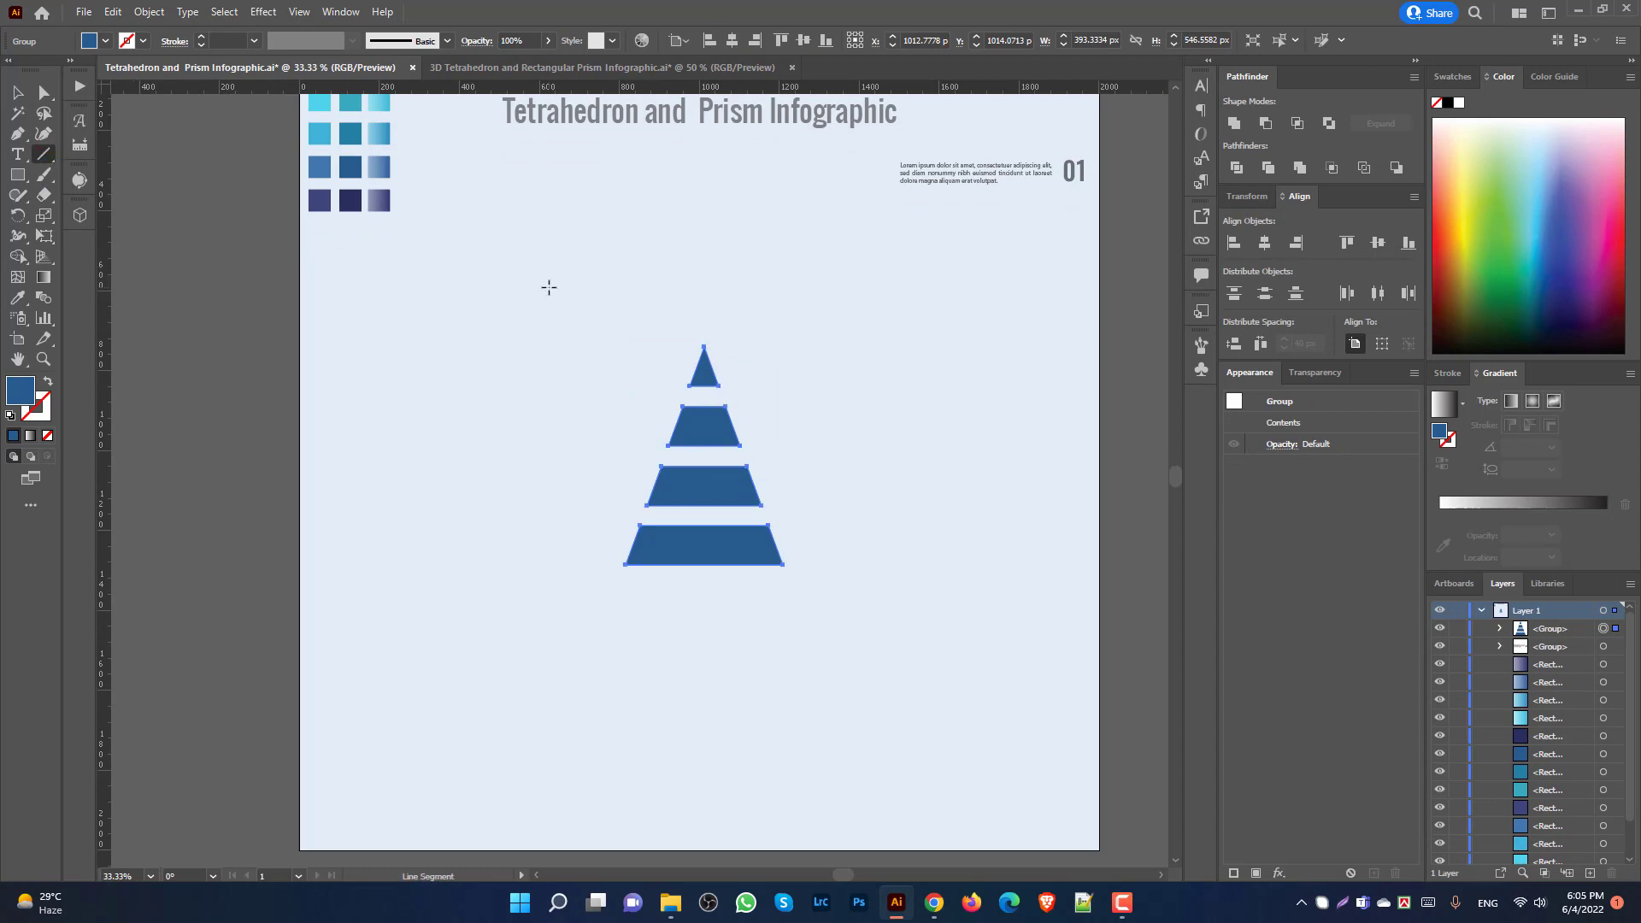
Step: Draw a vertical line through the pyramid with a magenta stroke
{"action": "mouse_move", "coordinate": [702, 312]}
{"action": "left_mouse_down"}
{"action": "mouse_move", "coordinate": [739, 397]}
{"action": "mouse_move", "coordinate": [773, 608]}
{"action": "mouse_move", "coordinate": [704, 611]}
{"action": "left_mouse_up"}
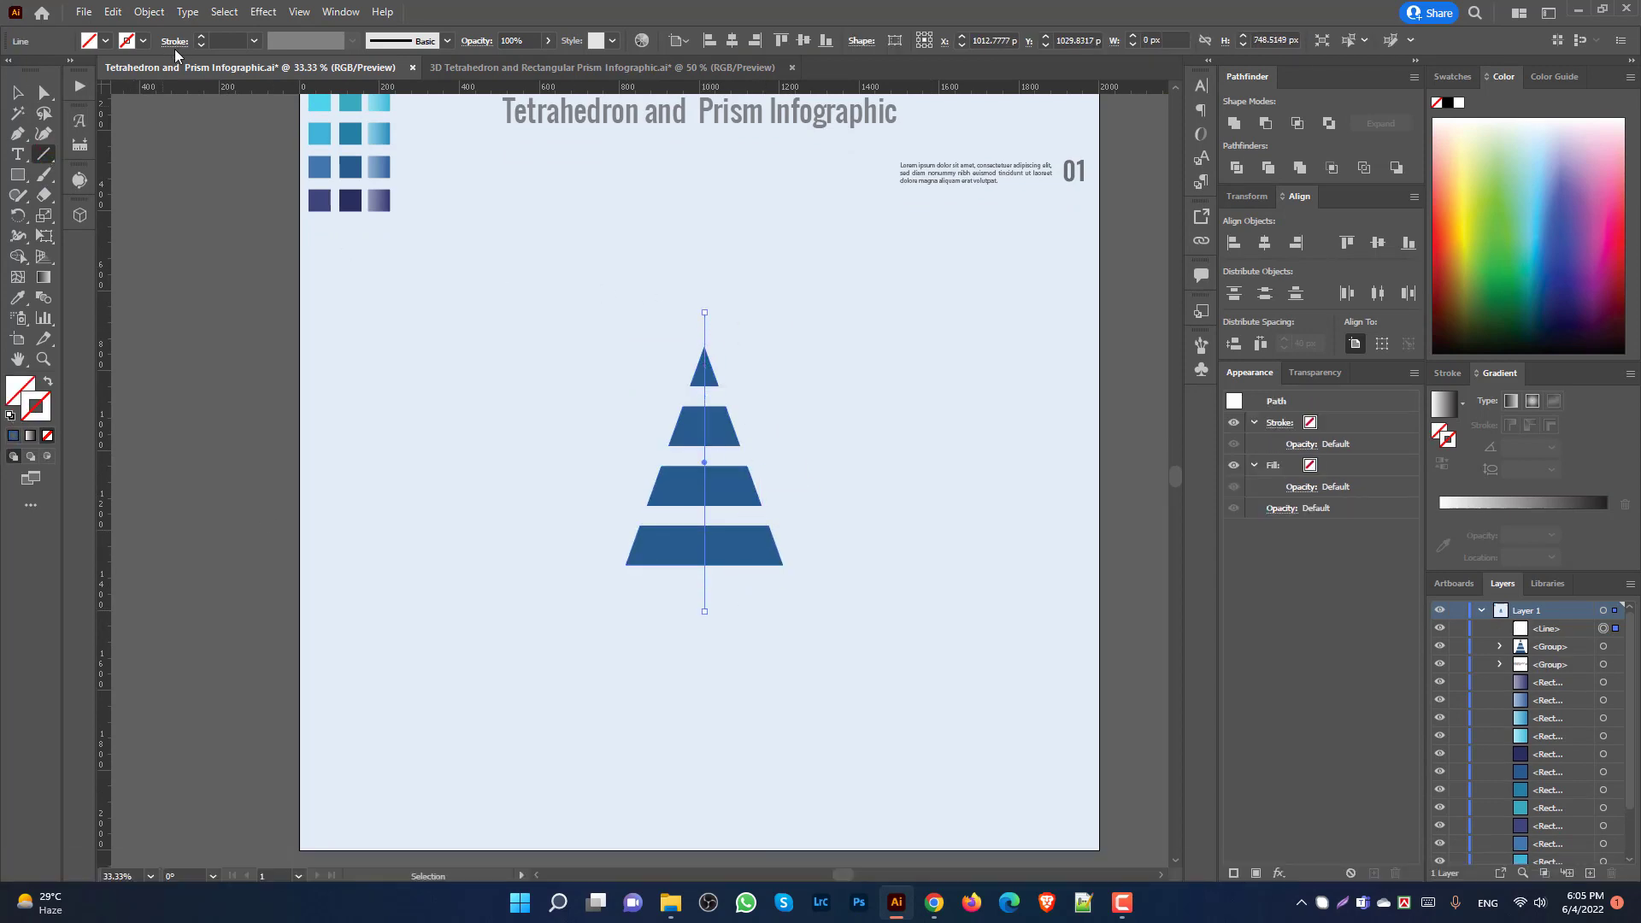
{"action": "left_click", "coordinate": [143, 40]}
{"action": "left_click", "coordinate": [115, 71]}
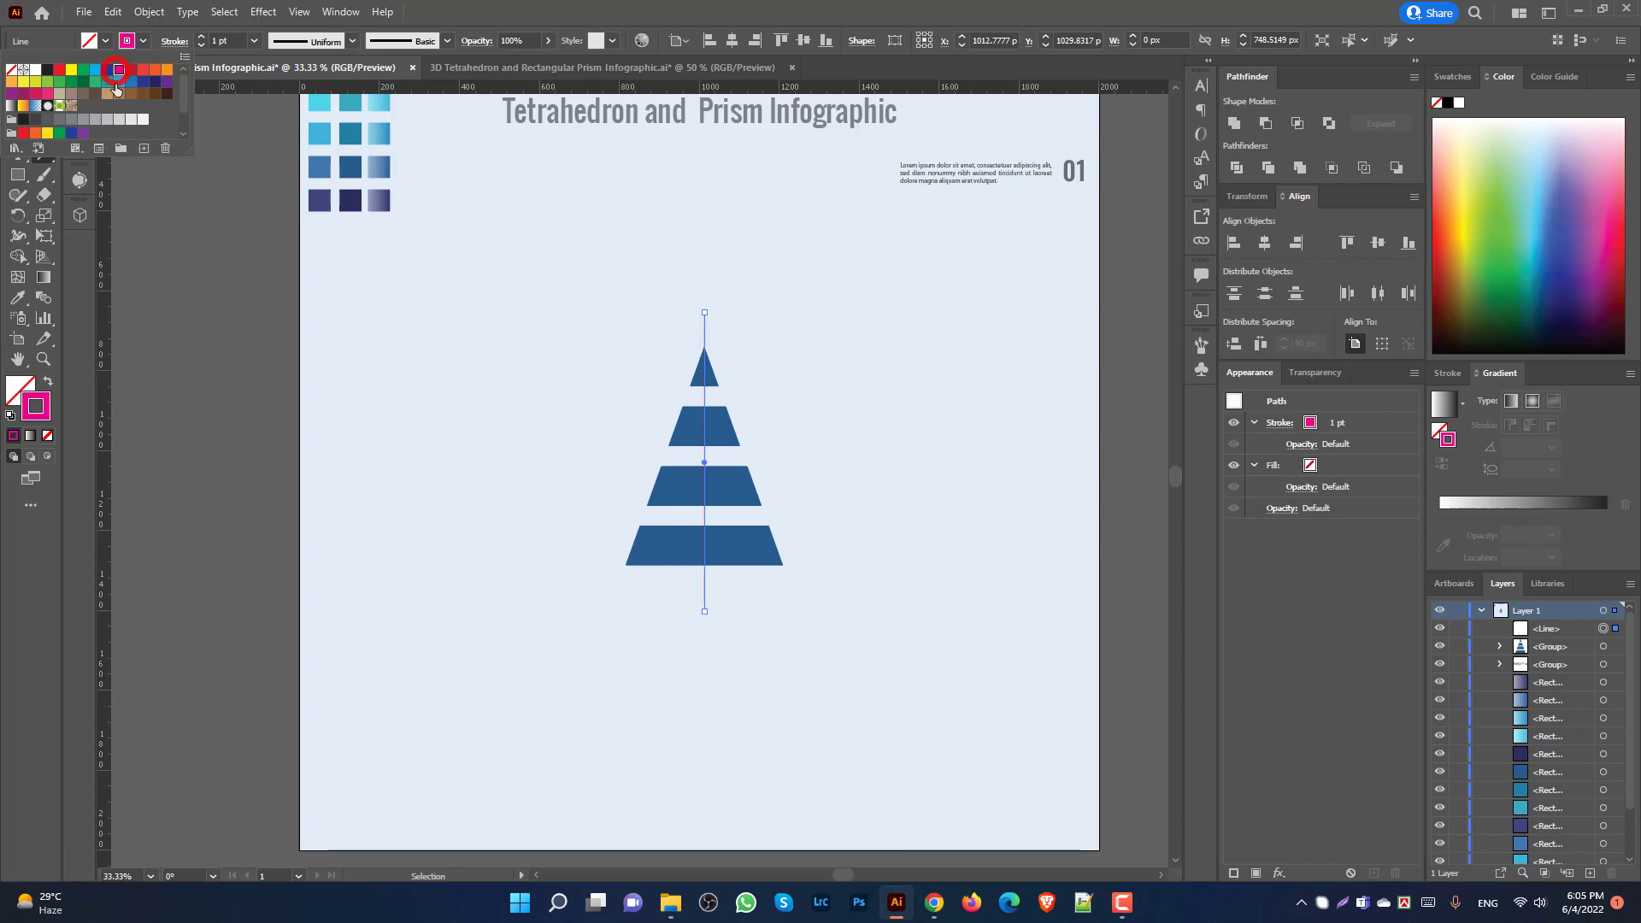
{"action": "left_click", "coordinate": [325, 331]}
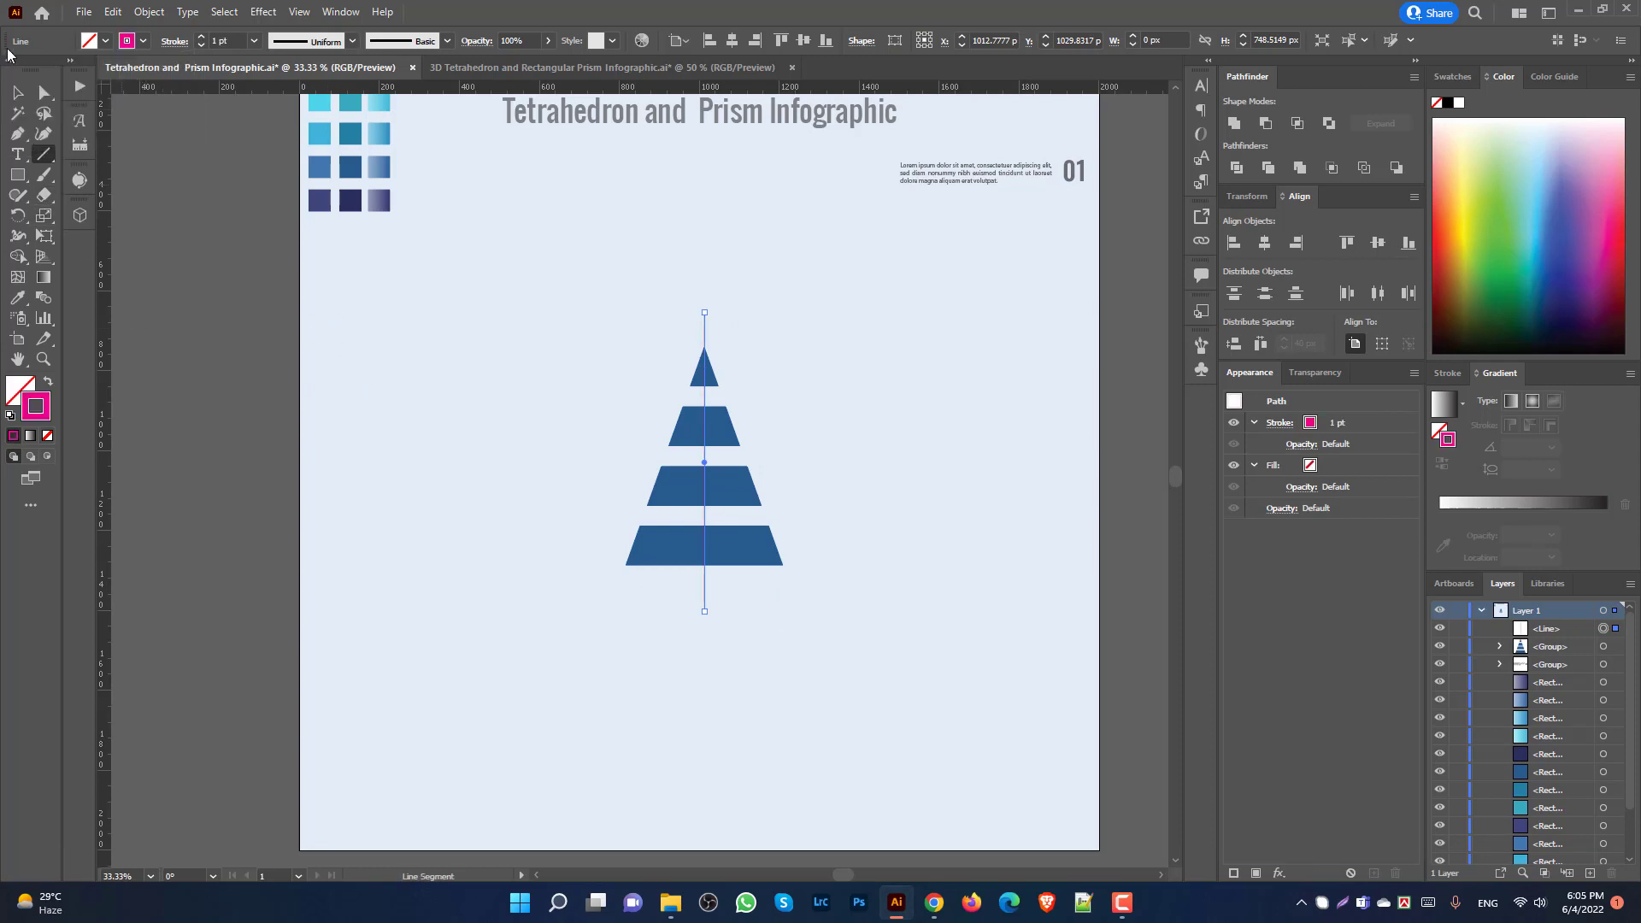
Step: Centre the magenta line on the pyramid, using the pyramid as key object
{"action": "key", "text": "v"}
{"action": "left_click_drag", "start_coordinate": [476, 309], "coordinate": [816, 702]}
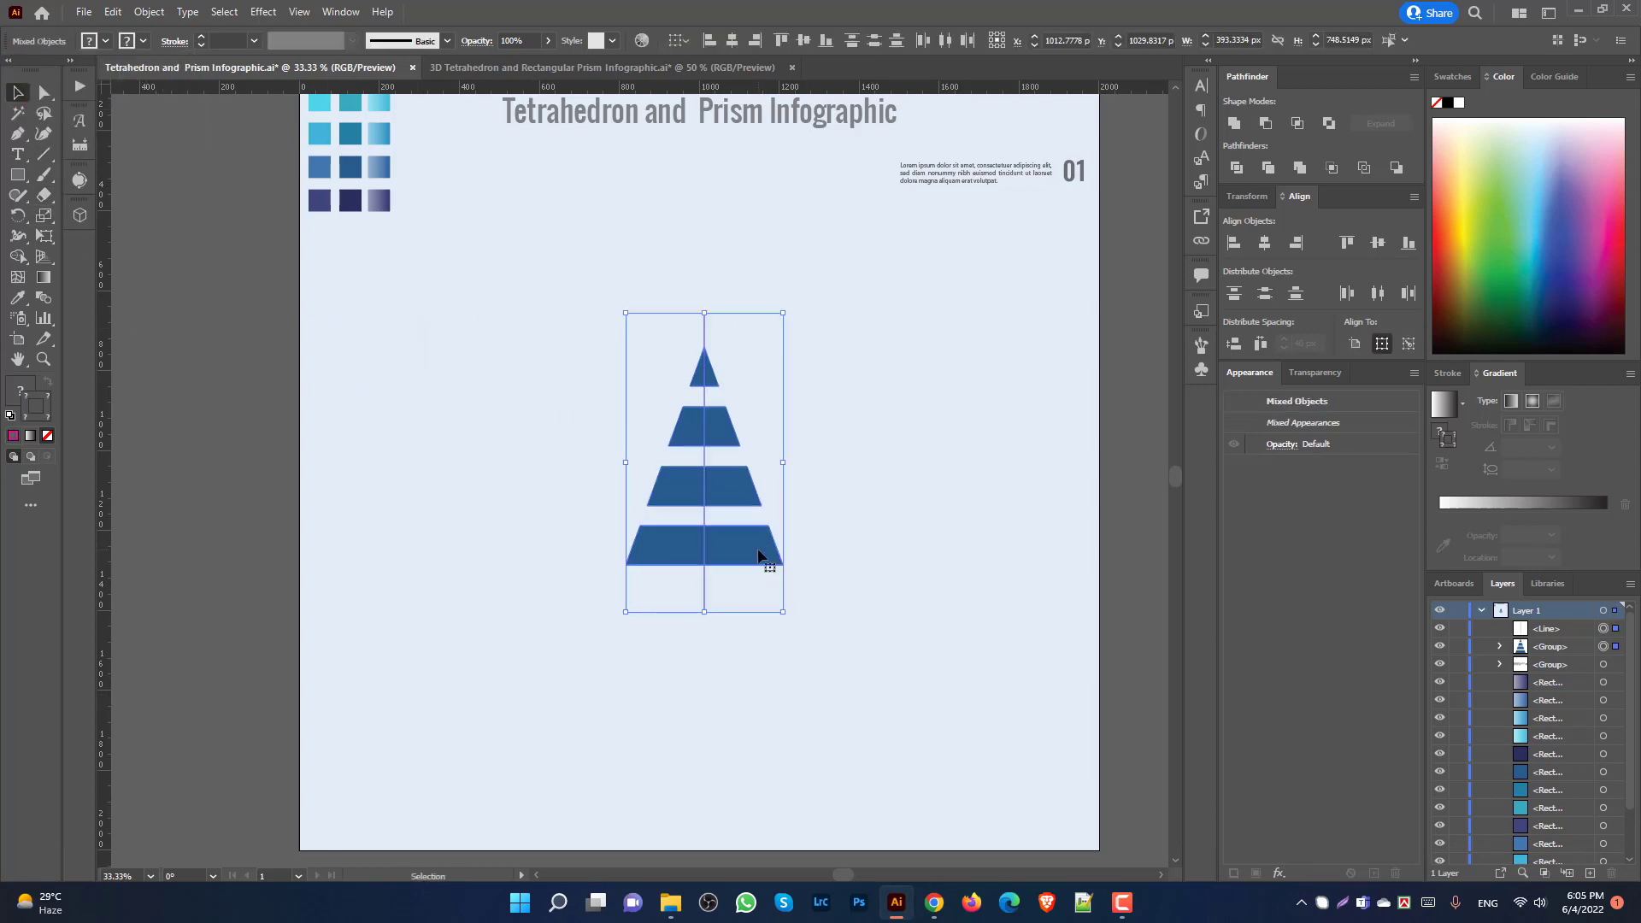
{"action": "left_click", "coordinate": [759, 556]}
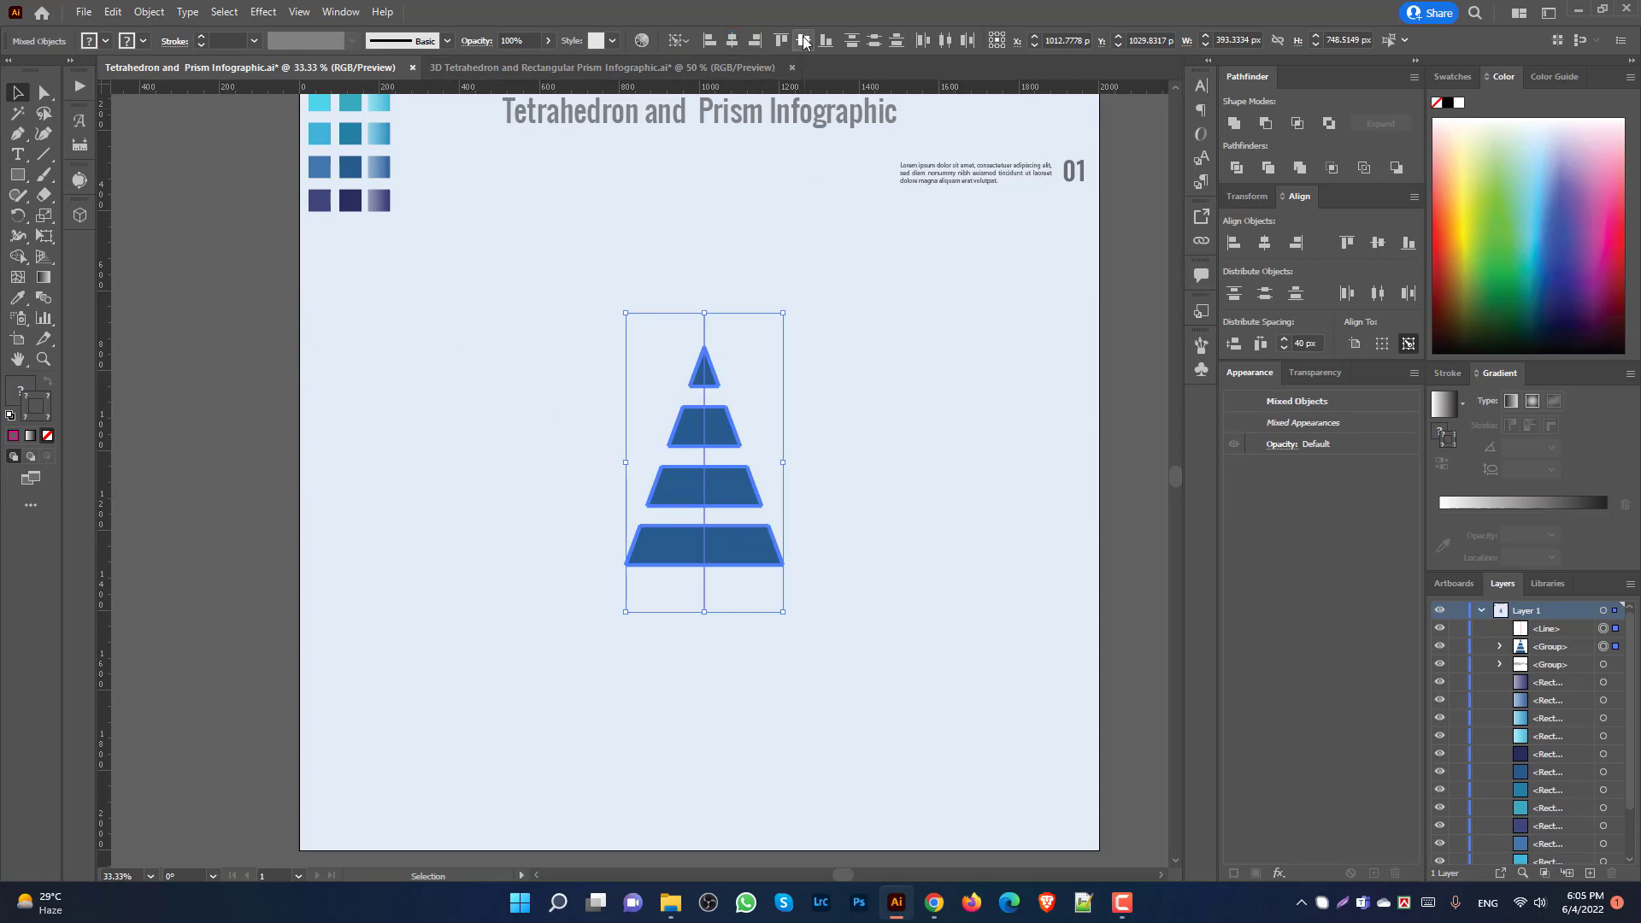
{"action": "left_click", "coordinate": [804, 41]}
{"action": "left_click", "coordinate": [872, 414]}
{"action": "scroll", "coordinate": [755, 523], "scroll_direction": "up", "scroll_amount": 1}
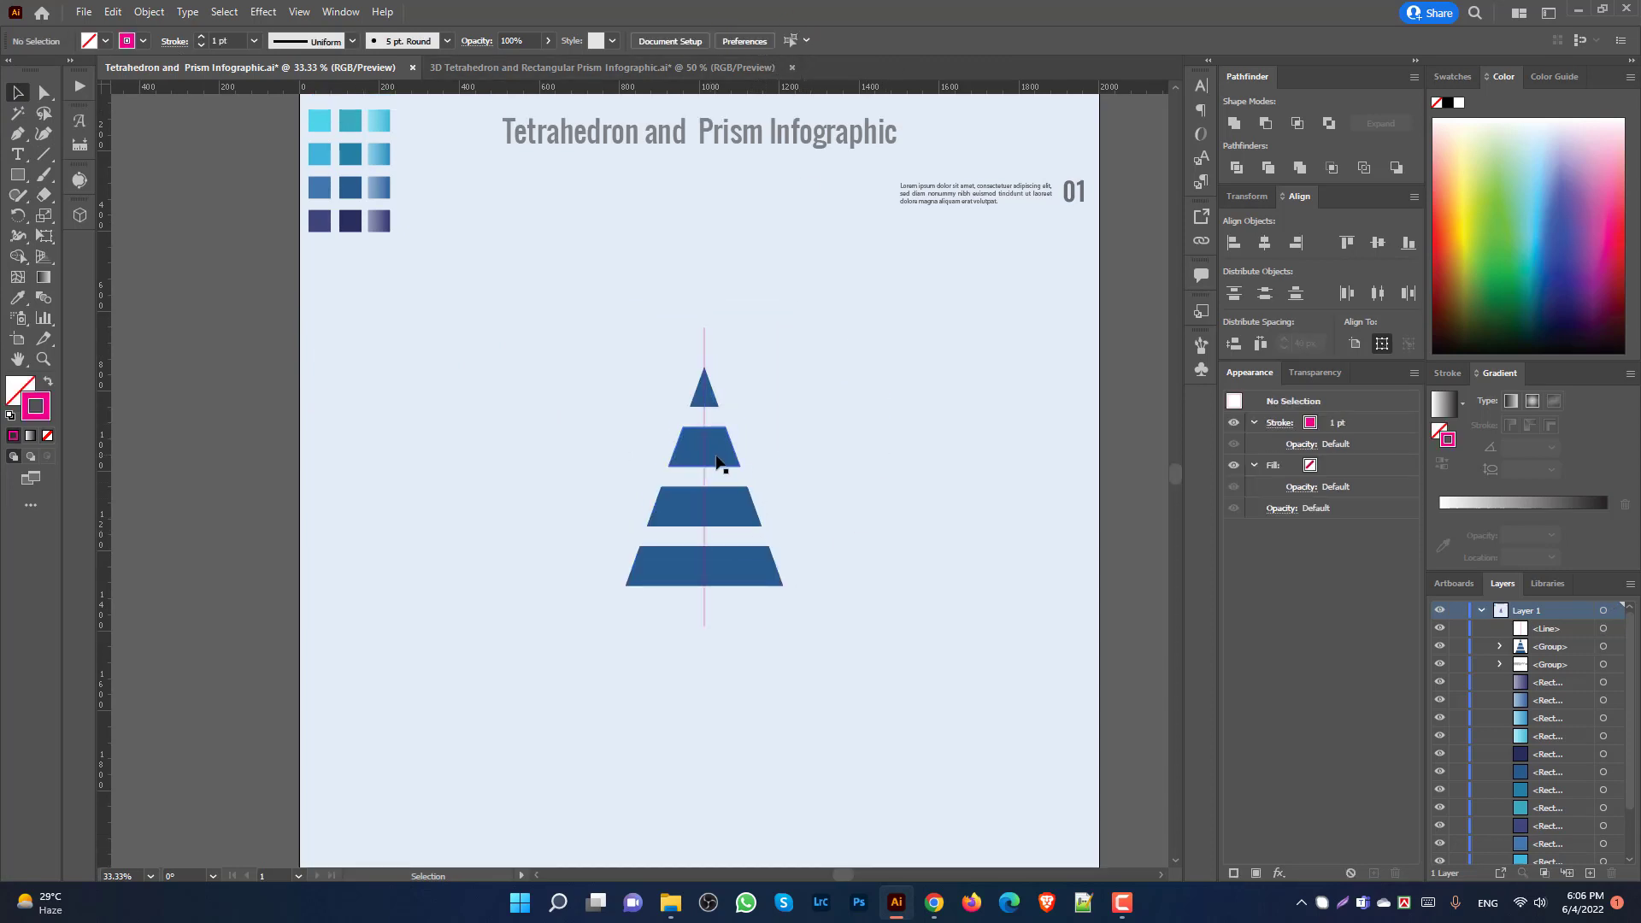
{"action": "left_click", "coordinate": [744, 504]}
{"action": "scroll", "coordinate": [271, 333], "scroll_direction": "down", "scroll_amount": 1}
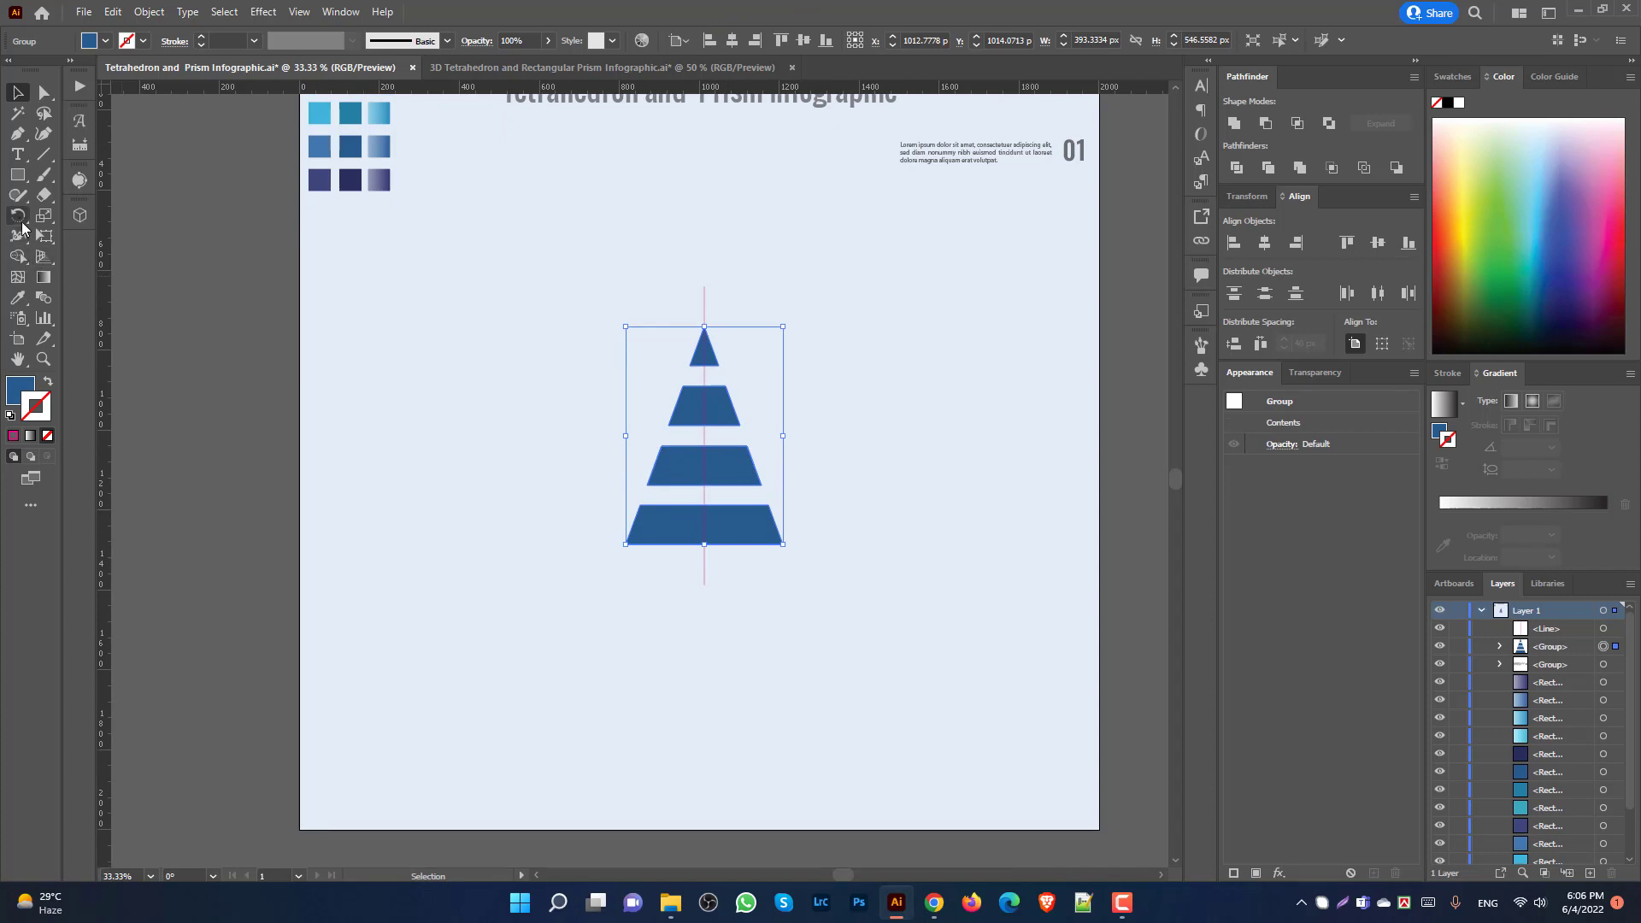
Step: Rotate the tier group about 20° around the apex
{"action": "left_click", "coordinate": [17, 216]}
{"action": "scroll", "coordinate": [725, 360], "scroll_direction": "up", "scroll_amount": 1}
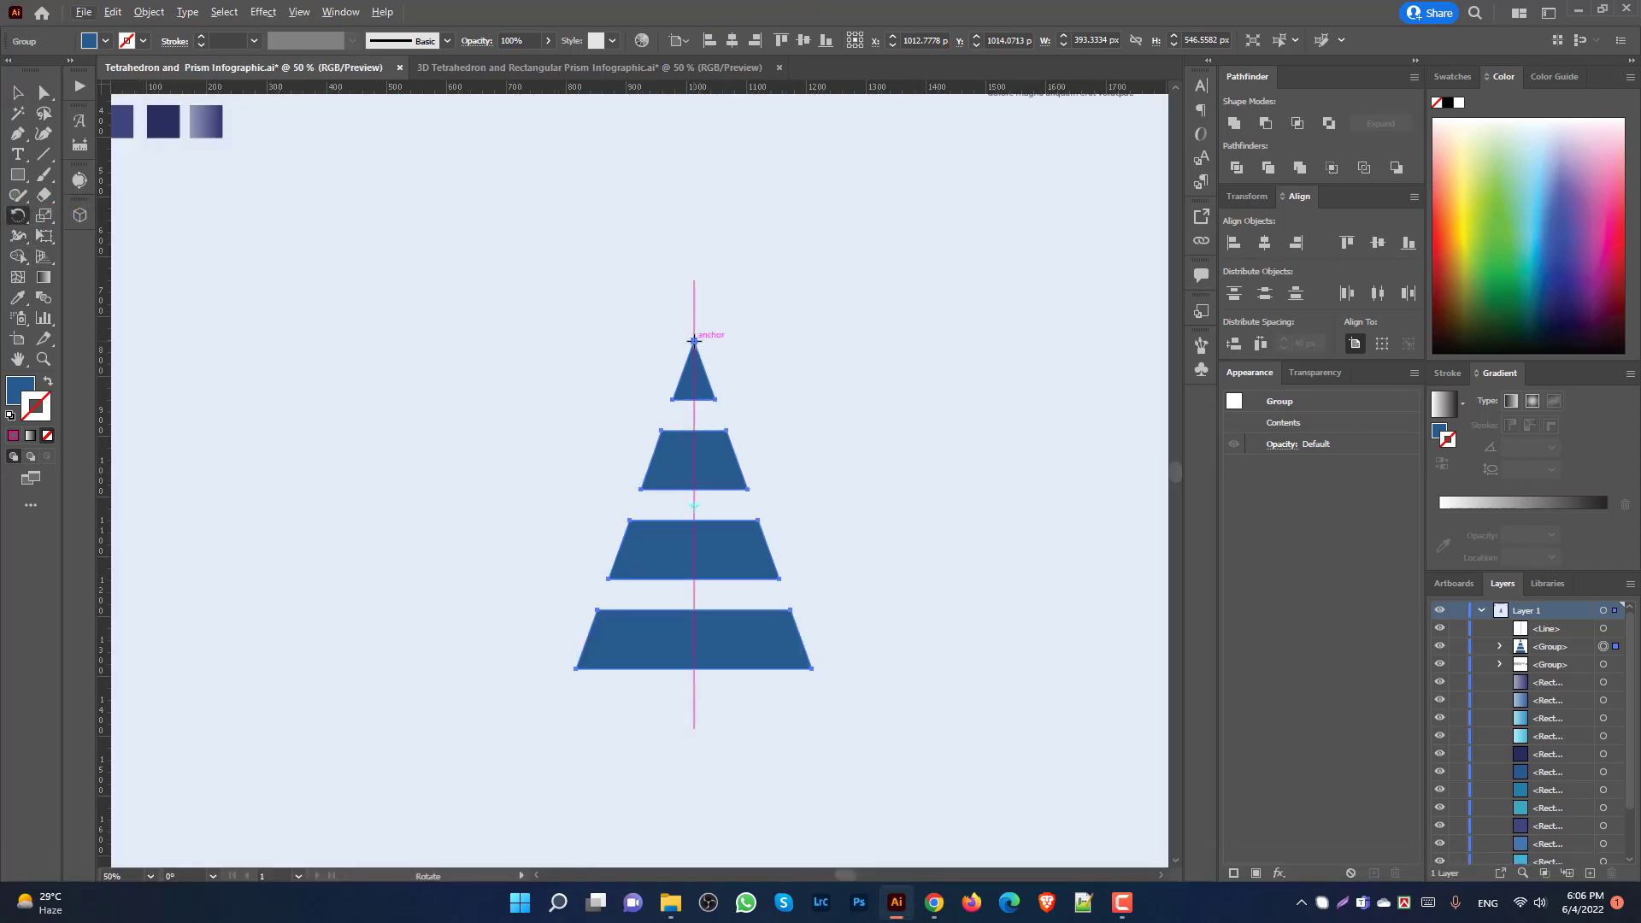
{"action": "scroll", "coordinate": [709, 379], "scroll_direction": "up", "scroll_amount": 2}
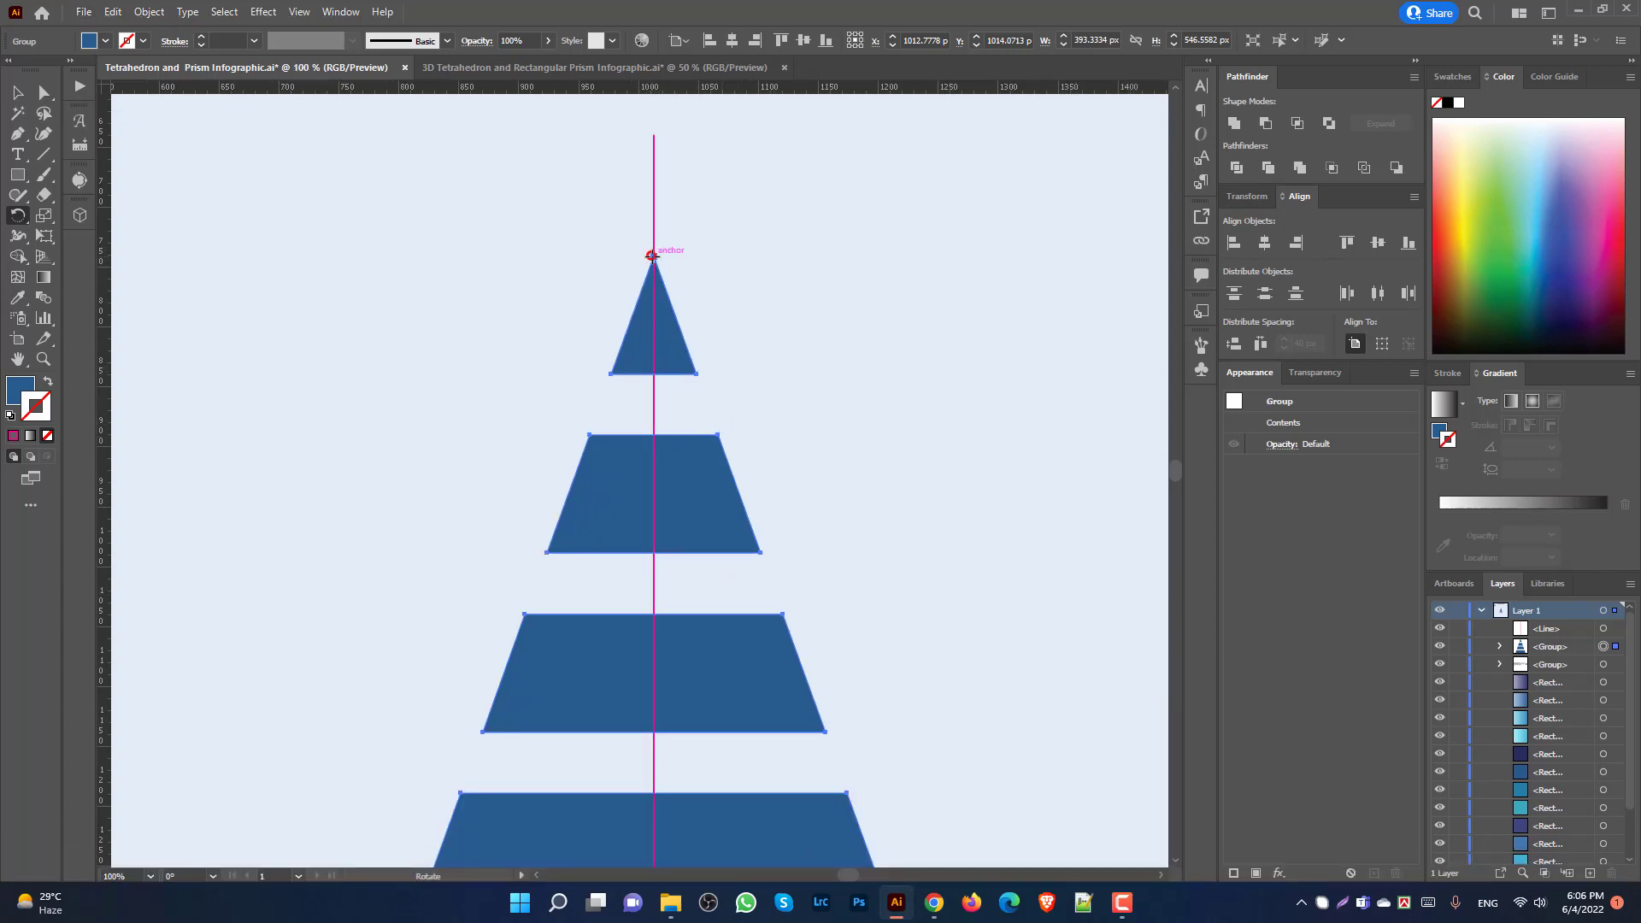
{"action": "scroll", "coordinate": [716, 354], "scroll_direction": "down", "scroll_amount": 3}
{"action": "scroll", "coordinate": [755, 476], "scroll_direction": "up", "scroll_amount": 1}
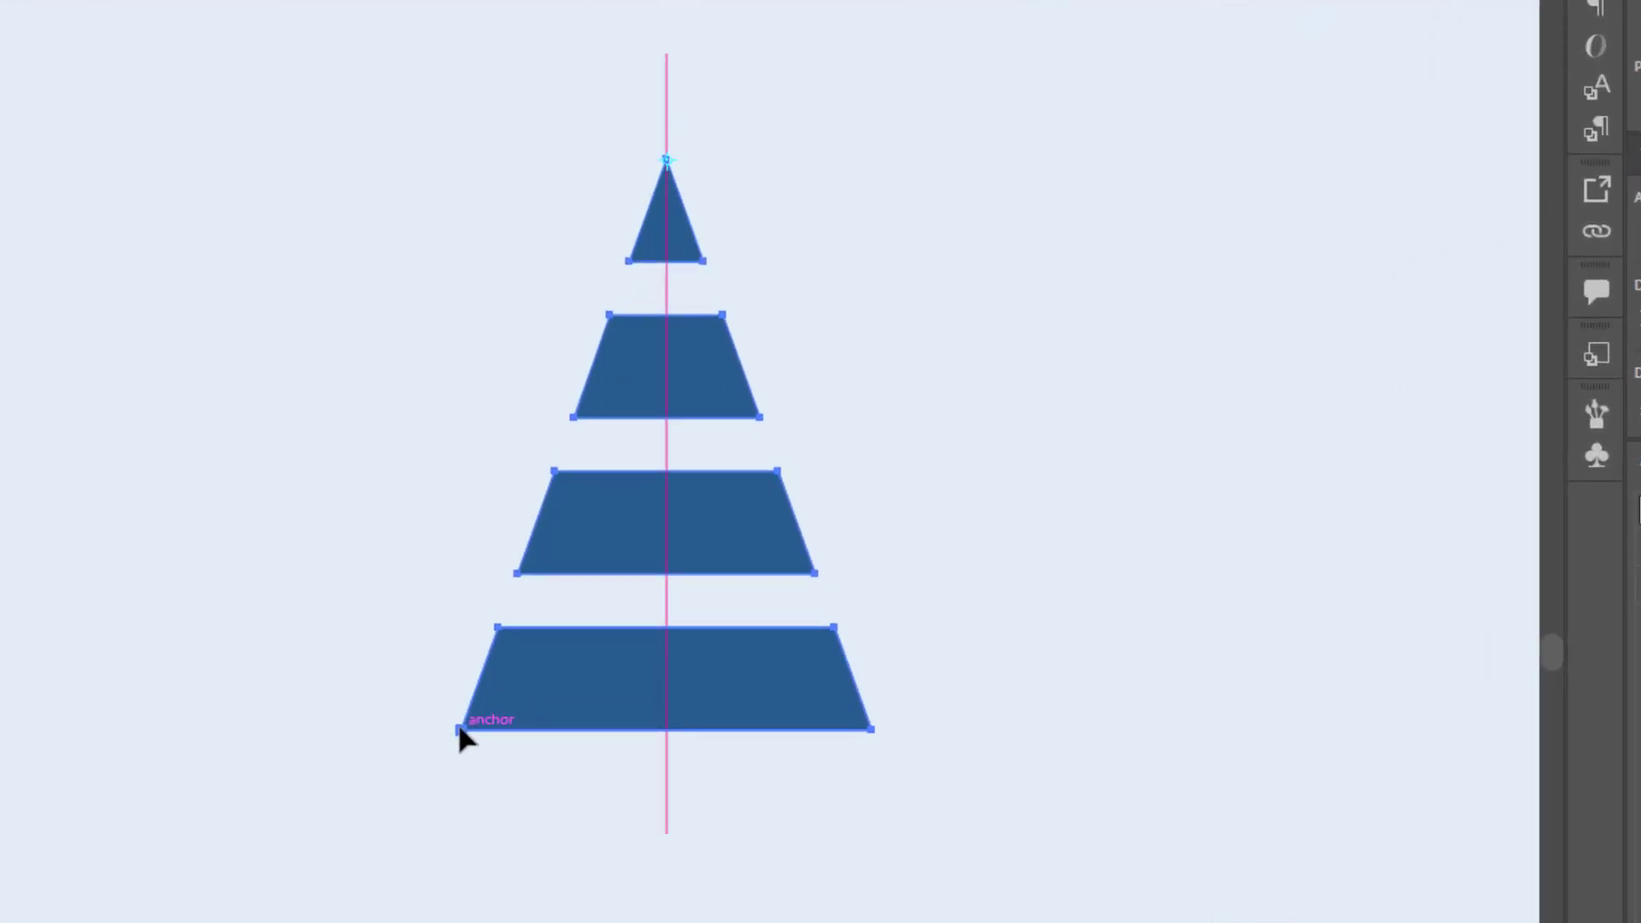
{"action": "left_click_drag", "start_coordinate": [459, 729], "coordinate": [666, 782]}
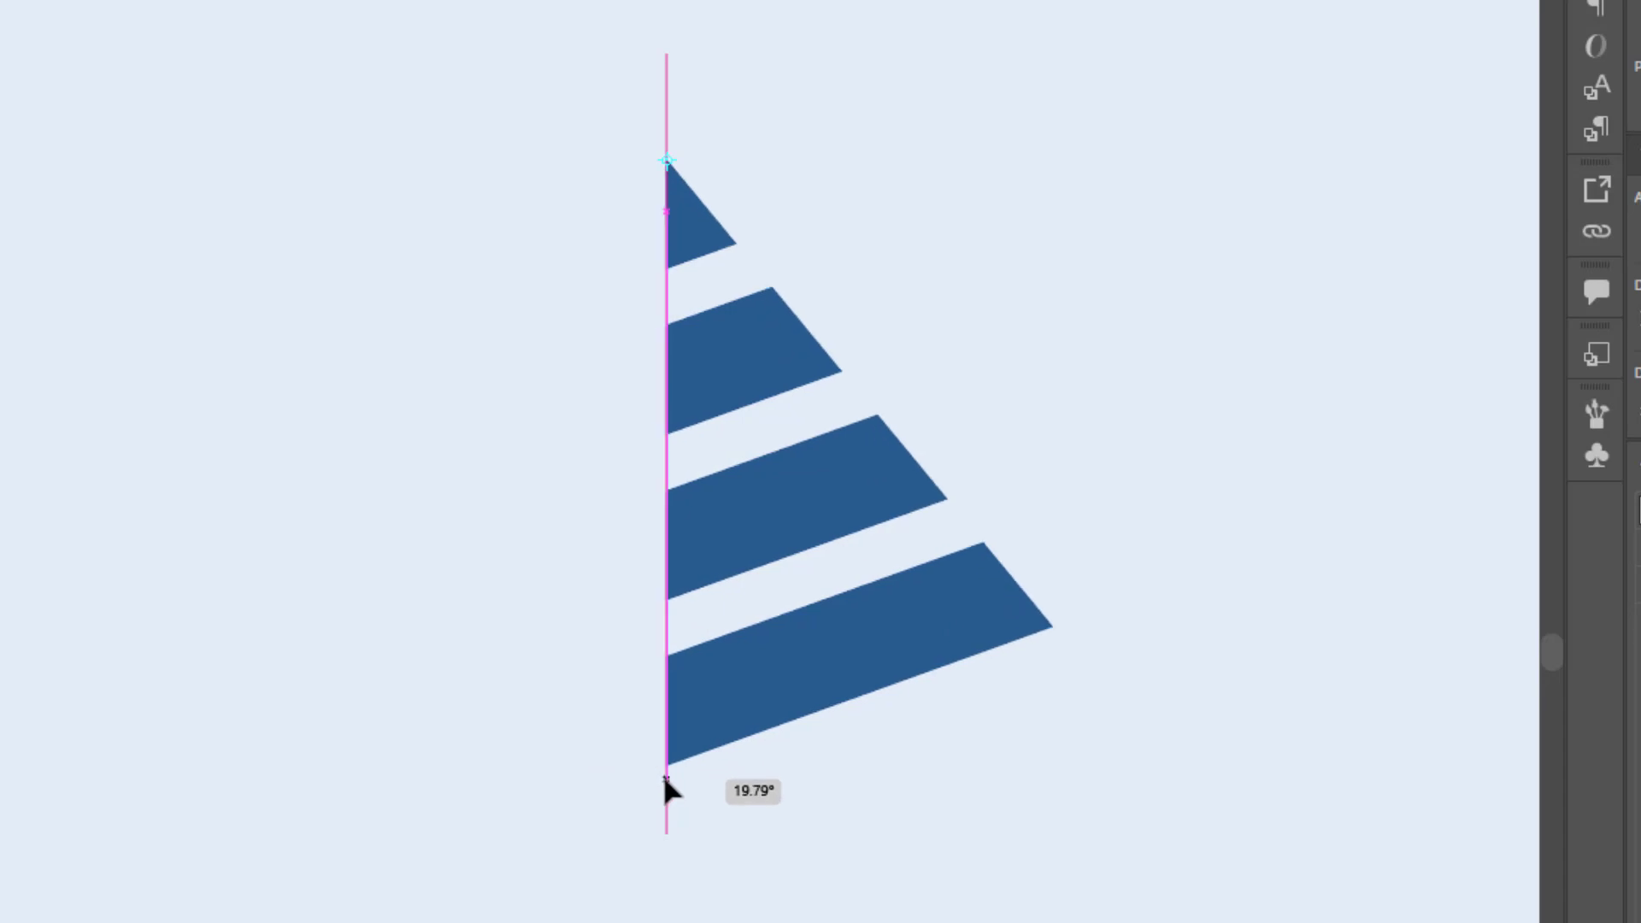
{"action": "left_click_drag", "start_coordinate": [667, 782], "coordinate": [666, 781]}
{"action": "scroll", "coordinate": [802, 762], "scroll_direction": "up", "scroll_amount": 3}
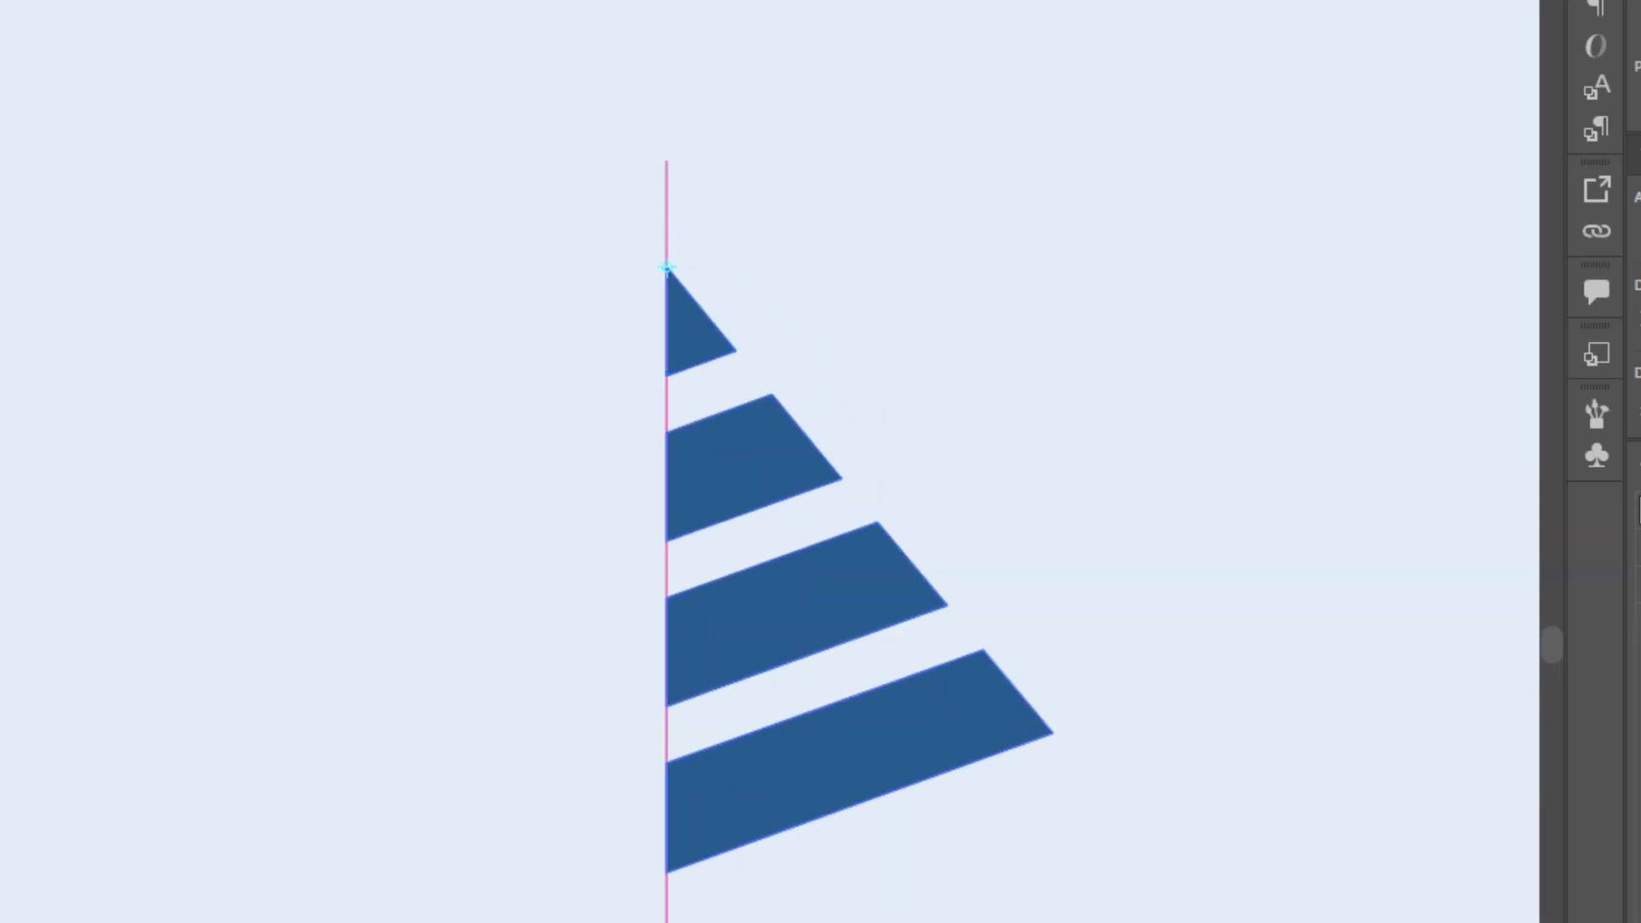
Step: Mirror a copy of the tiers across the magenta line from its top point
{"action": "key", "text": "v"}
{"action": "left_click", "coordinate": [911, 511]}
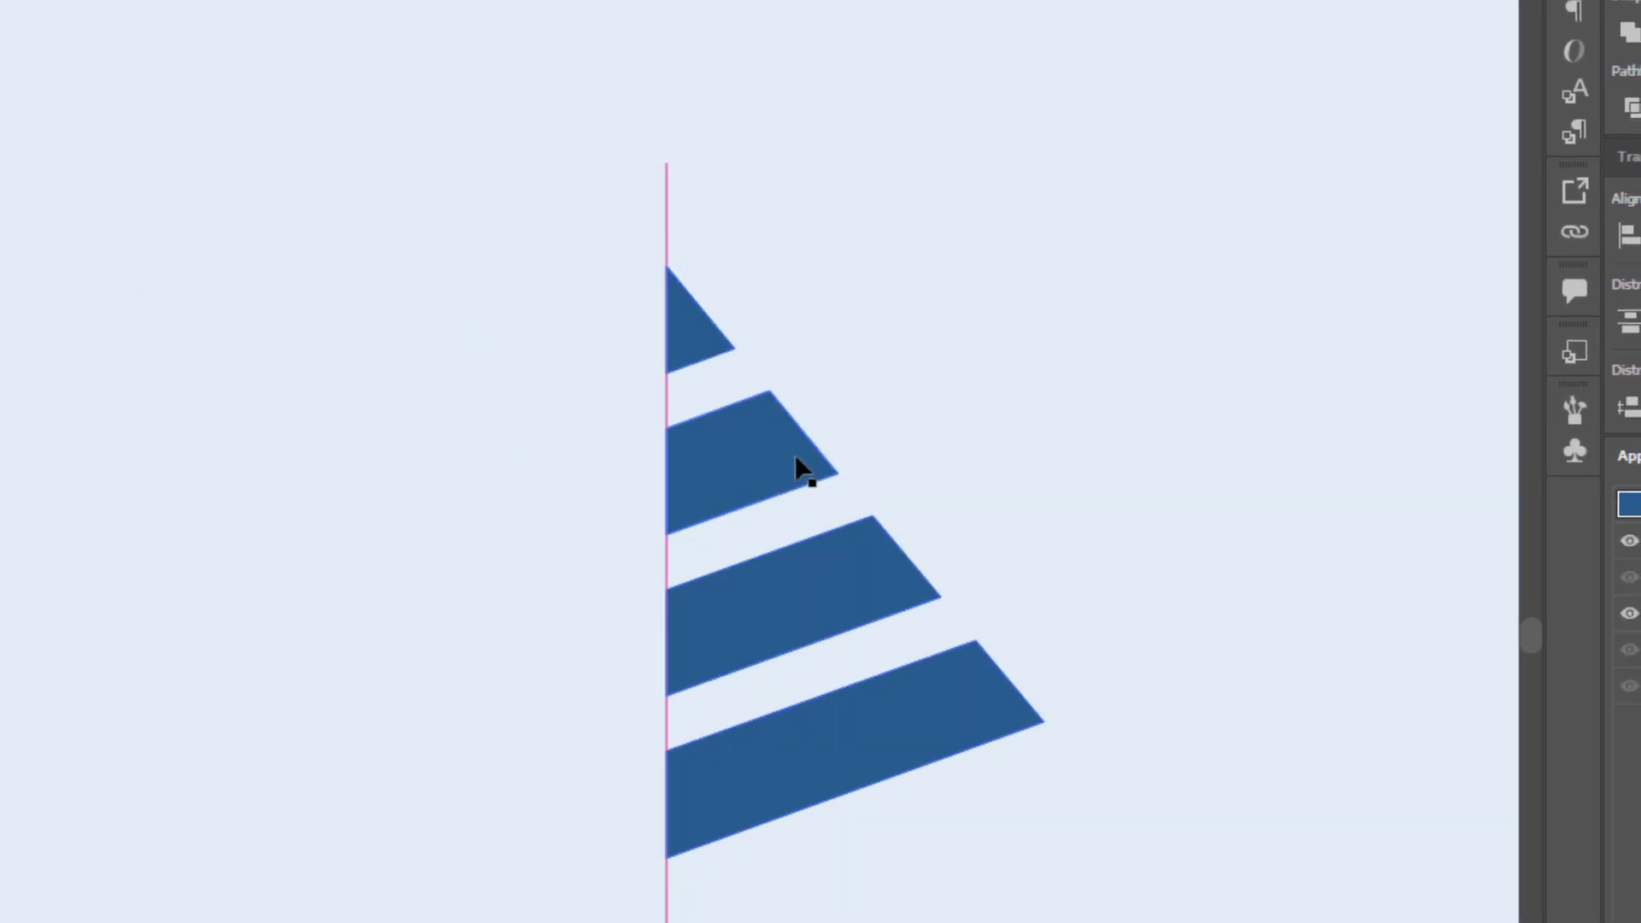
{"action": "left_click", "coordinate": [800, 451]}
{"action": "left_click", "coordinate": [19, 216]}
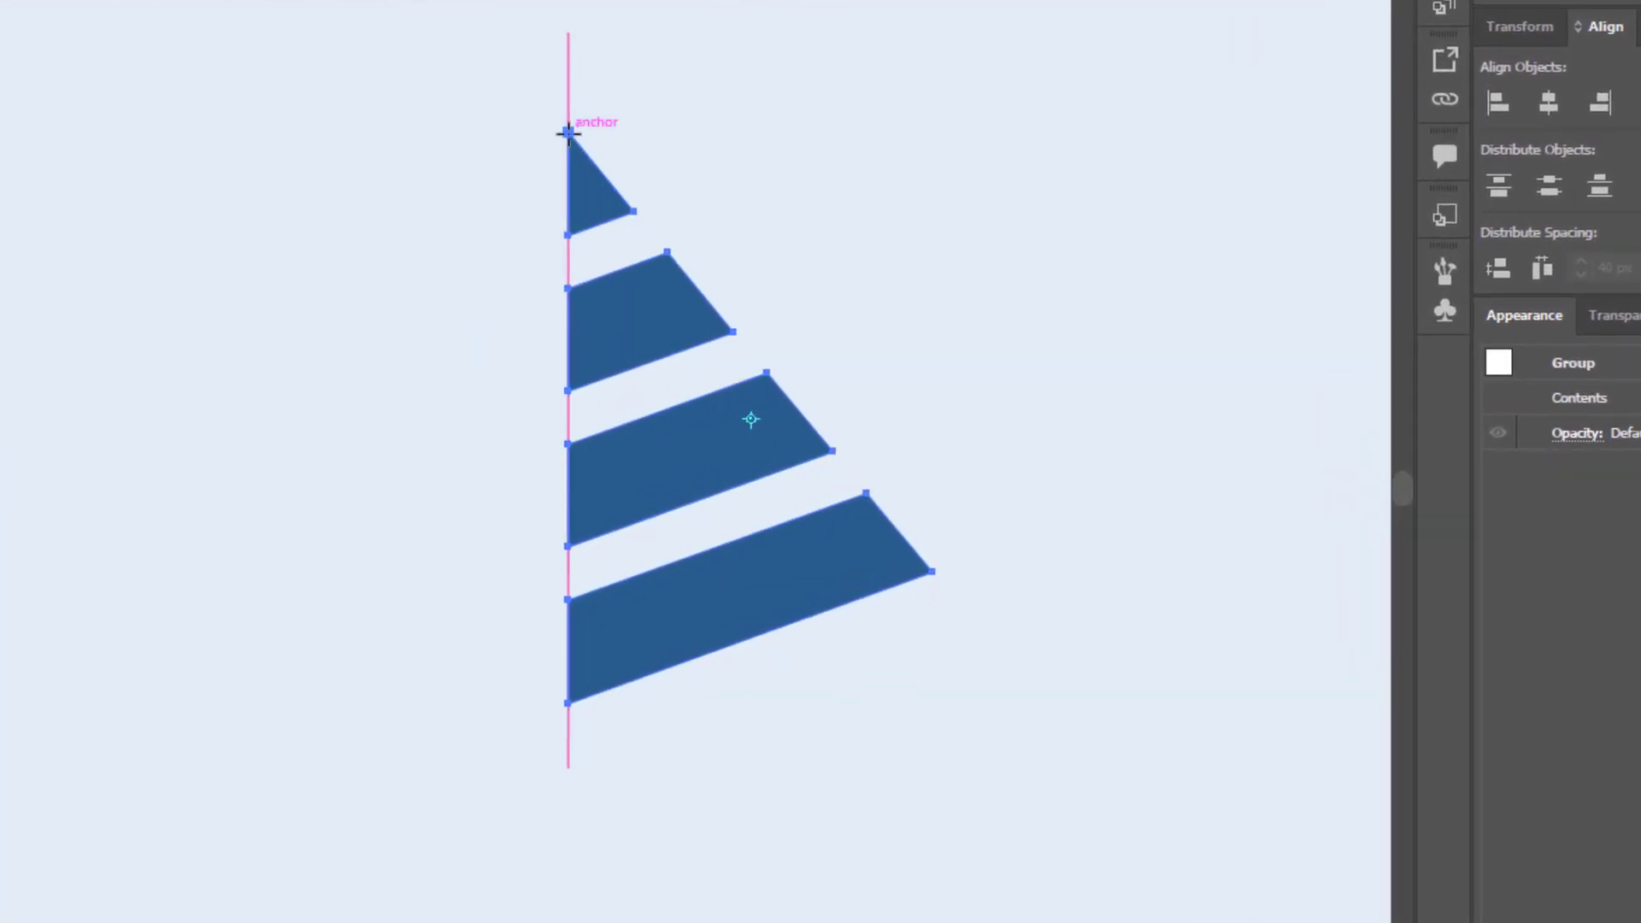
{"action": "left_click", "coordinate": [567, 132]}
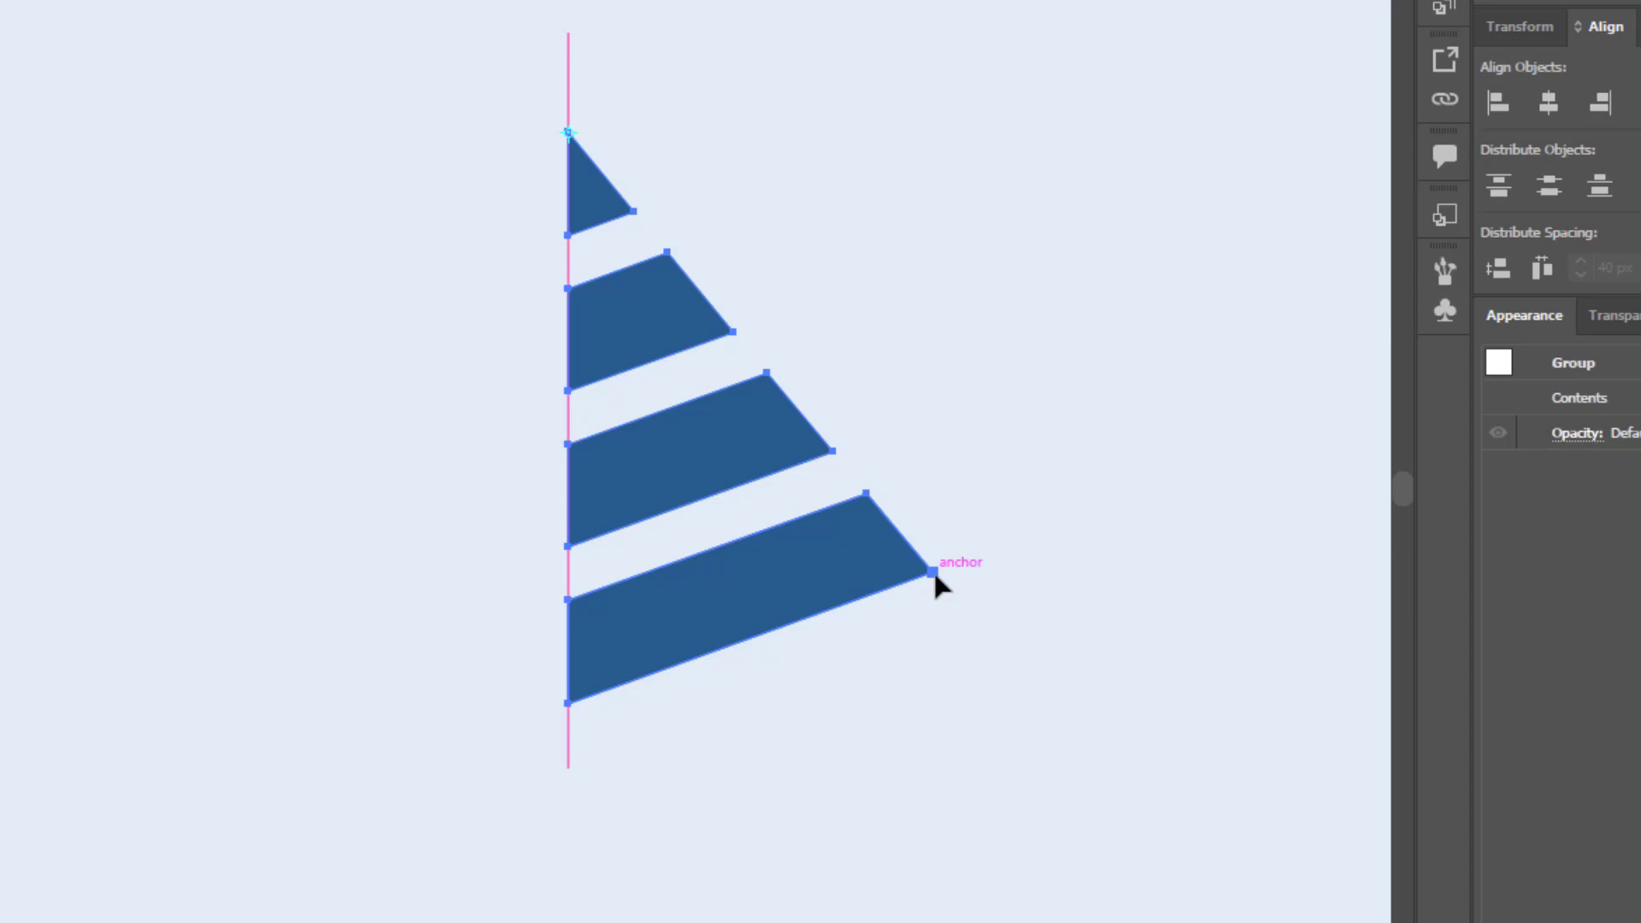
{"action": "left_click_drag", "start_coordinate": [935, 585], "coordinate": [571, 725]}
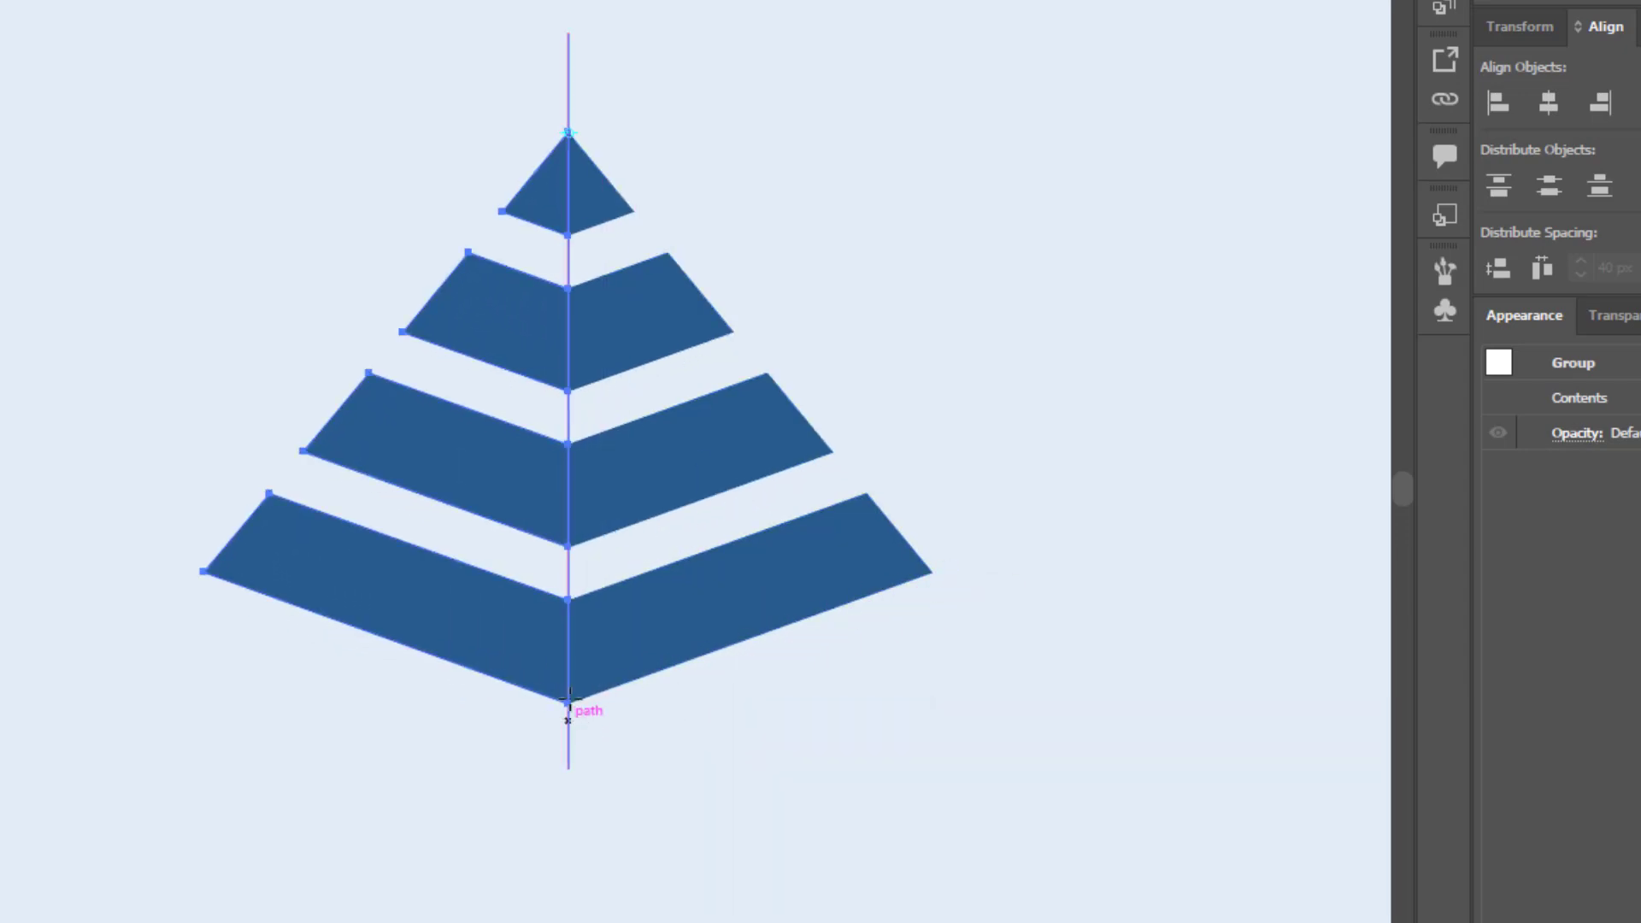
{"action": "left_click", "coordinate": [18, 91]}
{"action": "left_click", "coordinate": [928, 348]}
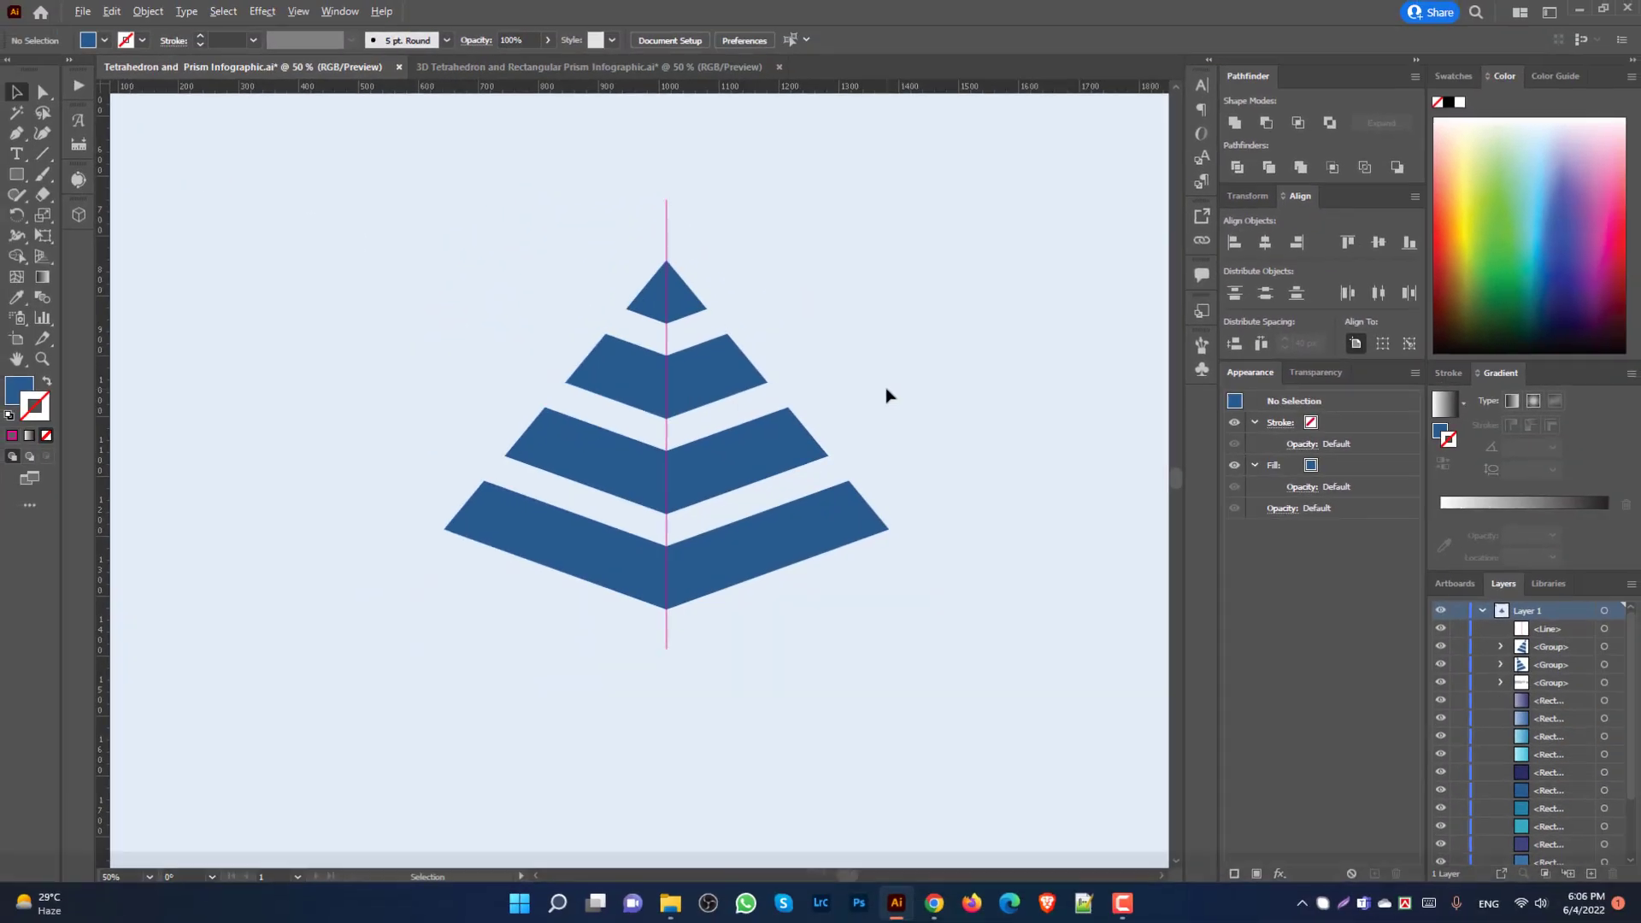
Step: Remove the magenta vertical line from the pyramid's centre
{"action": "scroll", "coordinate": [928, 346], "scroll_direction": "up", "scroll_amount": 2}
{"action": "scroll", "coordinate": [908, 357], "scroll_direction": "down", "scroll_amount": 3}
{"action": "left_click_drag", "start_coordinate": [722, 294], "coordinate": [821, 308]}
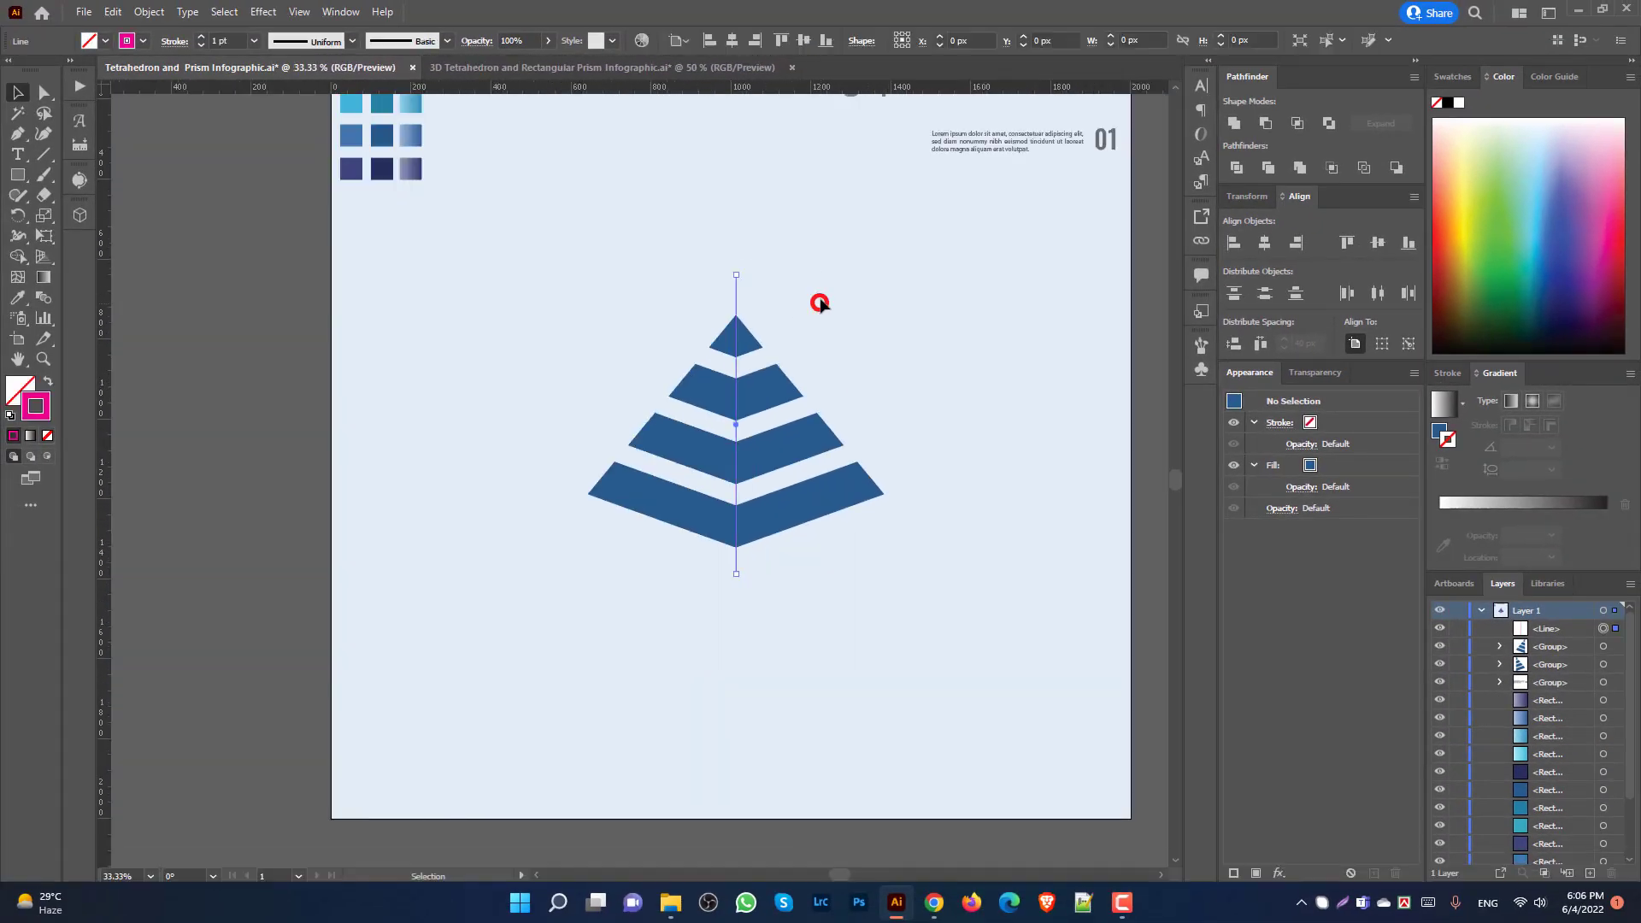
{"action": "key", "text": "Delete"}
Step: Inspect each of the four palette squares in turn, from top row to bottom row
{"action": "scroll", "coordinate": [829, 346], "scroll_direction": "up", "scroll_amount": 1}
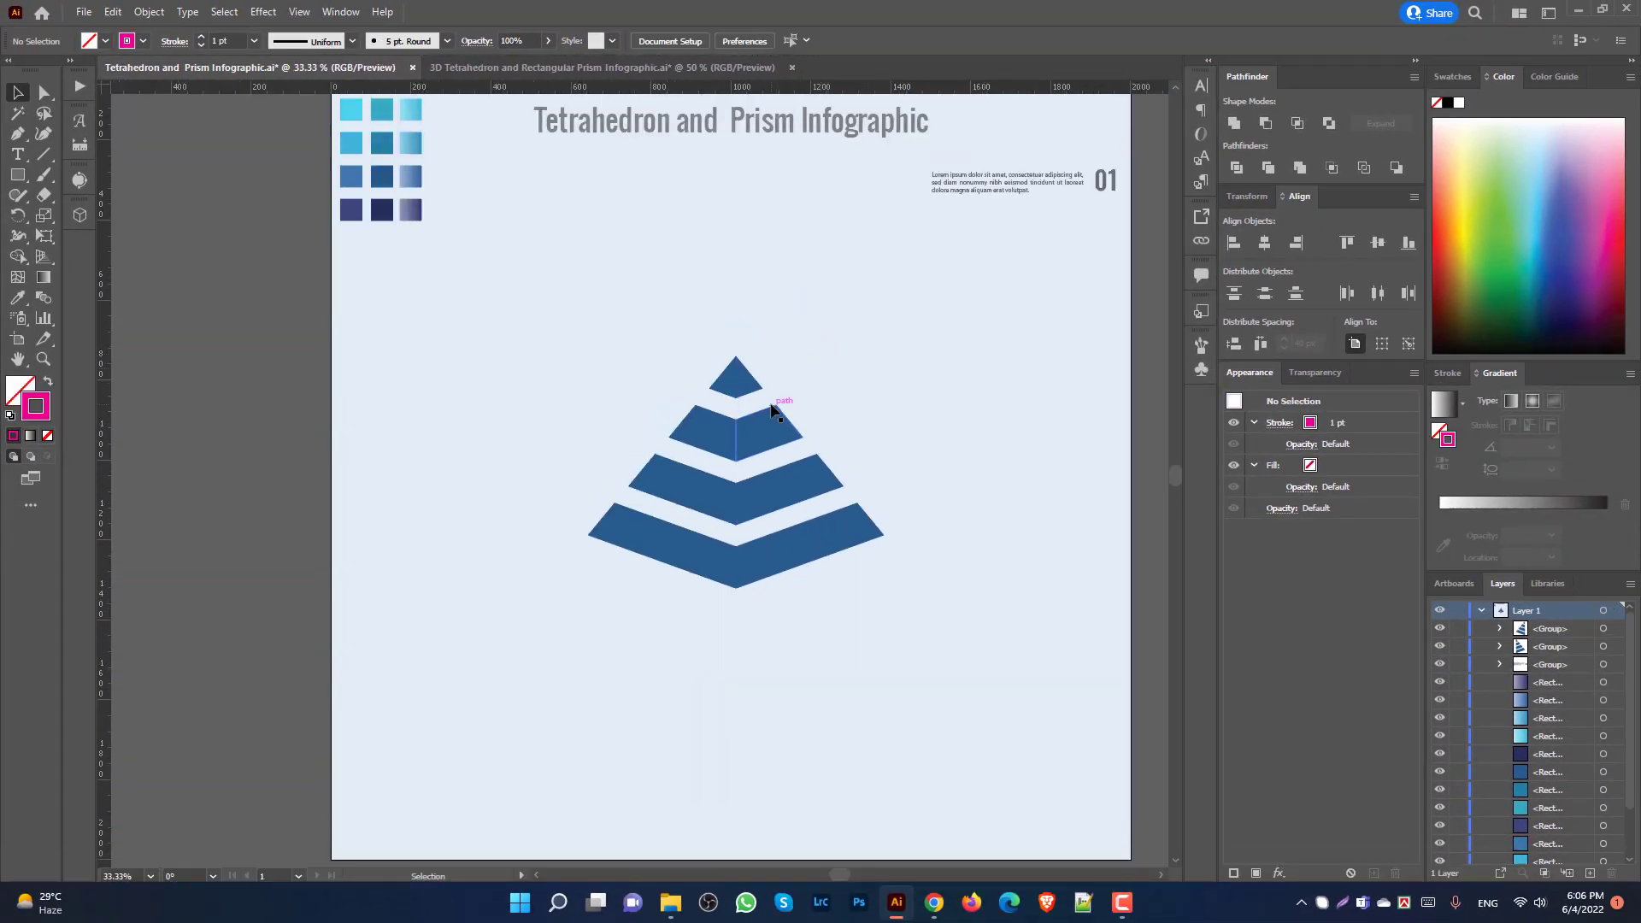
{"action": "scroll", "coordinate": [780, 356], "scroll_direction": "up", "scroll_amount": 2}
{"action": "scroll", "coordinate": [795, 384], "scroll_direction": "down", "scroll_amount": 1}
{"action": "scroll", "coordinate": [785, 389], "scroll_direction": "down", "scroll_amount": 2}
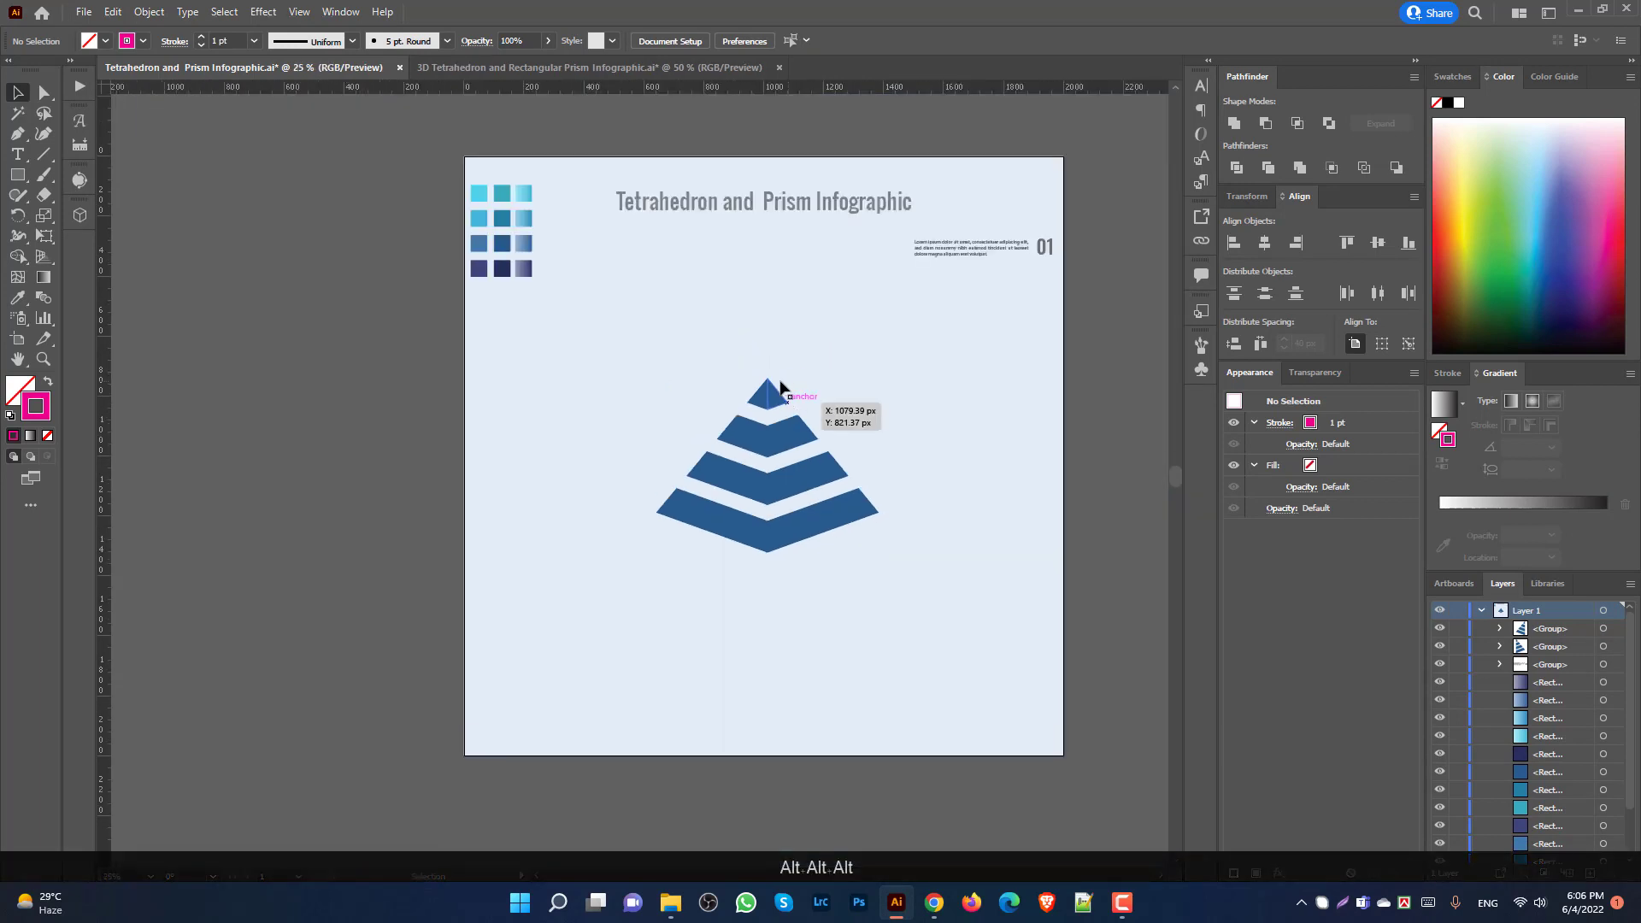
{"action": "scroll", "coordinate": [476, 190], "scroll_direction": "up", "scroll_amount": 1}
{"action": "scroll", "coordinate": [453, 188], "scroll_direction": "up", "scroll_amount": 2}
{"action": "left_click", "coordinate": [455, 188]}
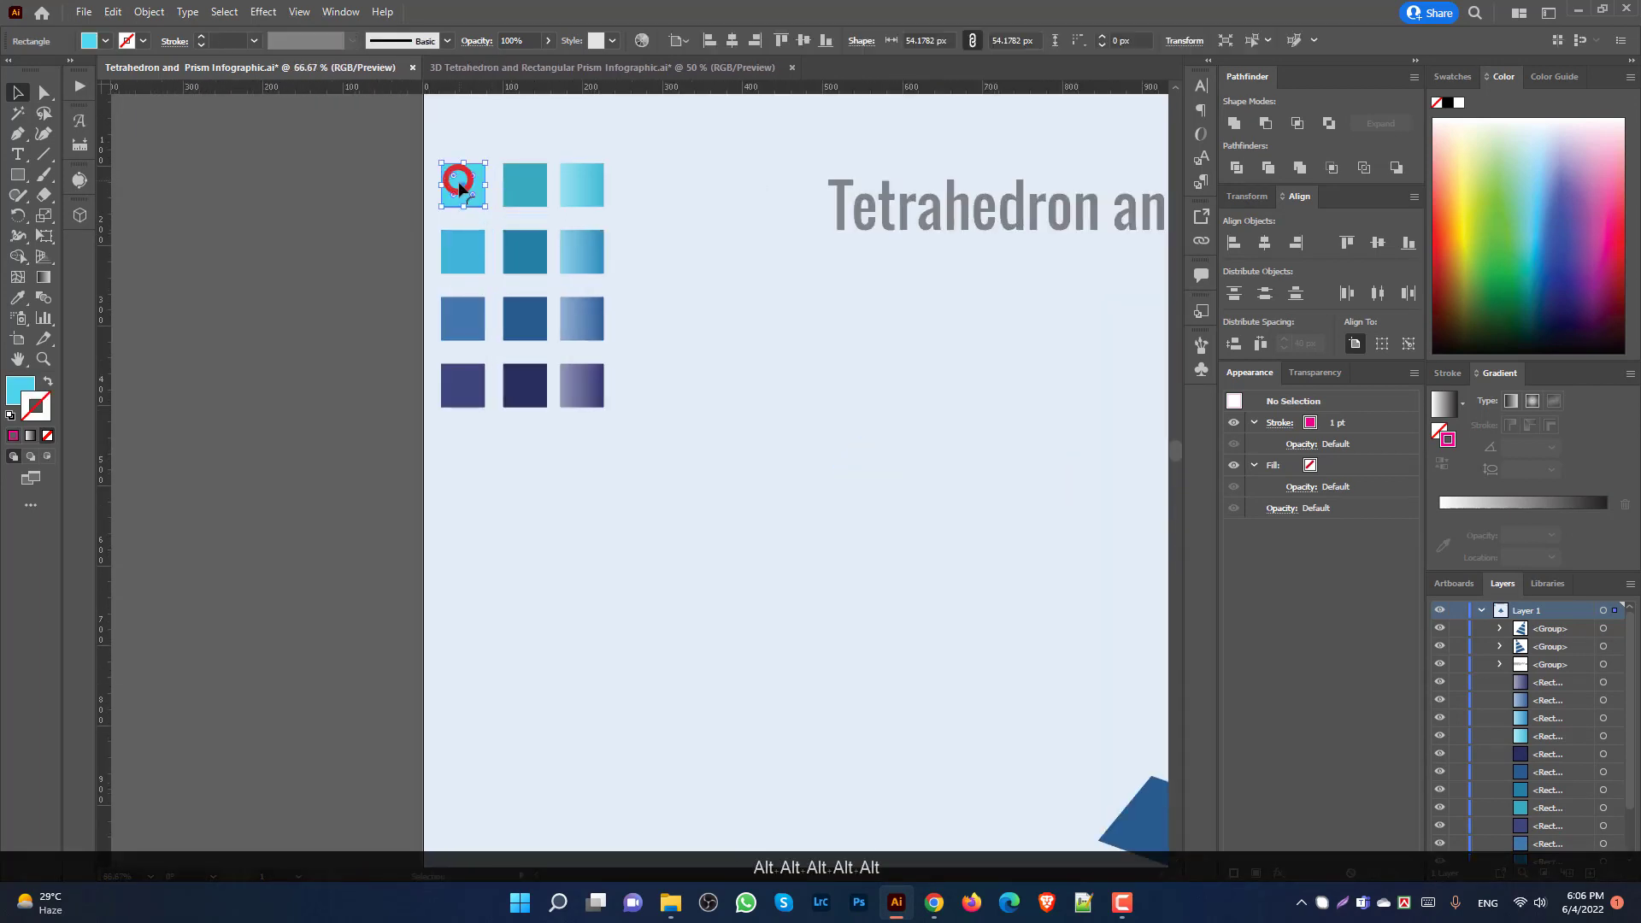
{"action": "left_click", "coordinate": [465, 263]}
{"action": "left_click", "coordinate": [468, 334]}
{"action": "left_click", "coordinate": [468, 386]}
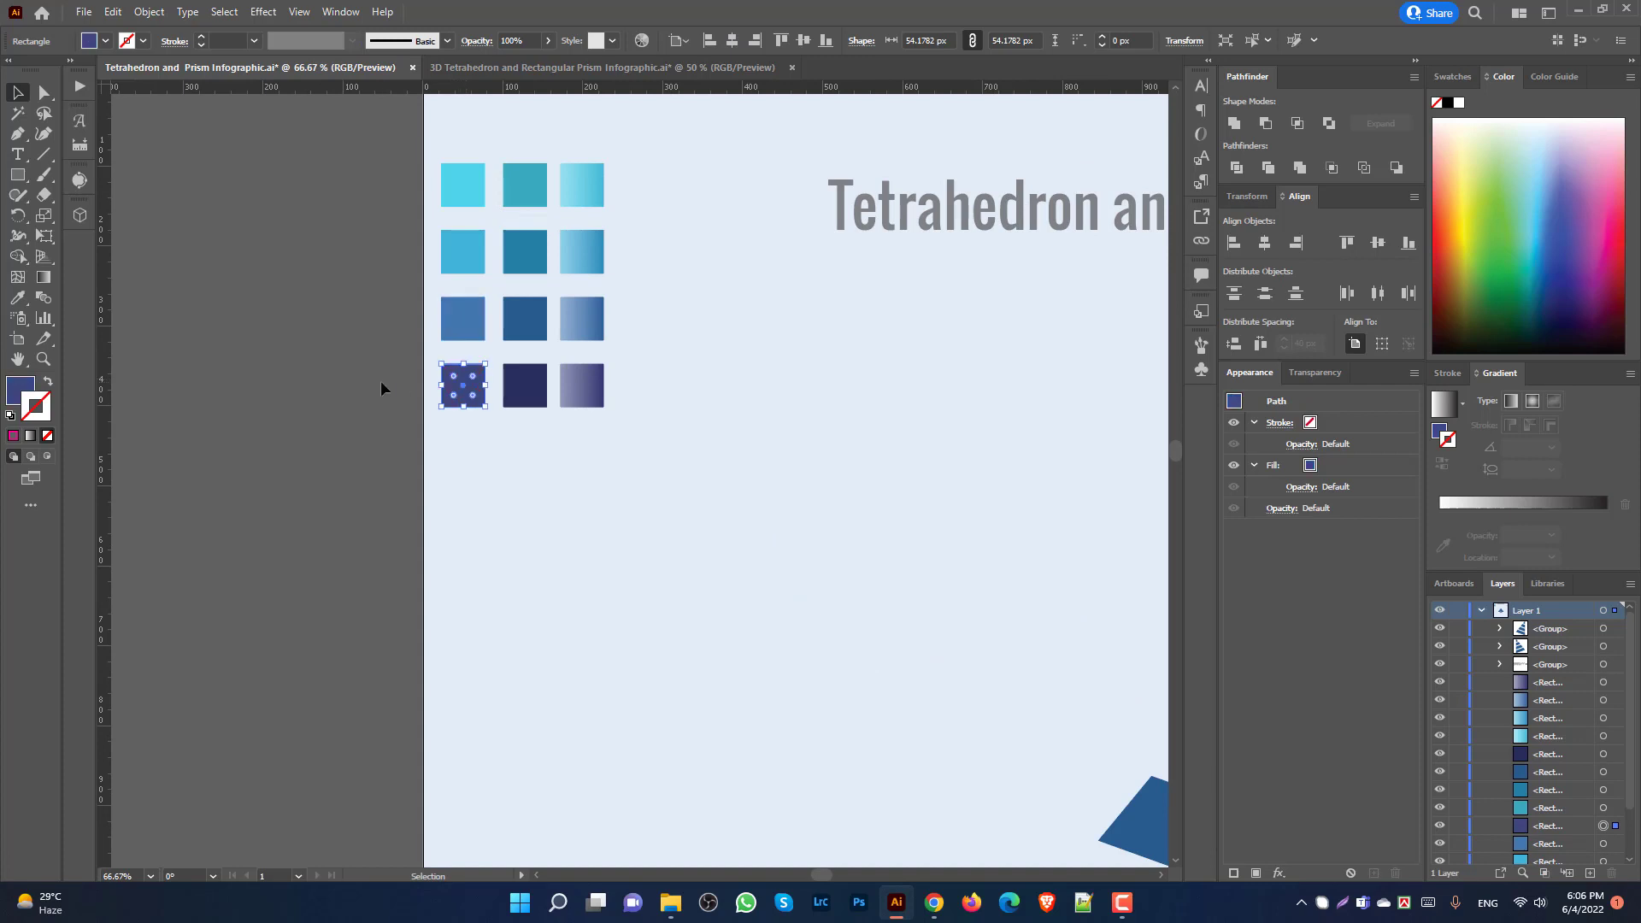
{"action": "scroll", "coordinate": [381, 381], "scroll_direction": "down", "scroll_amount": 2}
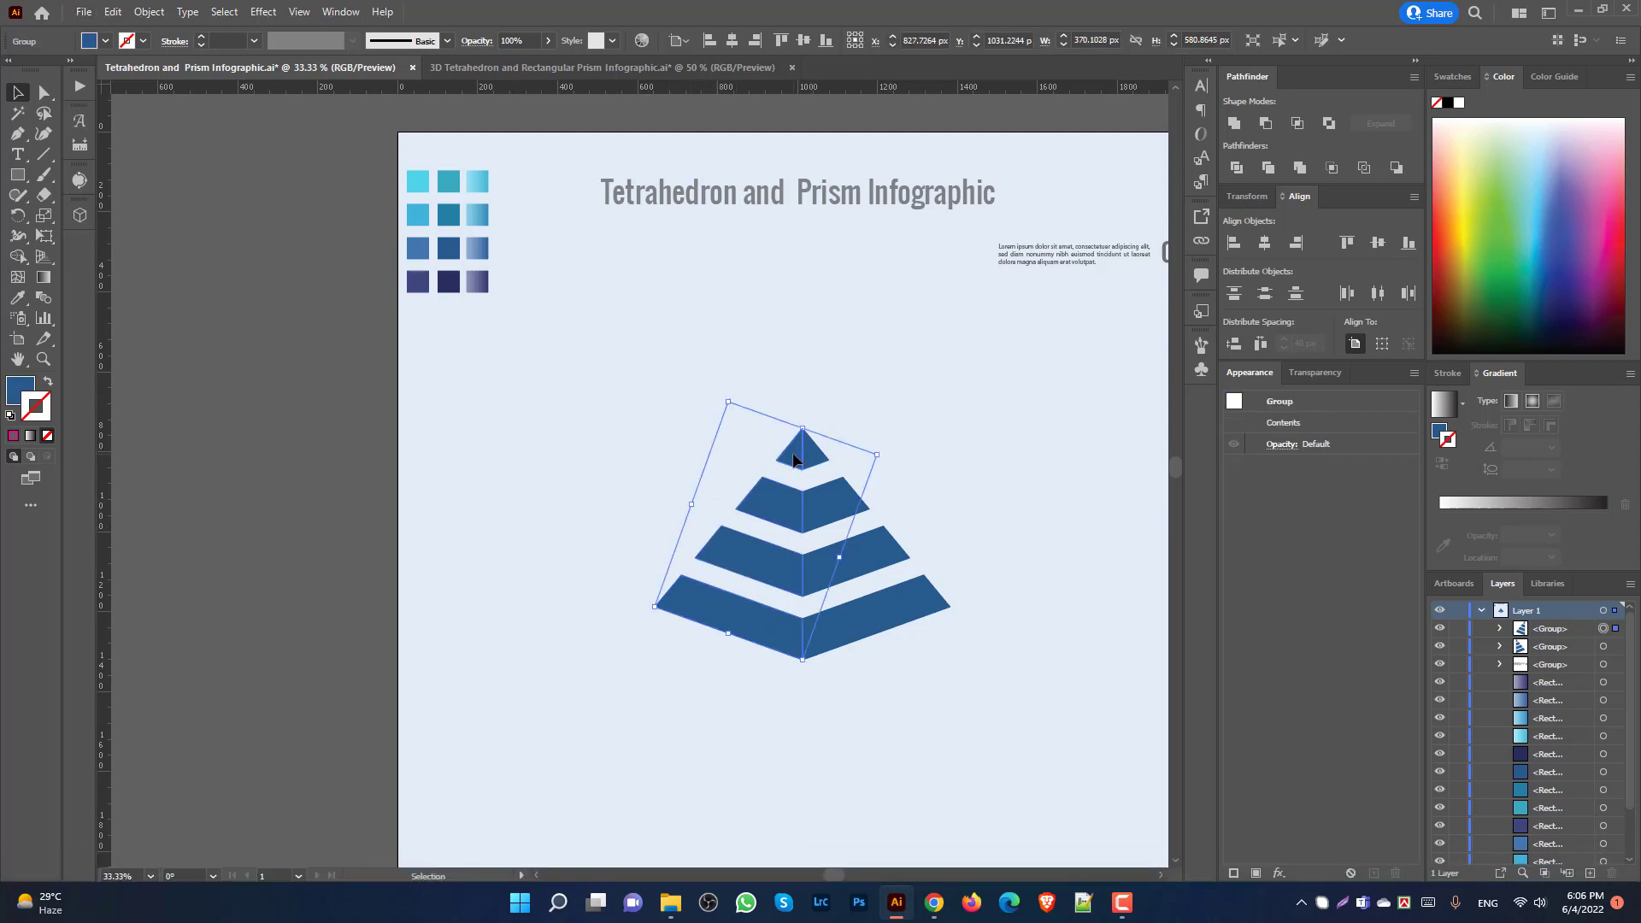
Step: Fill the top left face light cyan and the second tier's left face with the row-2 blue
{"action": "key", "text": "i"}
{"action": "left_click", "coordinate": [418, 181]}
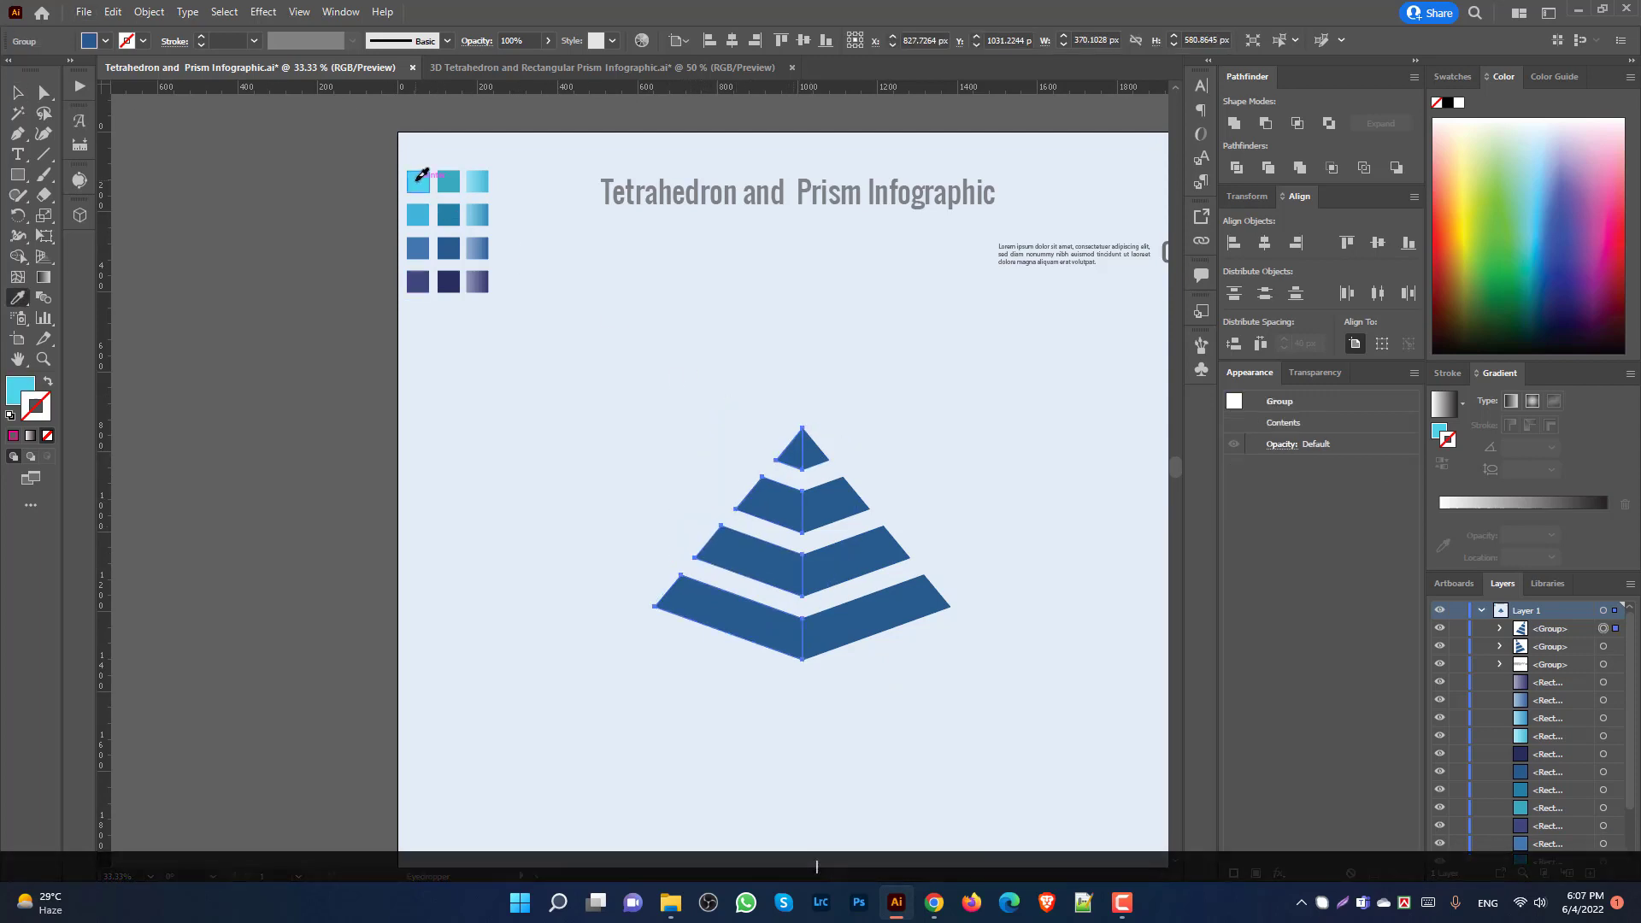
{"action": "left_click", "coordinate": [42, 94]}
{"action": "left_click", "coordinate": [644, 469]}
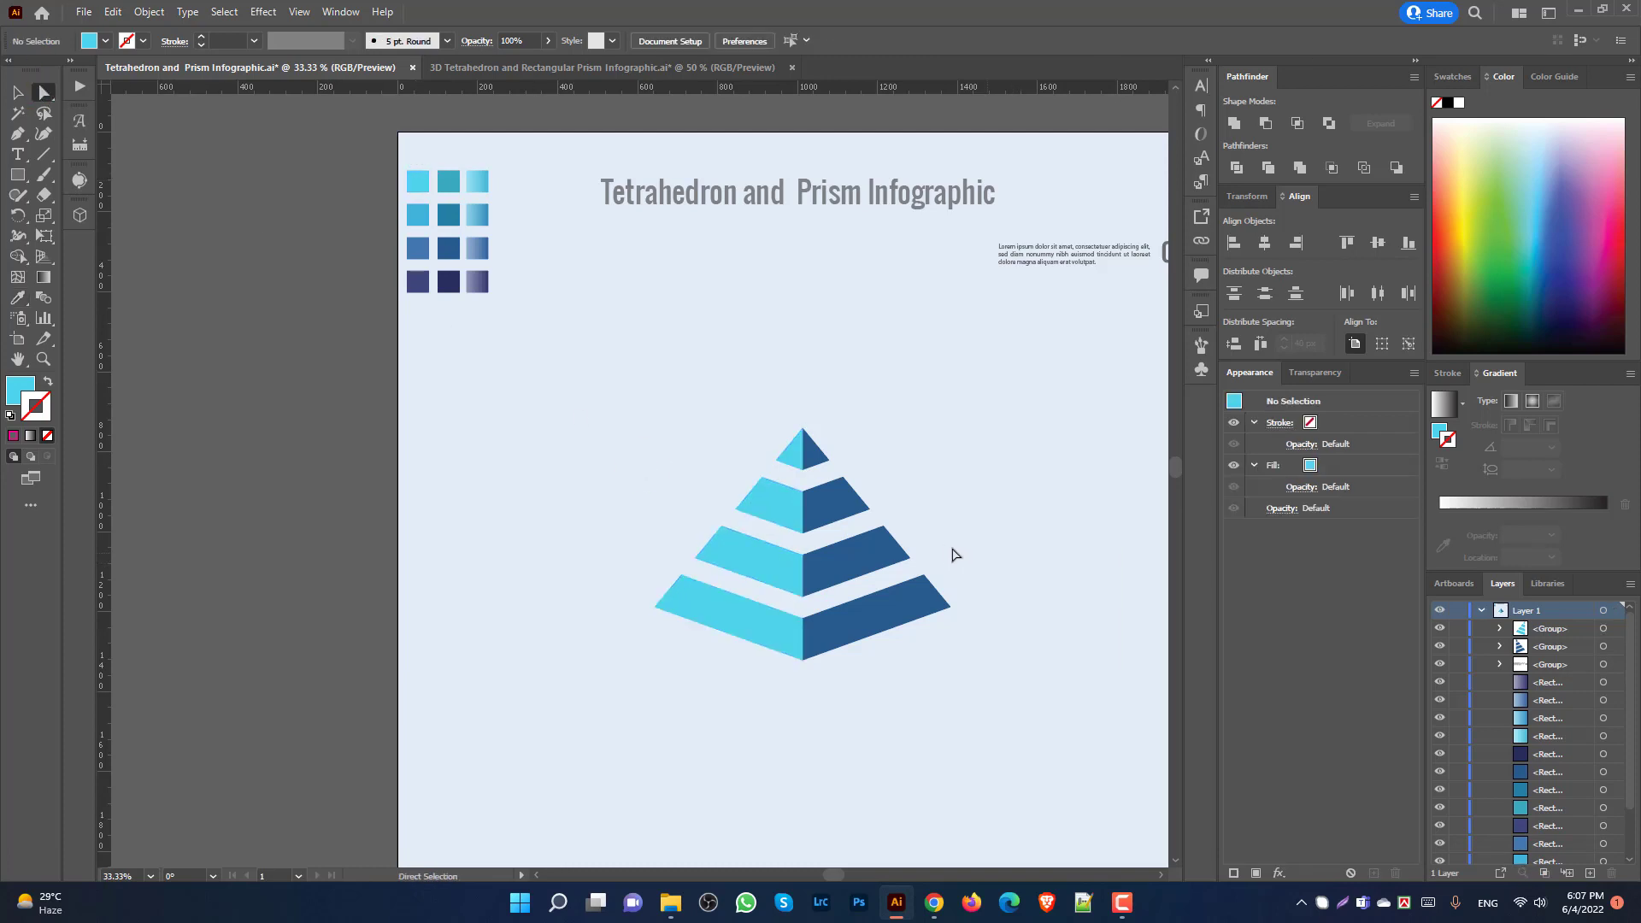
{"action": "scroll", "coordinate": [898, 542], "scroll_direction": "up", "scroll_amount": 2, "text": "alt"}
{"action": "scroll", "coordinate": [811, 534], "scroll_direction": "down", "scroll_amount": 2, "text": "alt"}
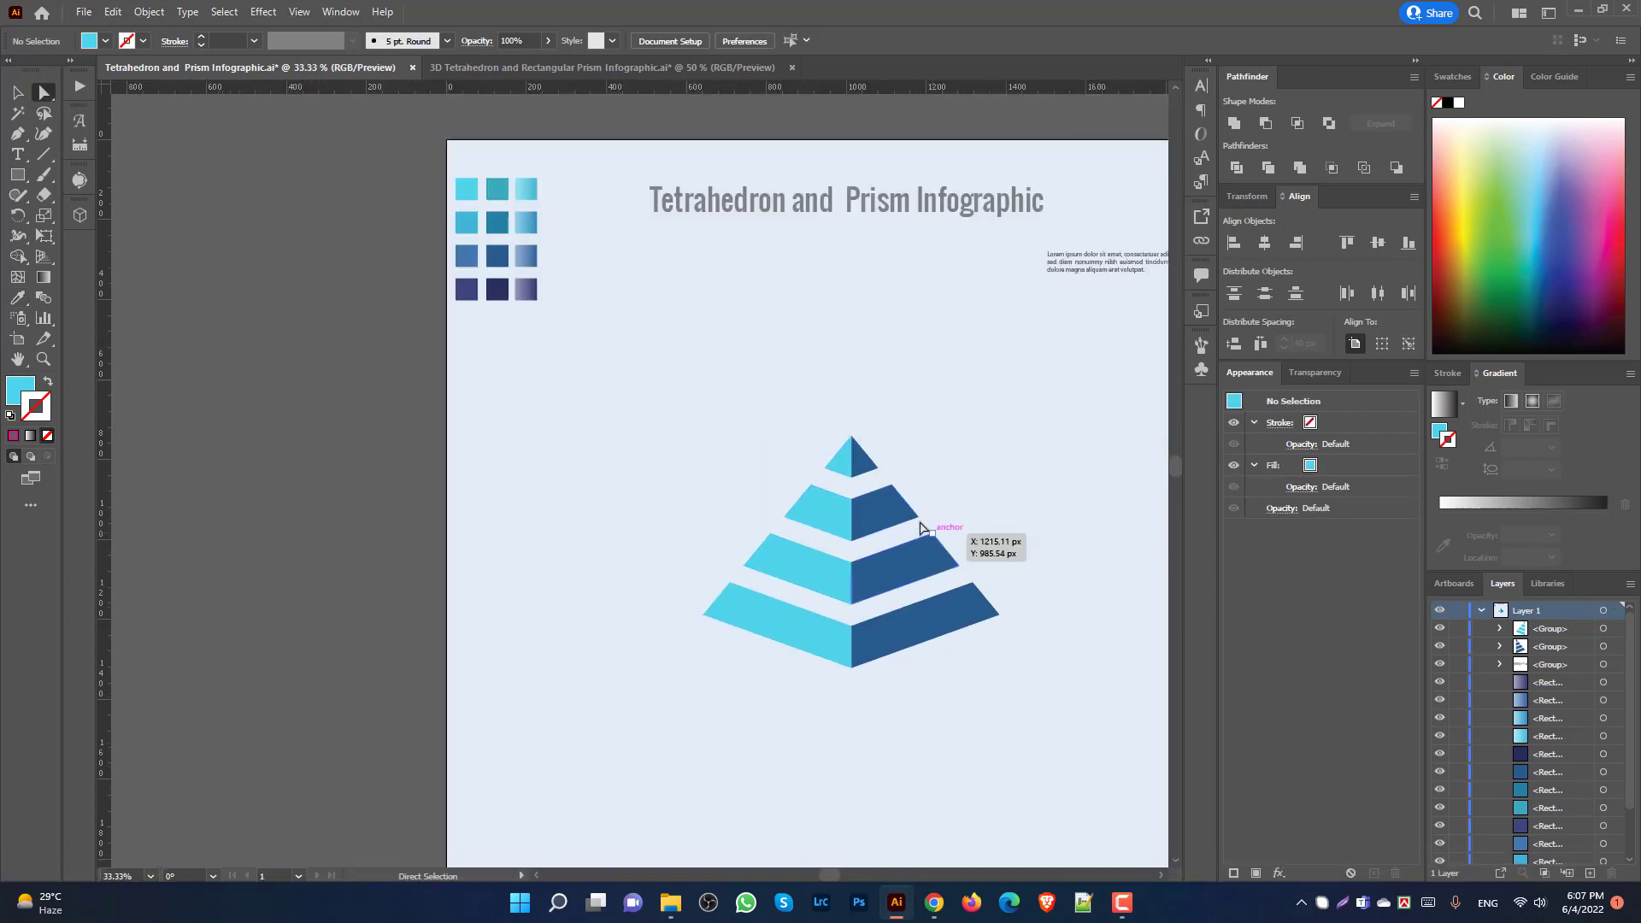
{"action": "left_click", "coordinate": [833, 517]}
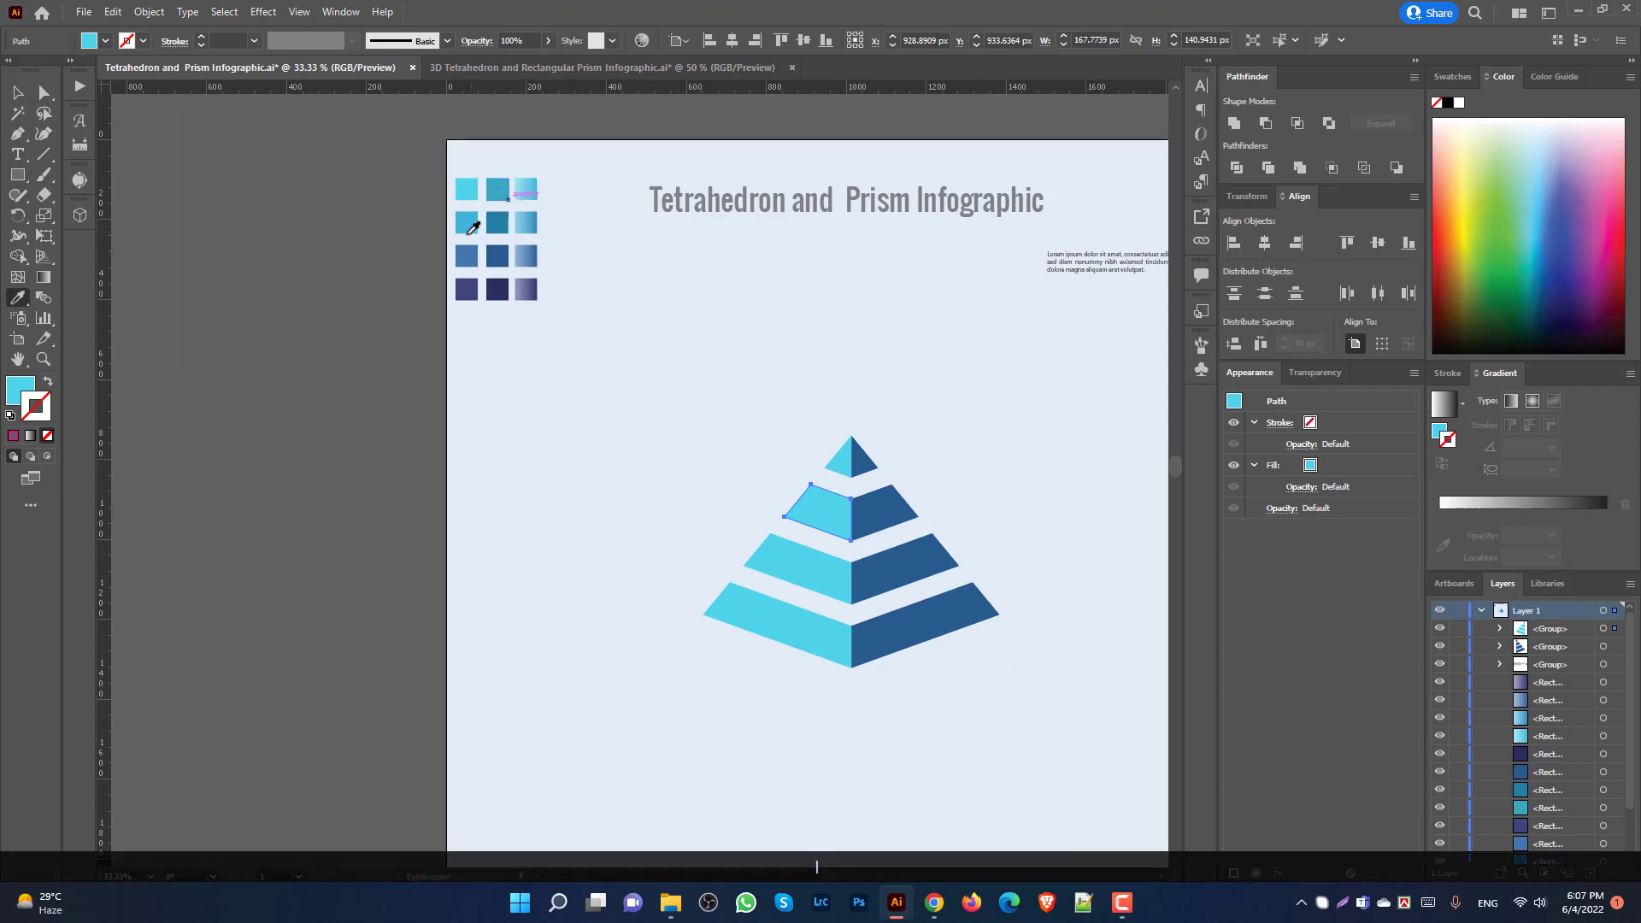
{"action": "left_click", "coordinate": [467, 223]}
Step: Fill the third and bottom tiers' left faces with the row-3 blue and row-4 navy
{"action": "left_click", "coordinate": [43, 92]}
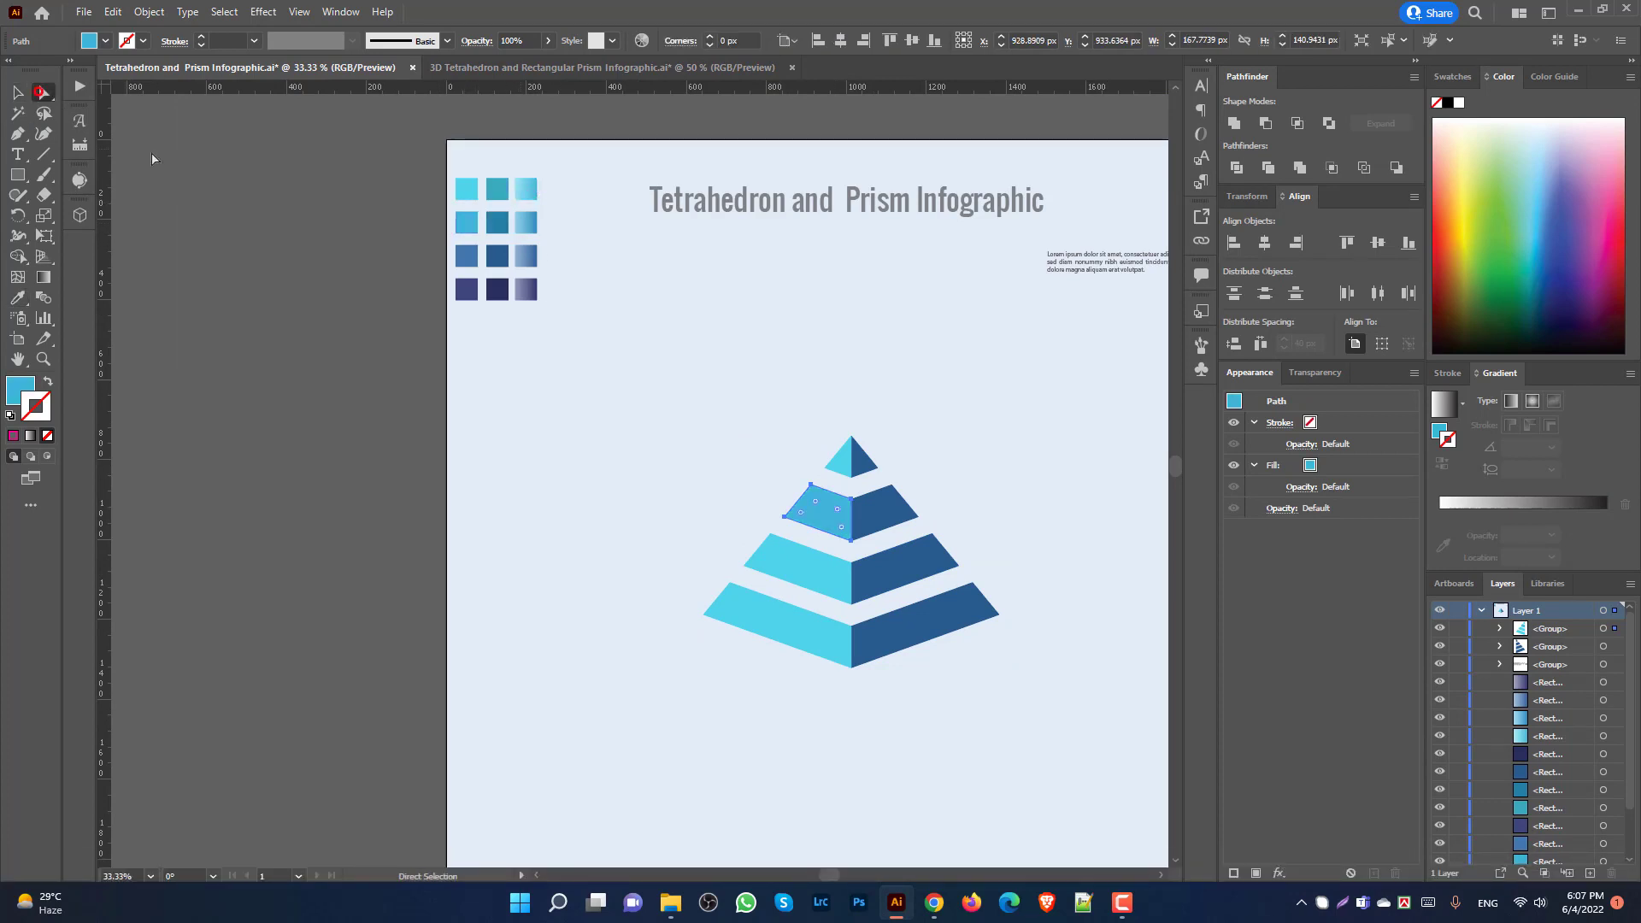
{"action": "left_click", "coordinate": [823, 575]}
{"action": "key", "text": "i"}
{"action": "left_click", "coordinate": [466, 256]}
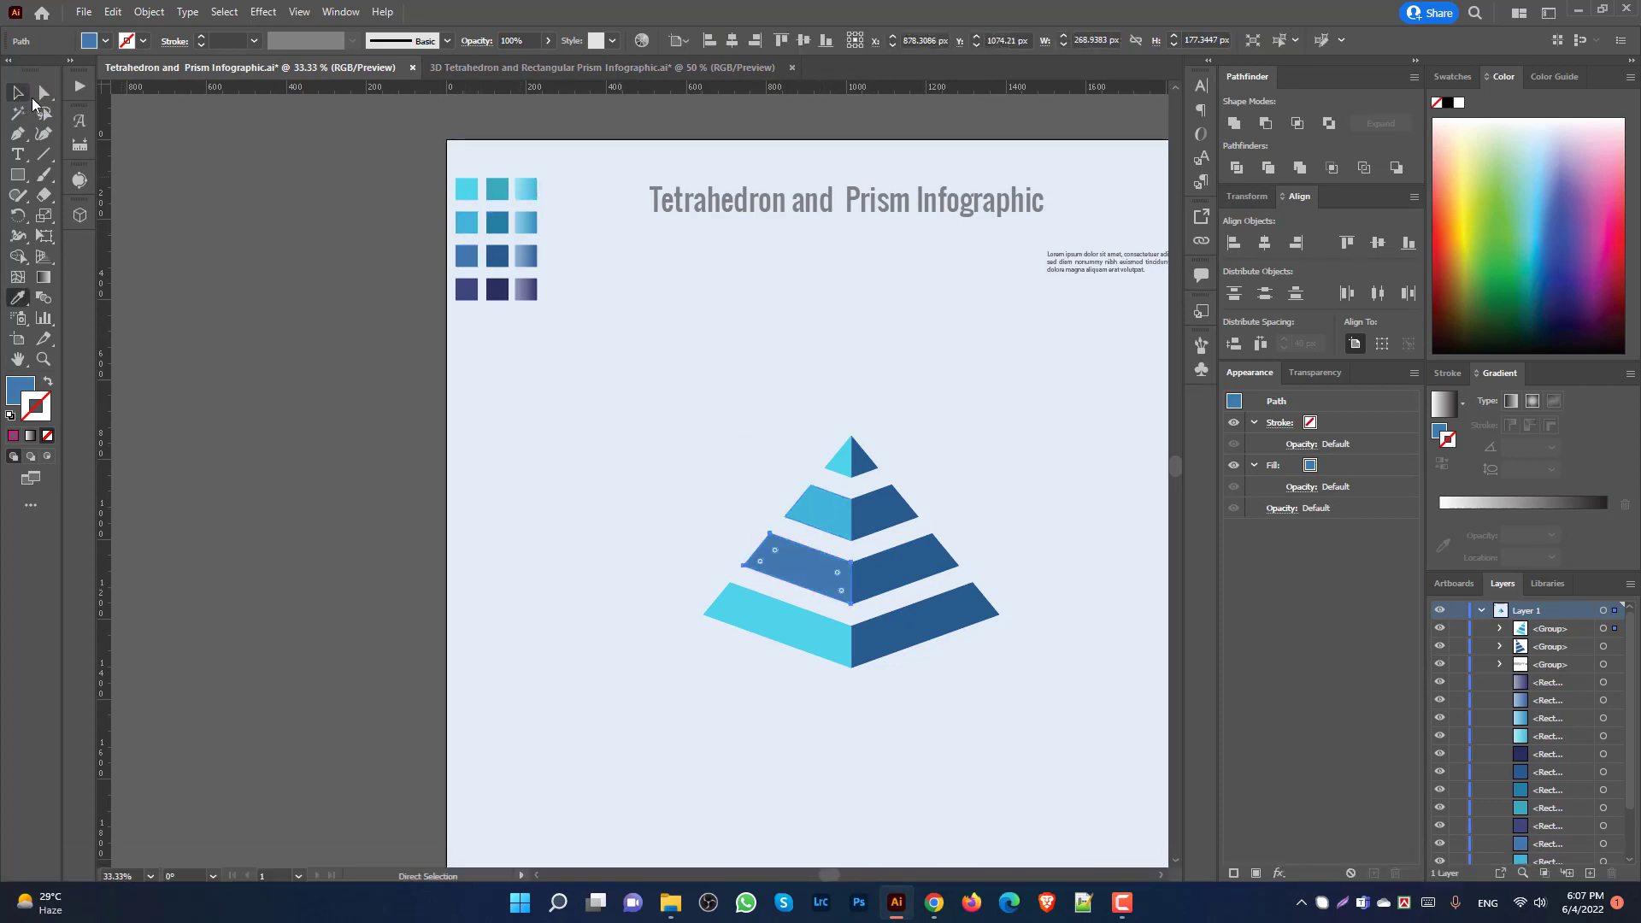
{"action": "left_click", "coordinate": [43, 92]}
{"action": "left_click", "coordinate": [797, 624]}
{"action": "key", "text": "i"}
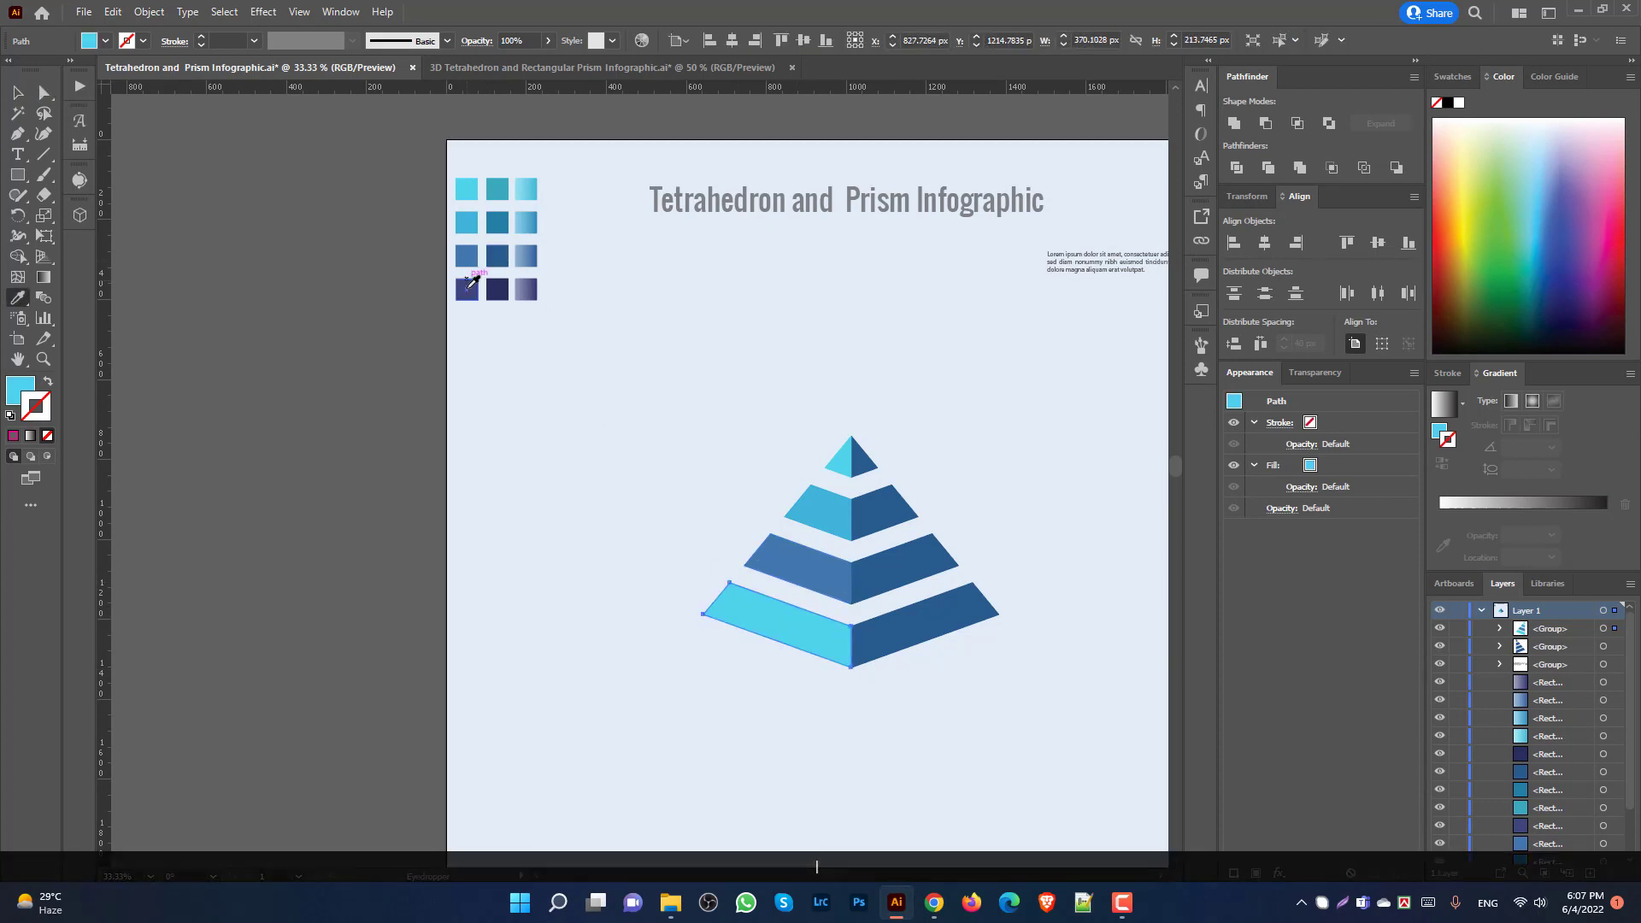
{"action": "left_click", "coordinate": [467, 290]}
Step: Fill the bottom, third and second tiers' right faces with darkest navy, column-2 blue and teal
{"action": "left_click", "coordinate": [44, 94]}
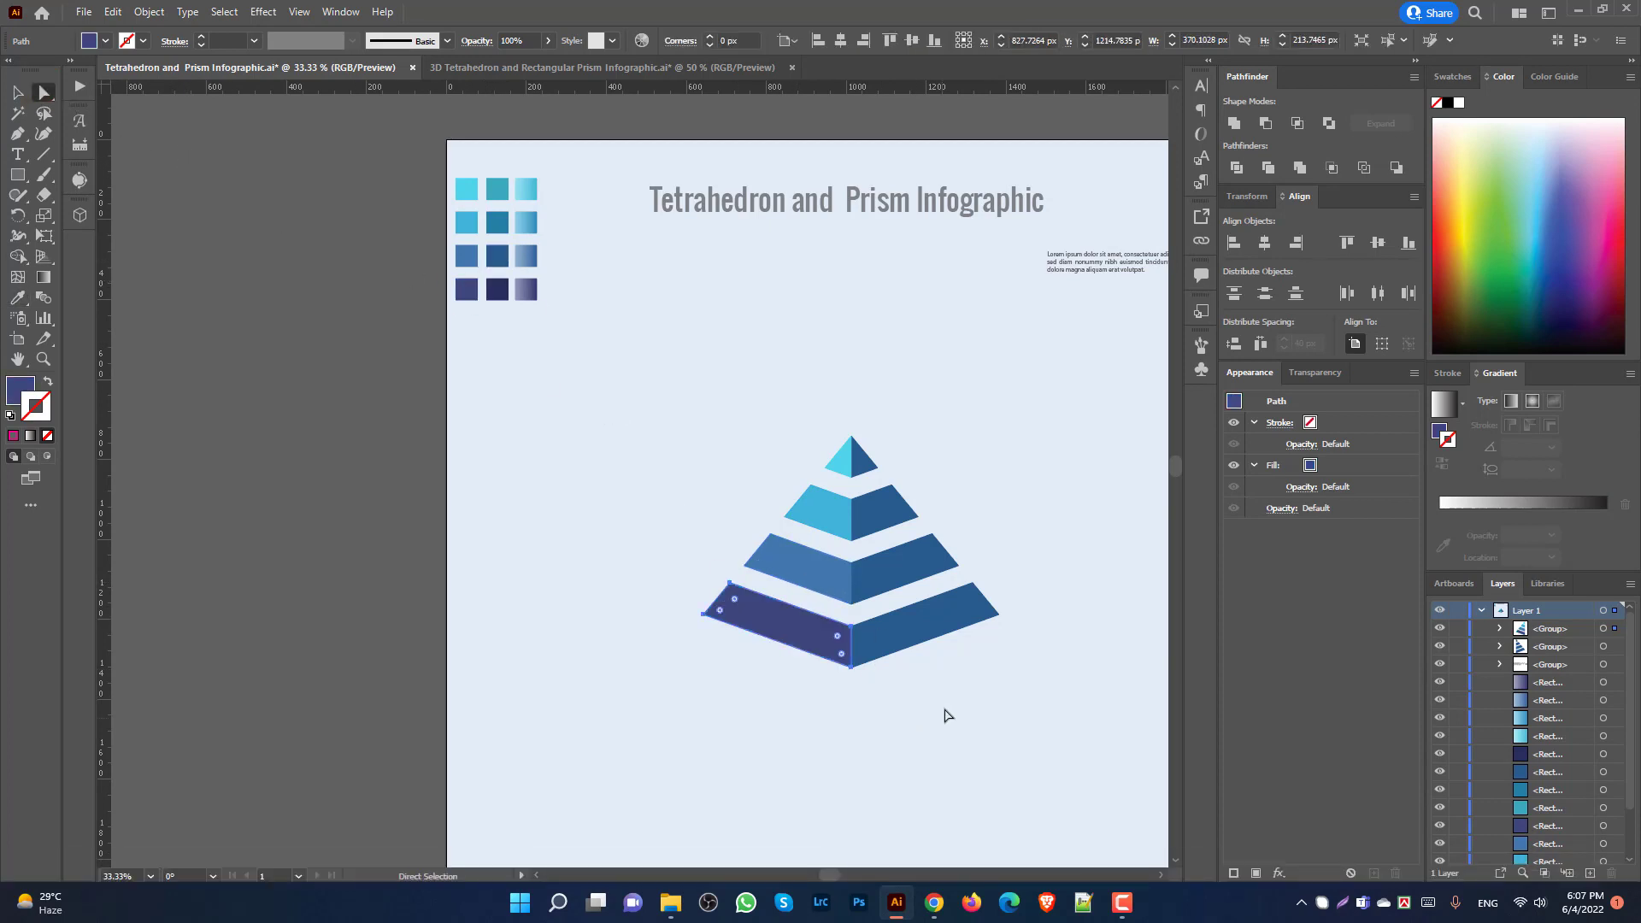
{"action": "key", "text": "i"}
{"action": "left_click", "coordinate": [498, 290]}
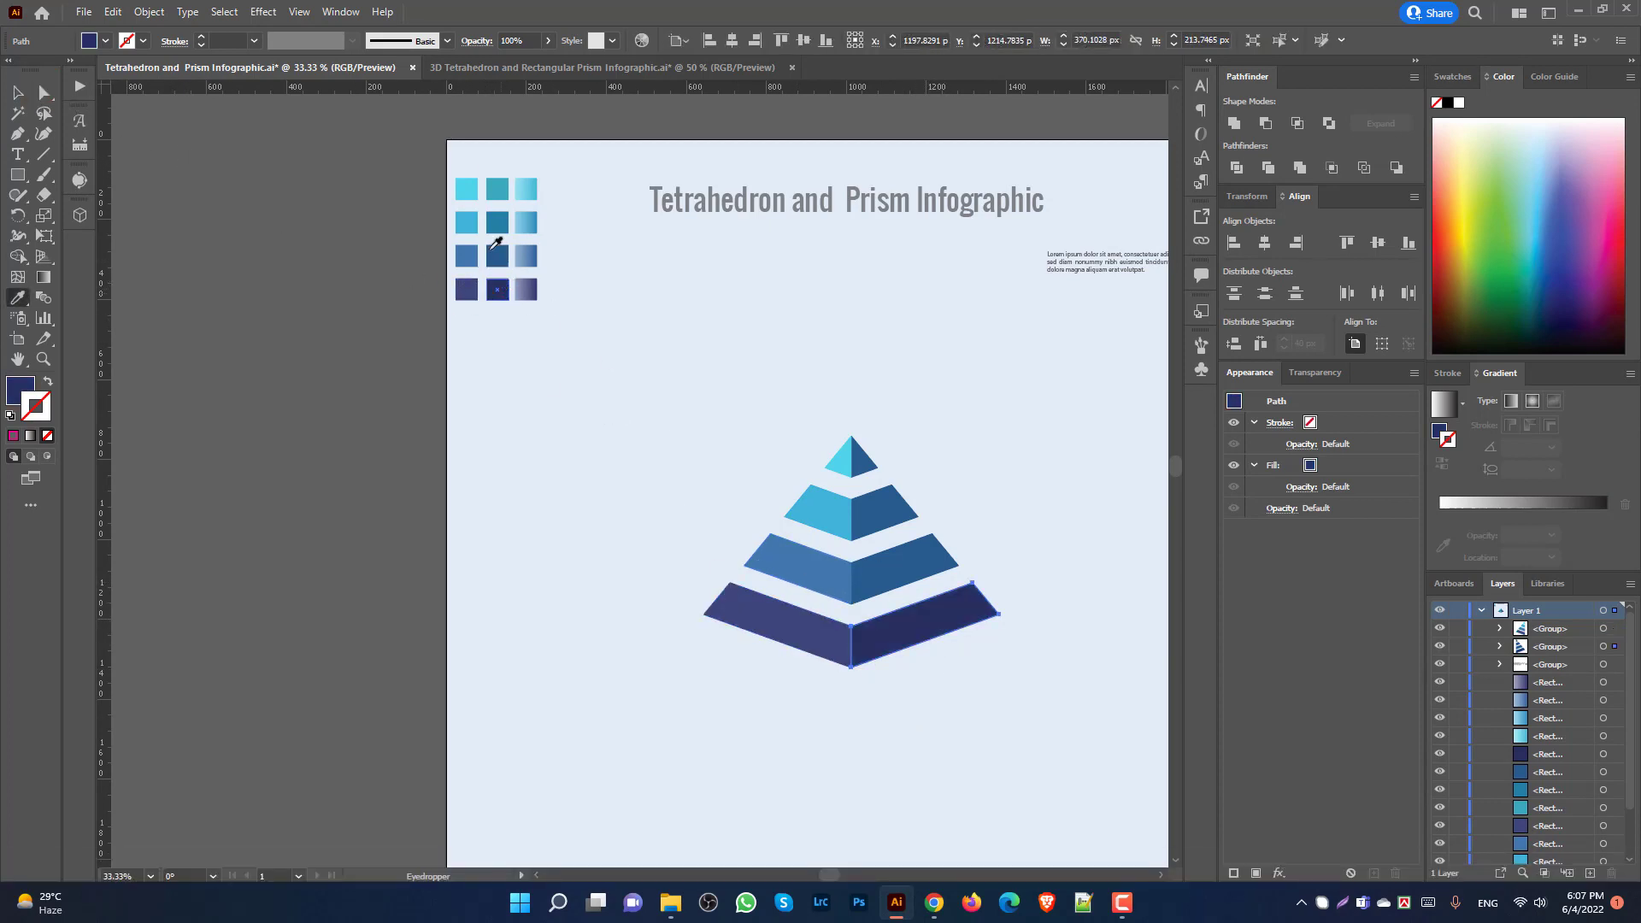
{"action": "left_click", "coordinate": [45, 94]}
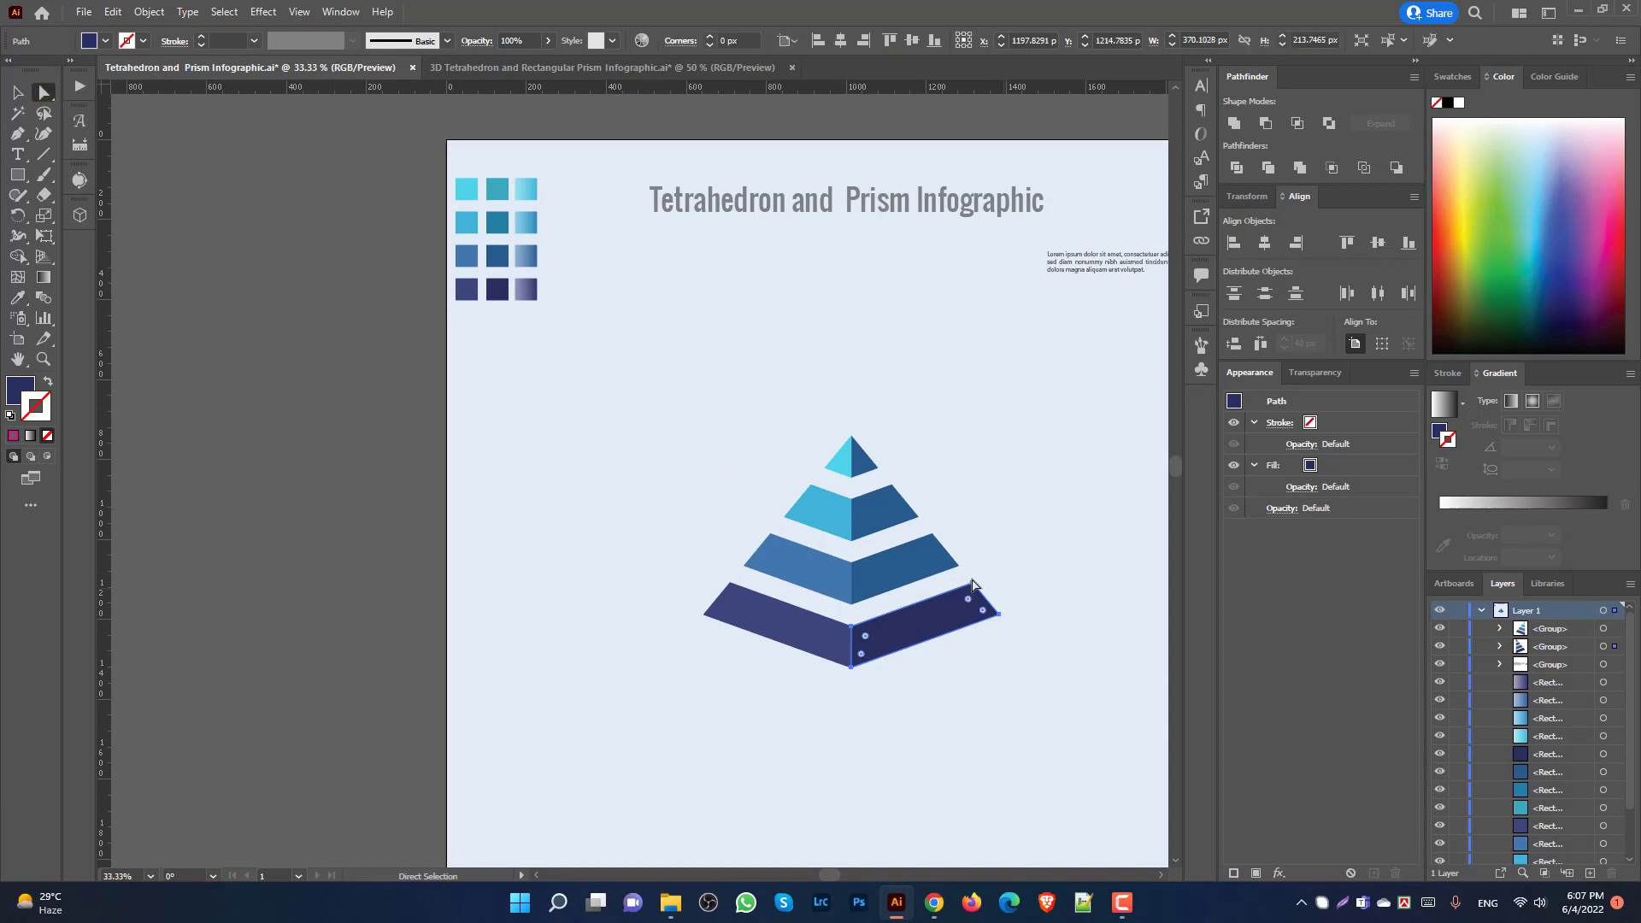
{"action": "left_click", "coordinate": [904, 562]}
{"action": "key", "text": "i"}
{"action": "left_click", "coordinate": [497, 255]}
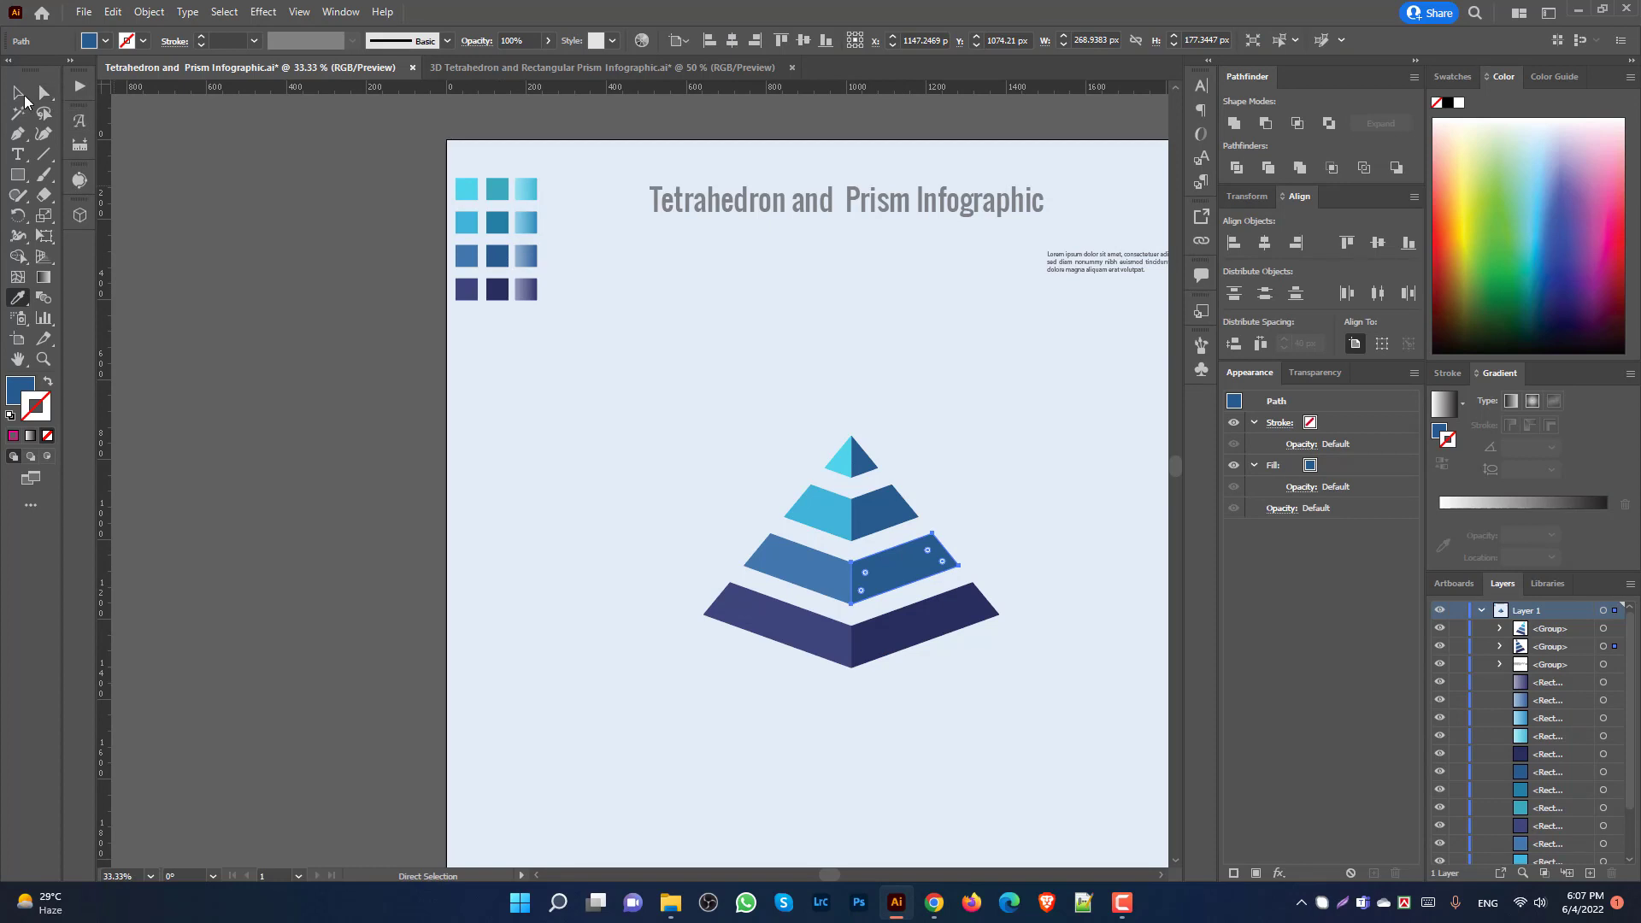
{"action": "left_click", "coordinate": [45, 94]}
{"action": "key", "text": "i"}
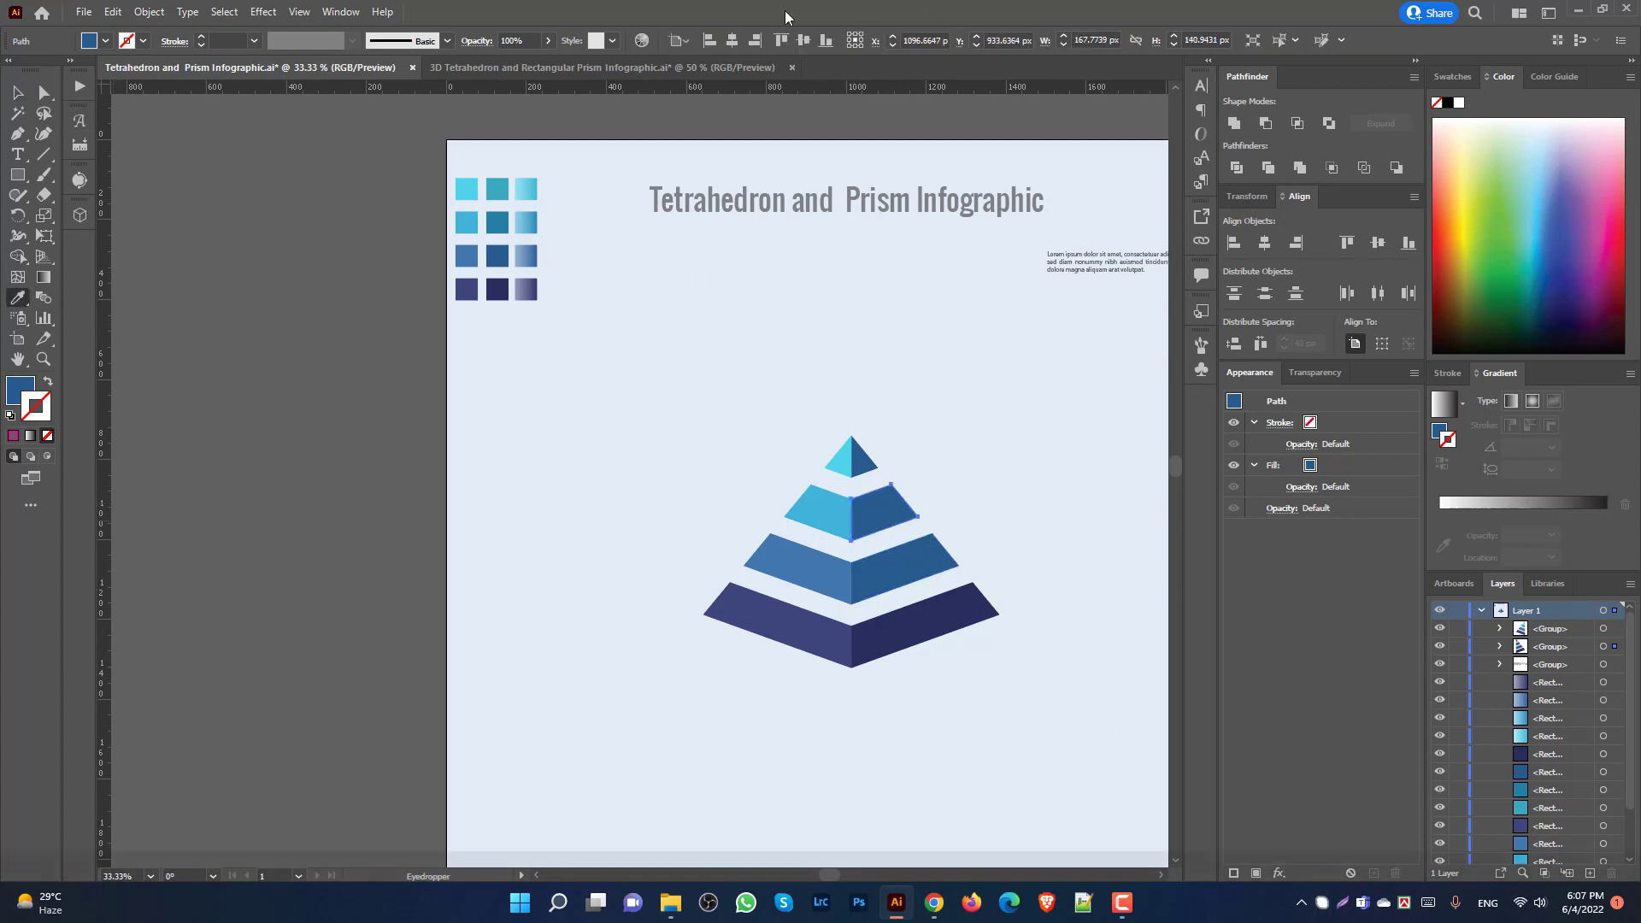
{"action": "left_click", "coordinate": [499, 223]}
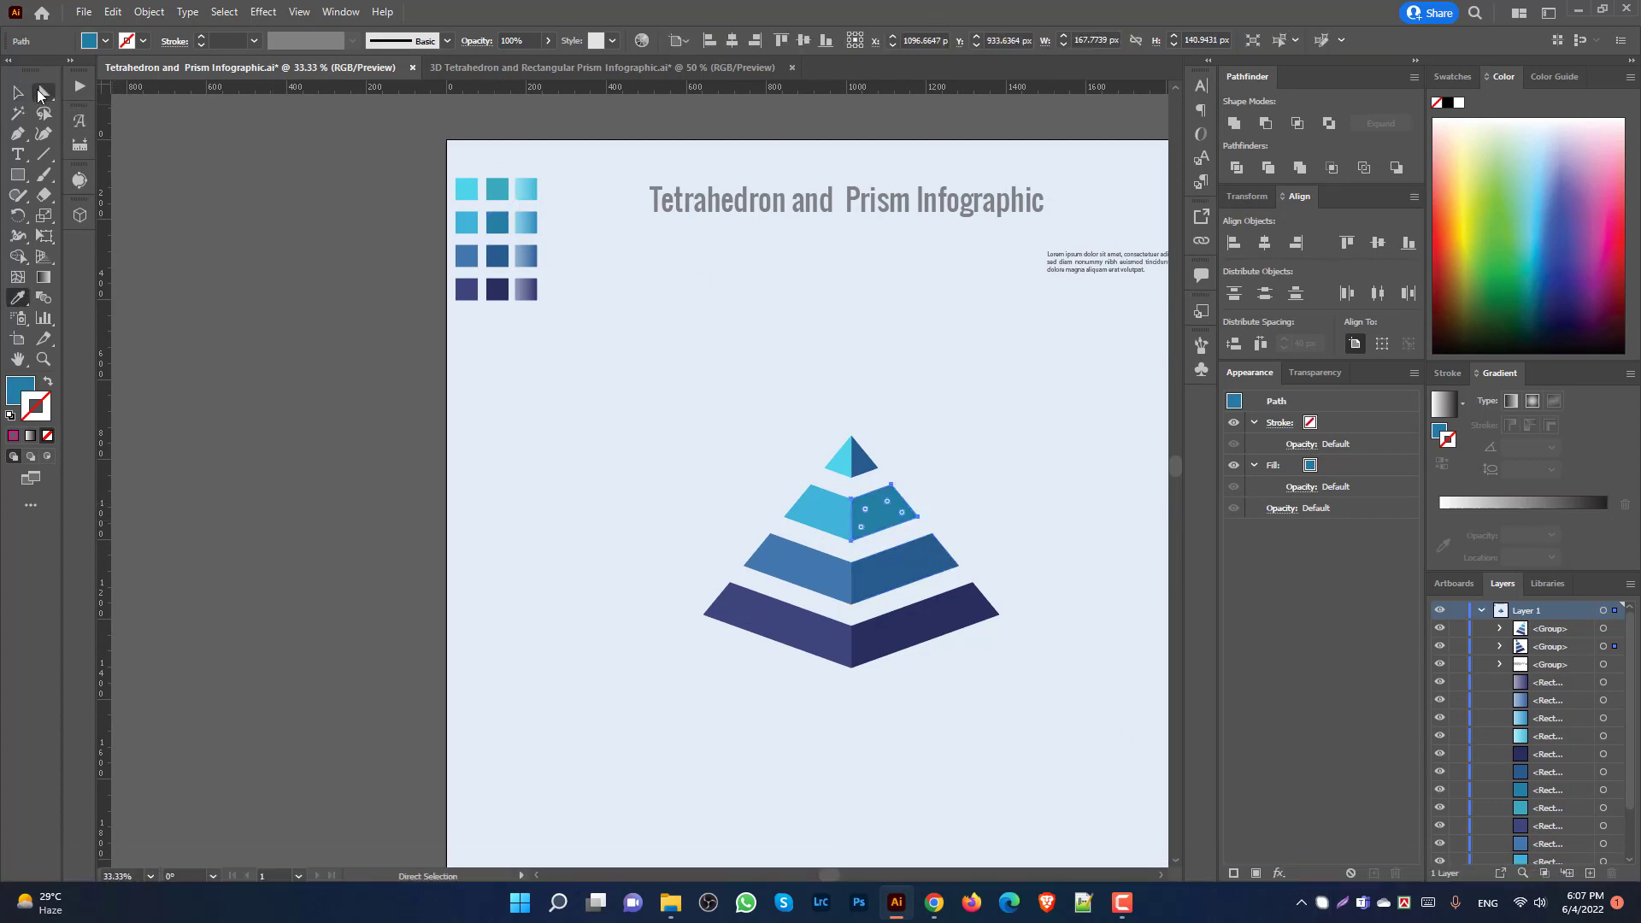
{"action": "left_click", "coordinate": [42, 94]}
Step: Fill the top tier's right face with the palette teal
{"action": "left_click", "coordinate": [871, 466]}
{"action": "key", "text": "i"}
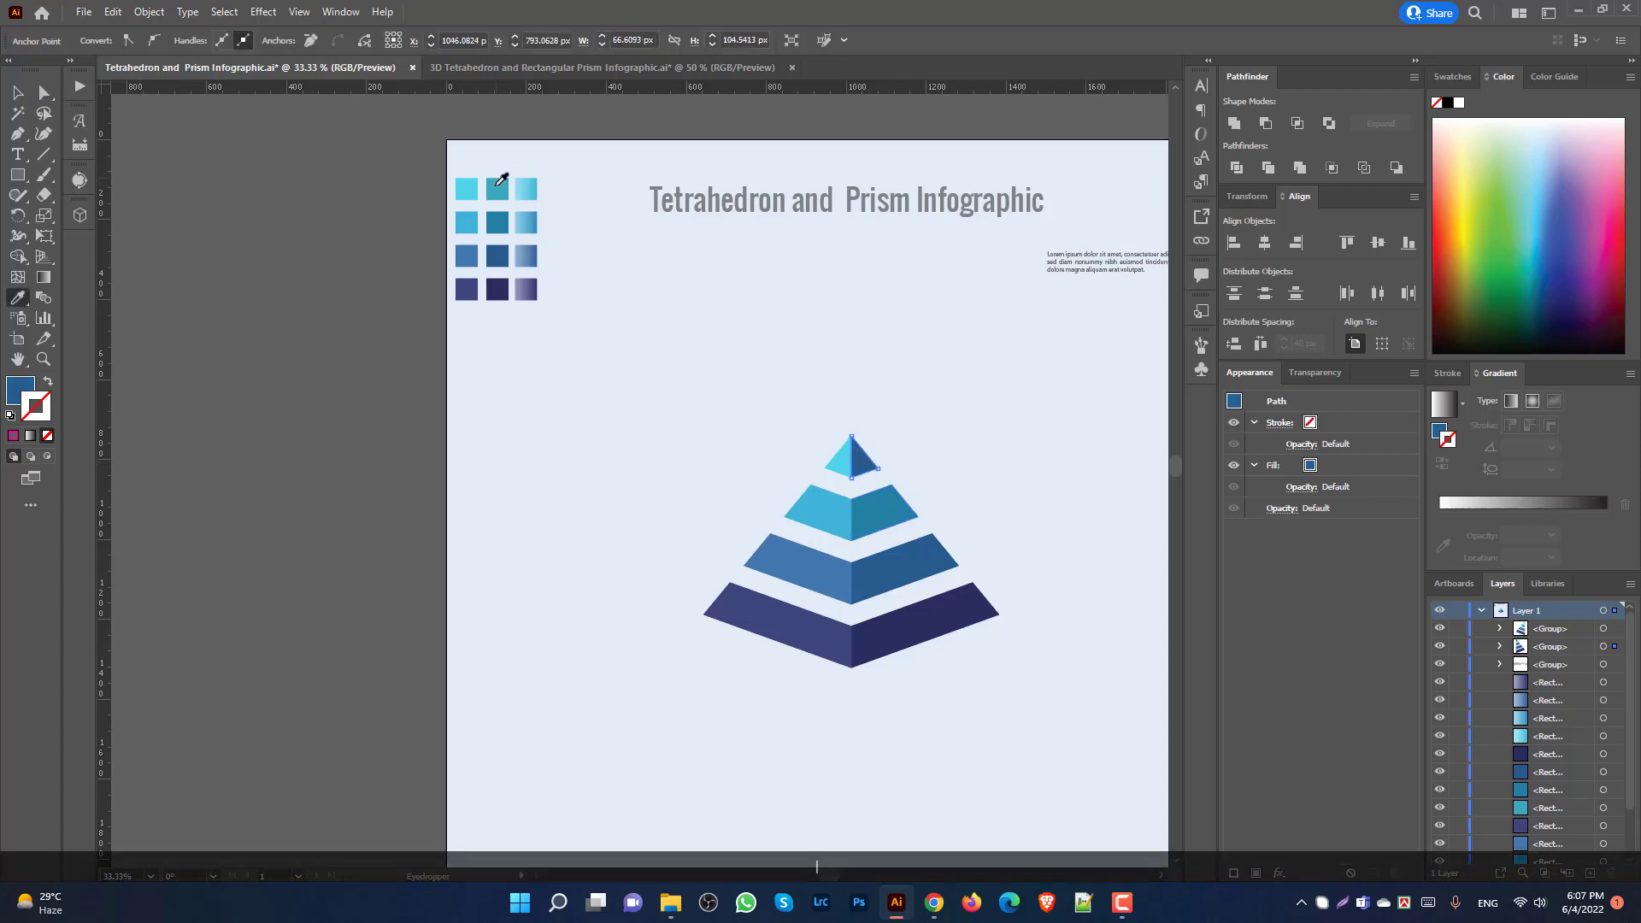
{"action": "left_click", "coordinate": [494, 186]}
{"action": "left_click", "coordinate": [21, 95]}
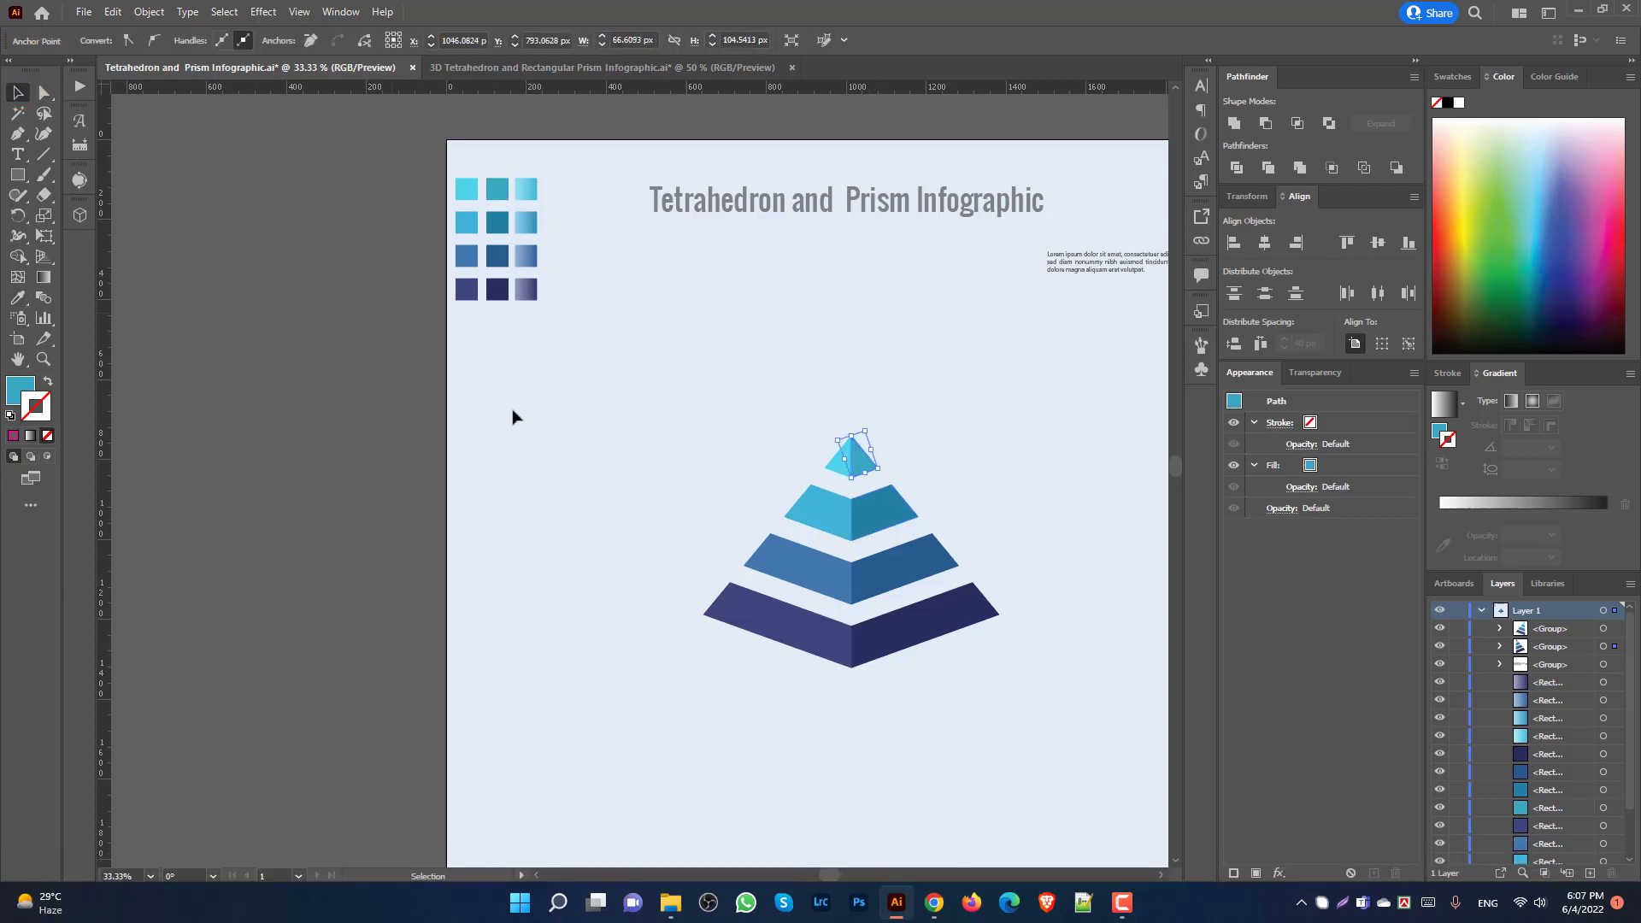
Step: Select both halves of the pyramid and group them into one object
{"action": "left_click", "coordinate": [517, 418]}
{"action": "scroll", "coordinate": [940, 606], "scroll_direction": "down", "scroll_amount": 1}
{"action": "key", "text": "space"}
{"action": "left_click_drag", "start_coordinate": [1085, 629], "coordinate": [1014, 643]}
{"action": "left_click_drag", "start_coordinate": [616, 382], "coordinate": [989, 703]}
{"action": "key", "text": "ctrl"}
{"action": "key", "text": "ctrl+g"}
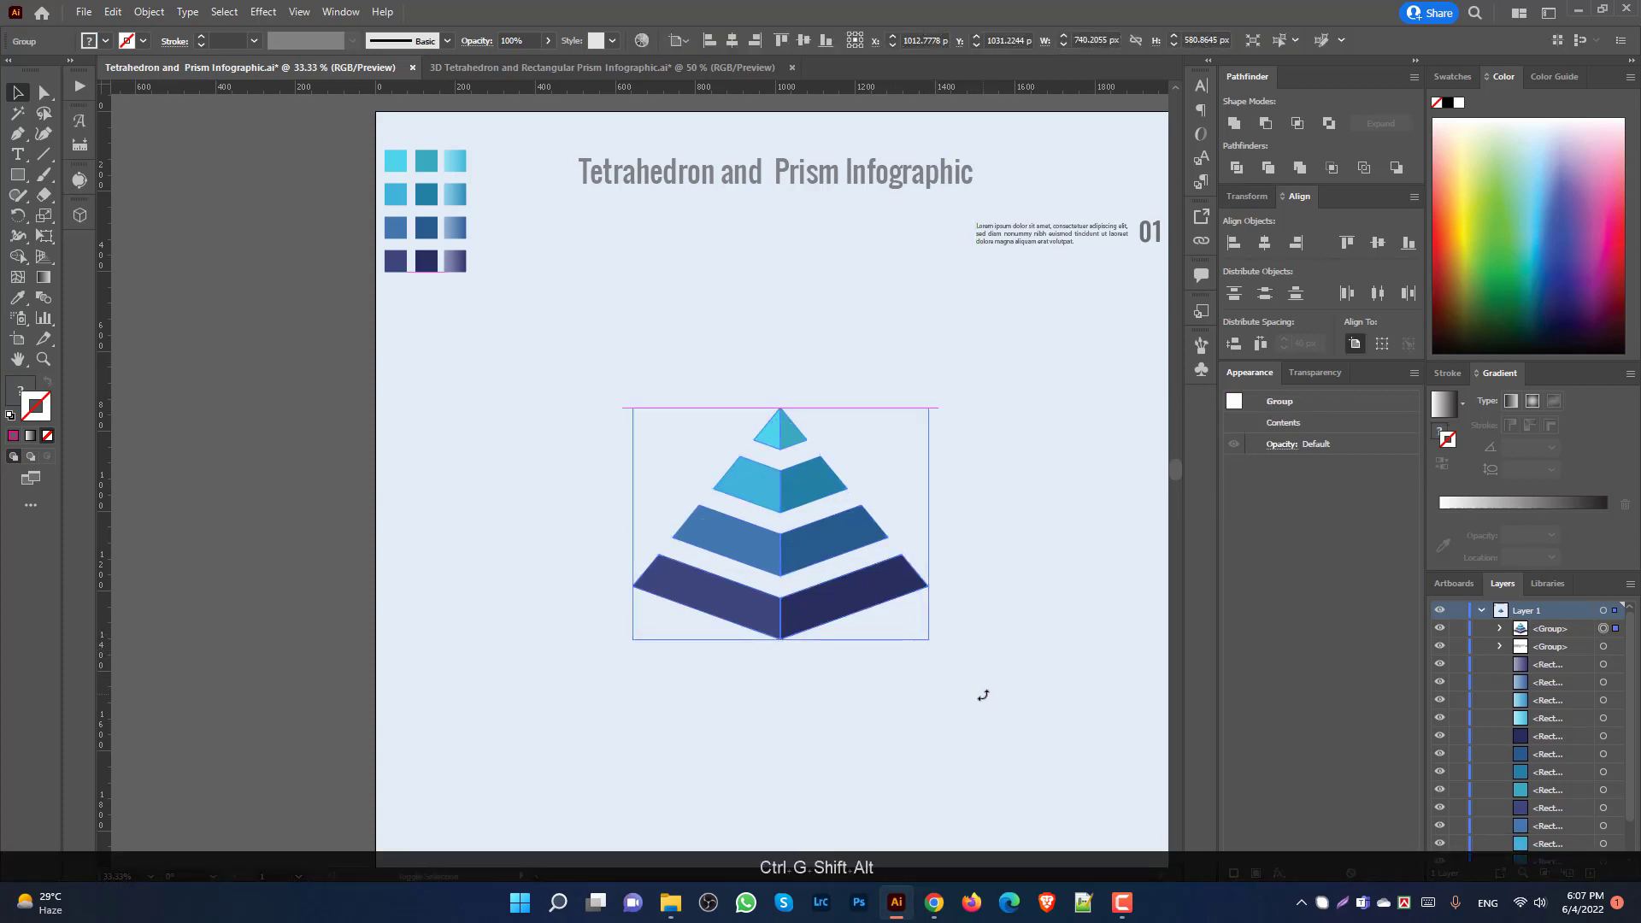
Step: Enlarge the pyramid to about 936.6 × 735 px and shift it left under the palette squares
{"action": "left_click_drag", "start_coordinate": [928, 639], "coordinate": [972, 686]}
{"action": "left_click_drag", "start_coordinate": [1104, 727], "coordinate": [1080, 670]}
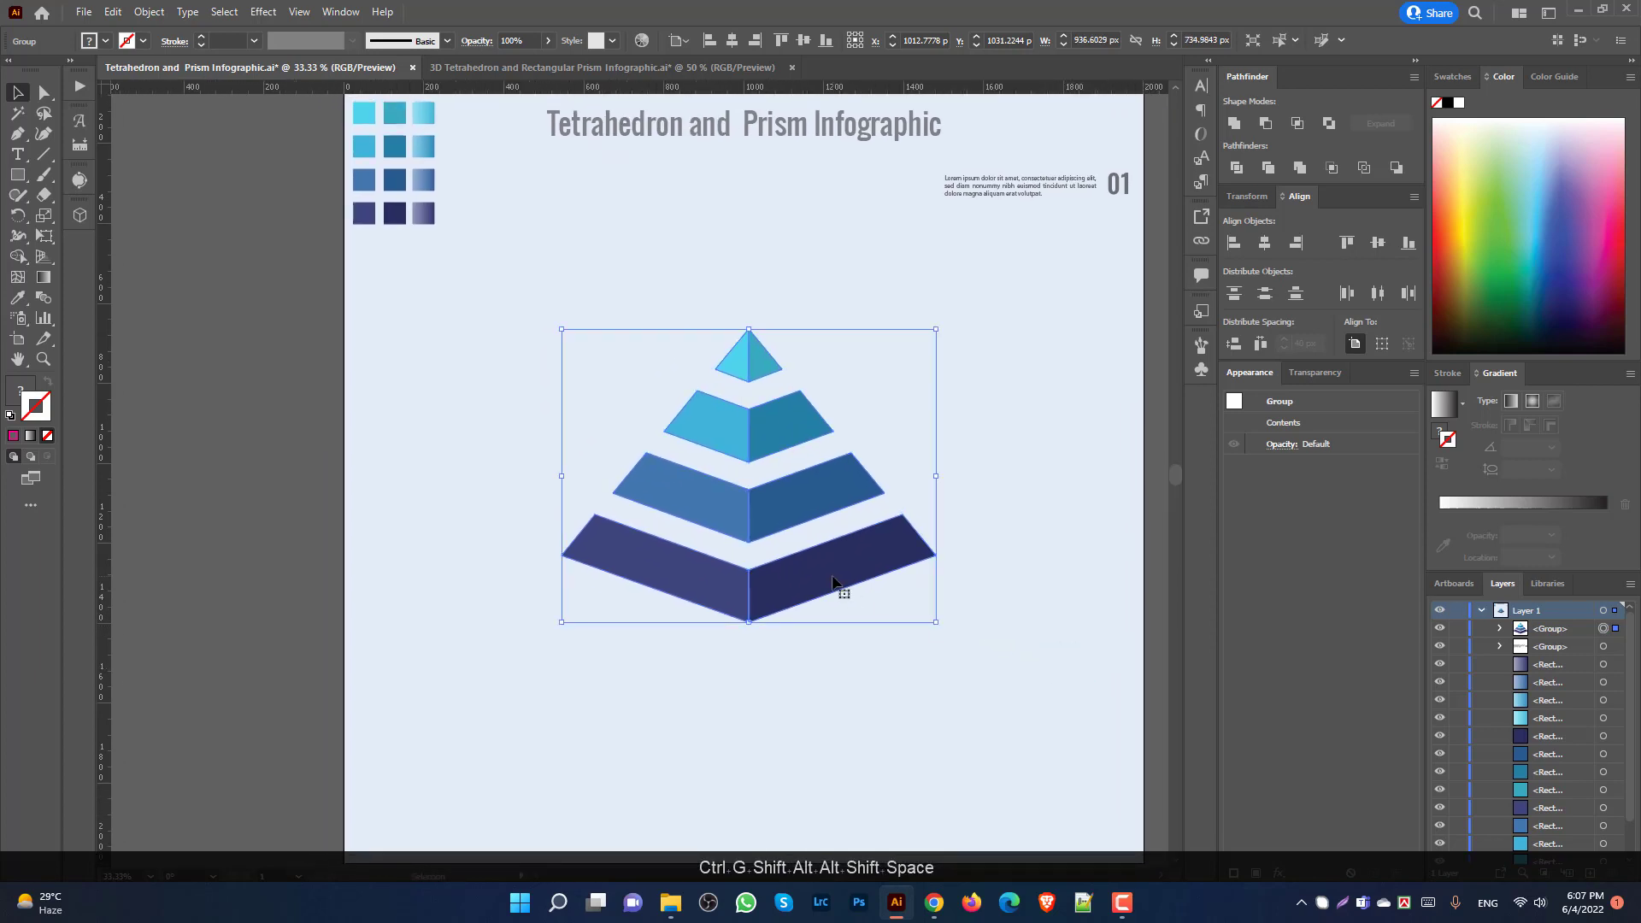
{"action": "left_click_drag", "start_coordinate": [838, 586], "coordinate": [704, 584]}
{"action": "left_click", "coordinate": [798, 370]}
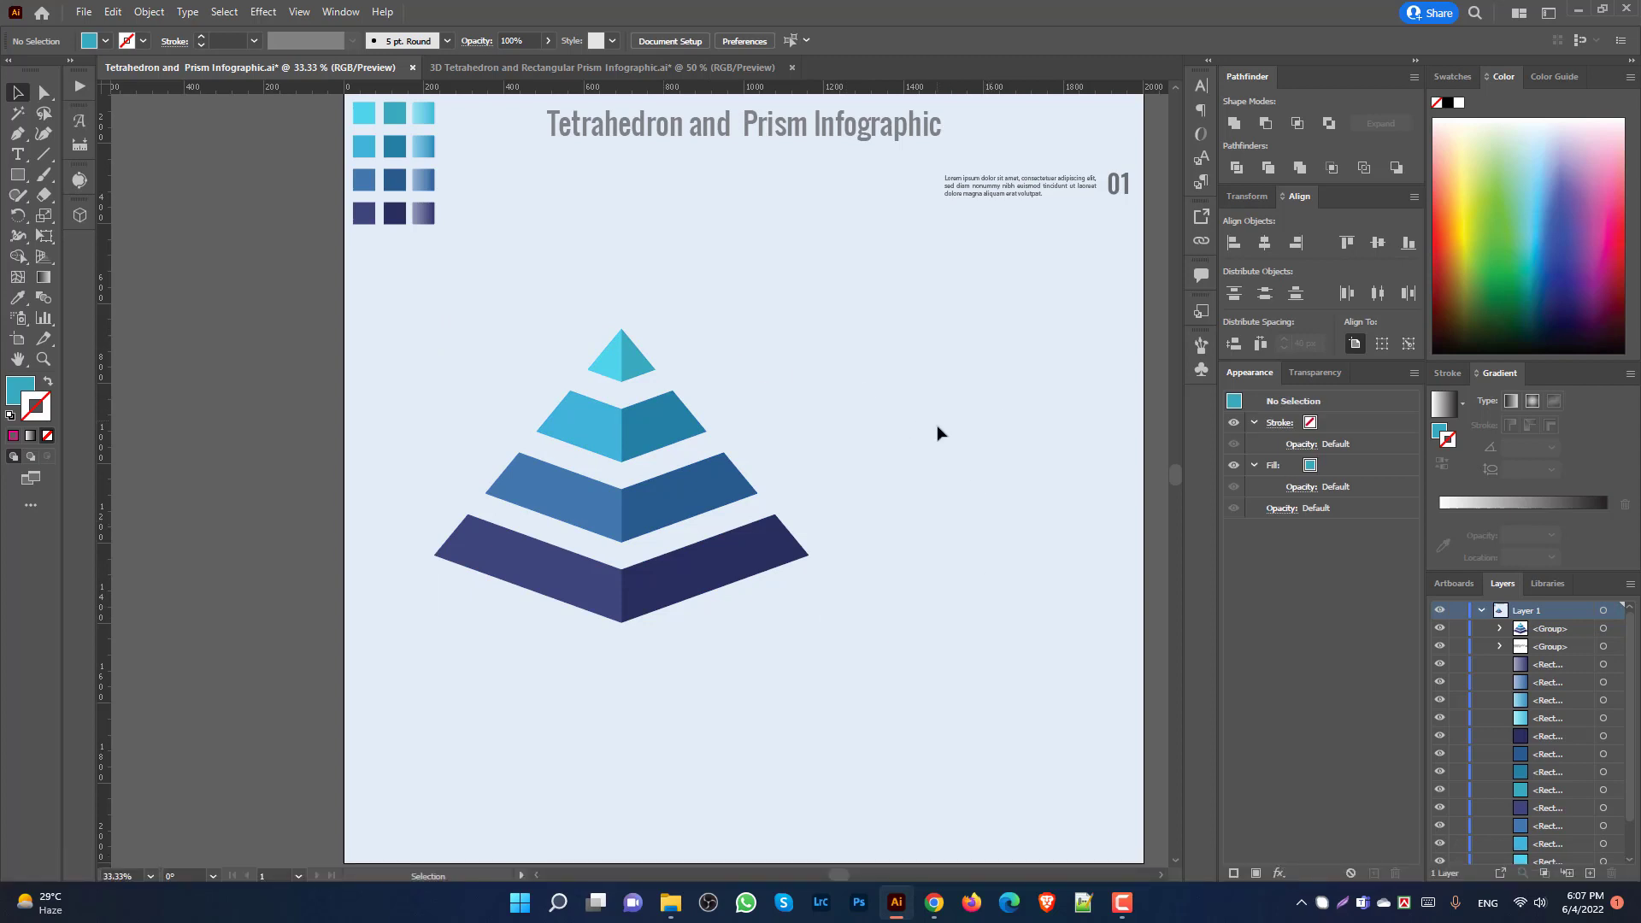
{"action": "scroll", "coordinate": [517, 249], "scroll_direction": "up", "scroll_amount": 2}
Step: Fill the top-right palette square with a light-blue gradient whose left stop is at 50% opacity
{"action": "left_click", "coordinate": [428, 154]}
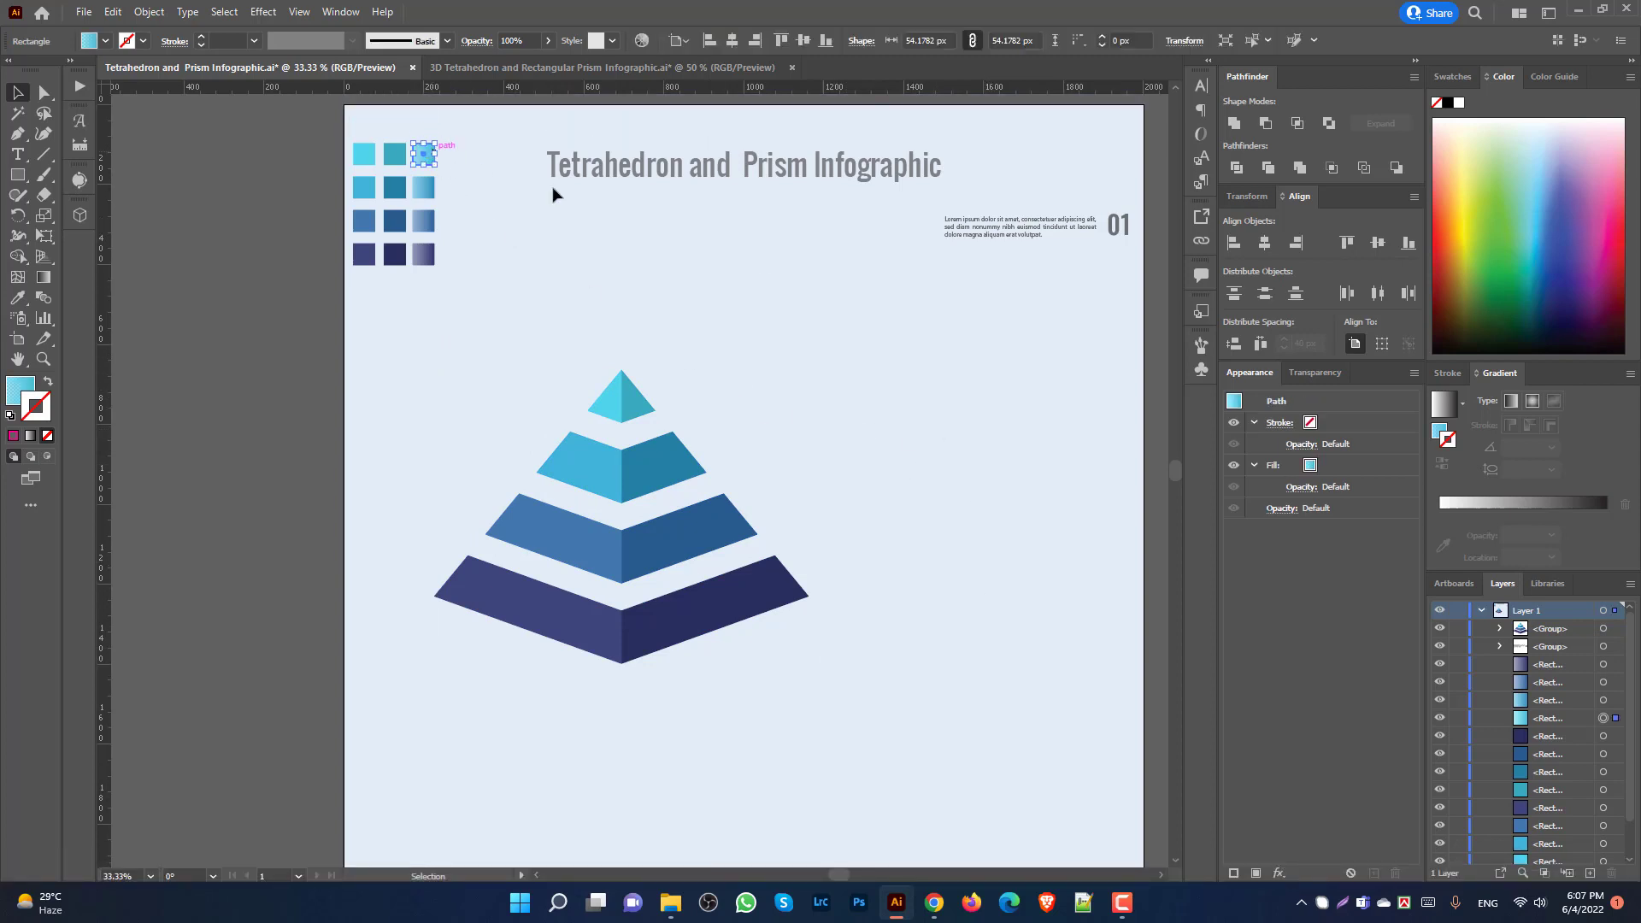
{"action": "left_click", "coordinate": [1444, 436]}
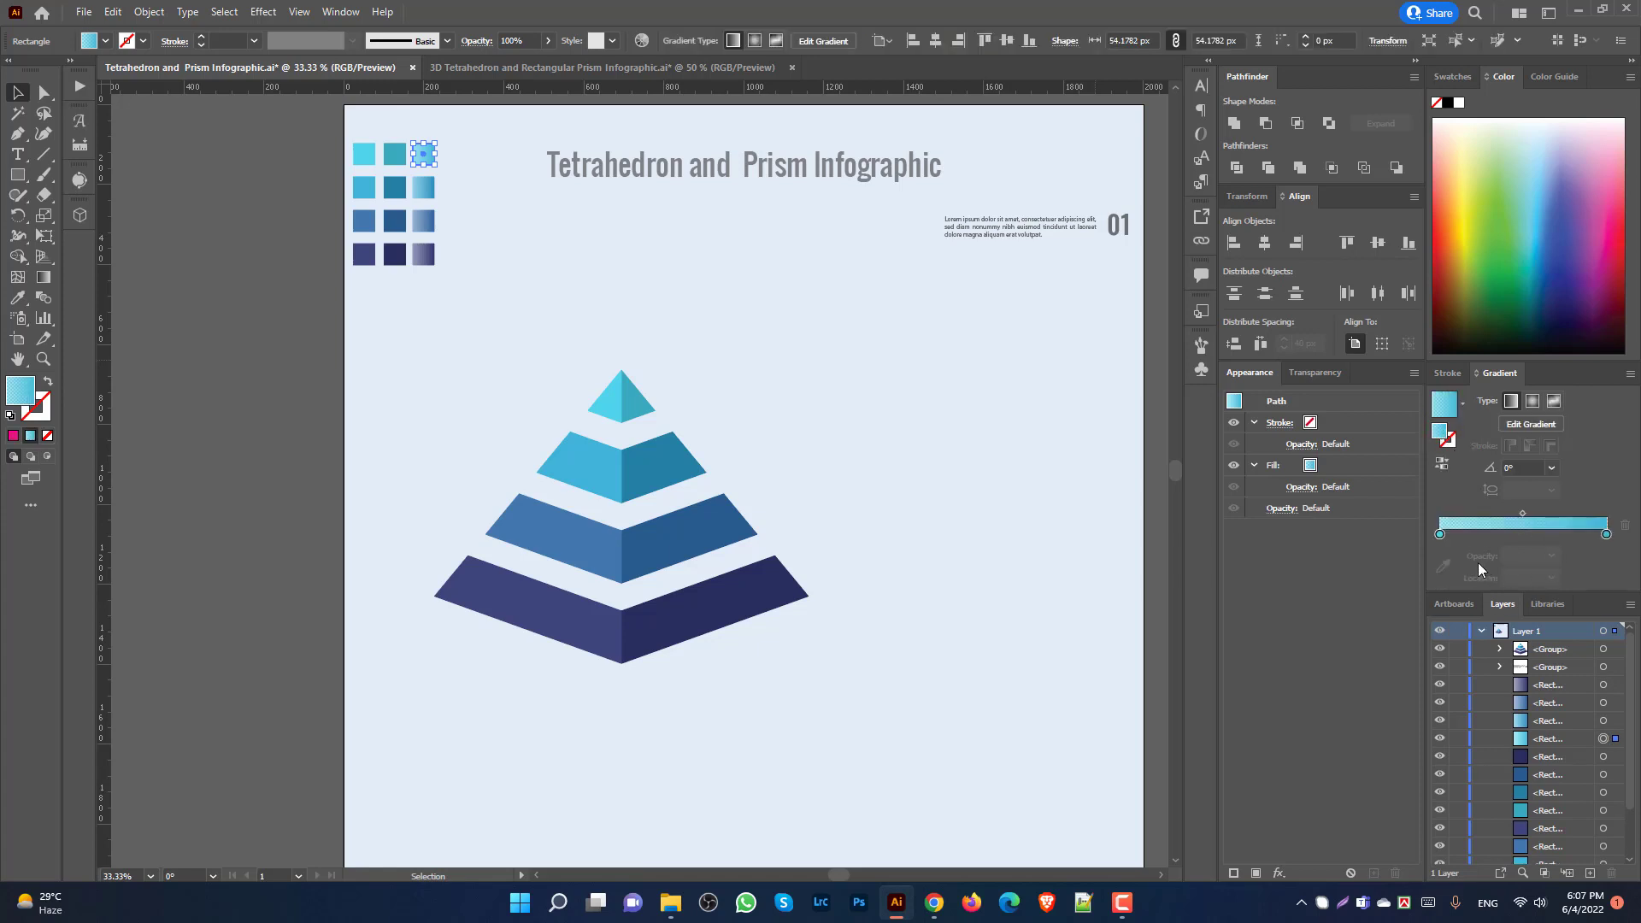
{"action": "double_click", "coordinate": [1441, 535]}
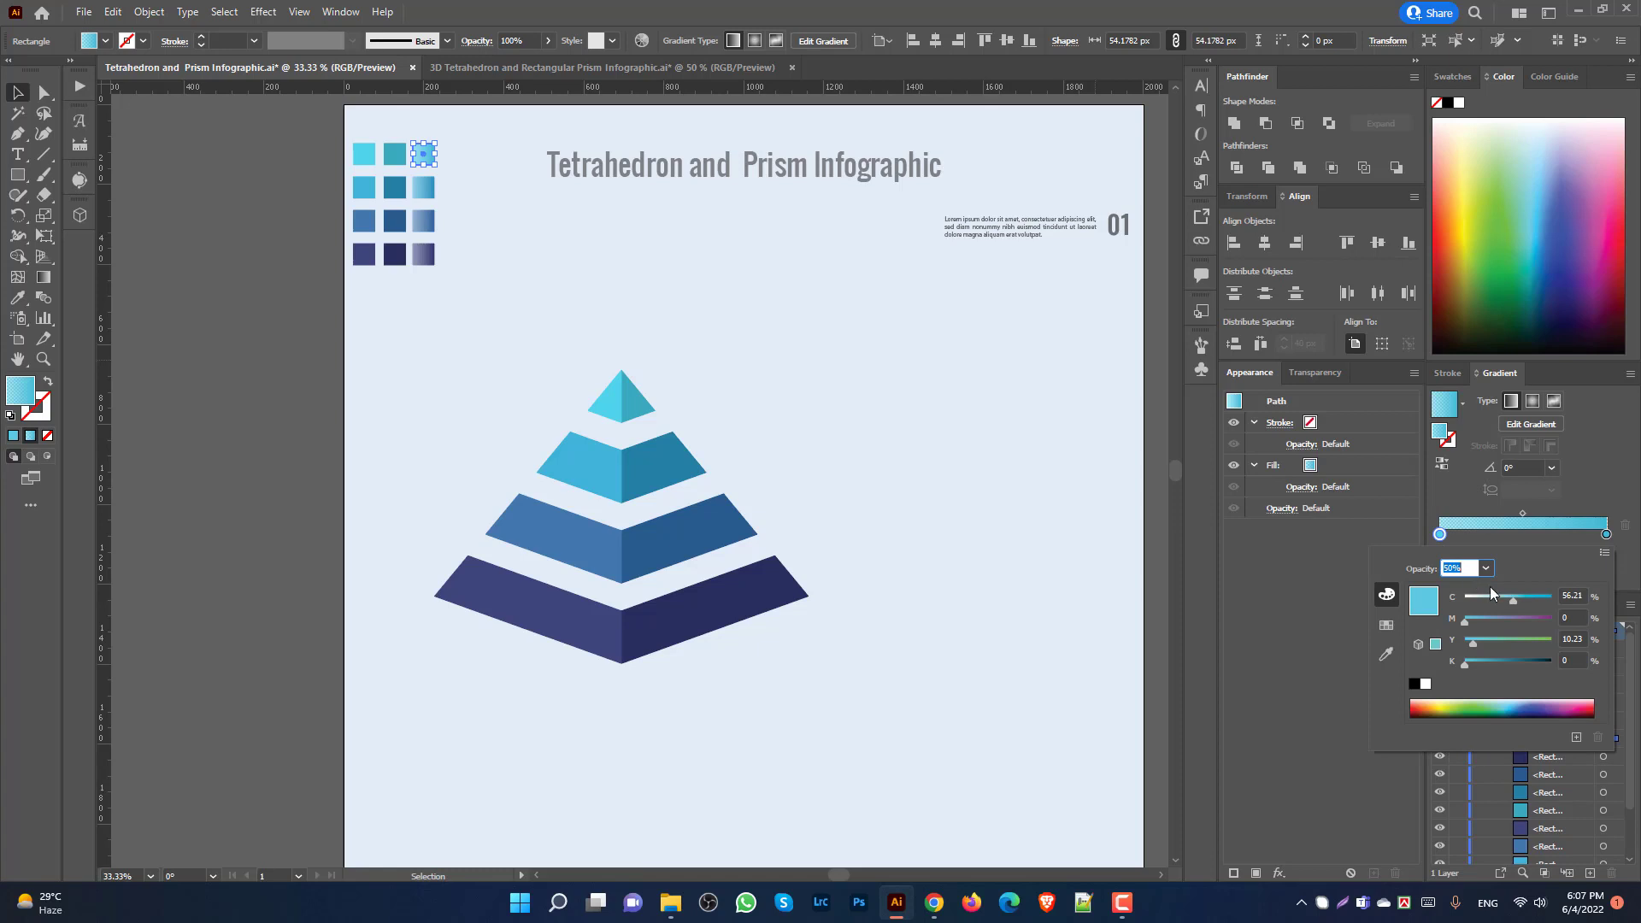
{"action": "key", "text": "Return"}
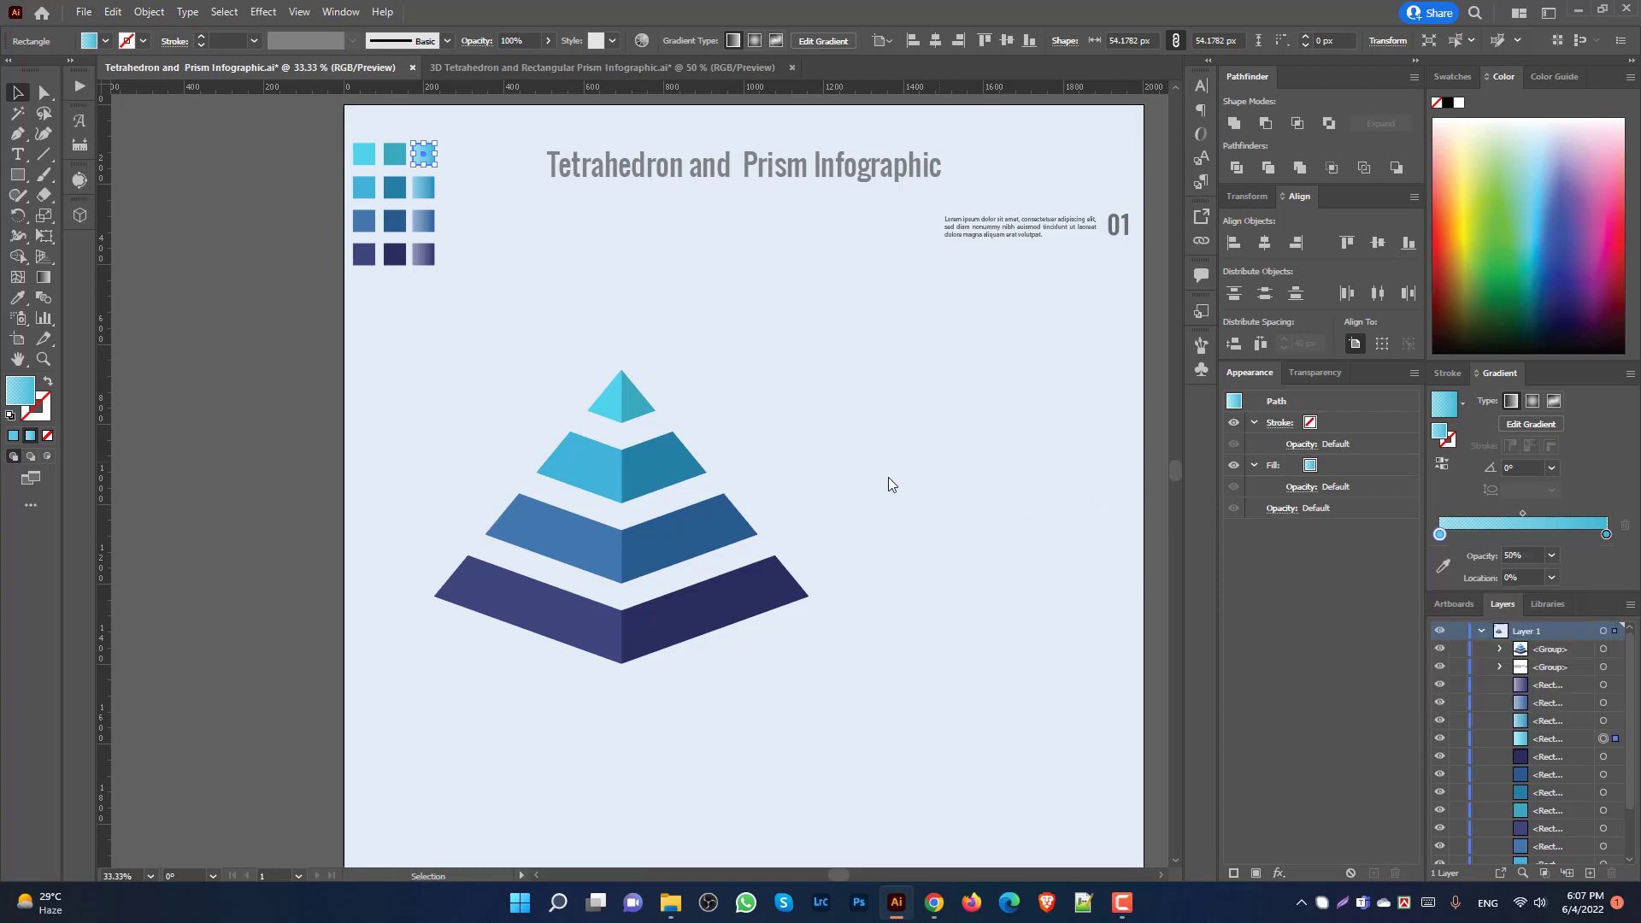
{"action": "scroll", "coordinate": [888, 477], "scroll_direction": "down", "scroll_amount": 1}
{"action": "key", "text": "space"}
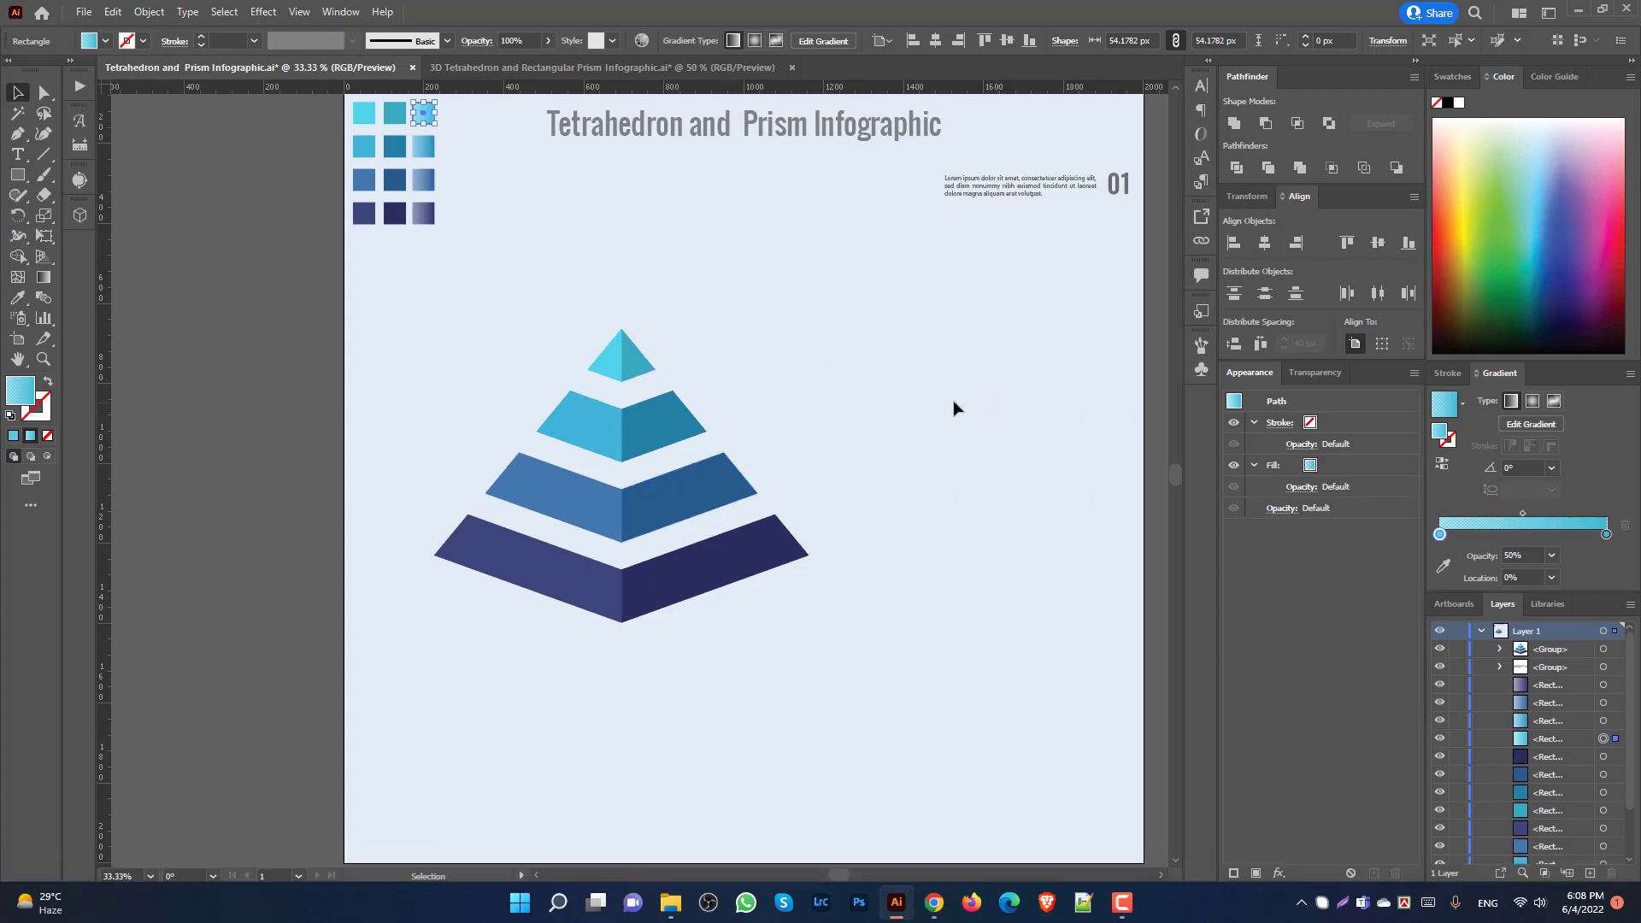
{"action": "left_click", "coordinate": [976, 418]}
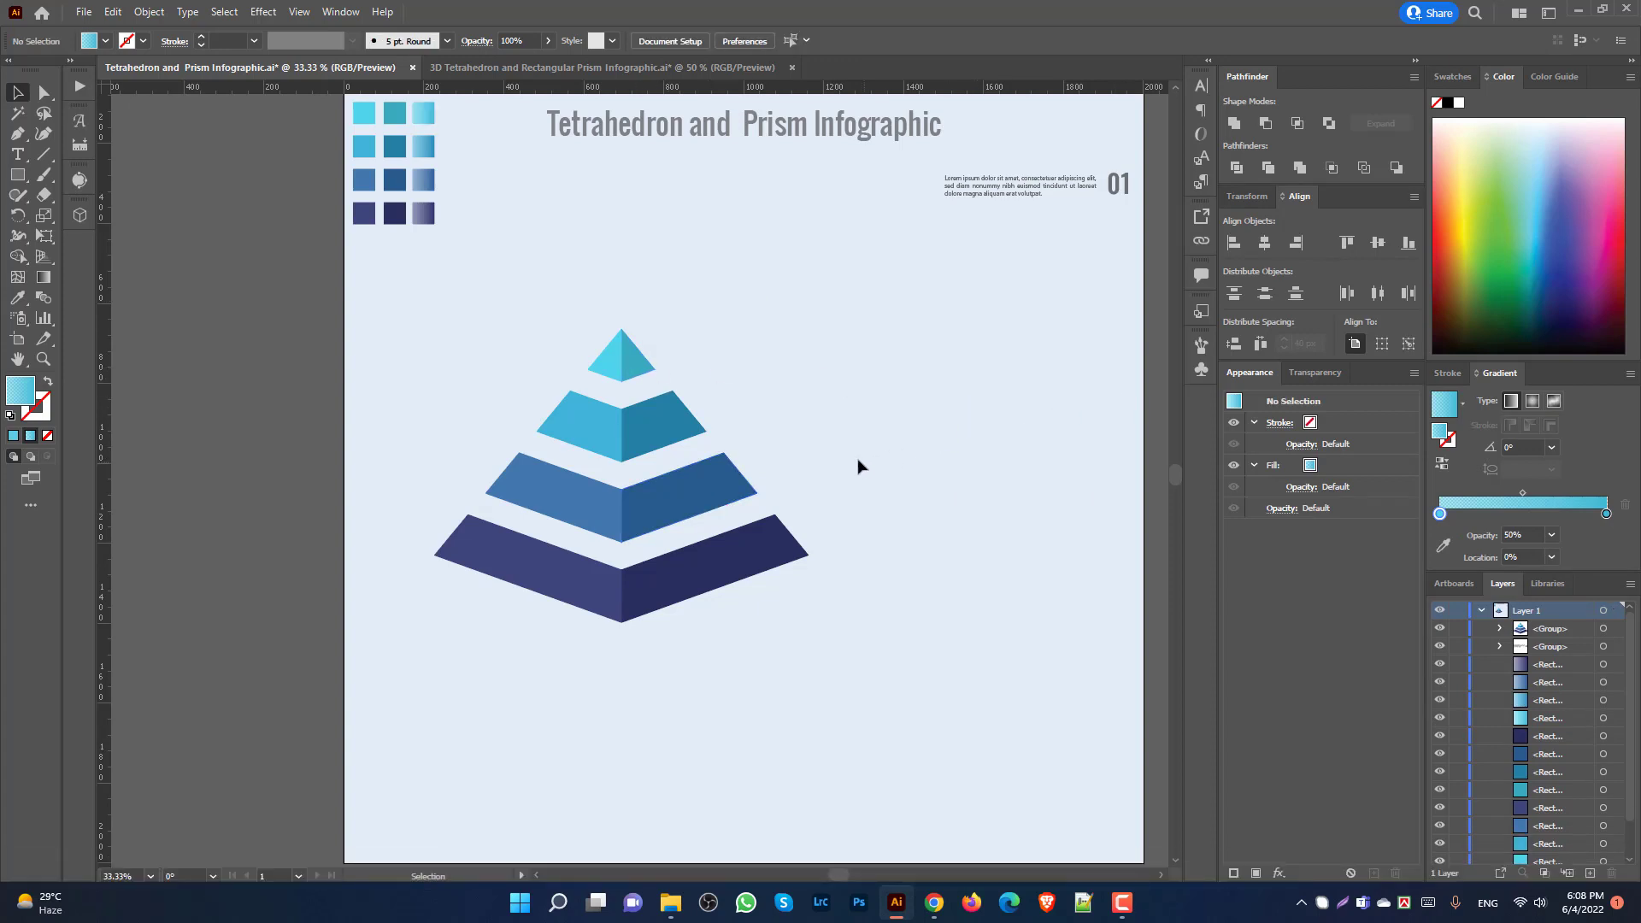
{"action": "left_click", "coordinate": [45, 154]}
Step: Draw a vertical line down the page's right side with a 1 pt light-blue stroke
{"action": "left_click_drag", "start_coordinate": [1096, 296], "coordinate": [1108, 681]}
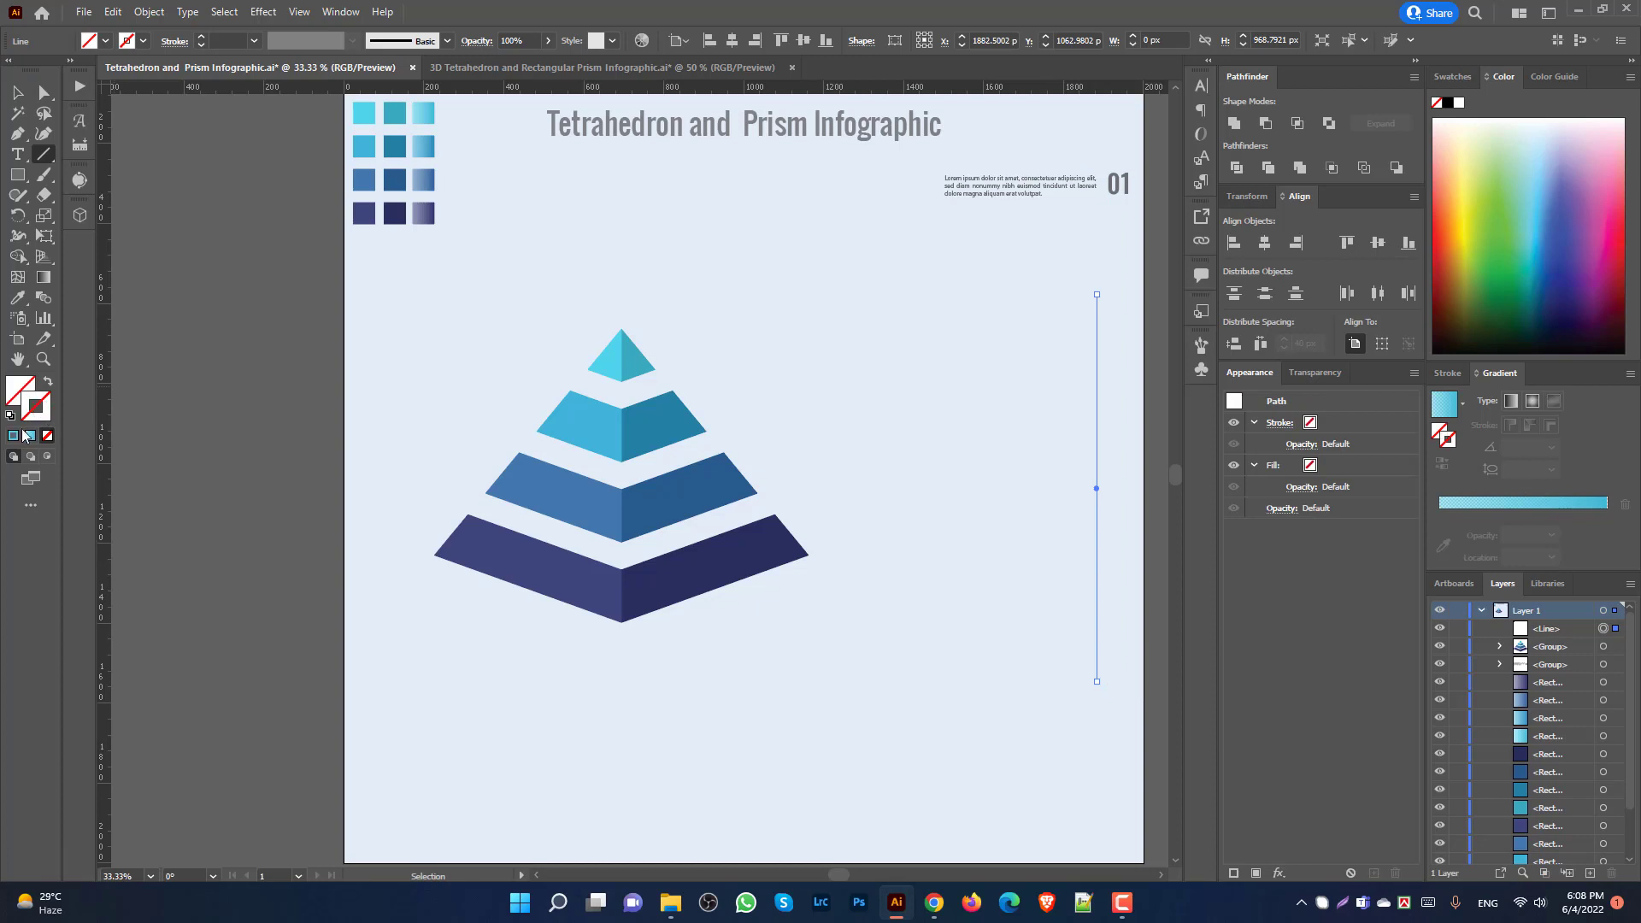
{"action": "left_click", "coordinate": [13, 436]}
{"action": "left_click", "coordinate": [22, 96]}
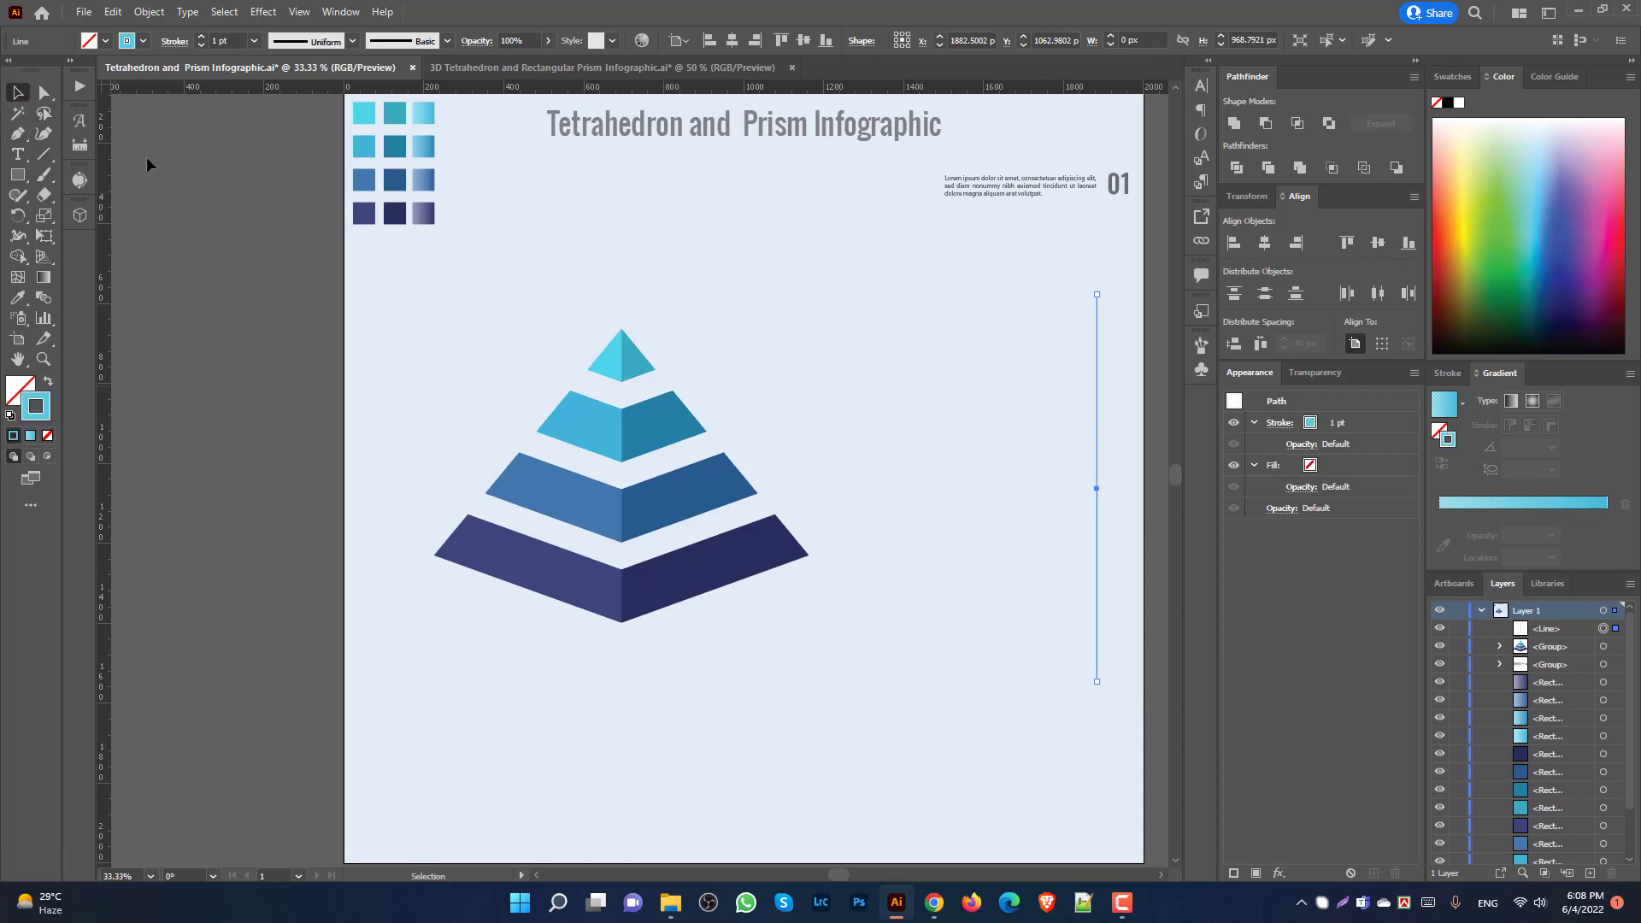
Step: Nudge the pyramid group slightly further left on the page
{"action": "left_click", "coordinate": [787, 419]}
{"action": "scroll", "coordinate": [645, 449], "scroll_direction": "down", "scroll_amount": 1}
{"action": "mouse_move", "coordinate": [647, 487]}
{"action": "left_mouse_down"}
{"action": "mouse_move", "coordinate": [652, 523]}
{"action": "mouse_move", "coordinate": [661, 491]}
{"action": "left_mouse_up"}
{"action": "left_click", "coordinate": [884, 443]}
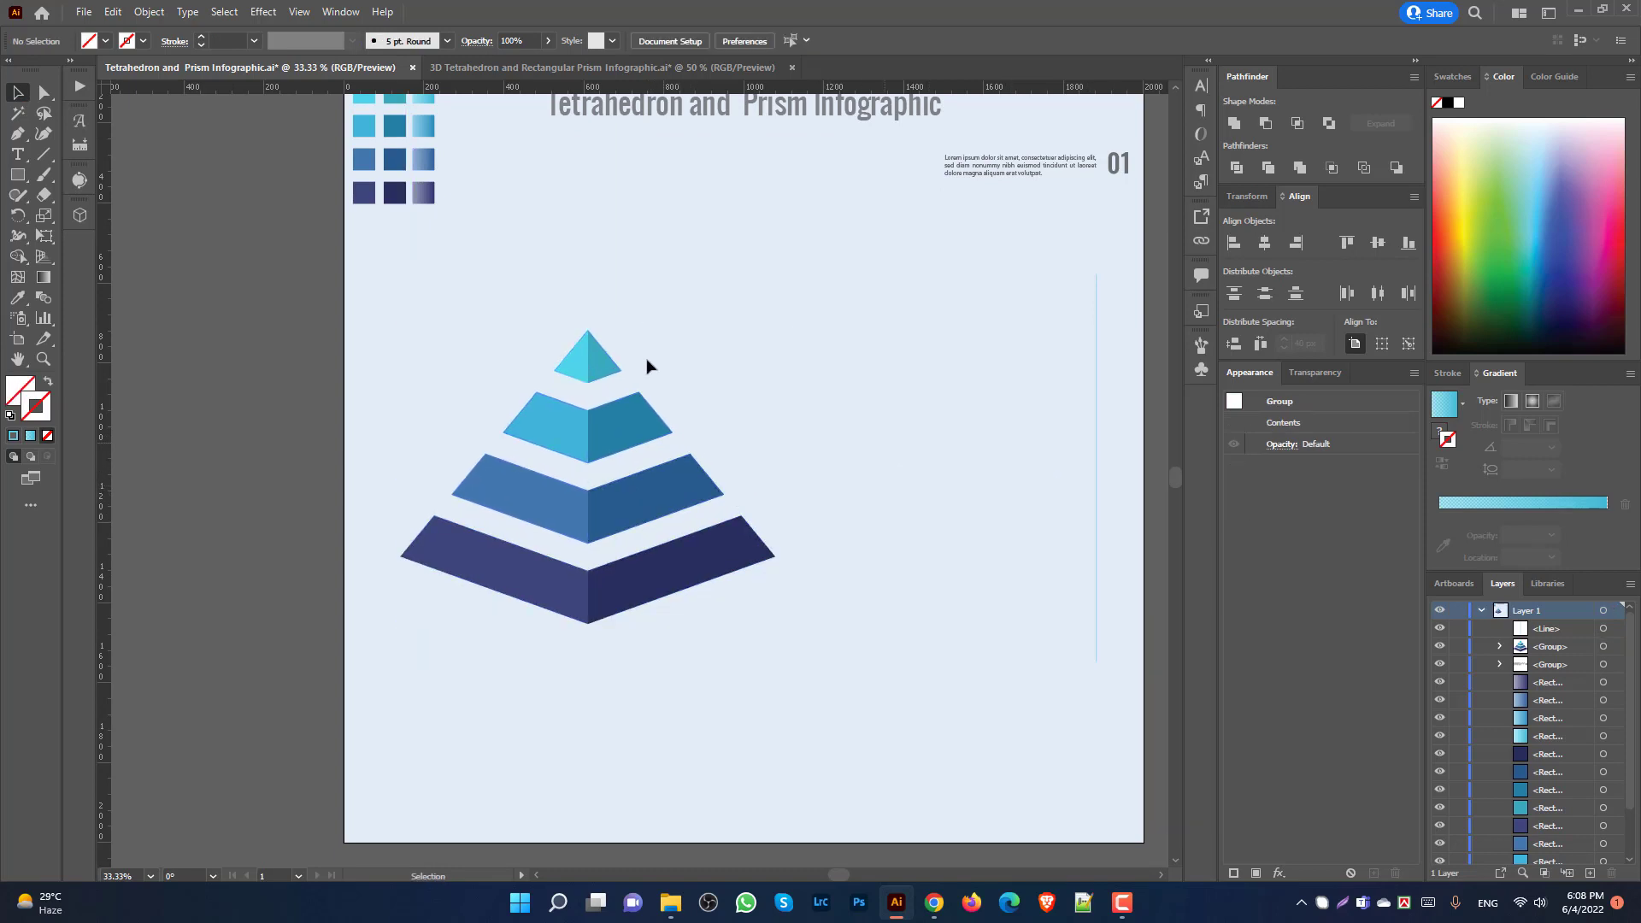
Step: Draw a closed band shape from the pyramid's apex across to the vertical line with the Pen tool
{"action": "left_click", "coordinate": [603, 364]}
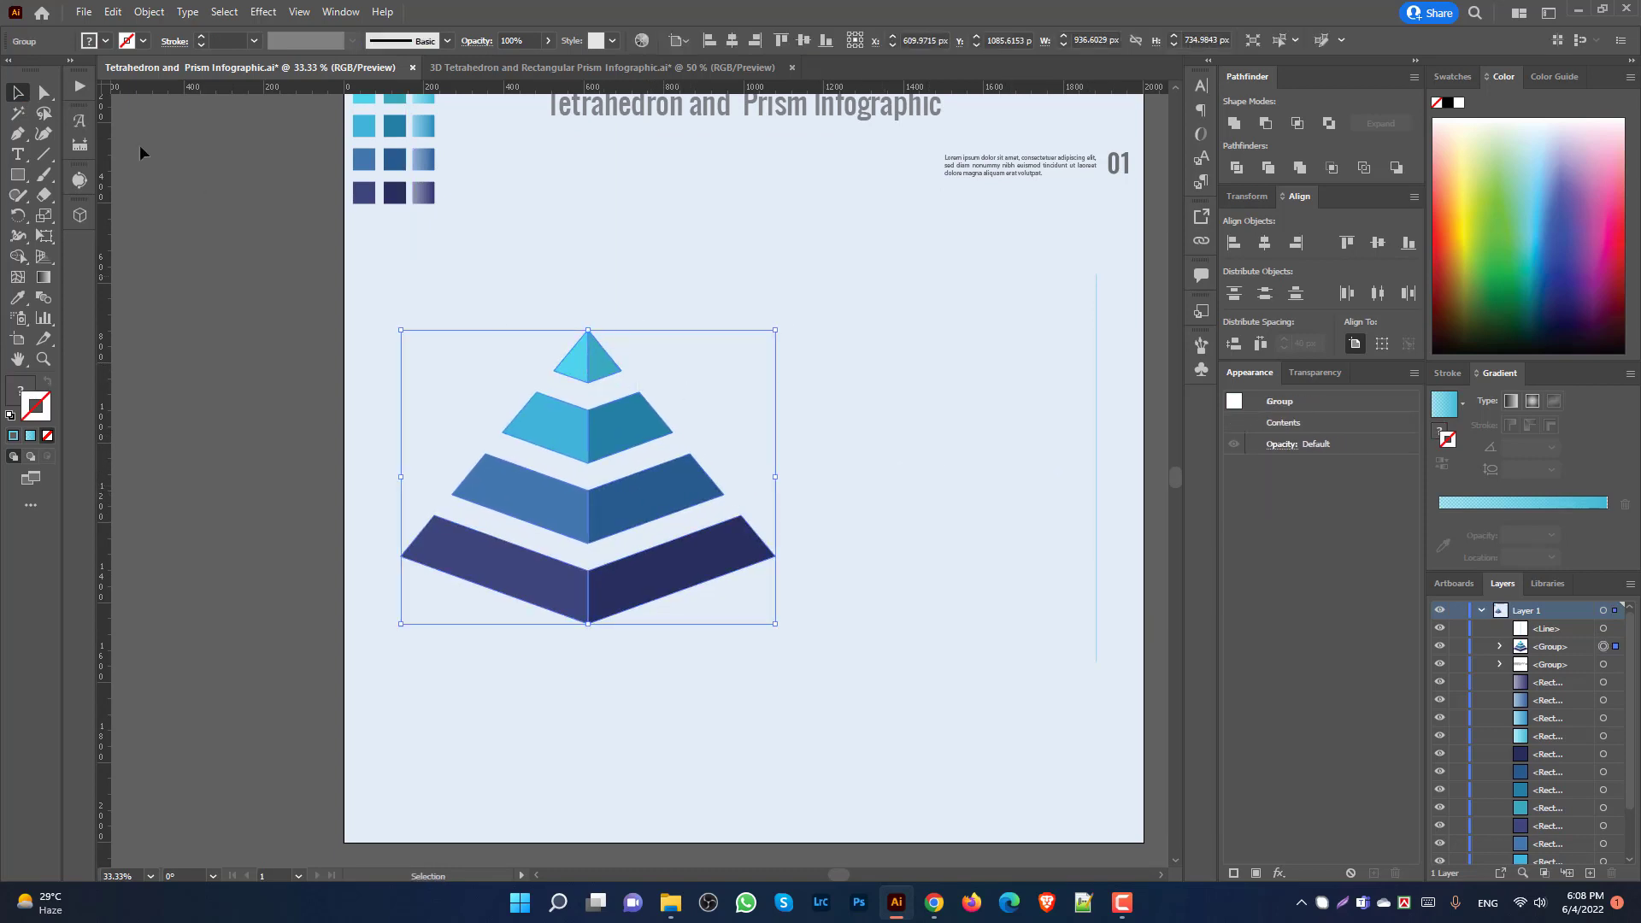
{"action": "left_click", "coordinate": [16, 135]}
{"action": "scroll", "coordinate": [654, 380], "scroll_direction": "up", "scroll_amount": 1}
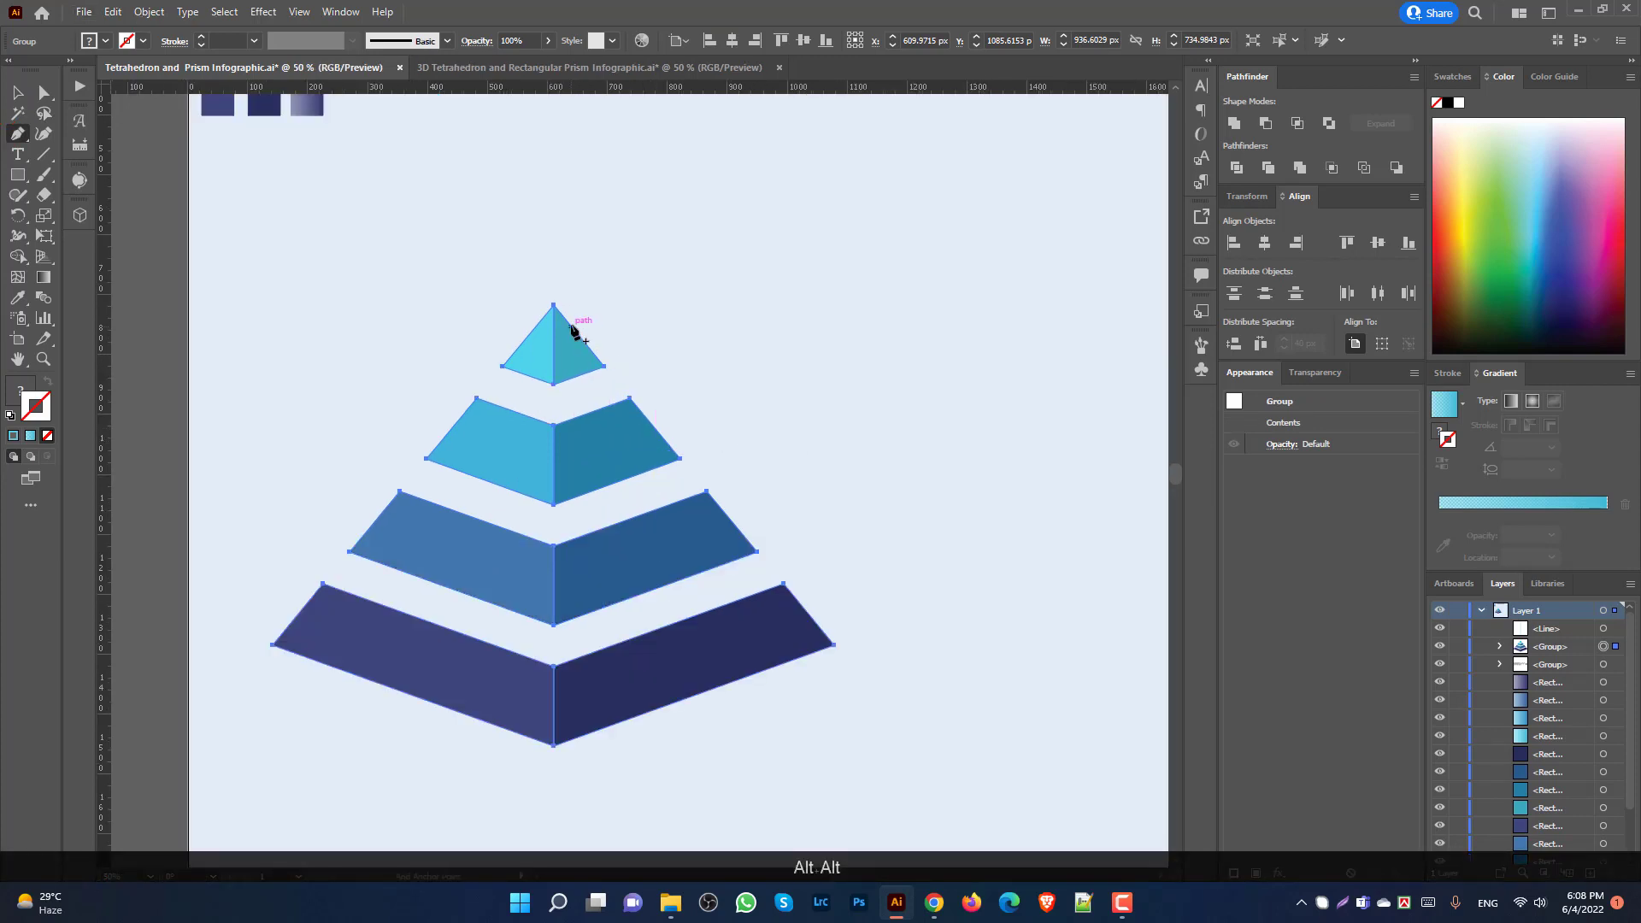
{"action": "key", "text": "shift"}
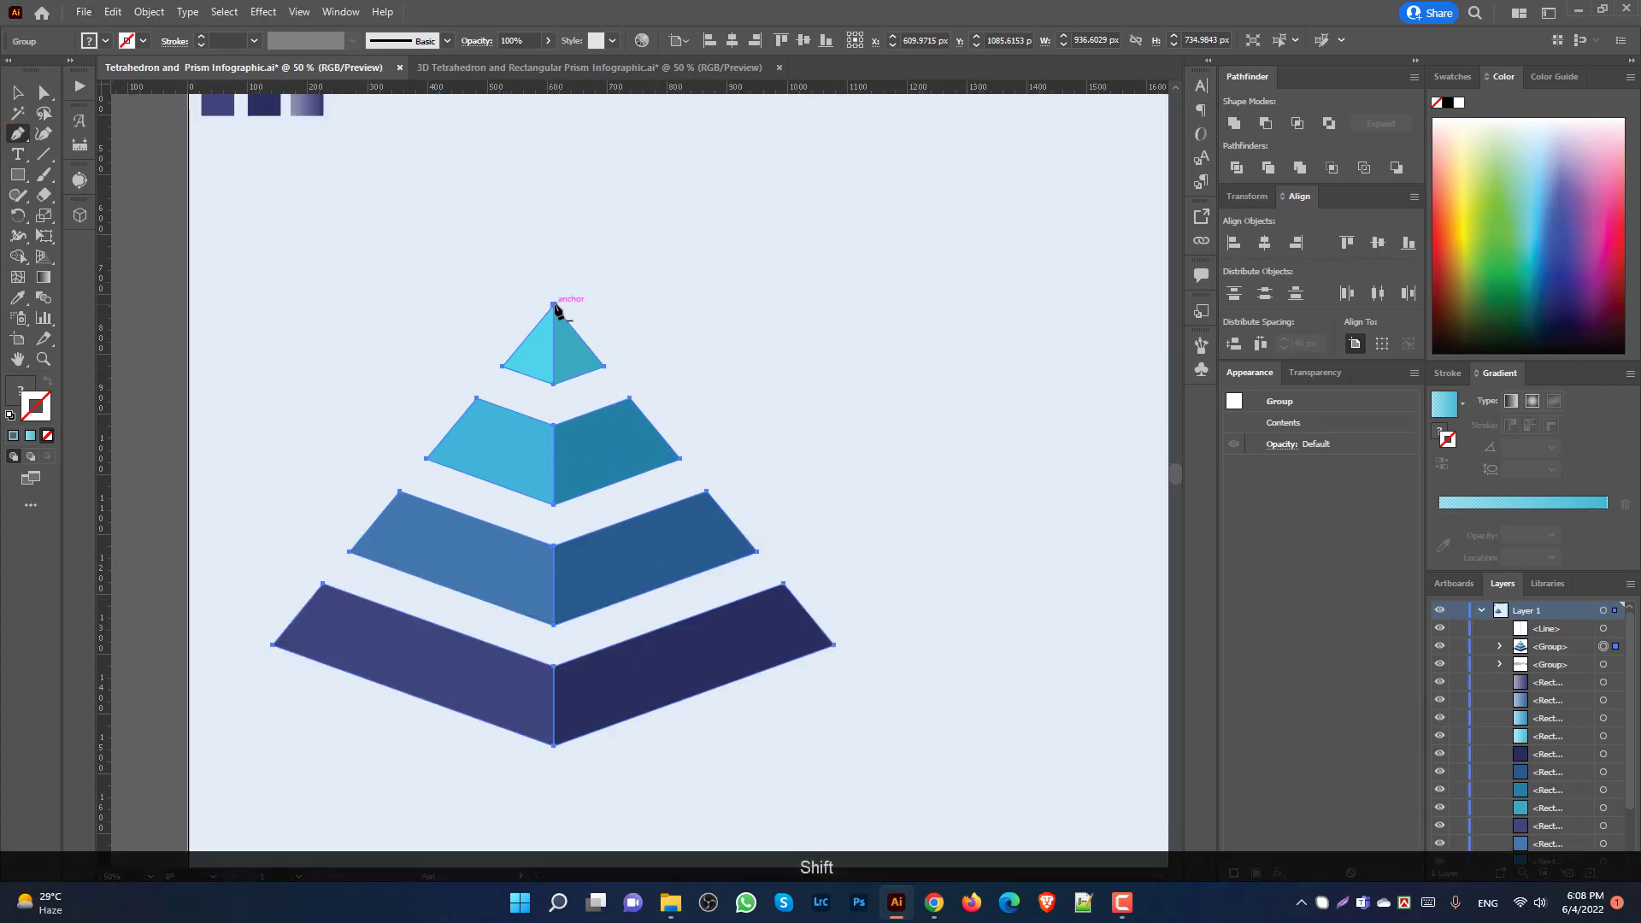
{"action": "left_click", "coordinate": [554, 306]}
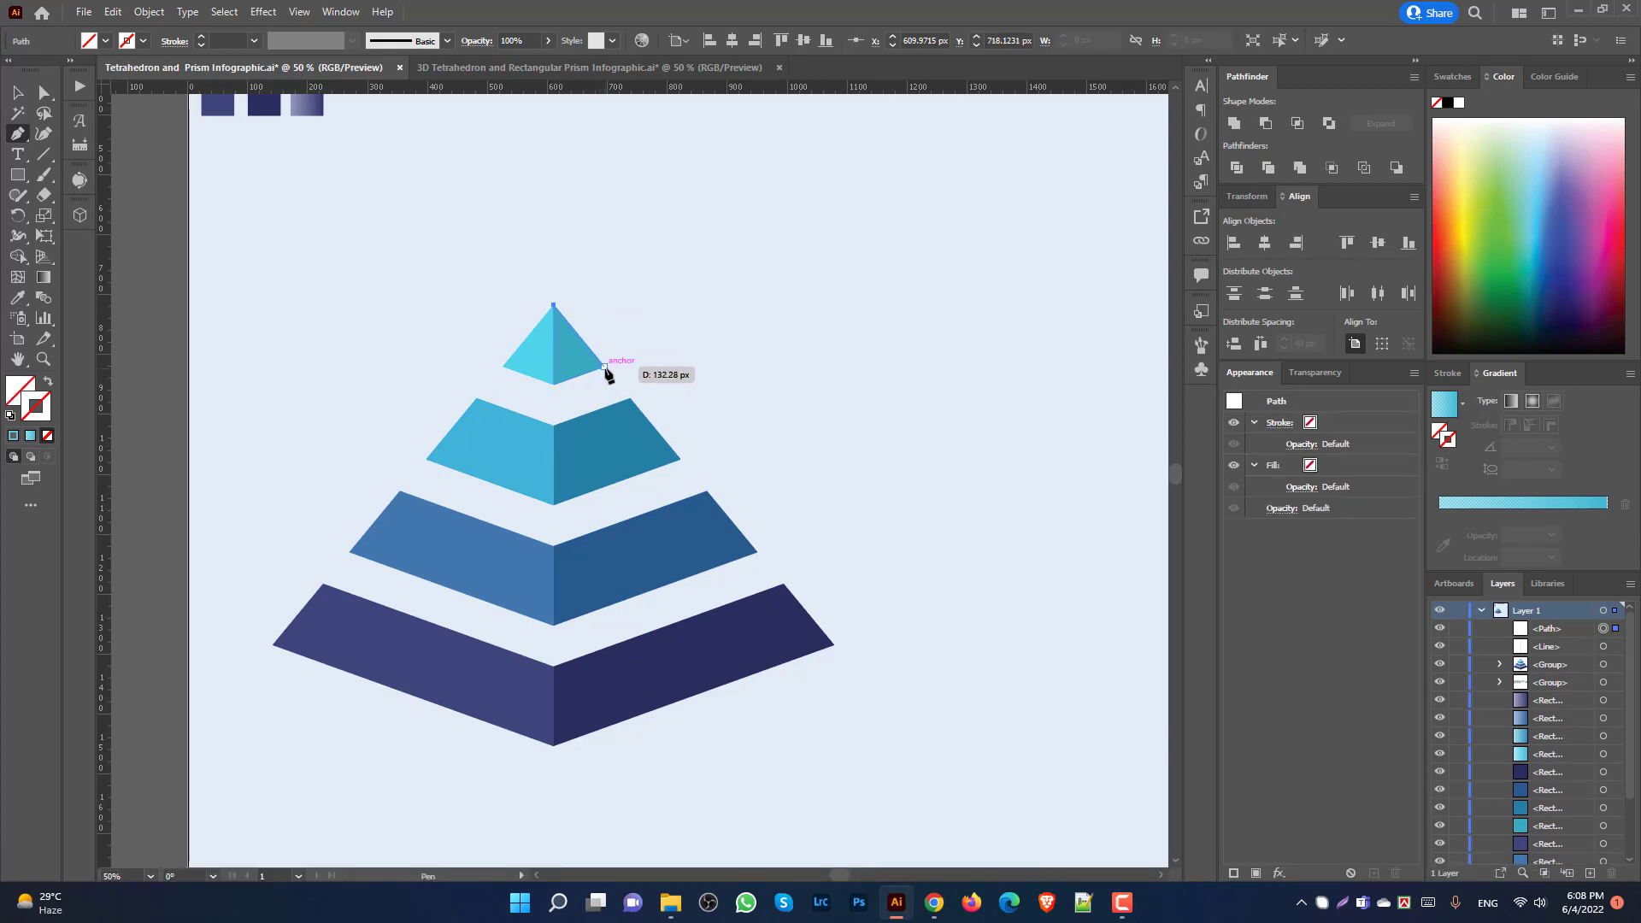
{"action": "left_click", "coordinate": [606, 369]}
{"action": "scroll", "coordinate": [606, 369], "scroll_direction": "down", "scroll_amount": 2}
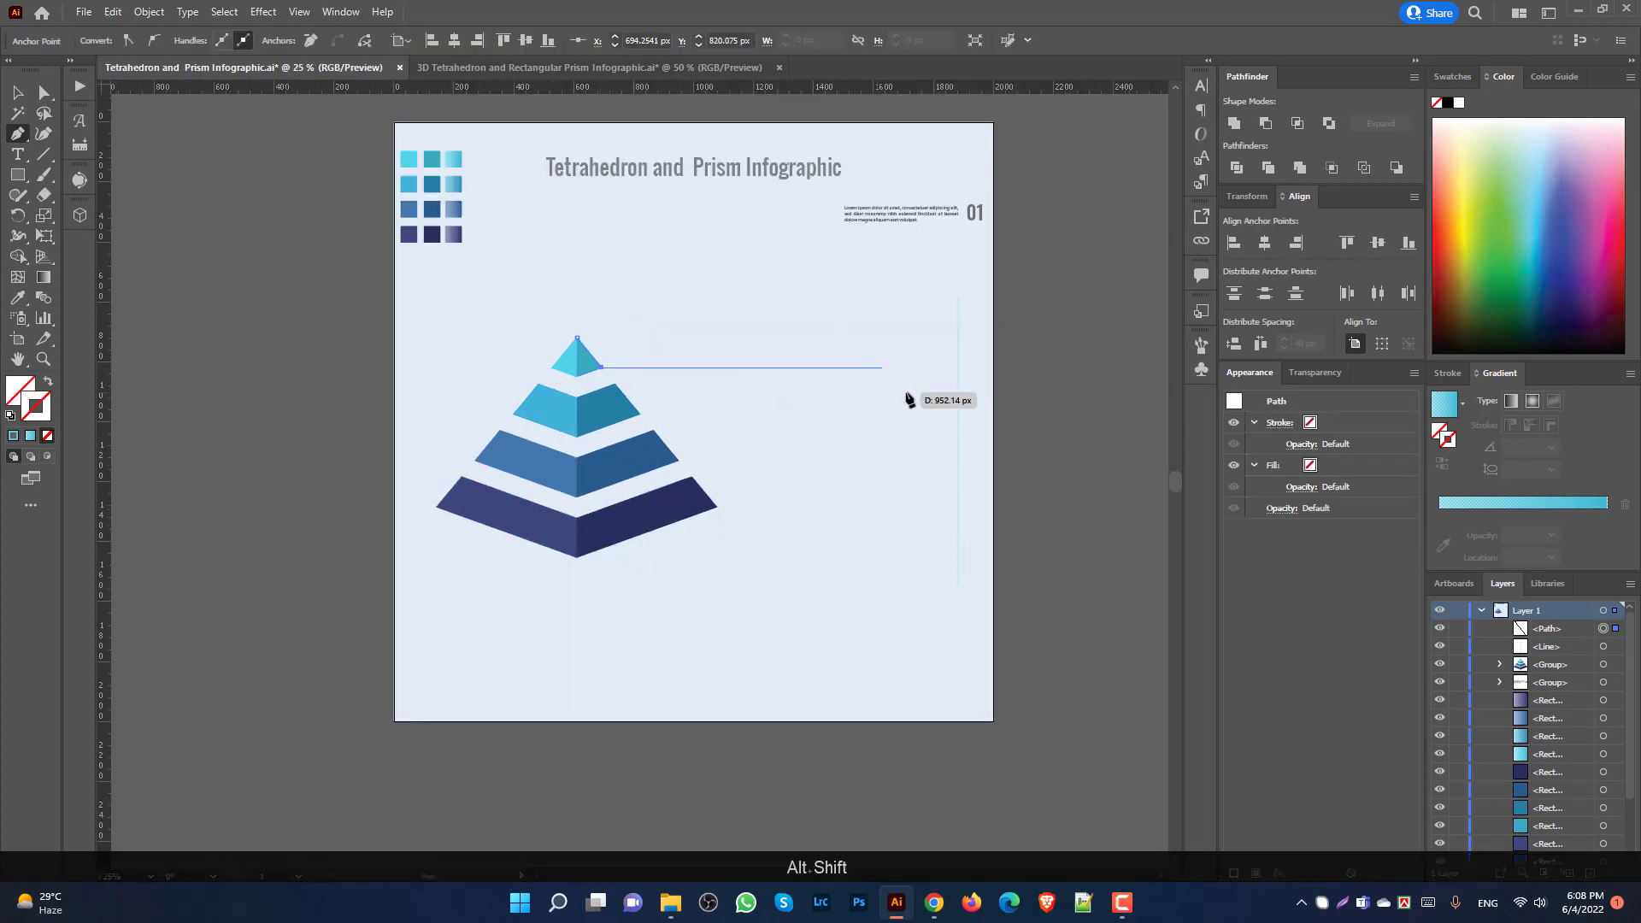
{"action": "left_click", "coordinate": [958, 368]}
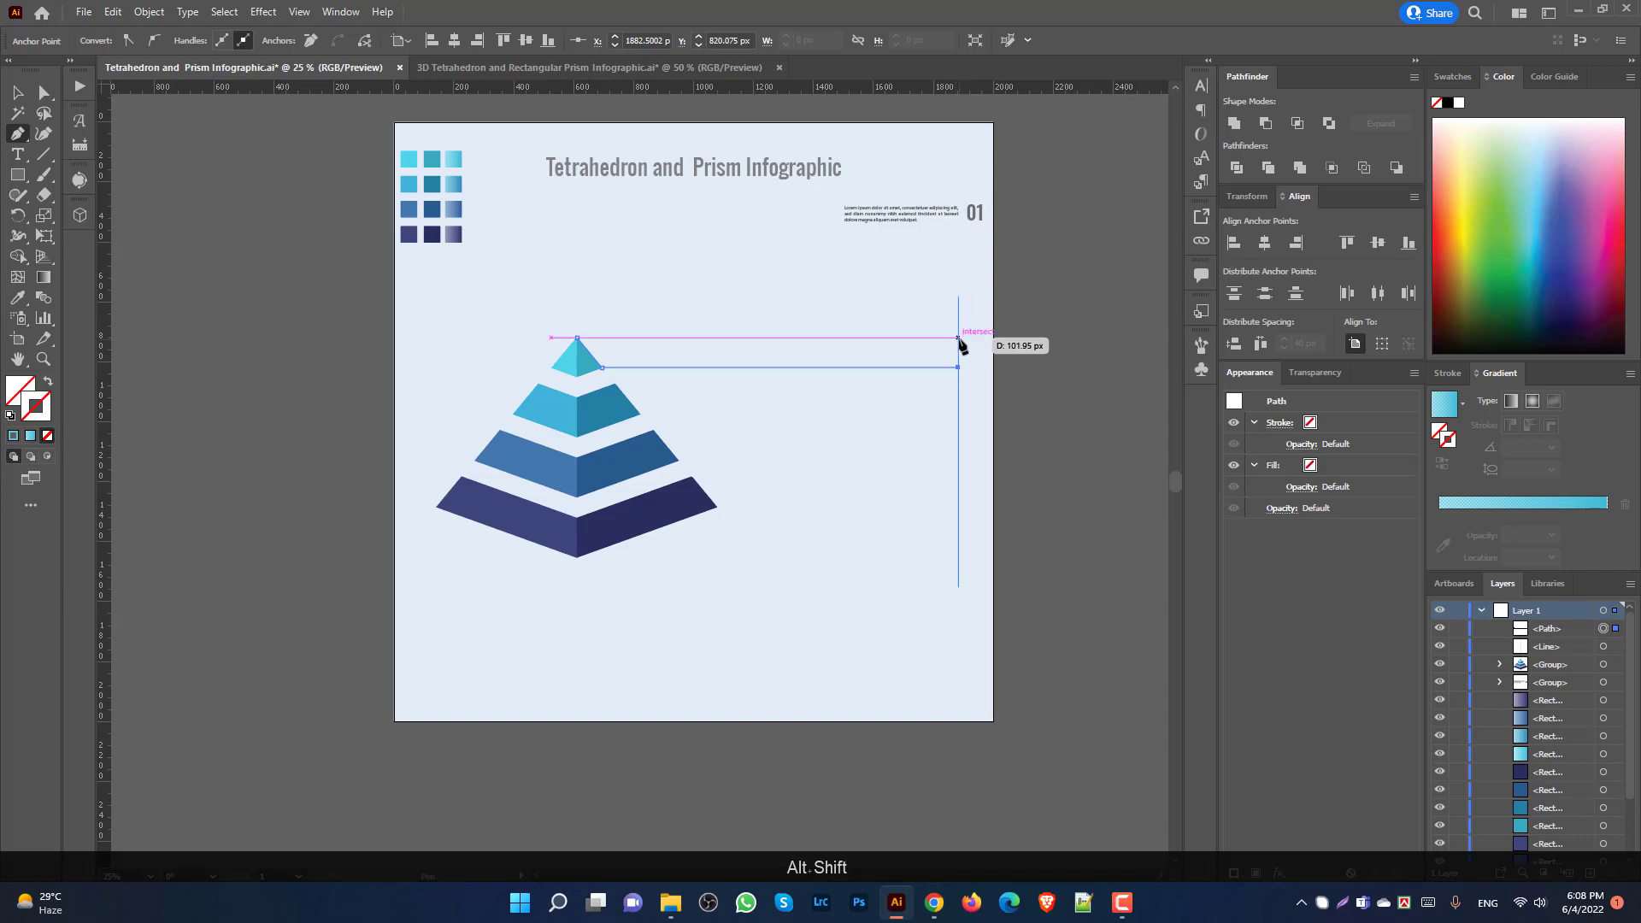
{"action": "left_click", "coordinate": [958, 338]}
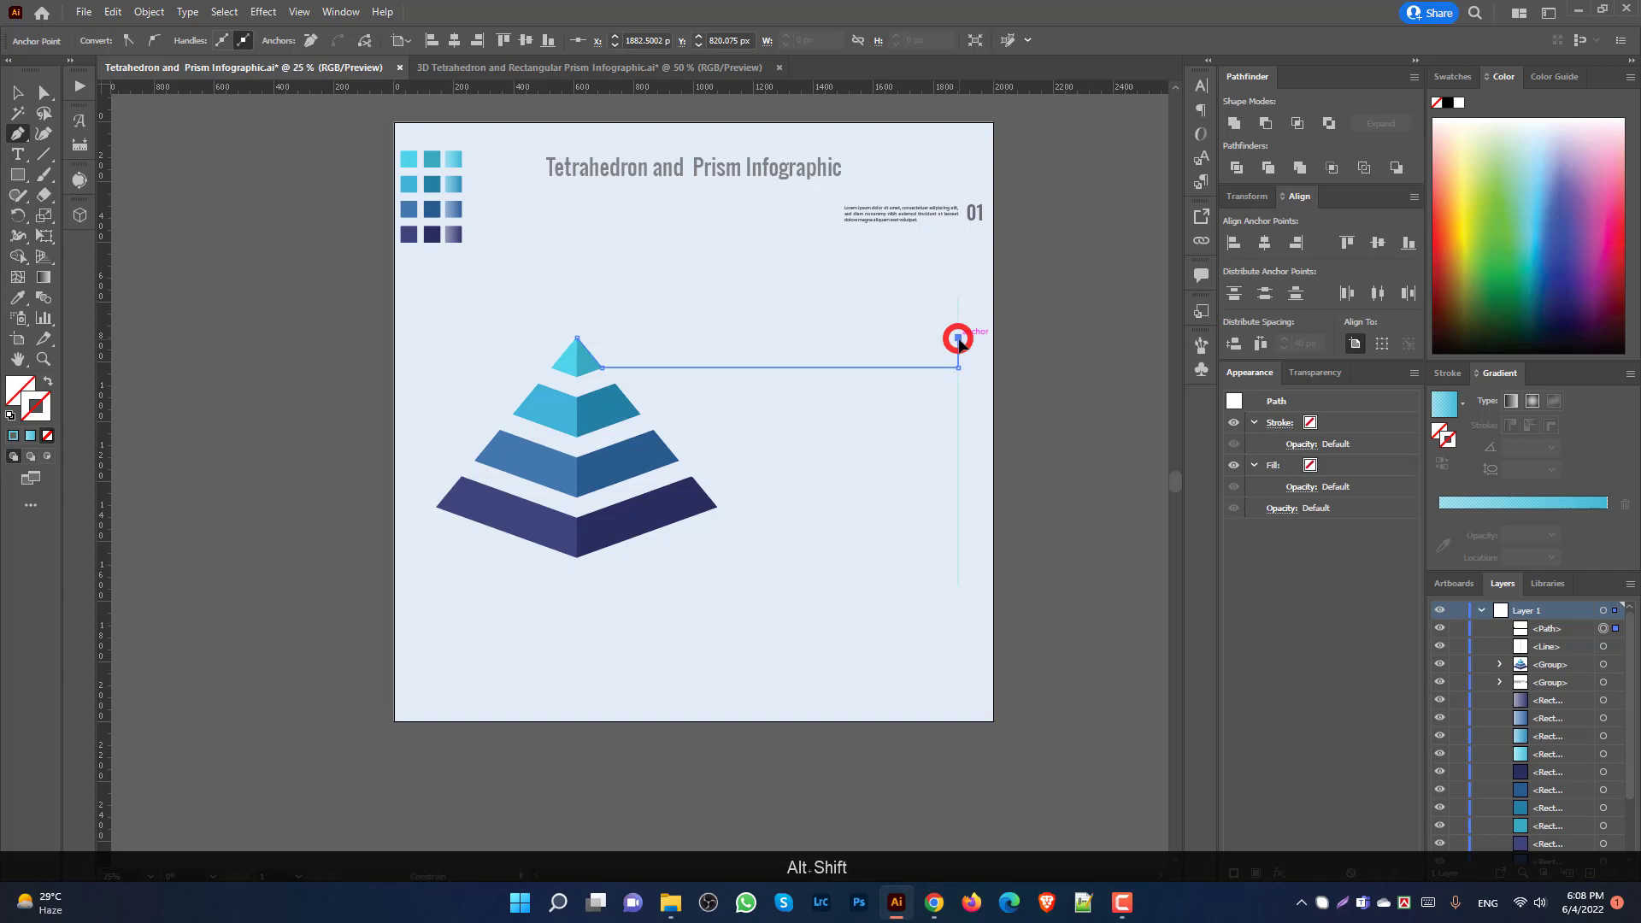
{"action": "left_click", "coordinate": [578, 338]}
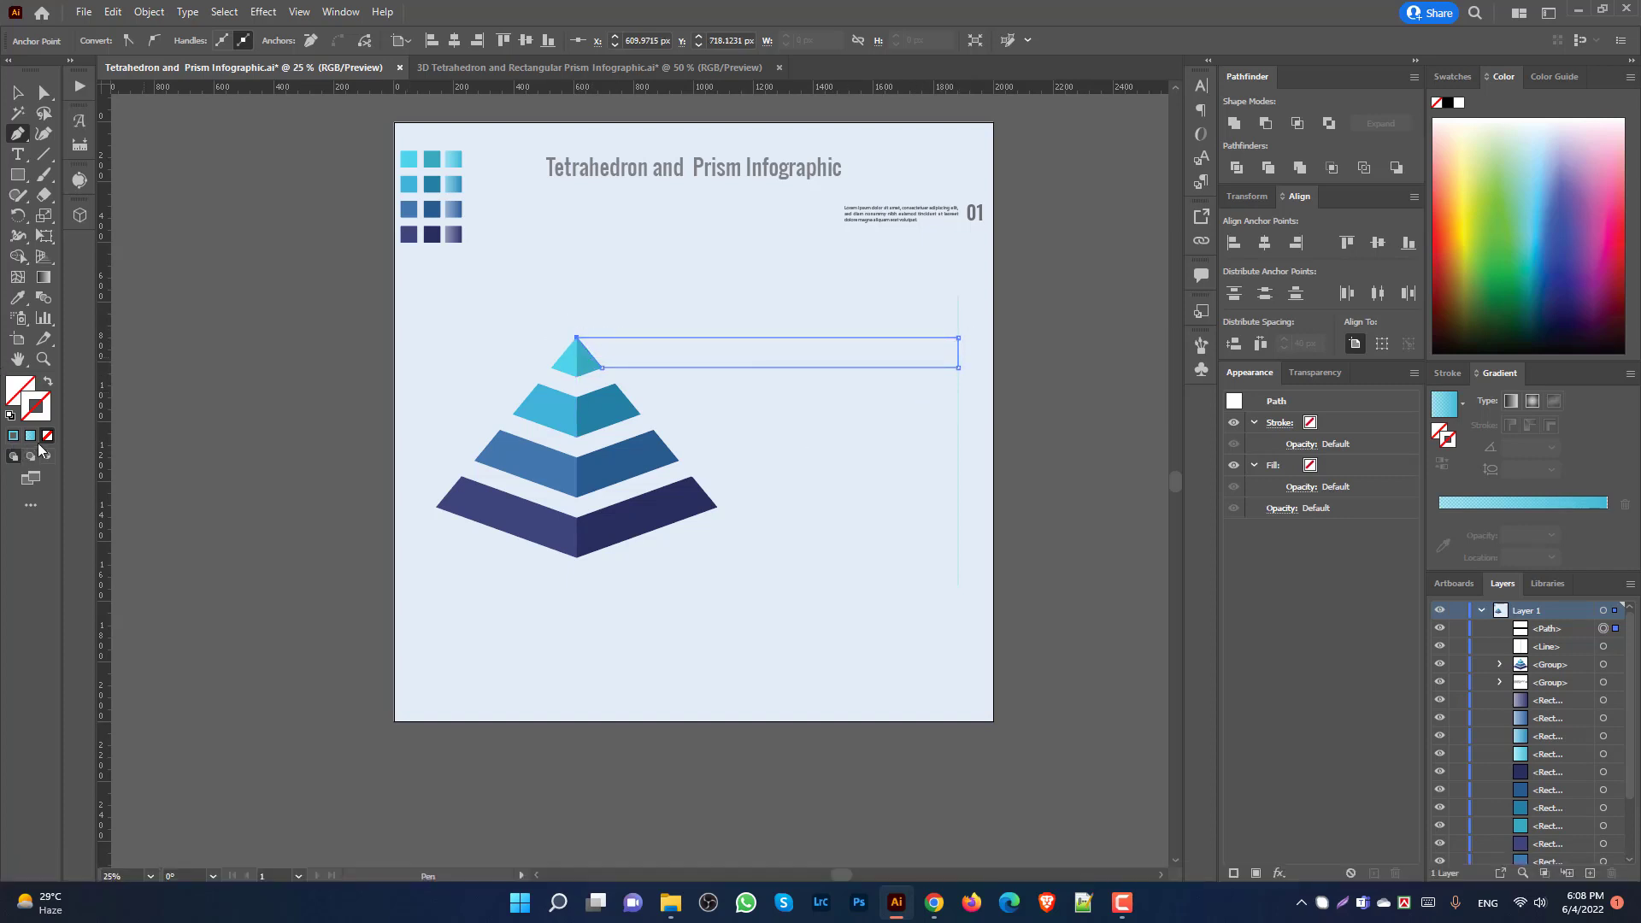
Step: Fill the new band with the light-blue gradient sampled from the palette square
{"action": "key", "text": "i"}
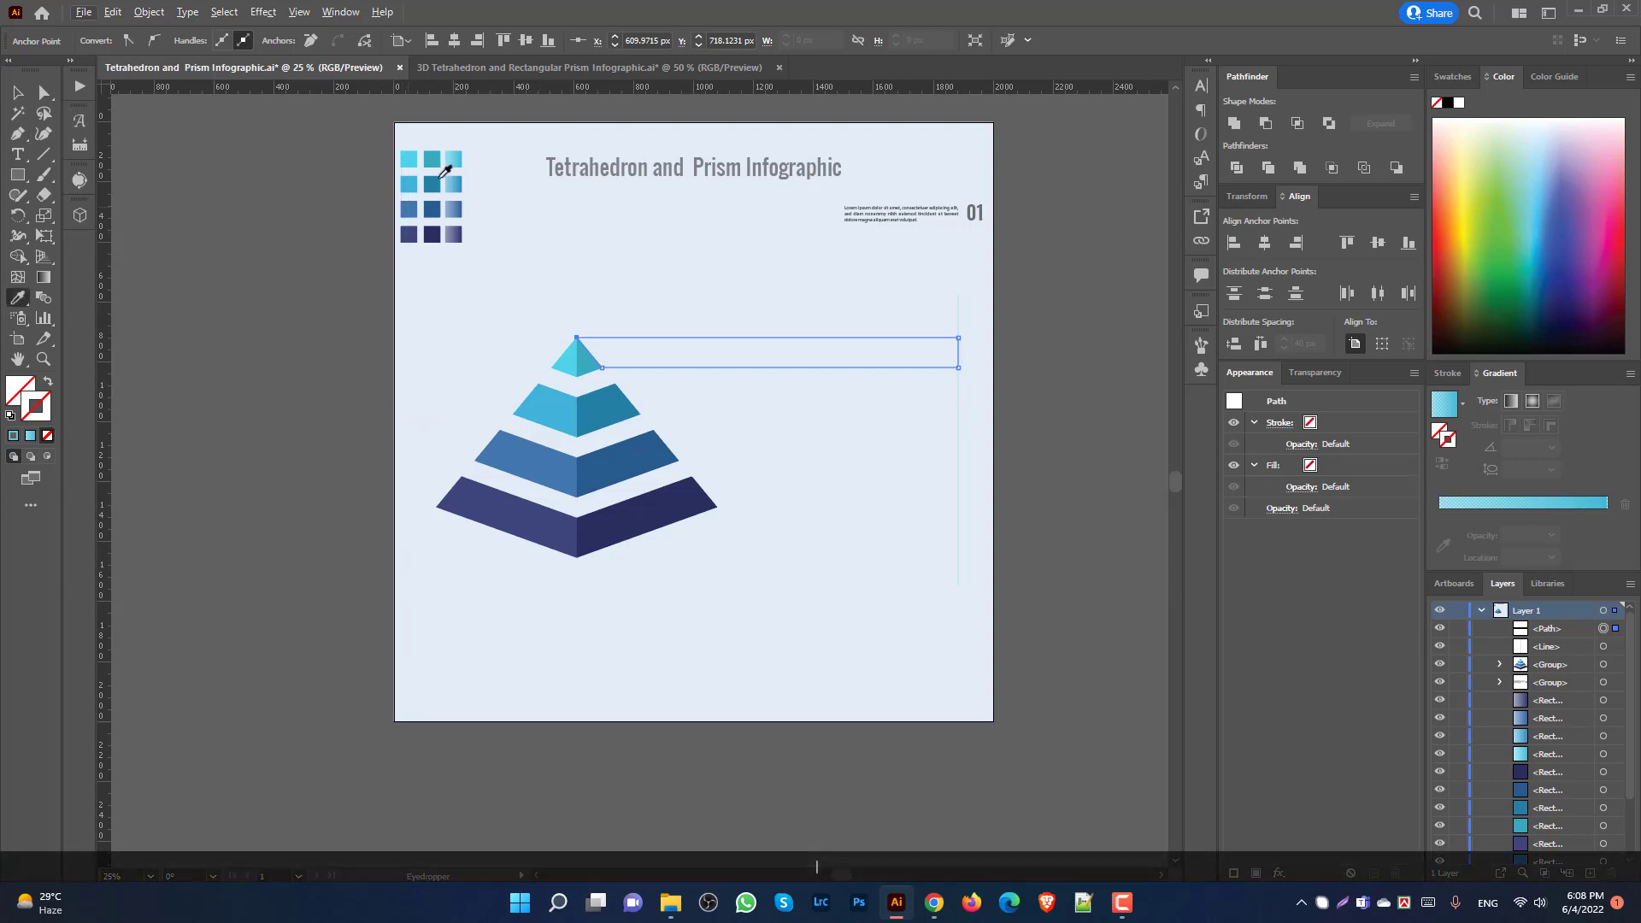
{"action": "left_click", "coordinate": [453, 157]}
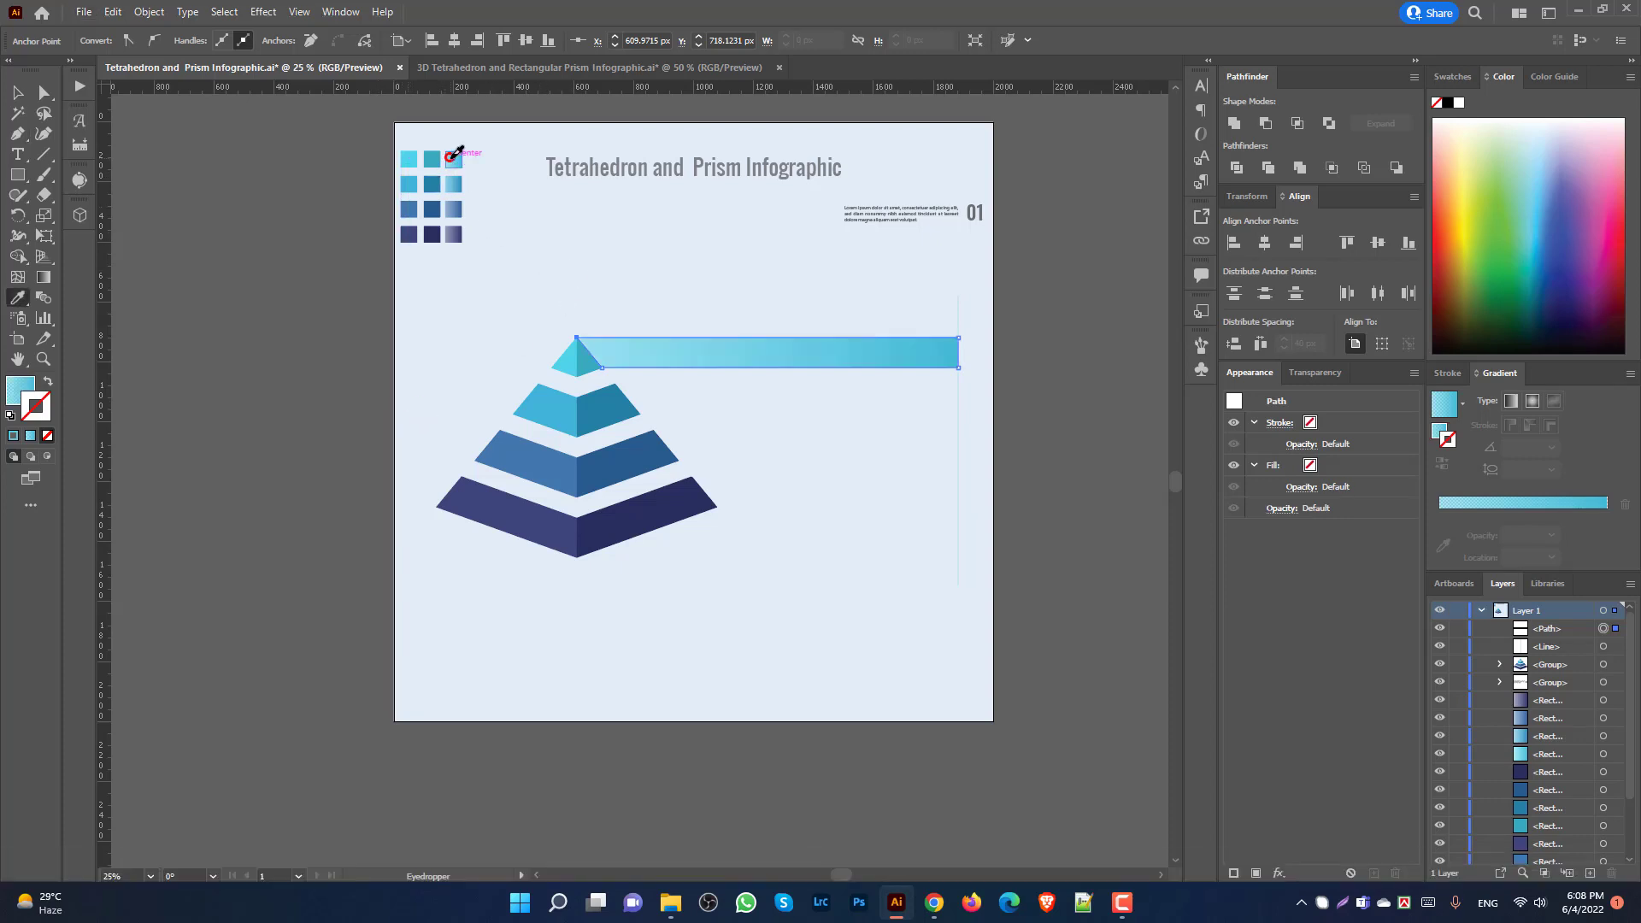
{"action": "left_click", "coordinate": [19, 91]}
{"action": "left_click", "coordinate": [487, 363]}
{"action": "scroll", "coordinate": [675, 387], "scroll_direction": "up", "scroll_amount": 2}
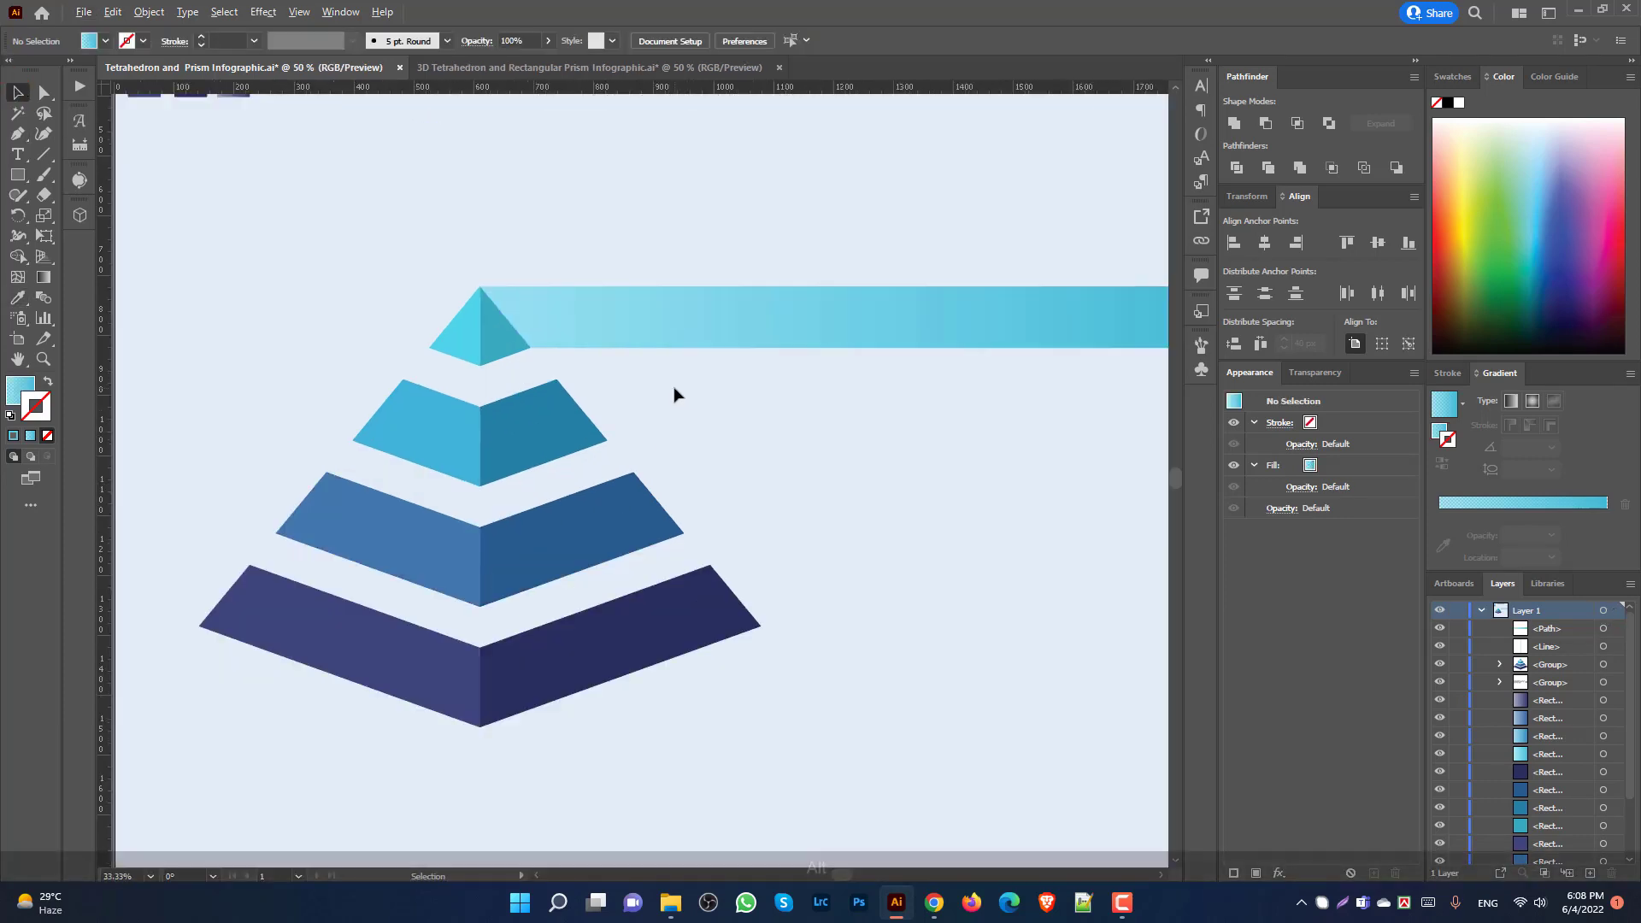
{"action": "scroll", "coordinate": [560, 348], "scroll_direction": "down", "scroll_amount": 1}
{"action": "scroll", "coordinate": [801, 362], "scroll_direction": "up", "scroll_amount": 1}
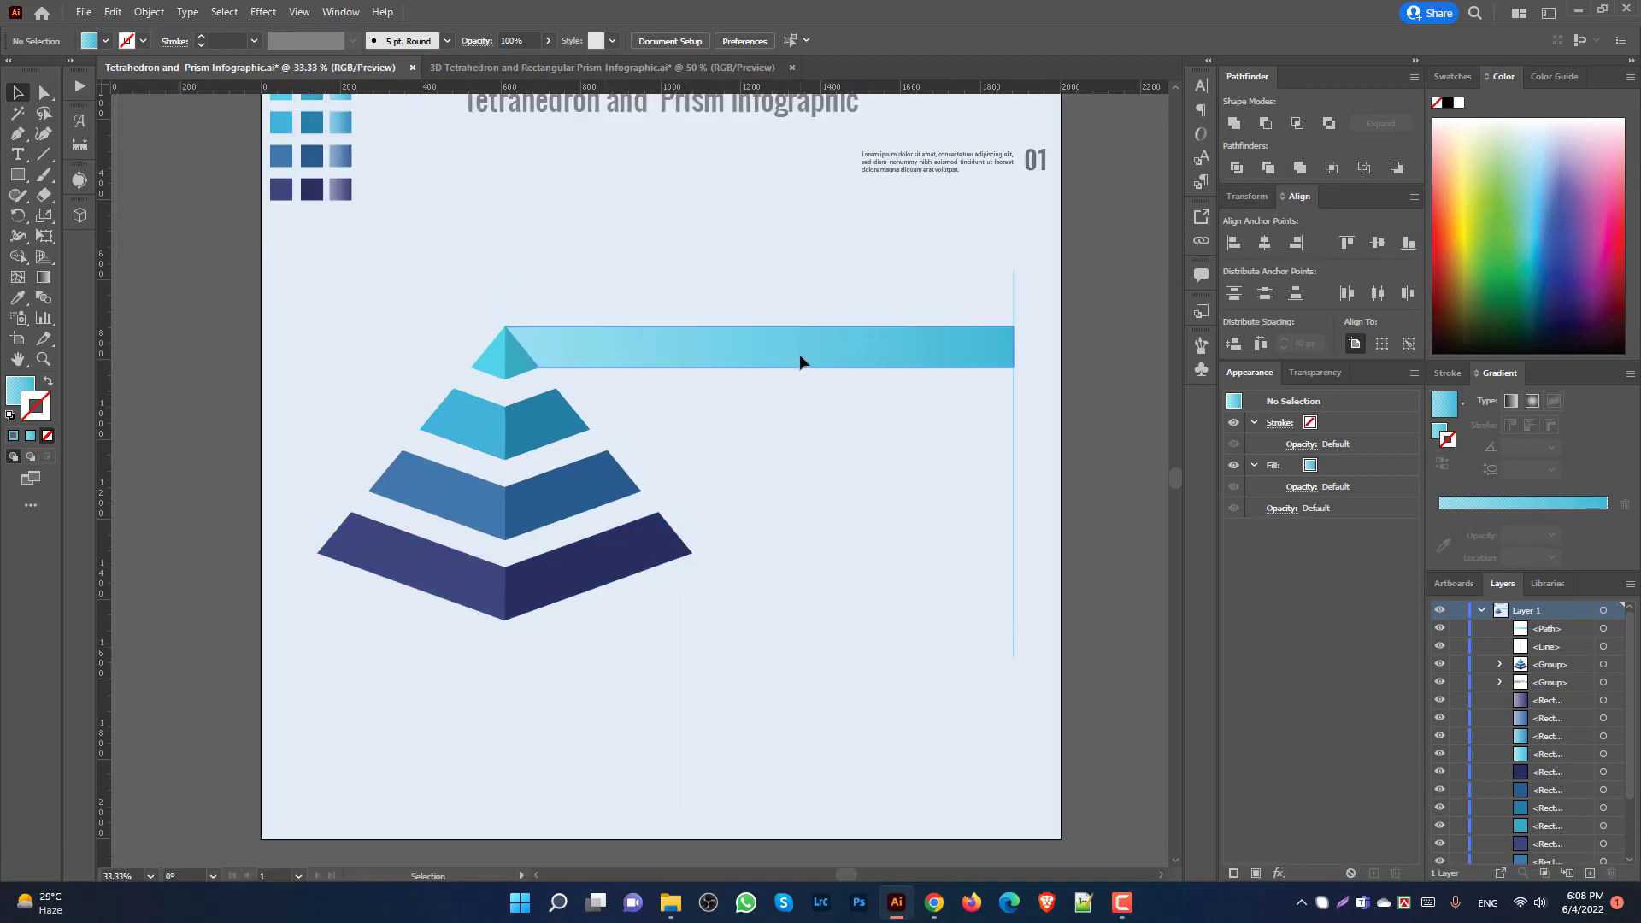
{"action": "scroll", "coordinate": [803, 363], "scroll_direction": "up", "scroll_amount": 2}
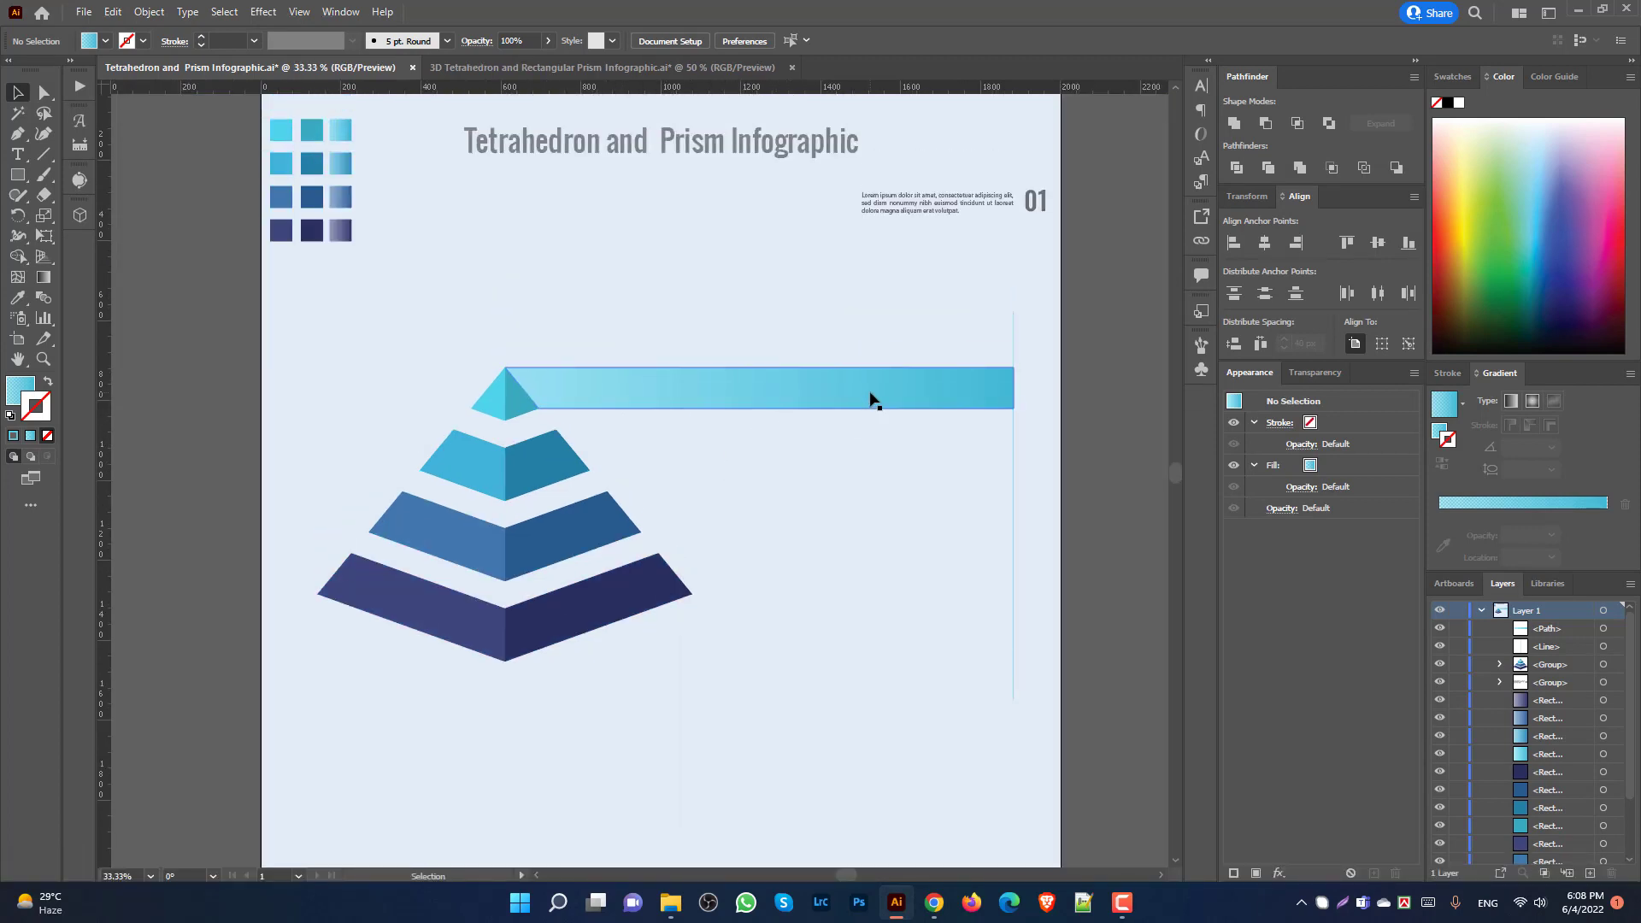
{"action": "left_click", "coordinate": [552, 463]}
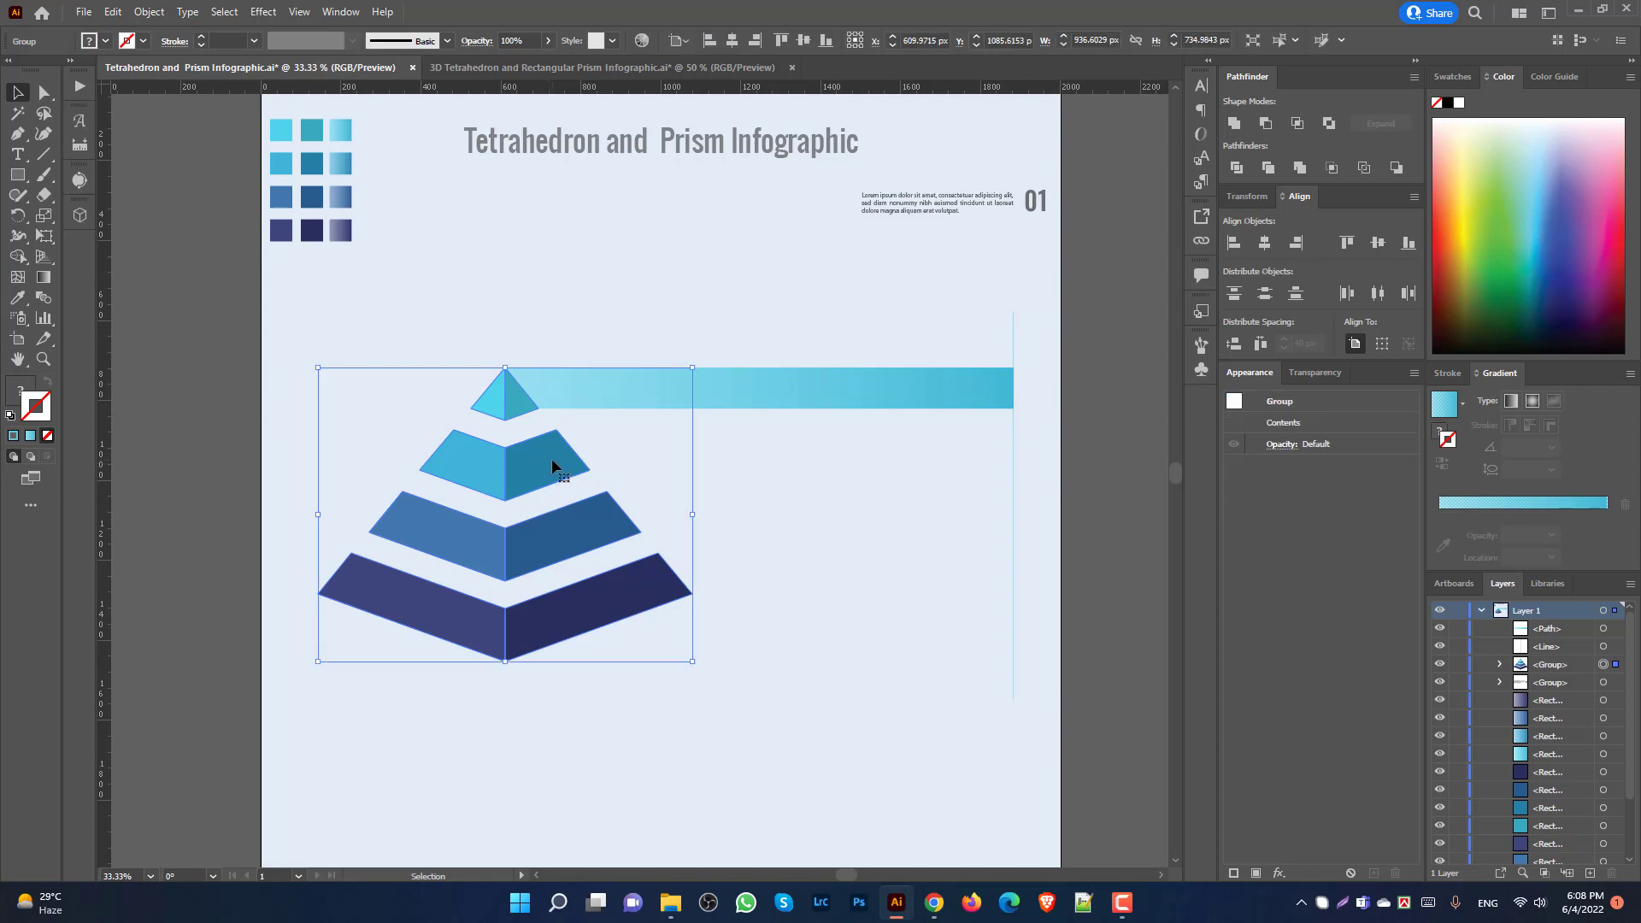
Step: Draw a closed bar from the second tier's corners across to the vertical line
{"action": "key", "text": "p"}
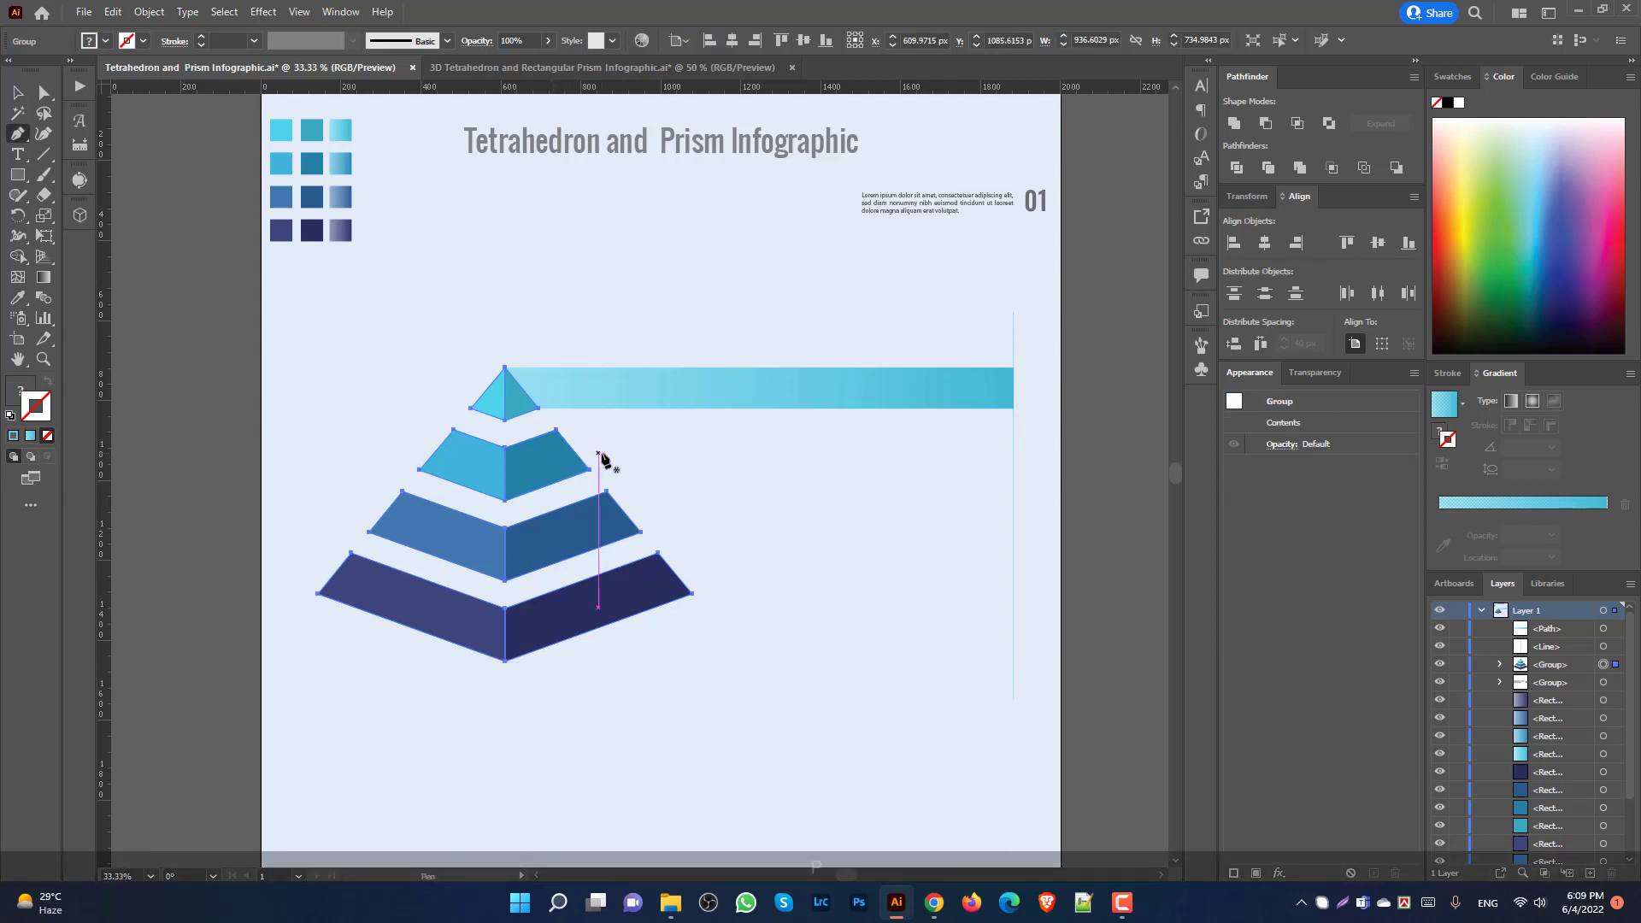
{"action": "left_click", "coordinate": [557, 430], "text": "shift"}
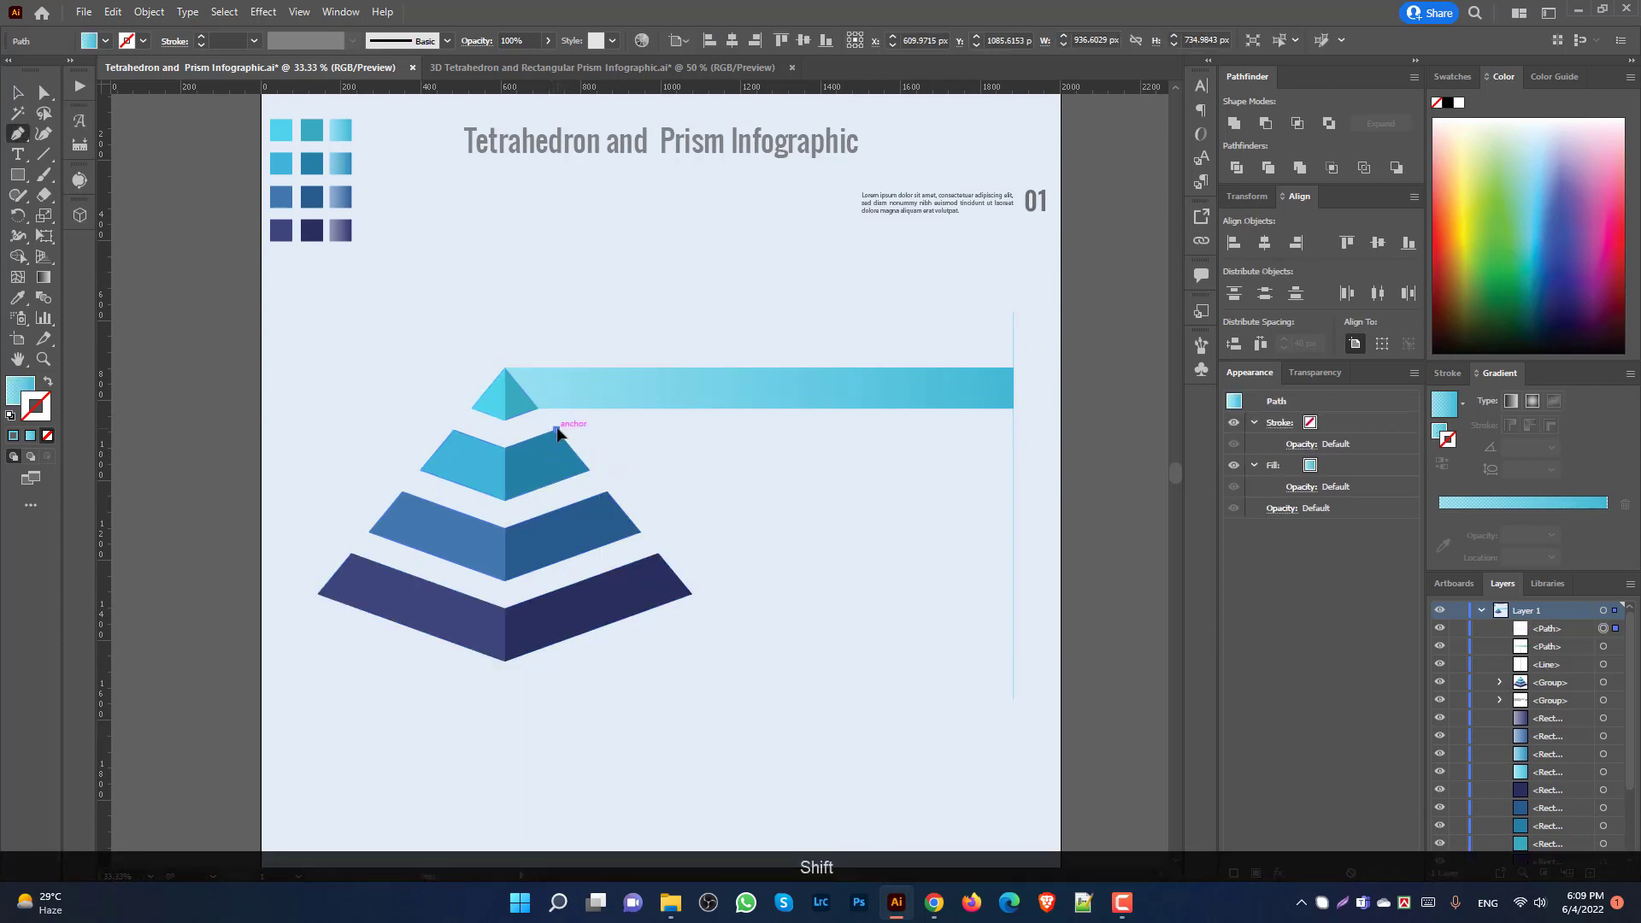
{"action": "left_click", "coordinate": [589, 469]}
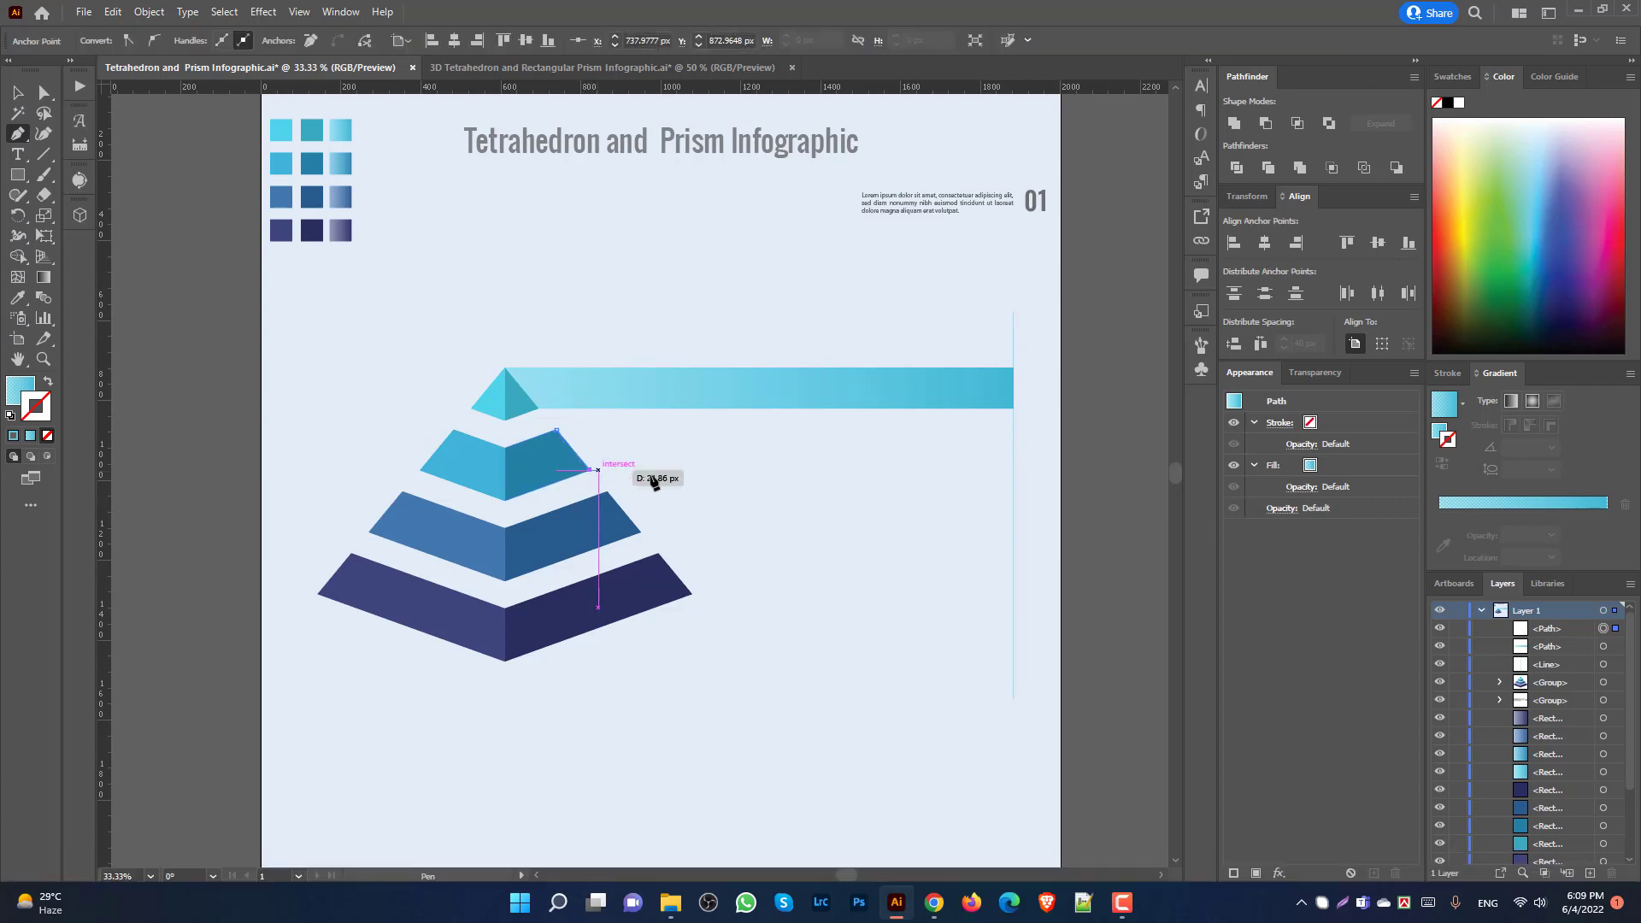
{"action": "left_click", "coordinate": [1013, 469], "text": "shift"}
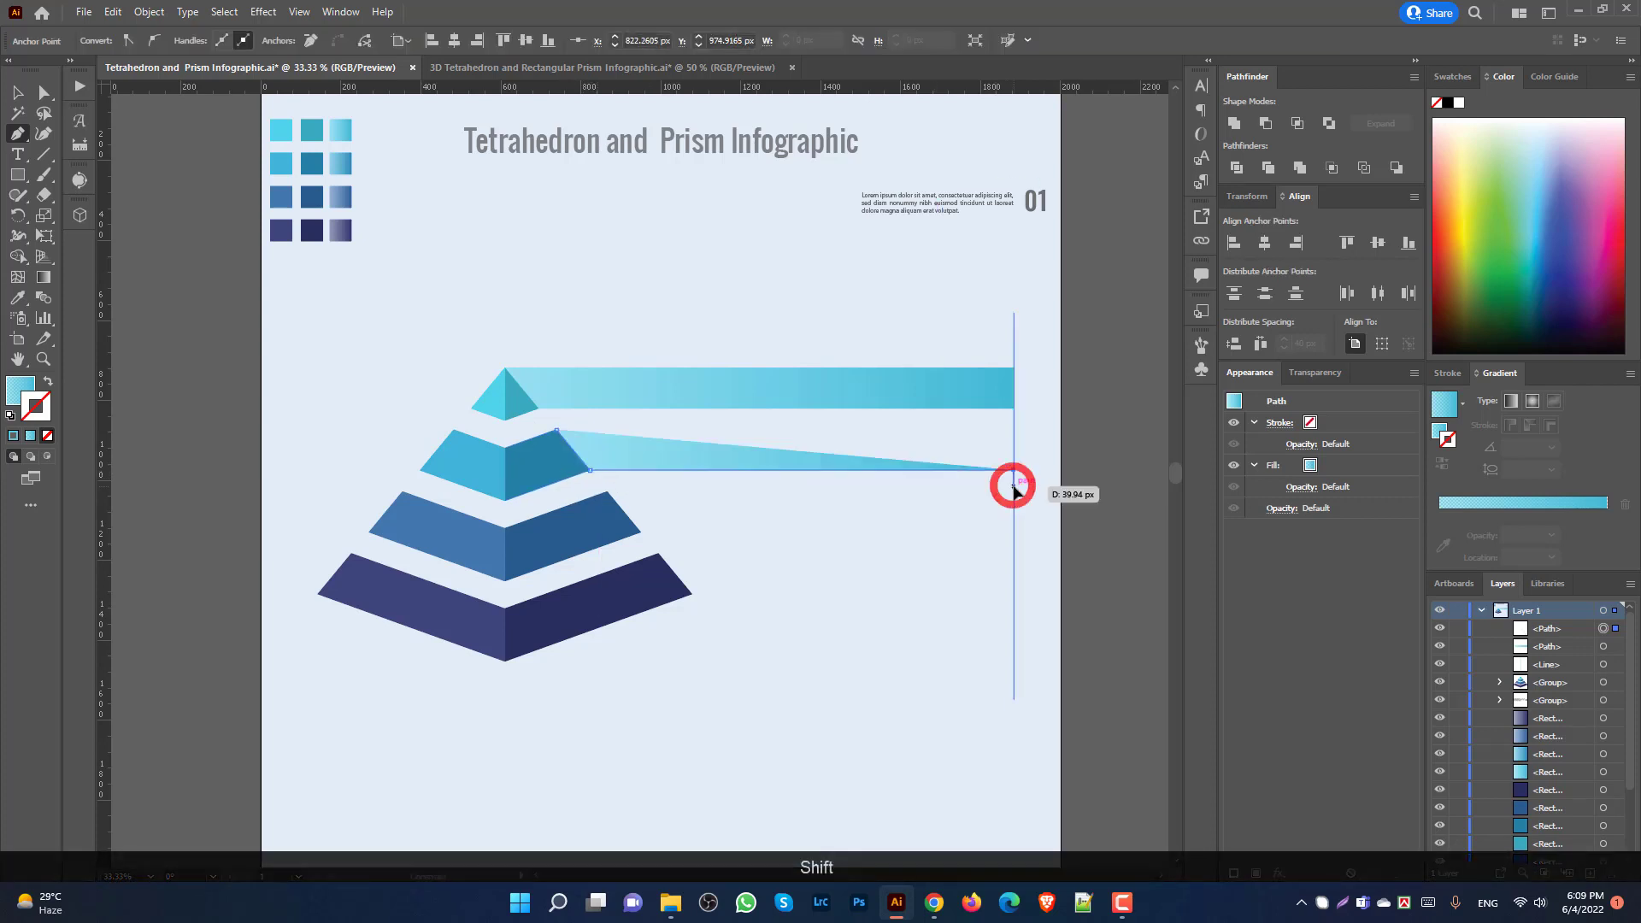
{"action": "left_click", "coordinate": [1014, 430], "text": "shift"}
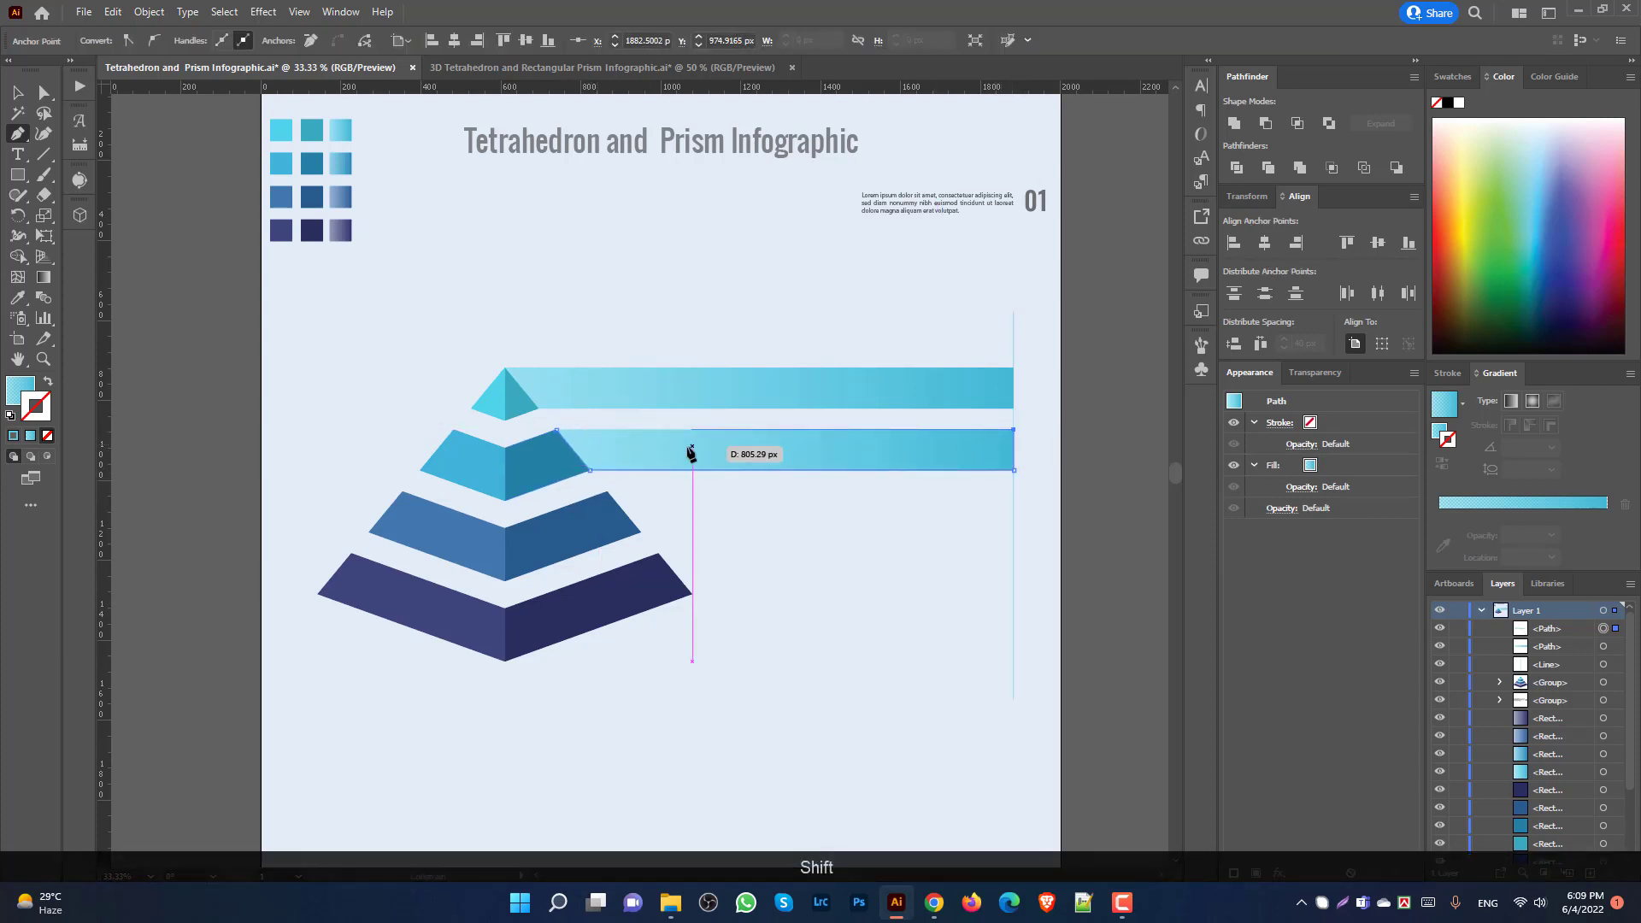
{"action": "left_click", "coordinate": [557, 430], "text": "shift"}
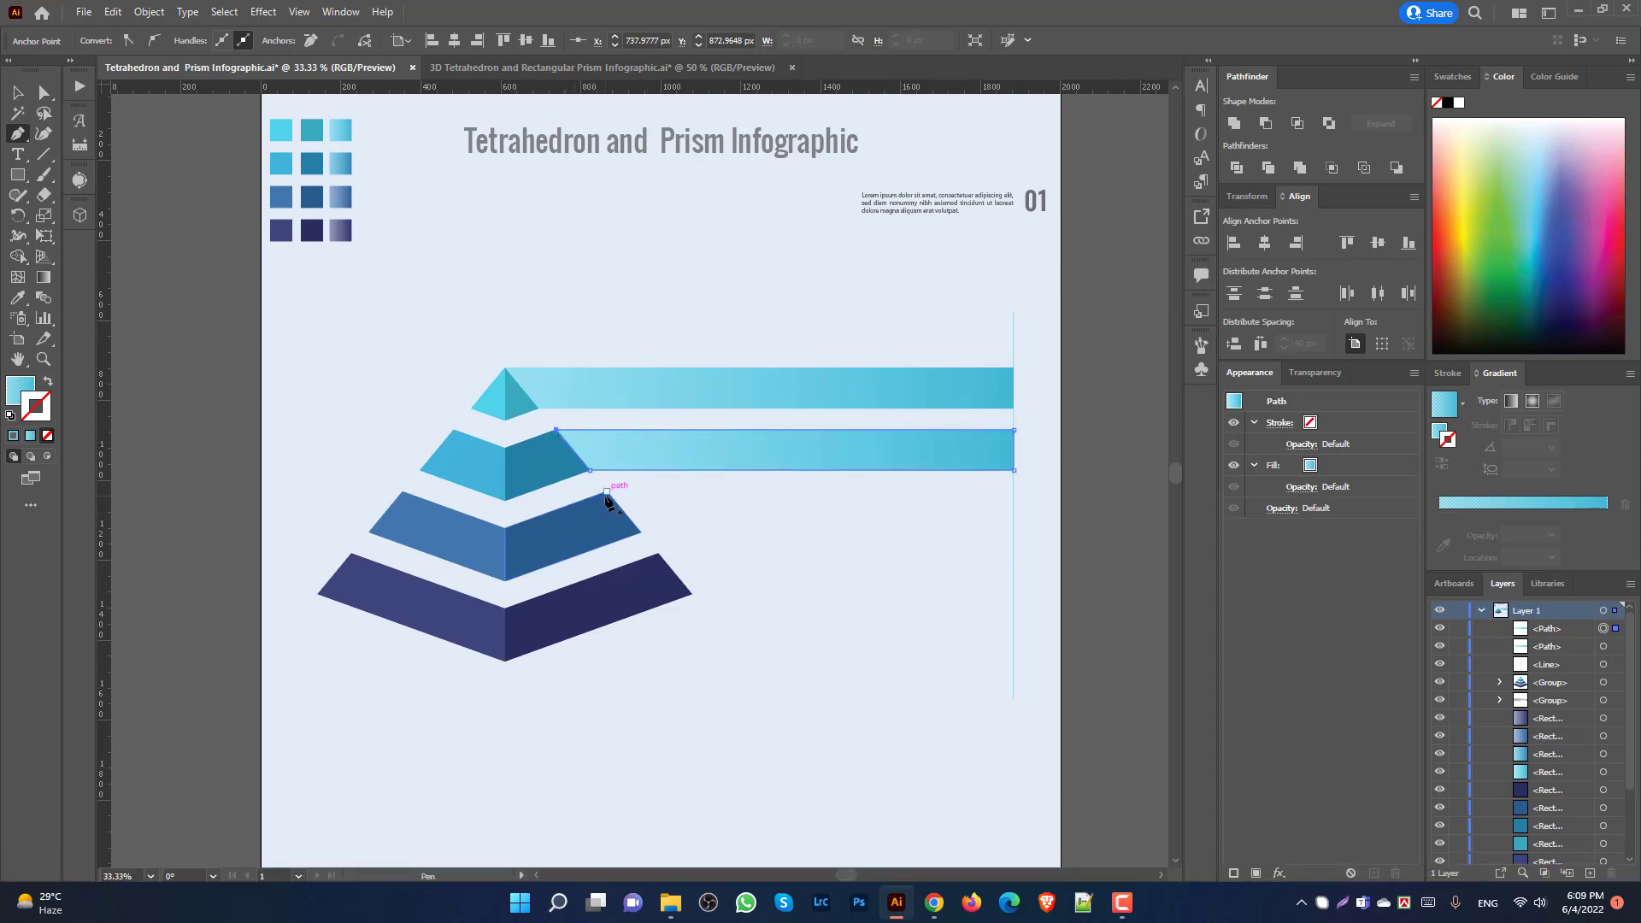
Step: Draw a closed bar from the third tier's corners across to the vertical line
{"action": "left_click", "coordinate": [606, 492]}
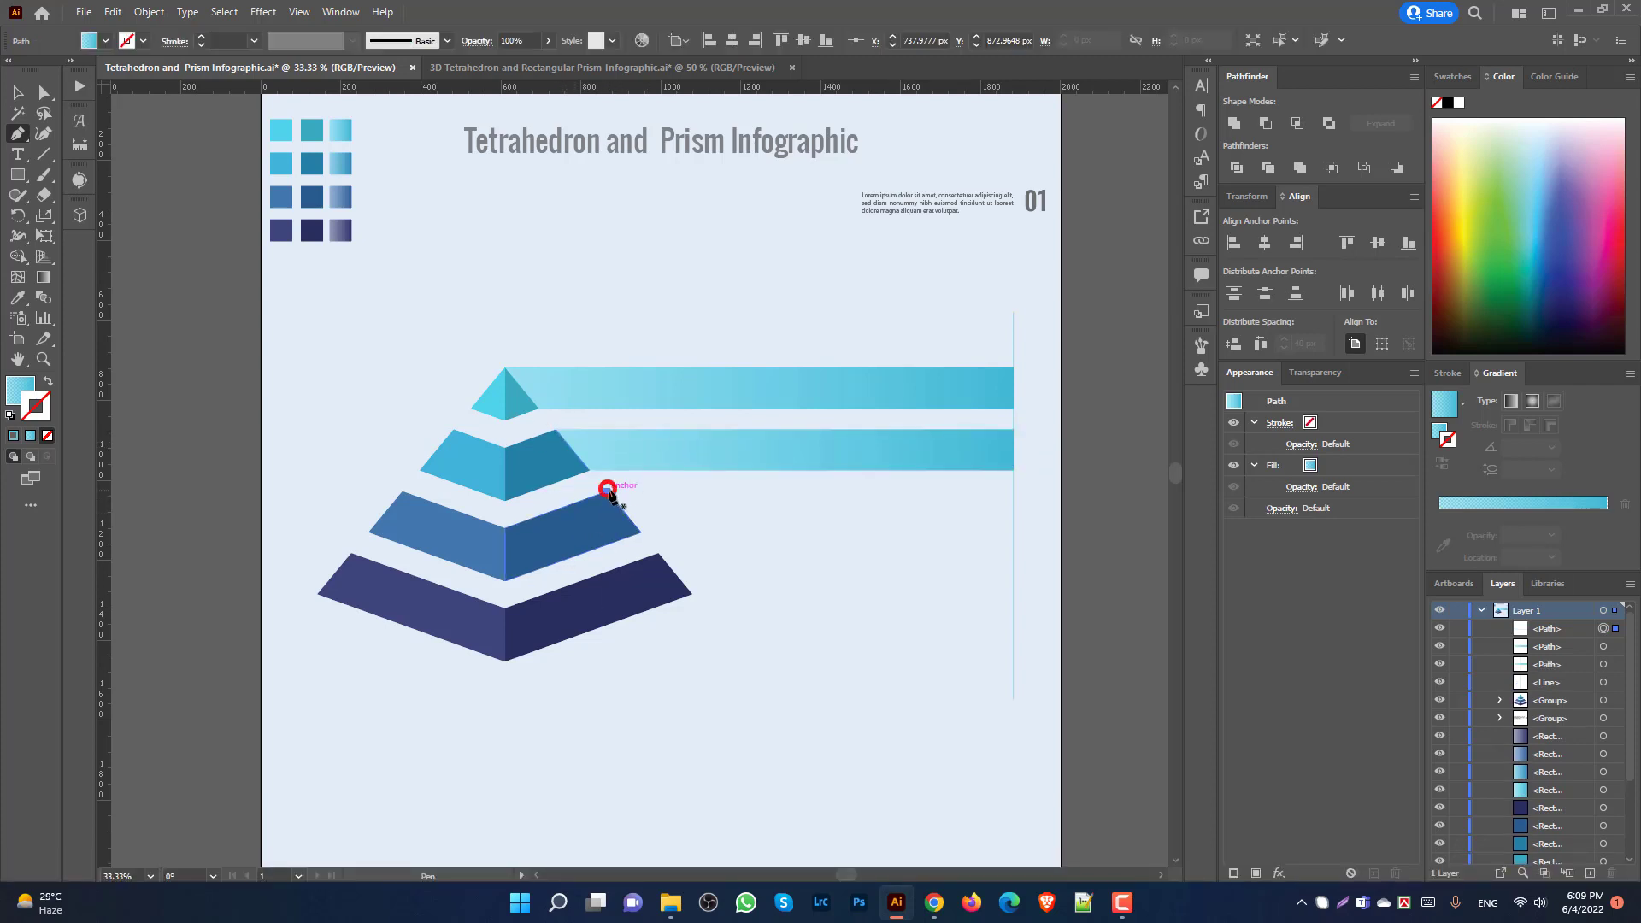
{"action": "left_click", "coordinate": [640, 533], "text": "shift"}
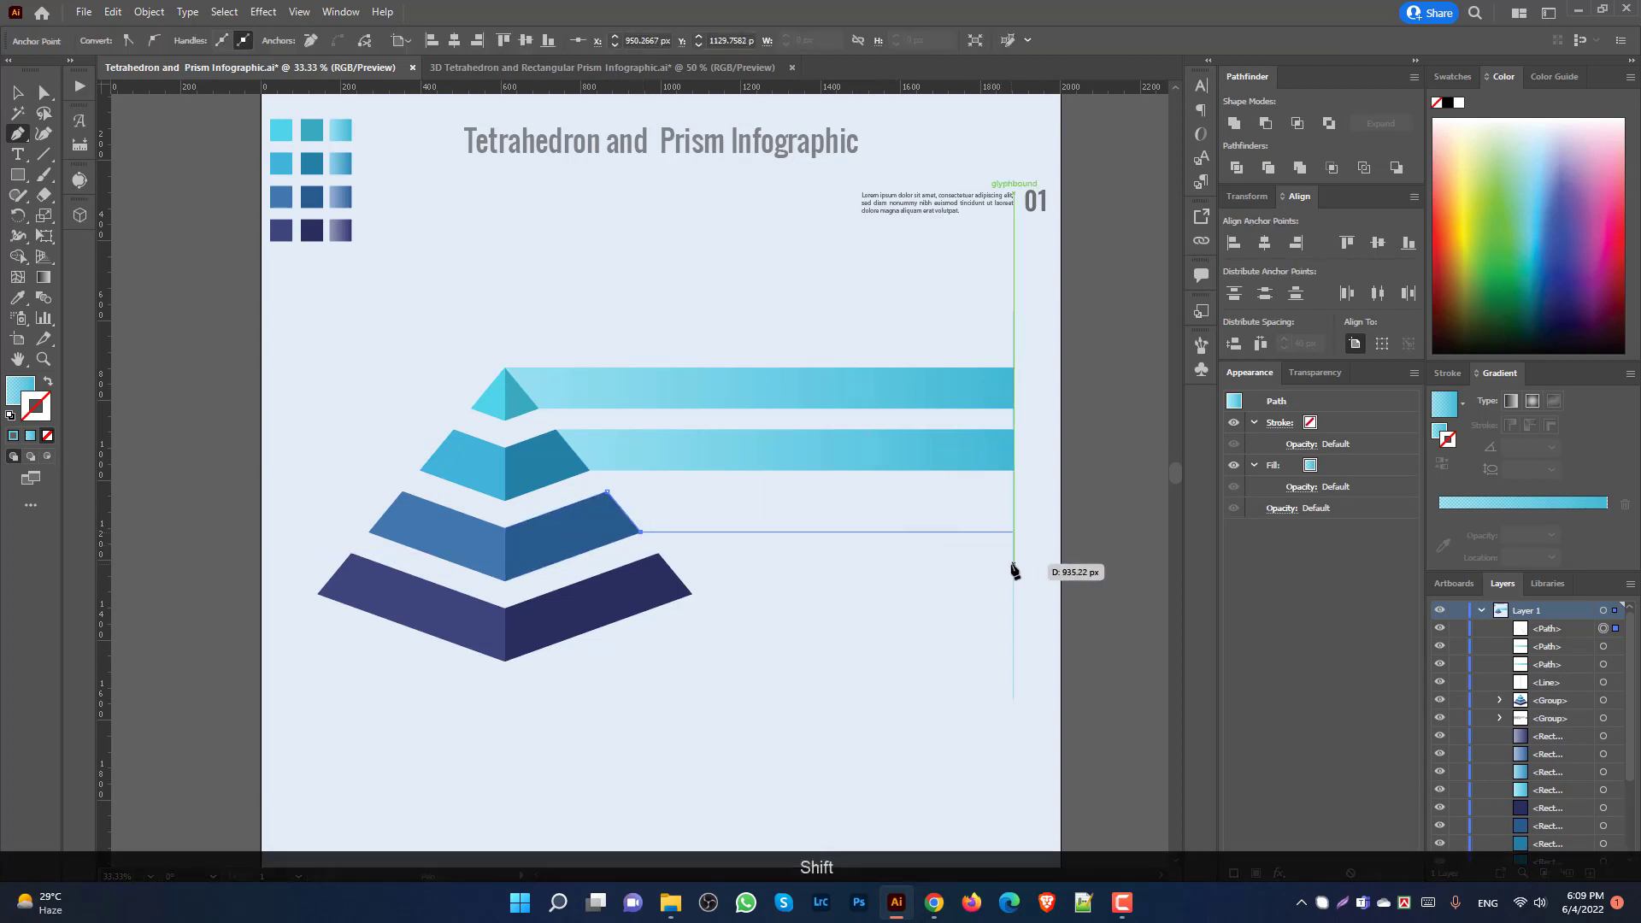
{"action": "left_click", "coordinate": [1014, 532], "text": "shift"}
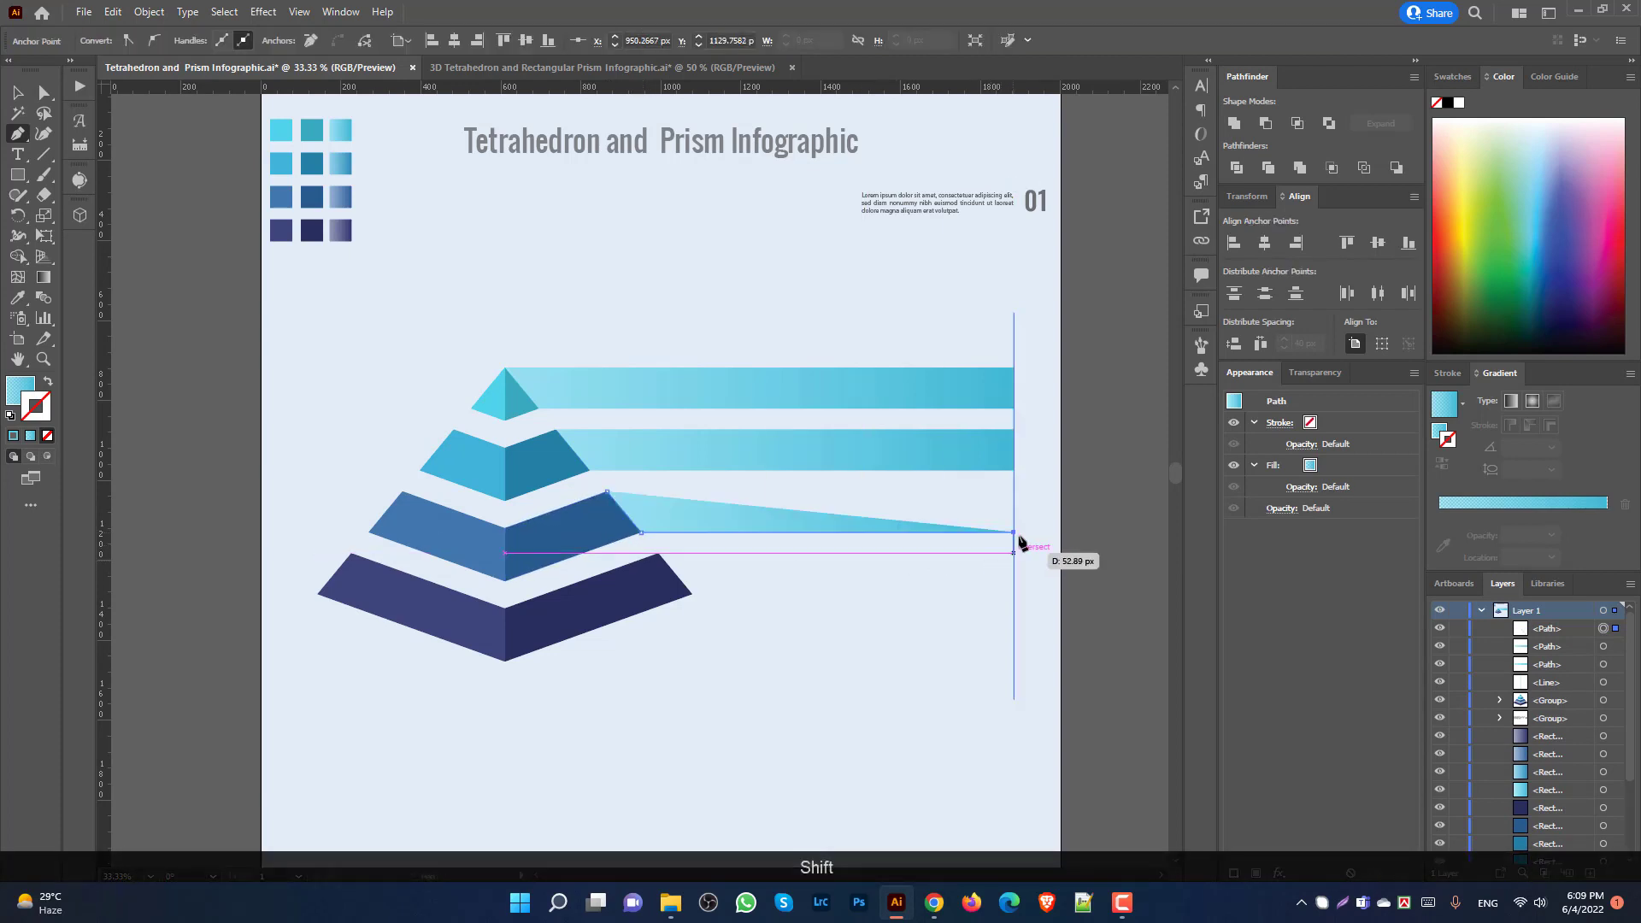
{"action": "left_click", "coordinate": [1010, 493], "text": "shift"}
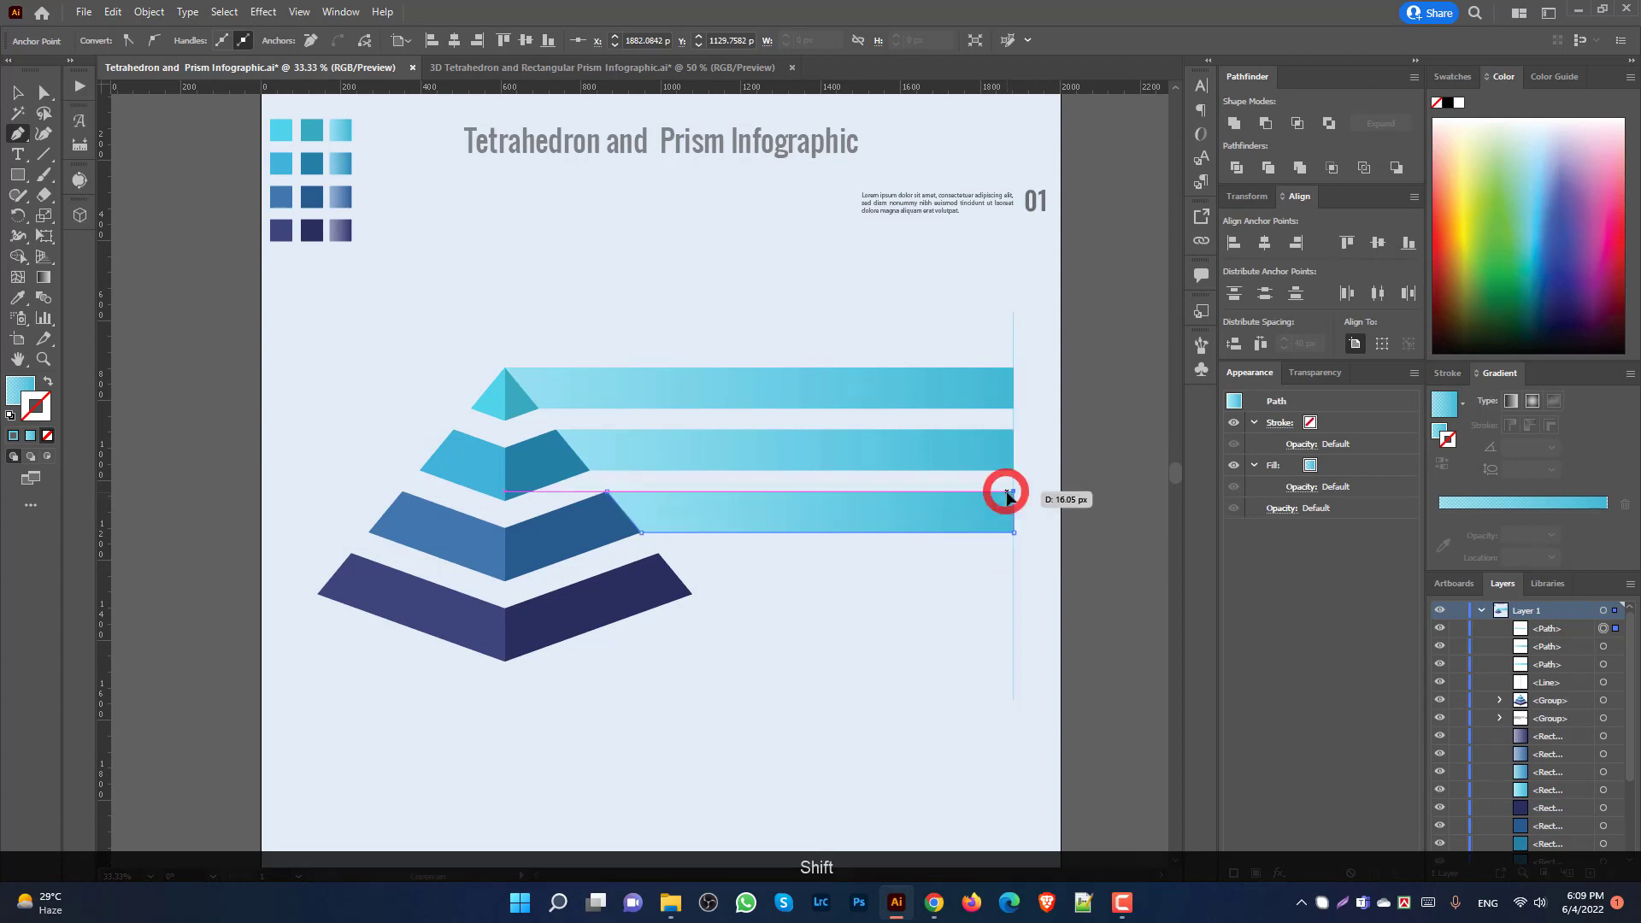
{"action": "left_click", "coordinate": [607, 493], "text": "shift"}
{"action": "key", "text": "Return"}
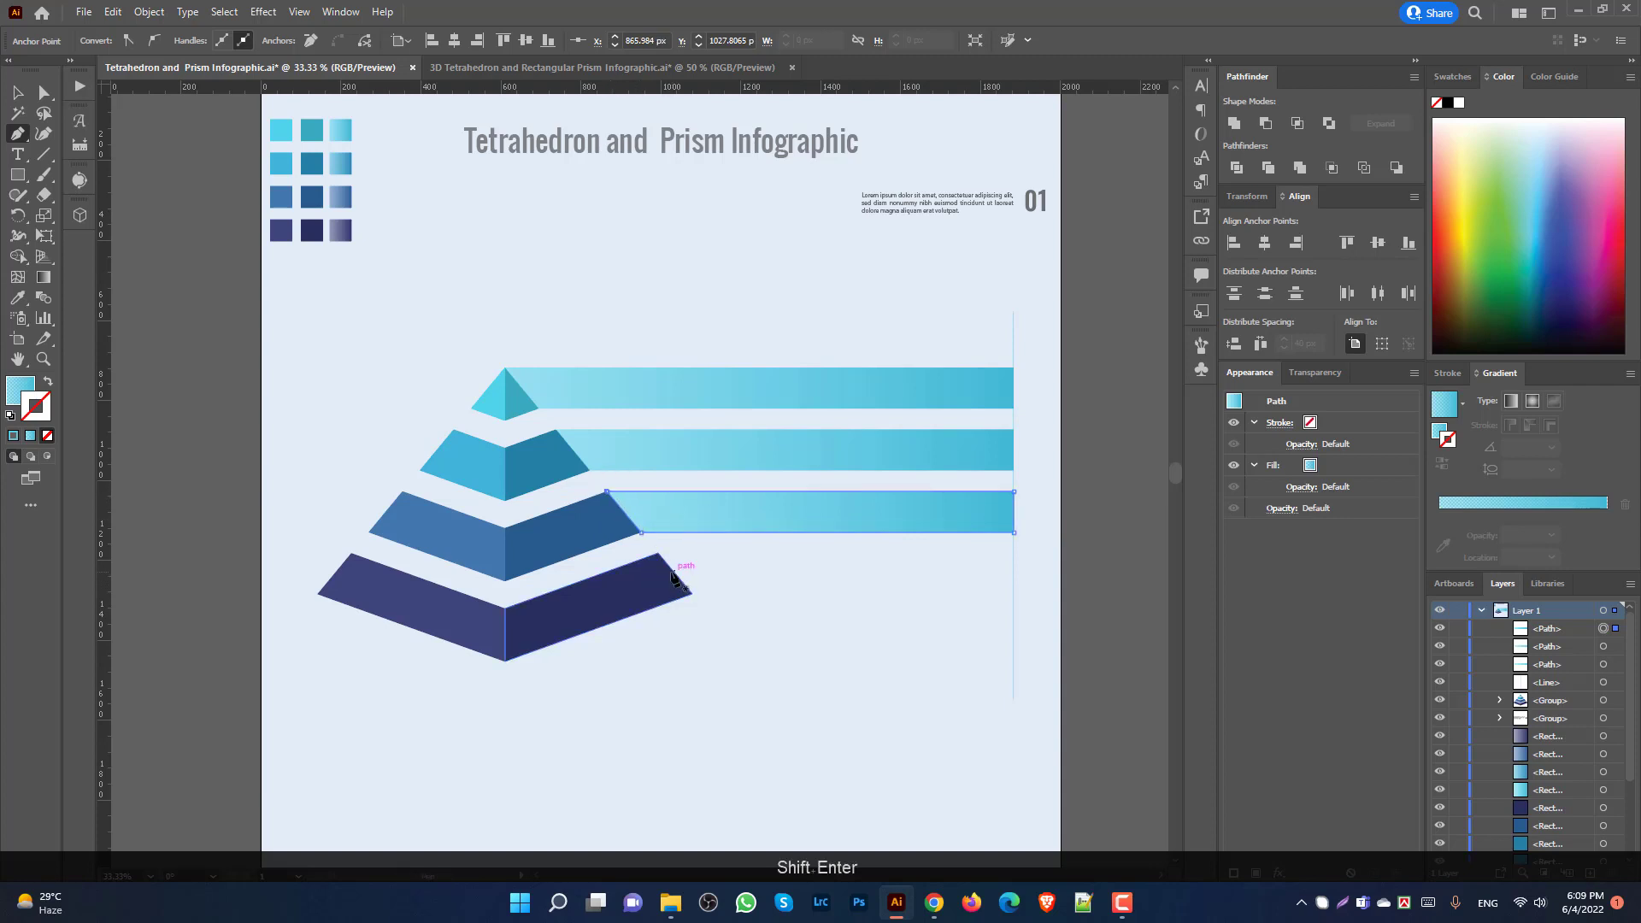
Step: Draw a closed bar from the bottom tier's corners across to the vertical line
{"action": "left_click", "coordinate": [658, 553]}
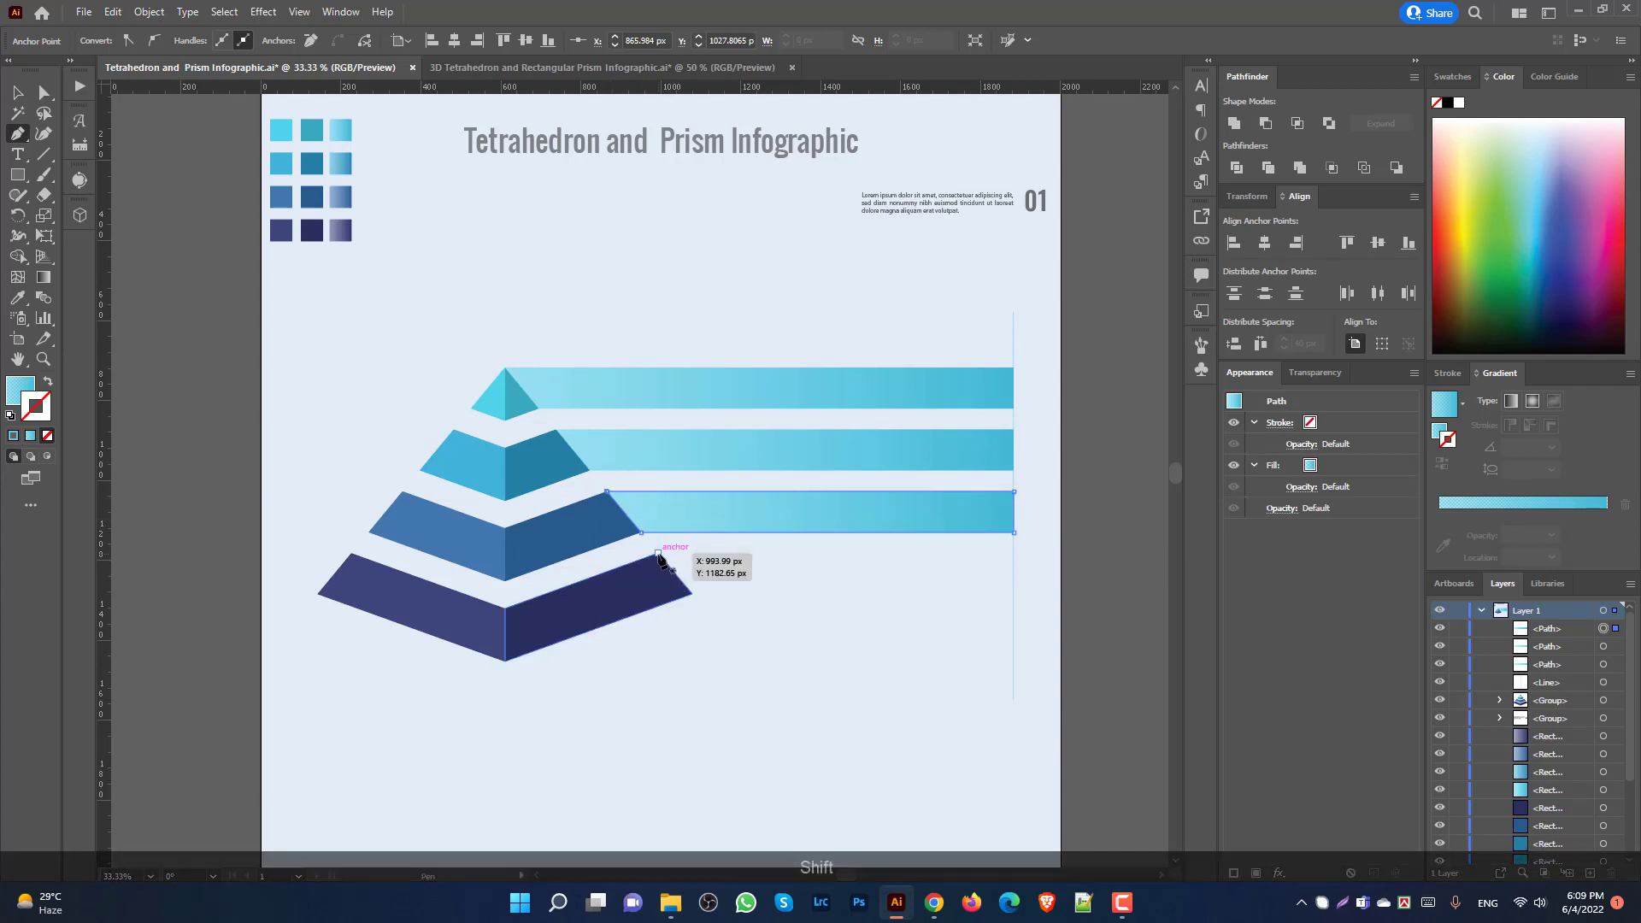
{"action": "left_click", "coordinate": [693, 593]}
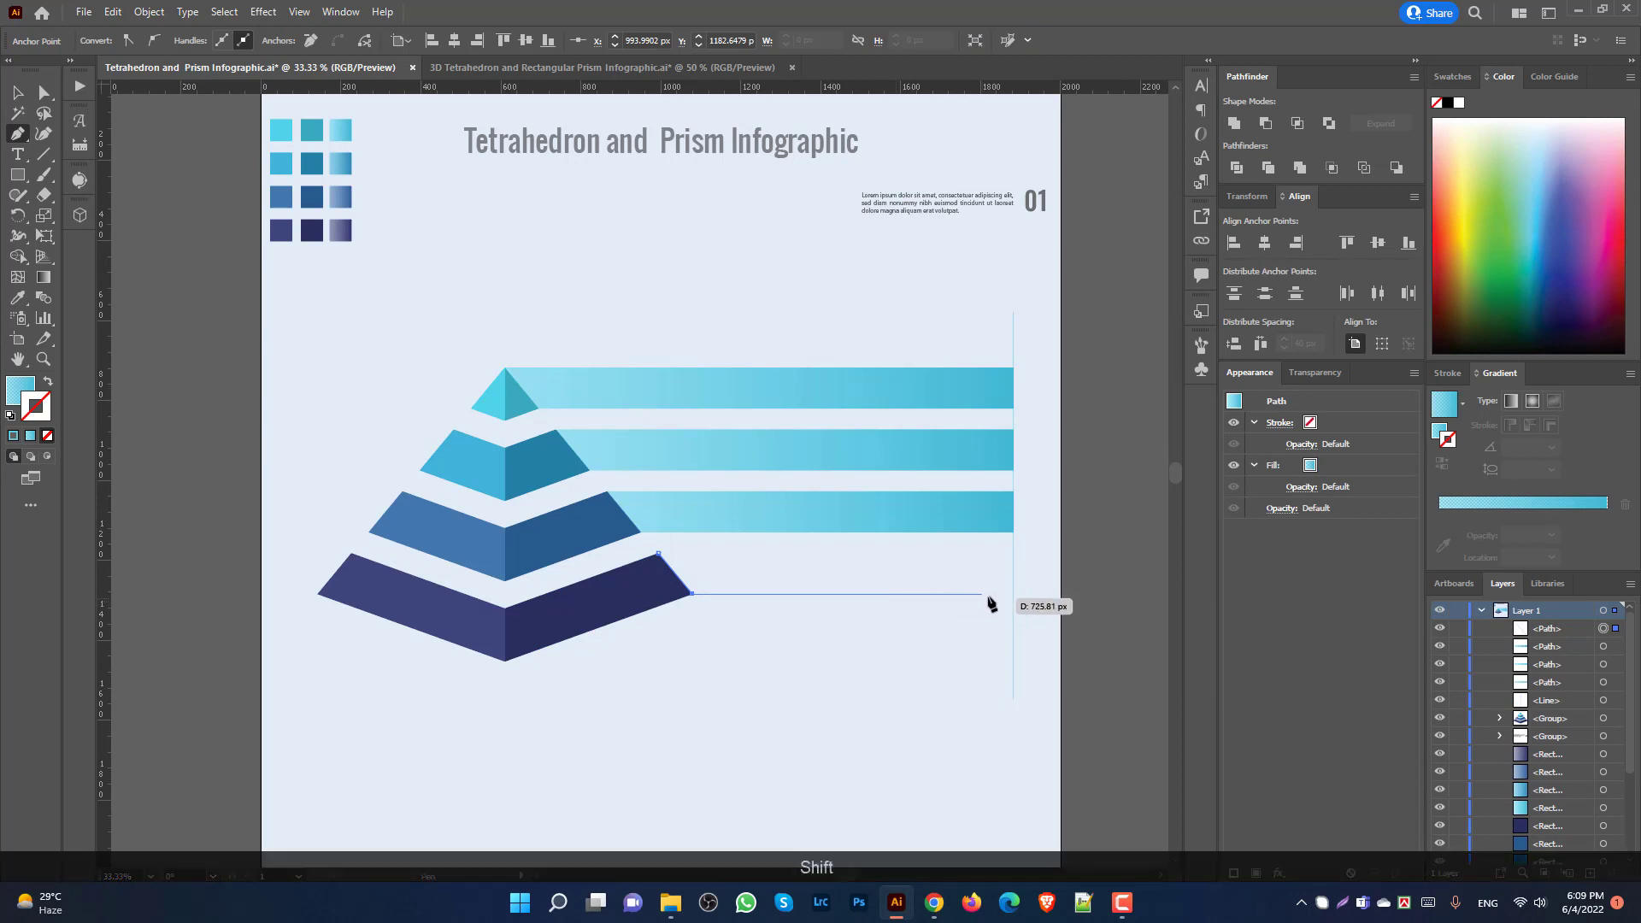
{"action": "left_click", "coordinate": [1013, 594]}
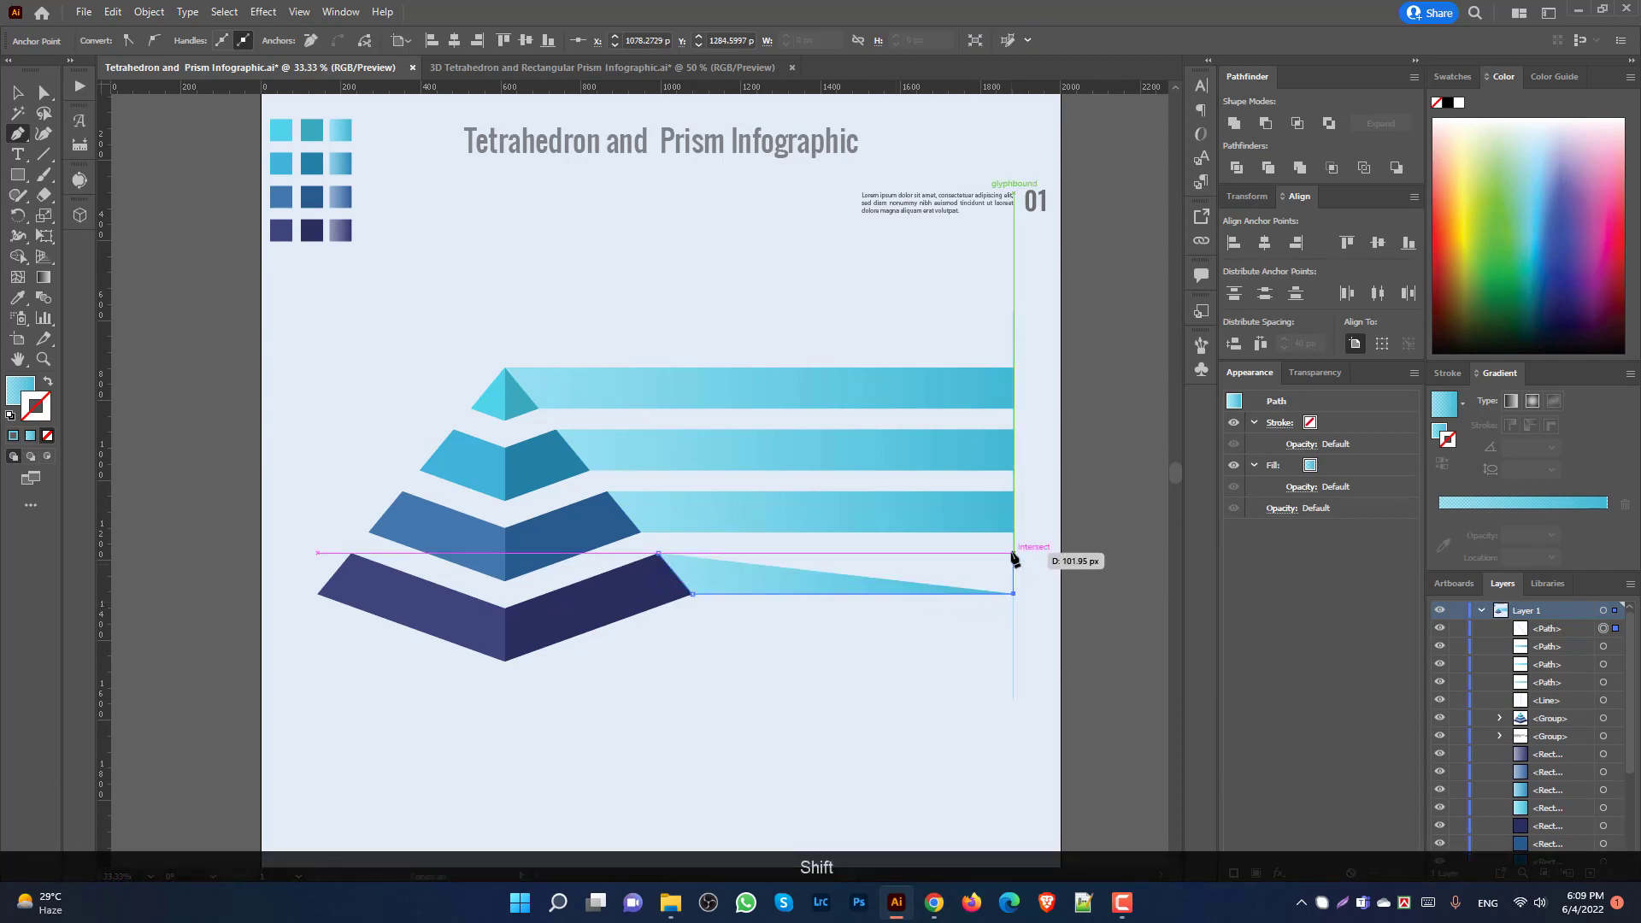
{"action": "left_click", "coordinate": [1013, 554]}
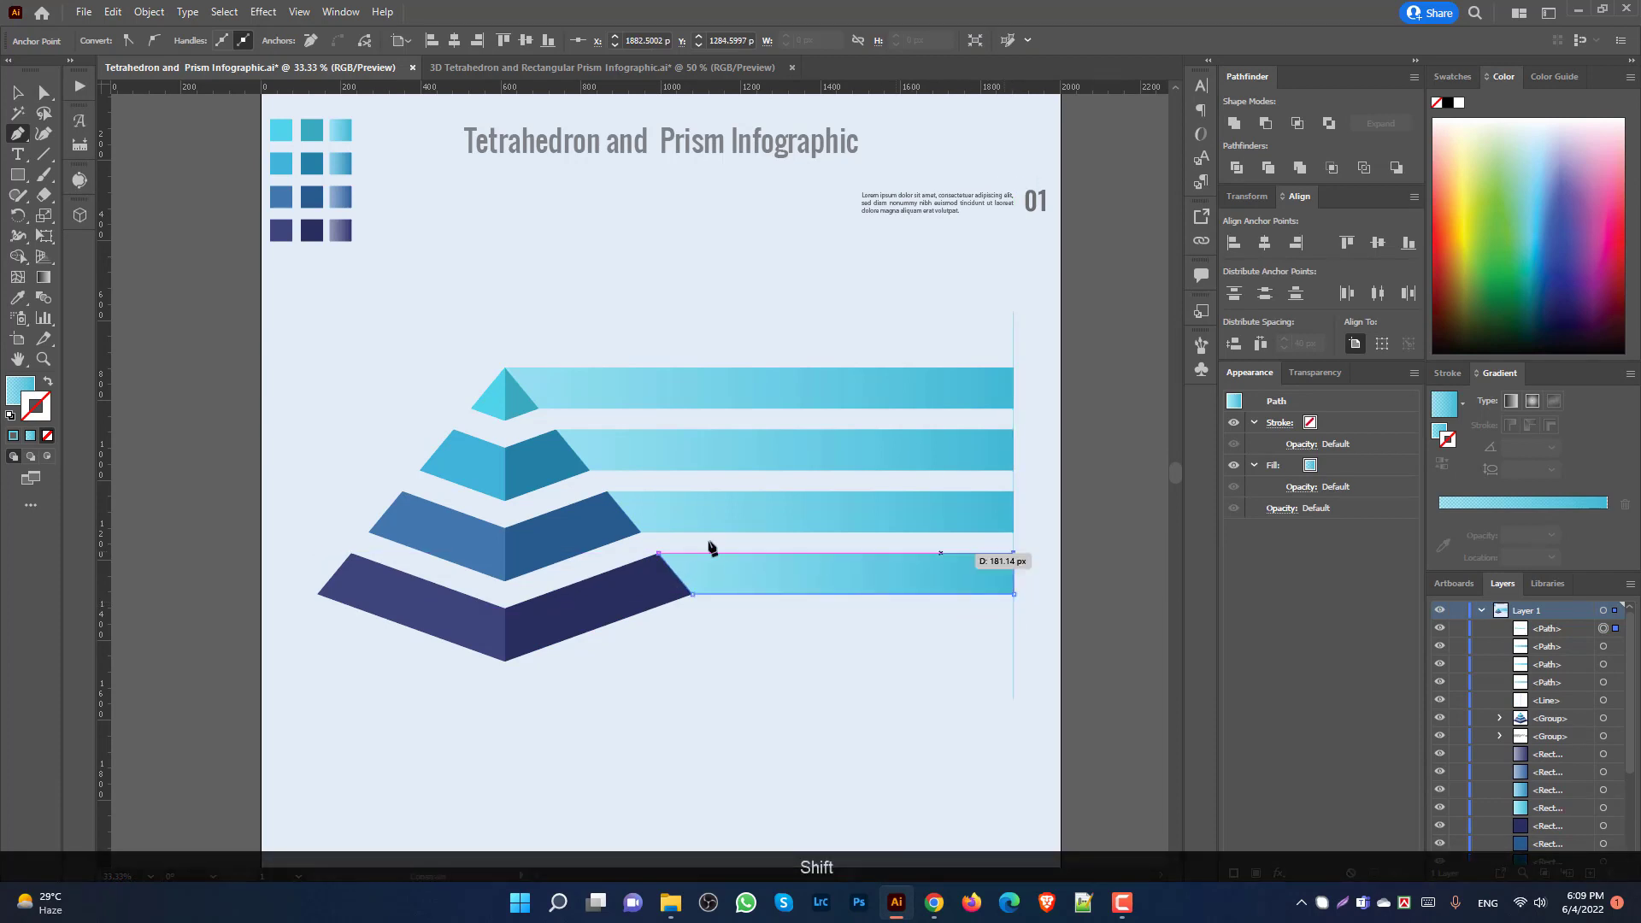
{"action": "left_click", "coordinate": [658, 555]}
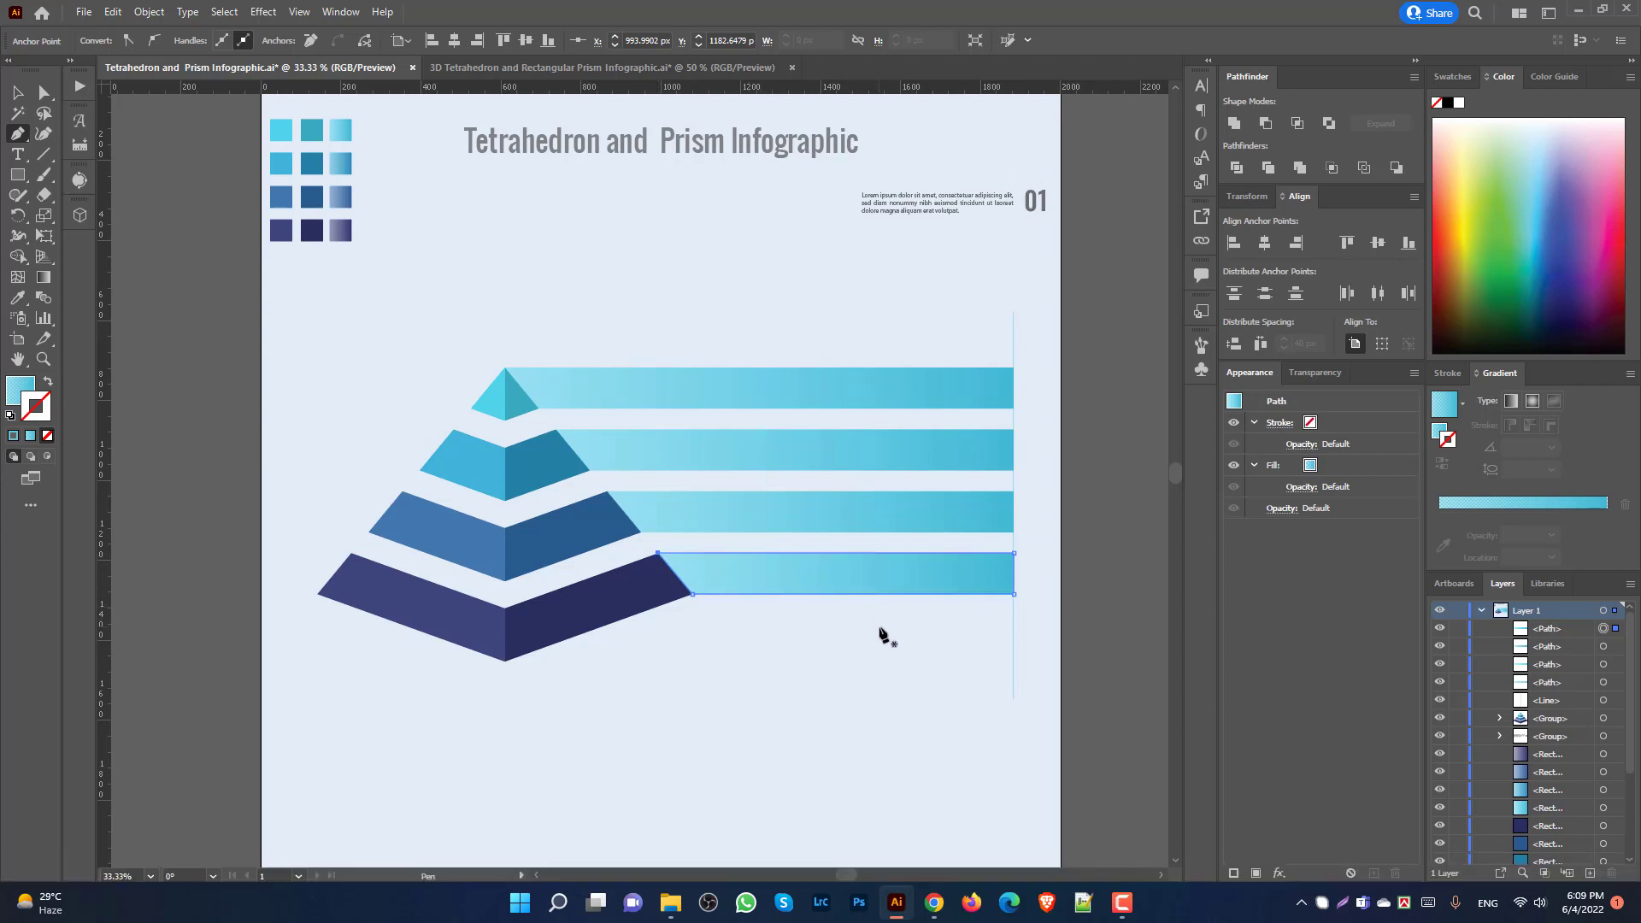
{"action": "key", "text": "Return"}
Step: Give the second, third and bottom bars the darker blue, grey-blue and dark purple palette gradients
{"action": "left_click", "coordinate": [44, 92]}
{"action": "left_click", "coordinate": [680, 302]}
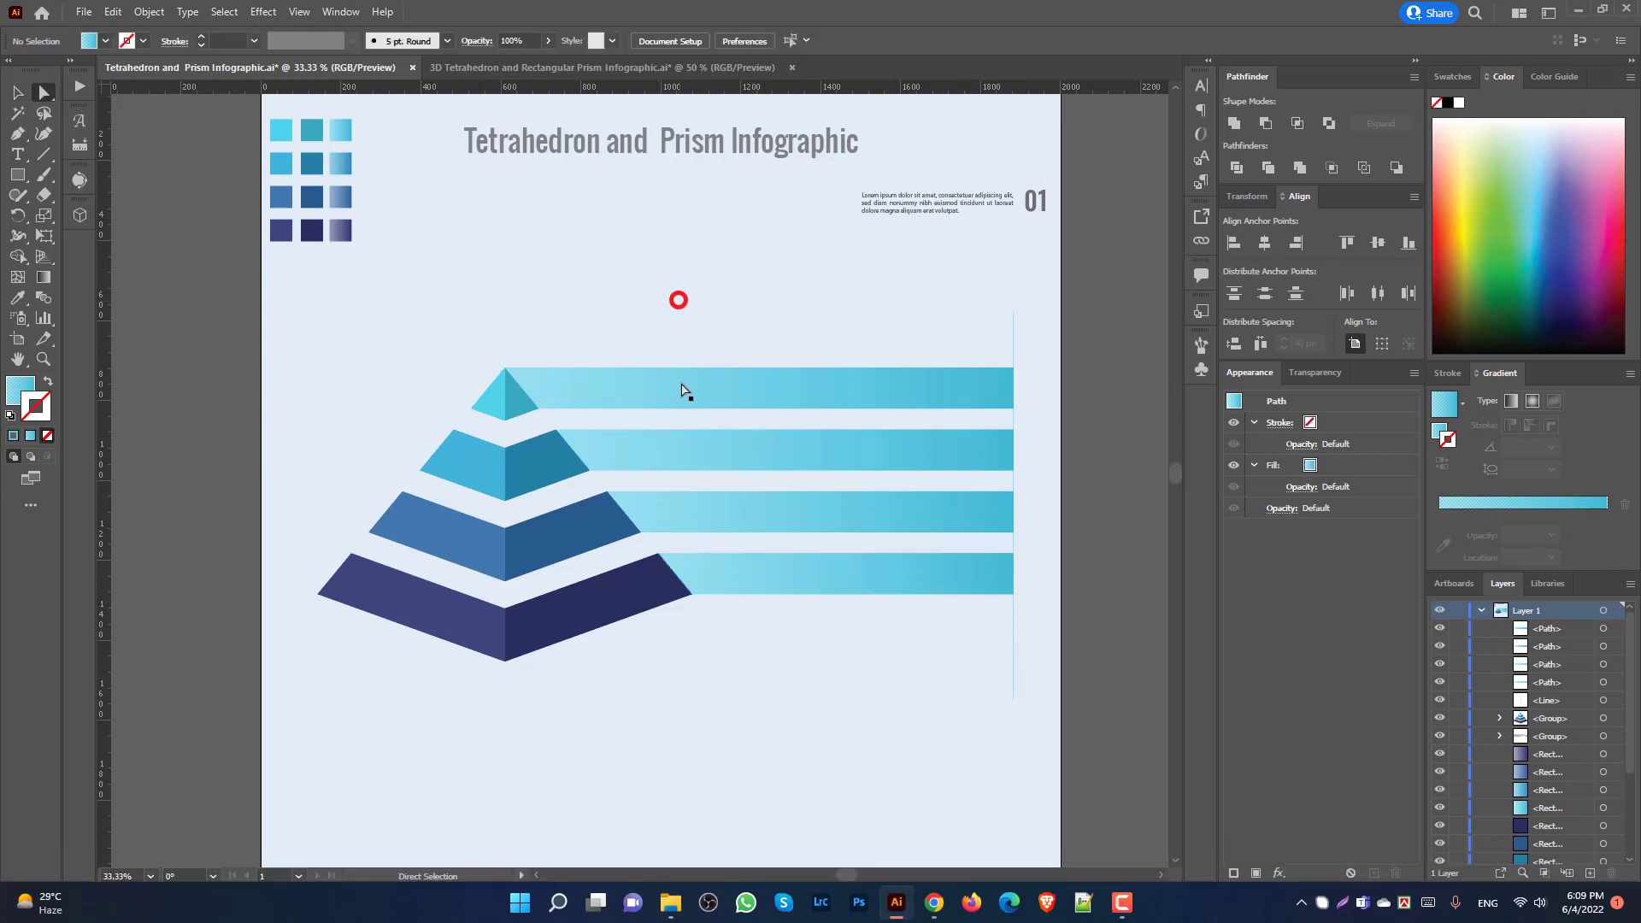
{"action": "left_click", "coordinate": [696, 447]}
{"action": "key", "text": "i"}
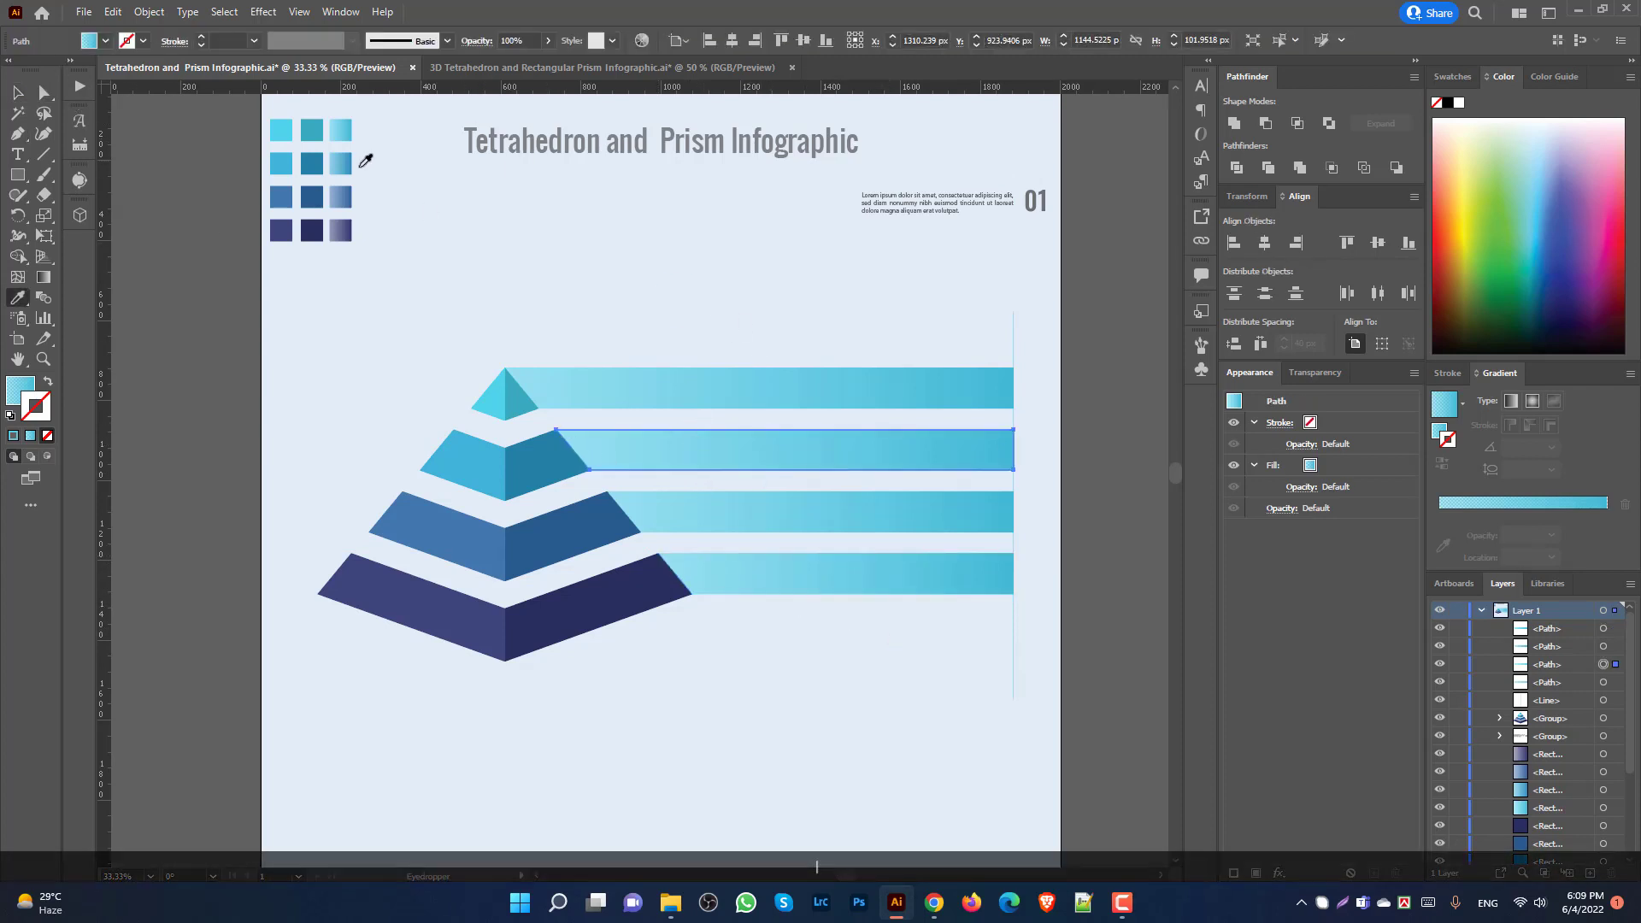
{"action": "left_click", "coordinate": [349, 162]}
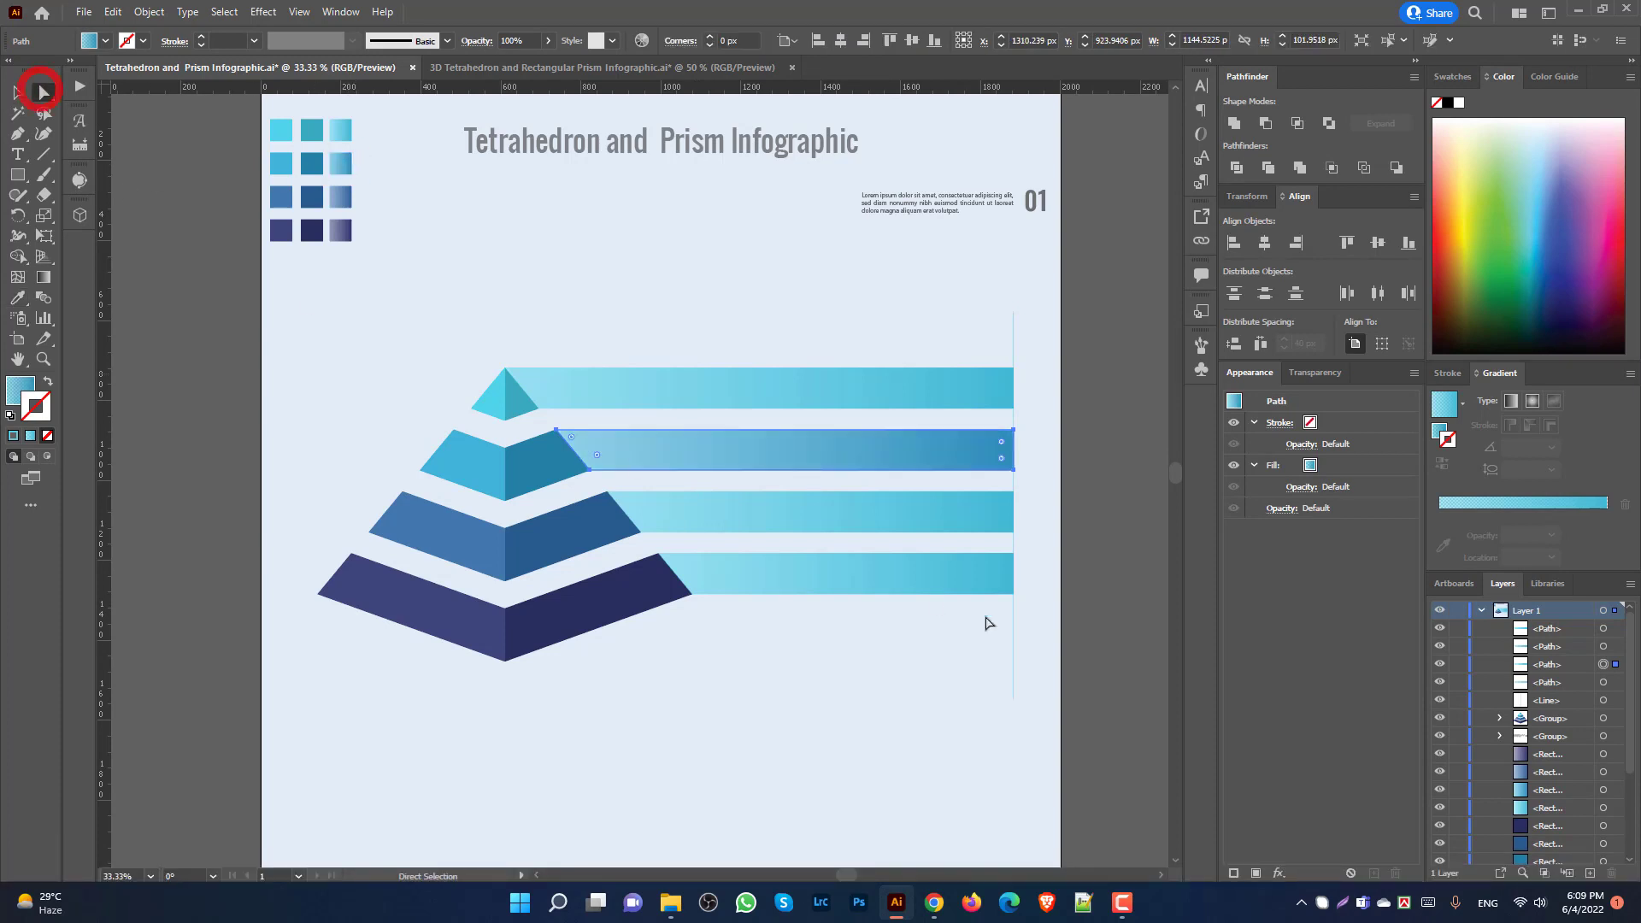
{"action": "left_click", "coordinate": [792, 523], "text": "ctrl"}
{"action": "left_click", "coordinate": [344, 195]}
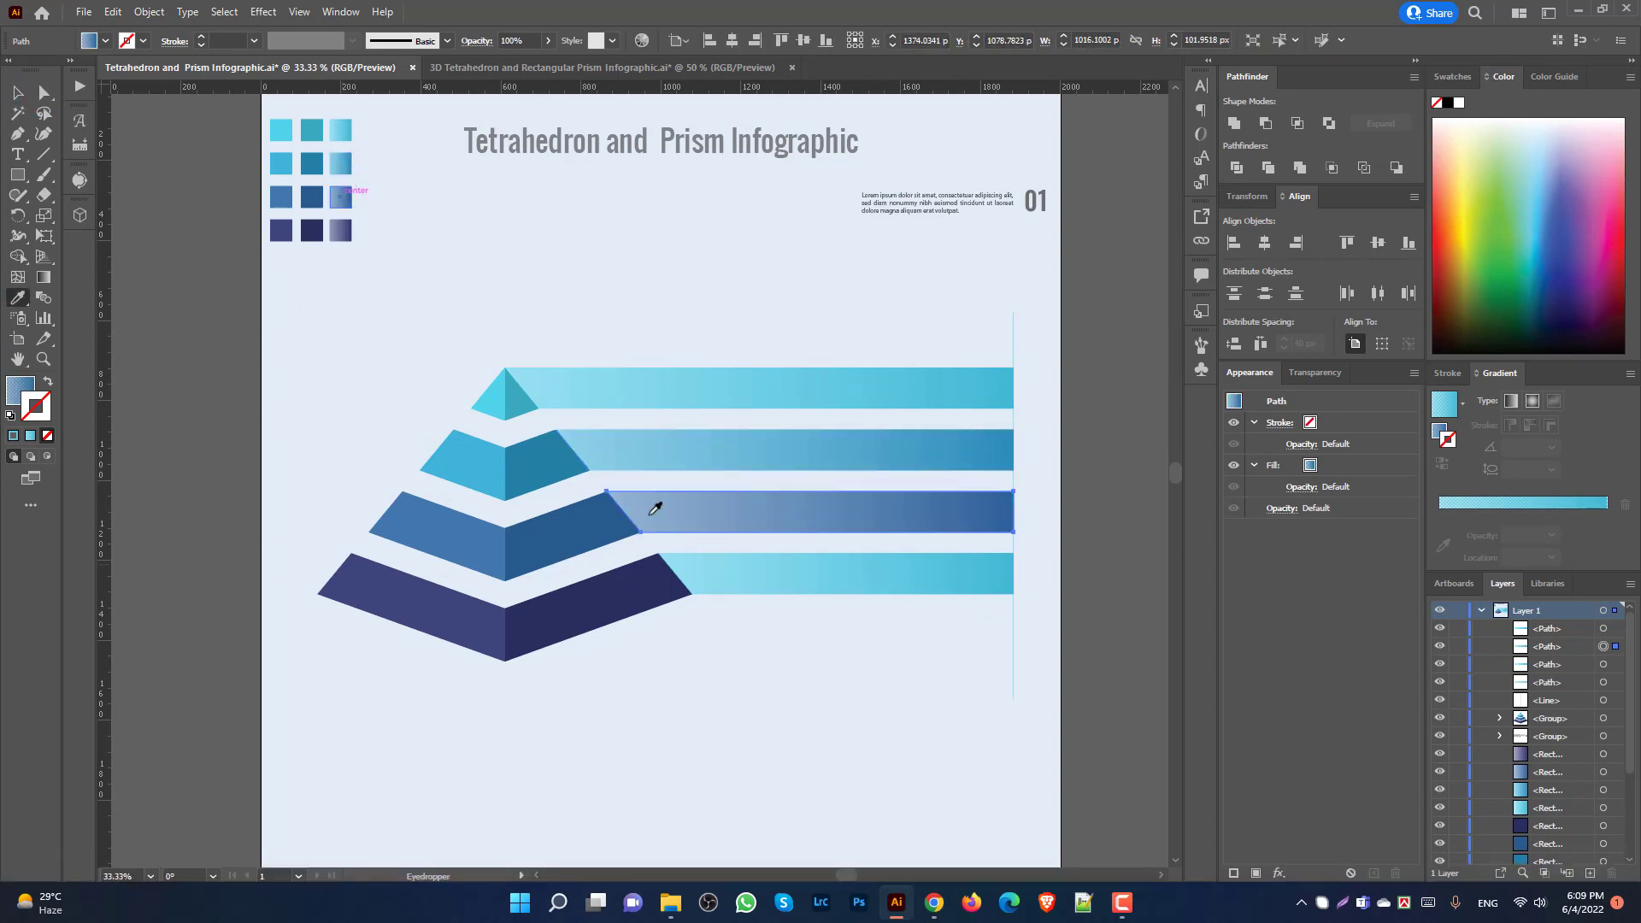
{"action": "left_click", "coordinate": [820, 577], "text": "ctrl"}
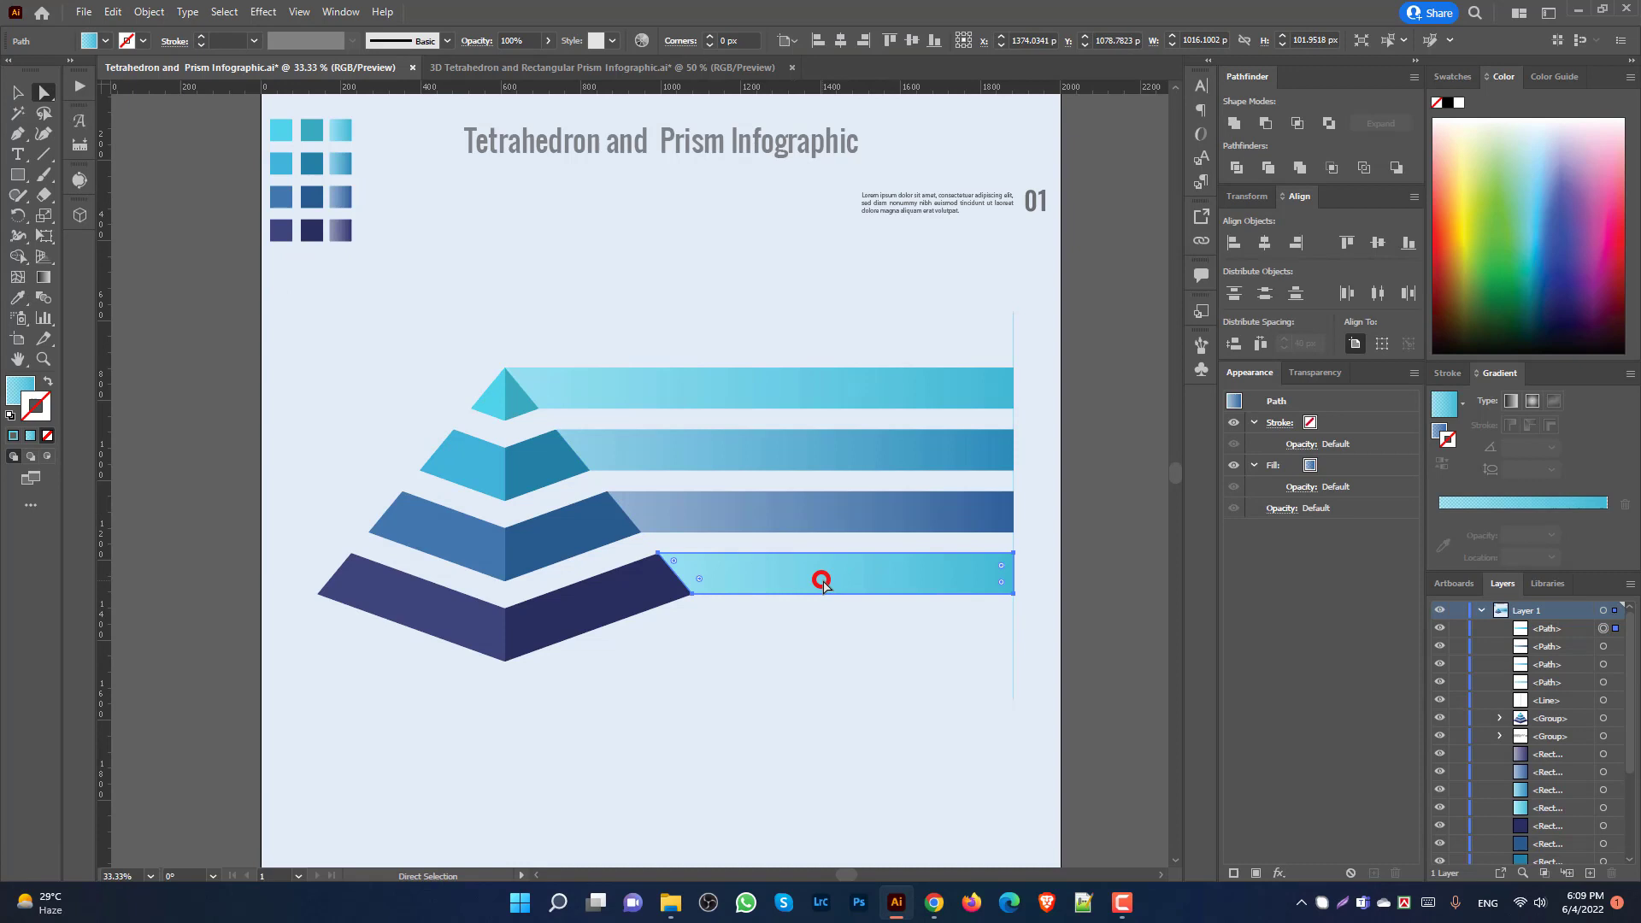
{"action": "left_click", "coordinate": [345, 229]}
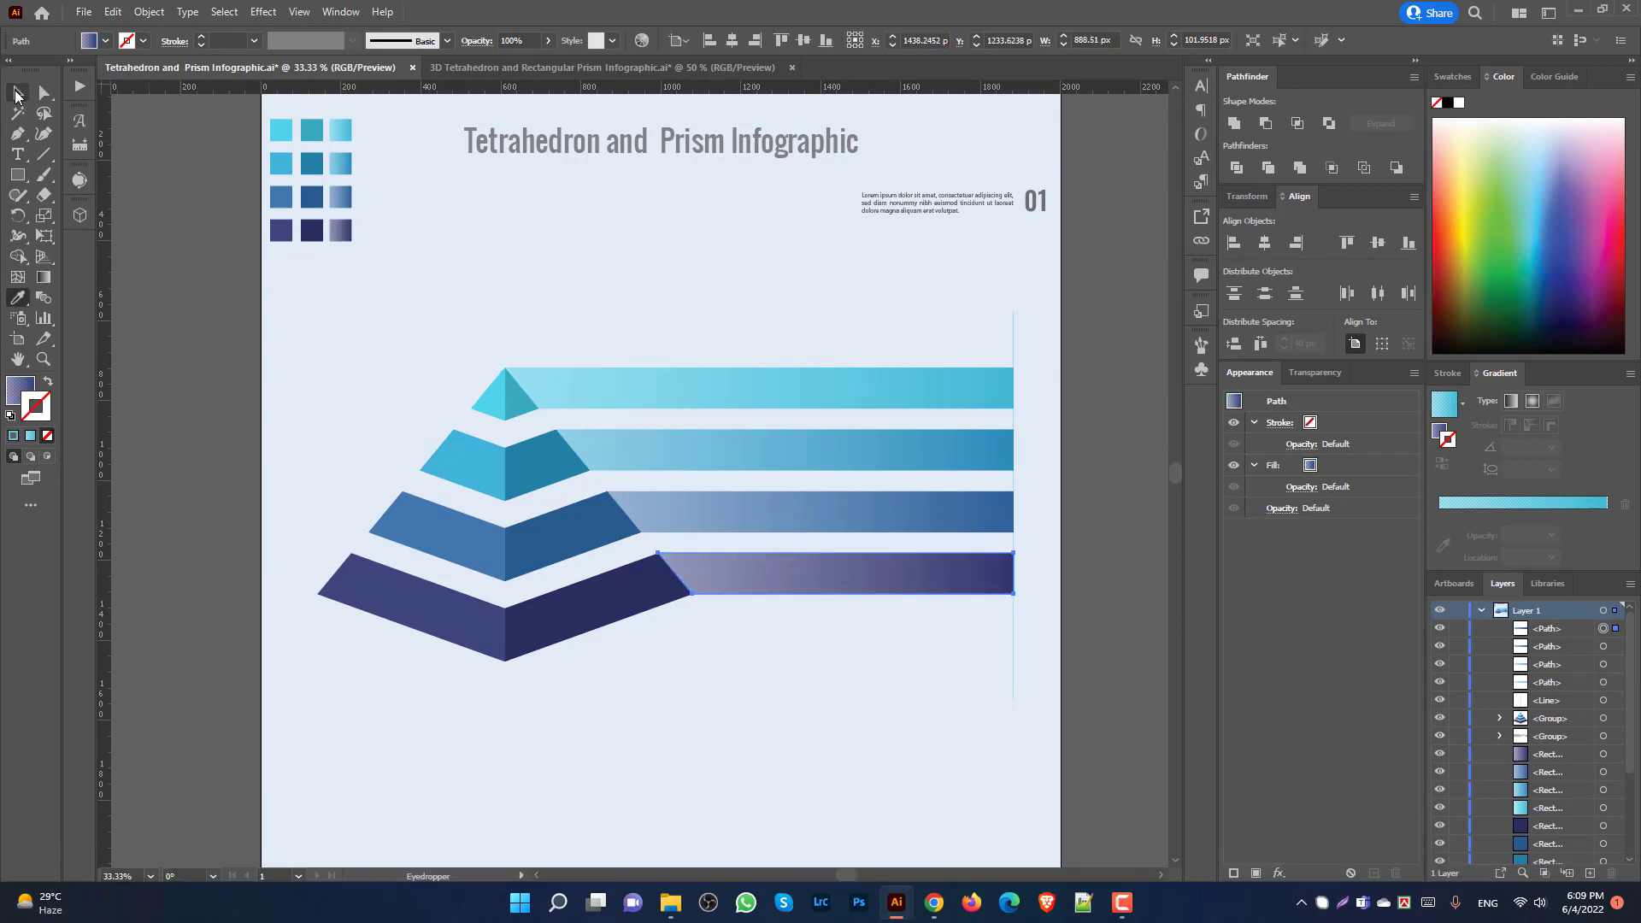
{"action": "left_click", "coordinate": [16, 92]}
{"action": "left_click", "coordinate": [461, 335]}
{"action": "scroll", "coordinate": [957, 299], "scroll_direction": "up", "scroll_amount": 1}
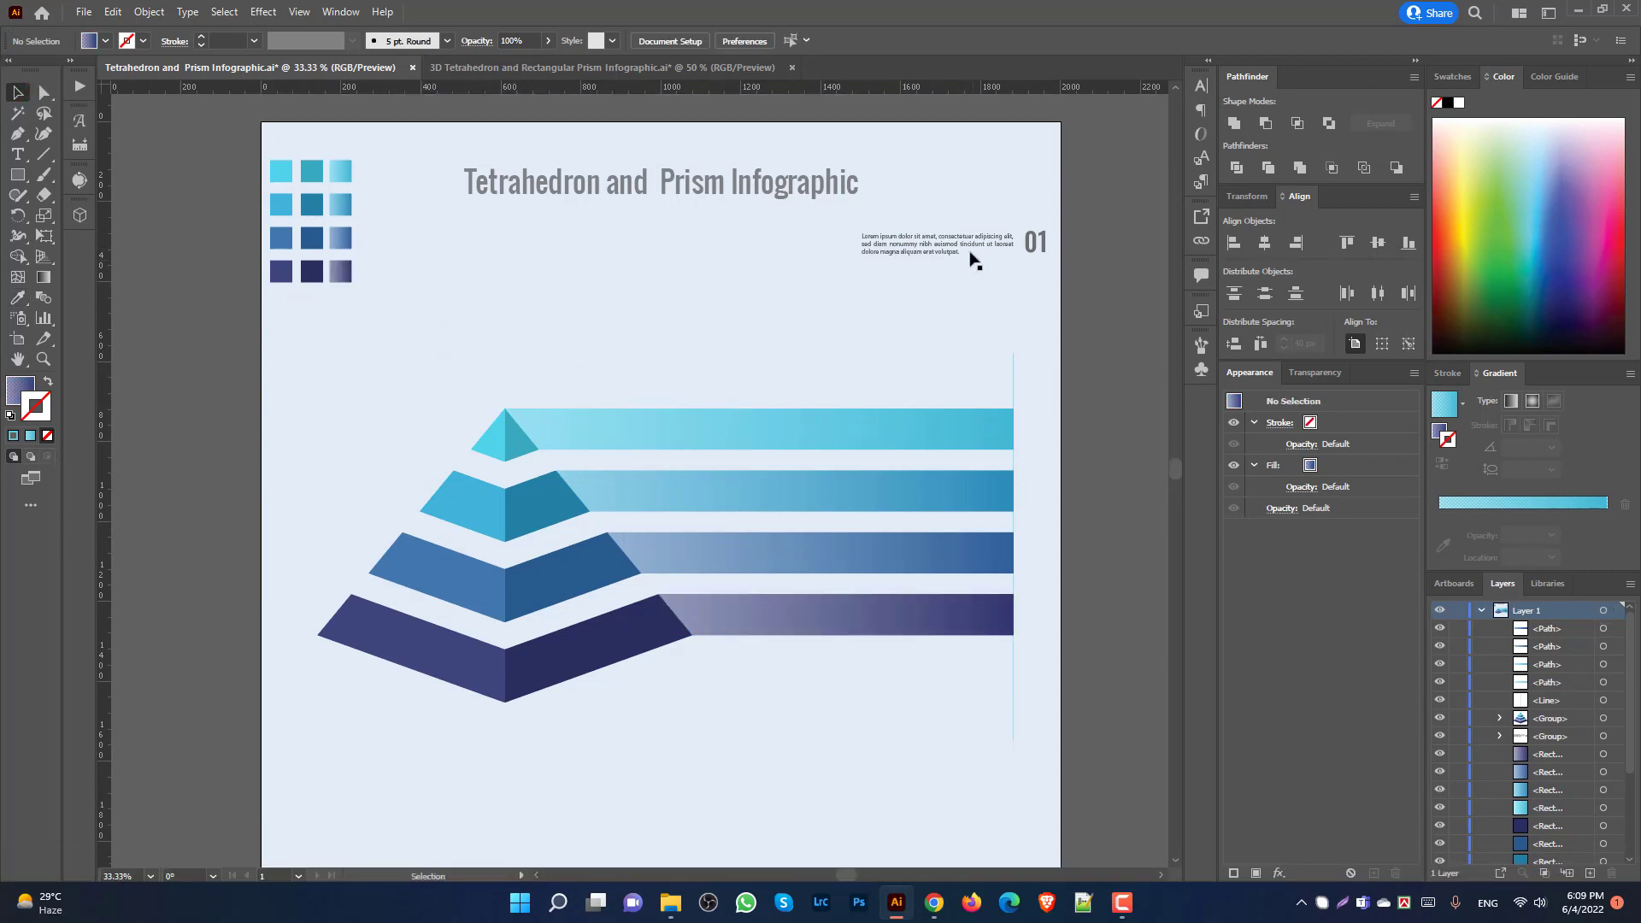
Step: Move the lorem ipsum text group toward the bars and bring it to the front
{"action": "left_click_drag", "start_coordinate": [972, 255], "coordinate": [864, 328]}
{"action": "right_click", "coordinate": [864, 328]}
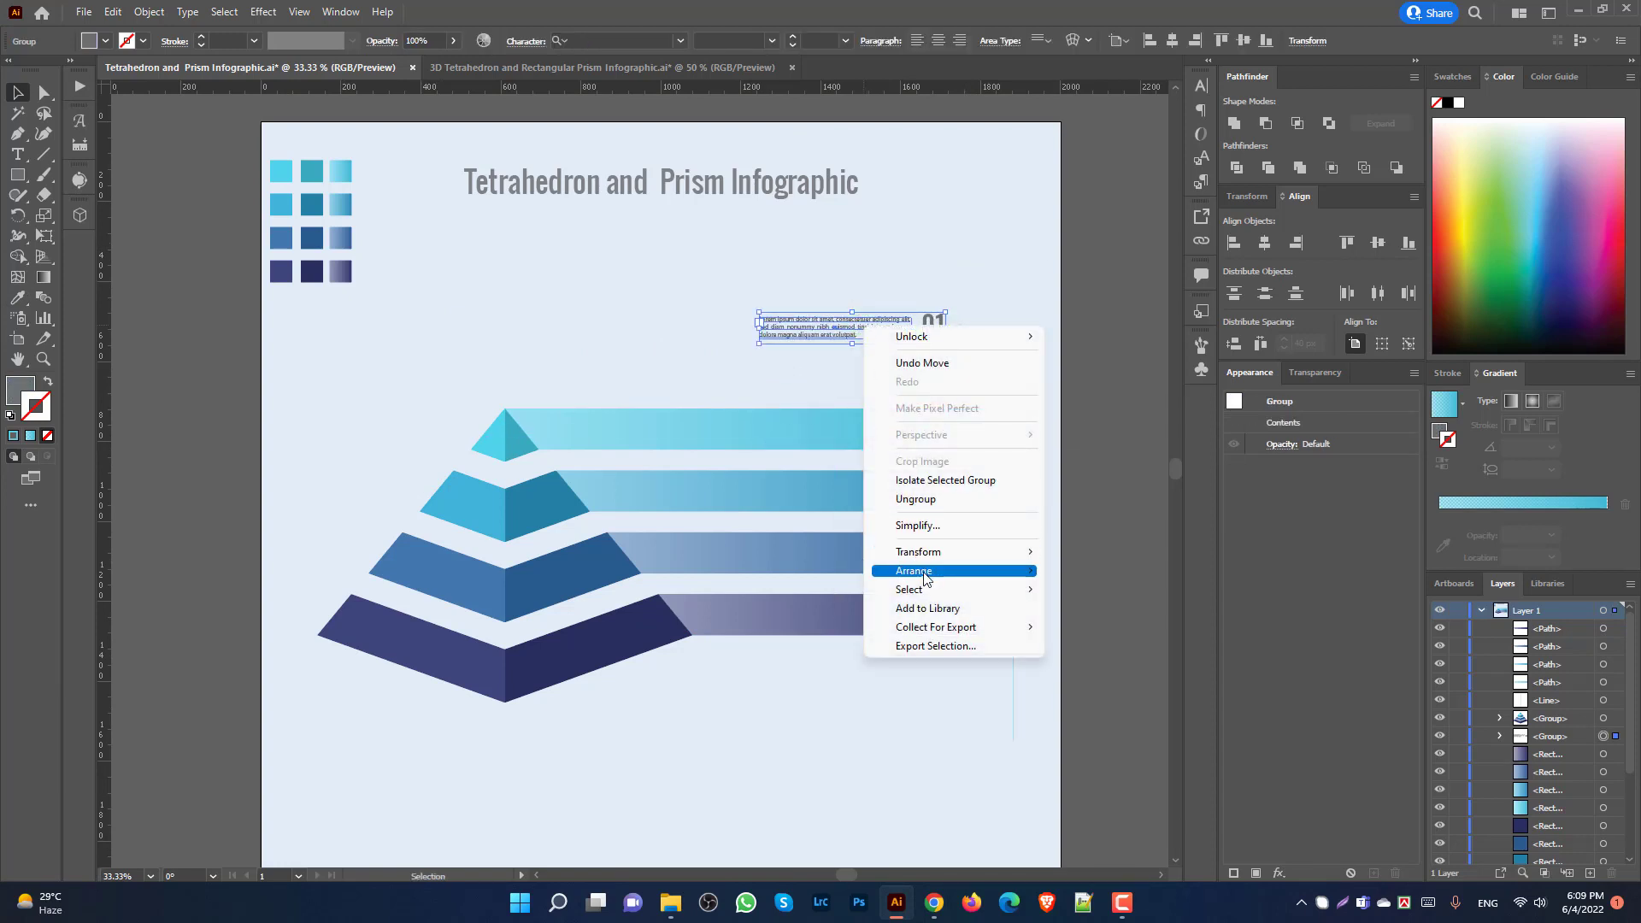
{"action": "mouse_move", "coordinate": [925, 578]}
{"action": "left_click", "coordinate": [1097, 562]}
{"action": "left_click", "coordinate": [828, 354]}
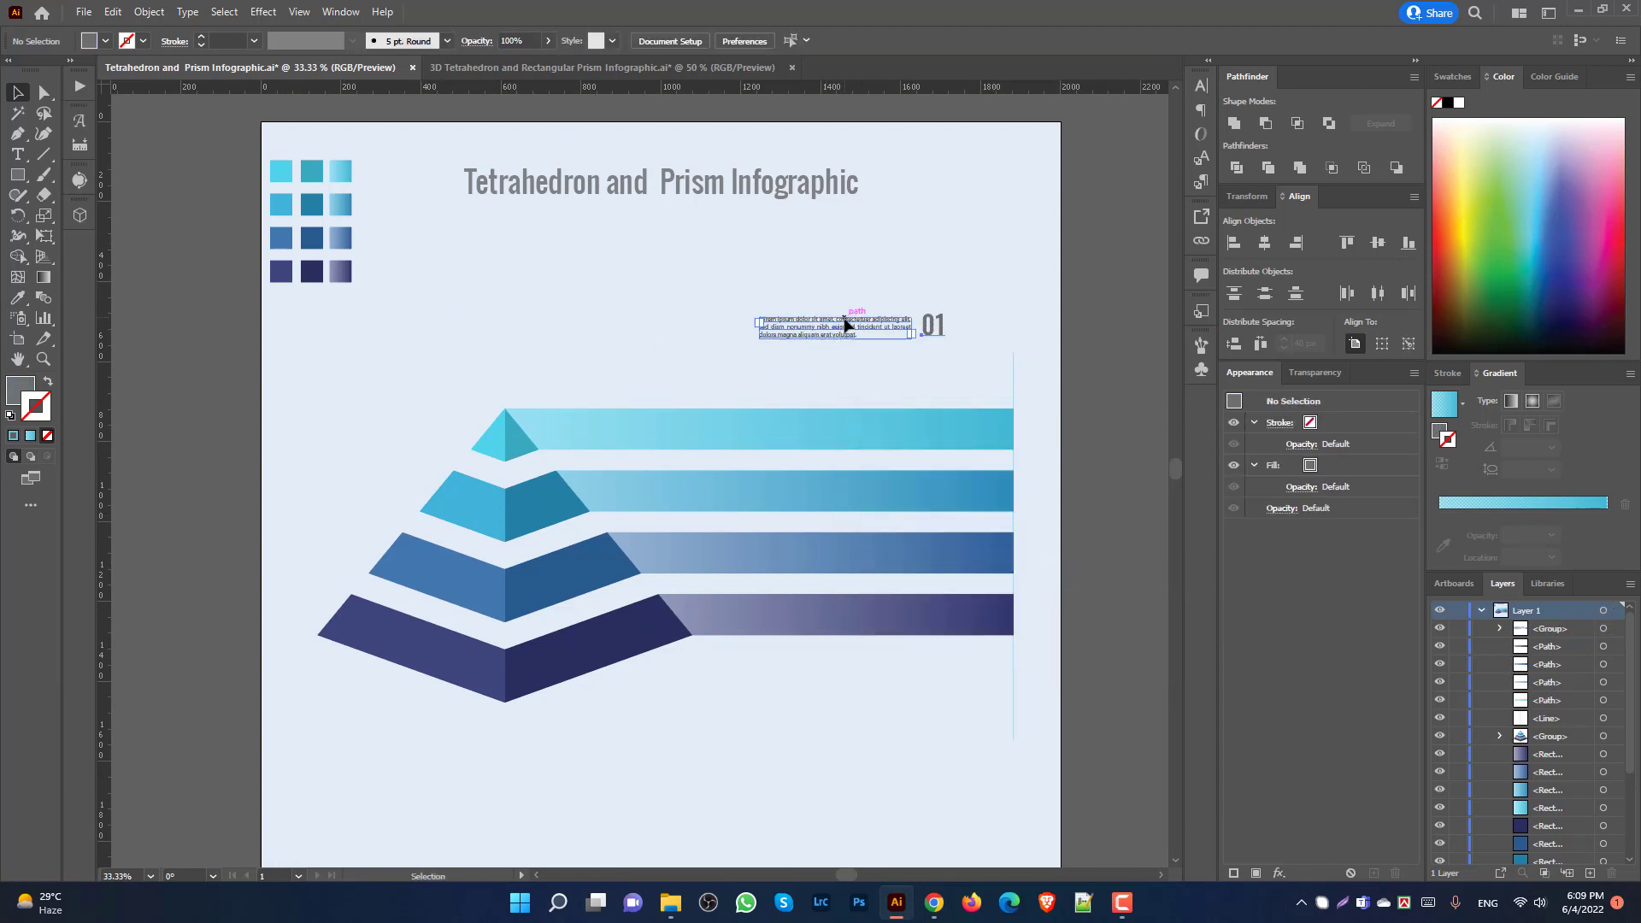
Step: Place the text group on the top bar and colour it white
{"action": "left_click_drag", "start_coordinate": [844, 325], "coordinate": [852, 421]}
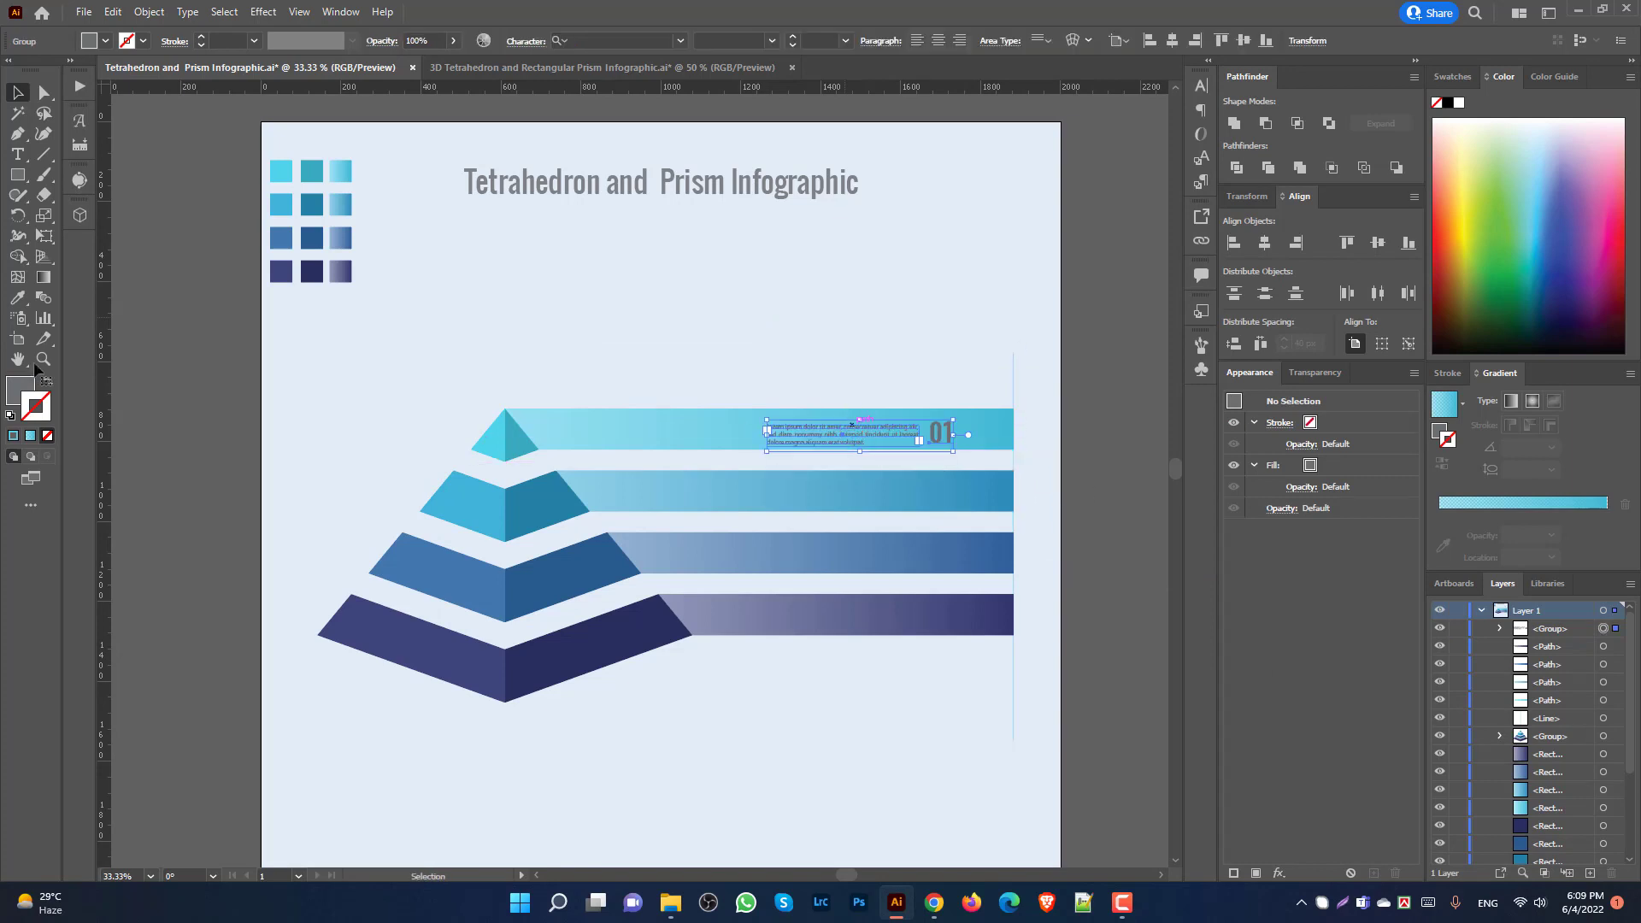
{"action": "double_click", "coordinate": [13, 392]}
{"action": "left_click_drag", "start_coordinate": [572, 267], "coordinate": [487, 221]}
{"action": "left_click", "coordinate": [913, 240]}
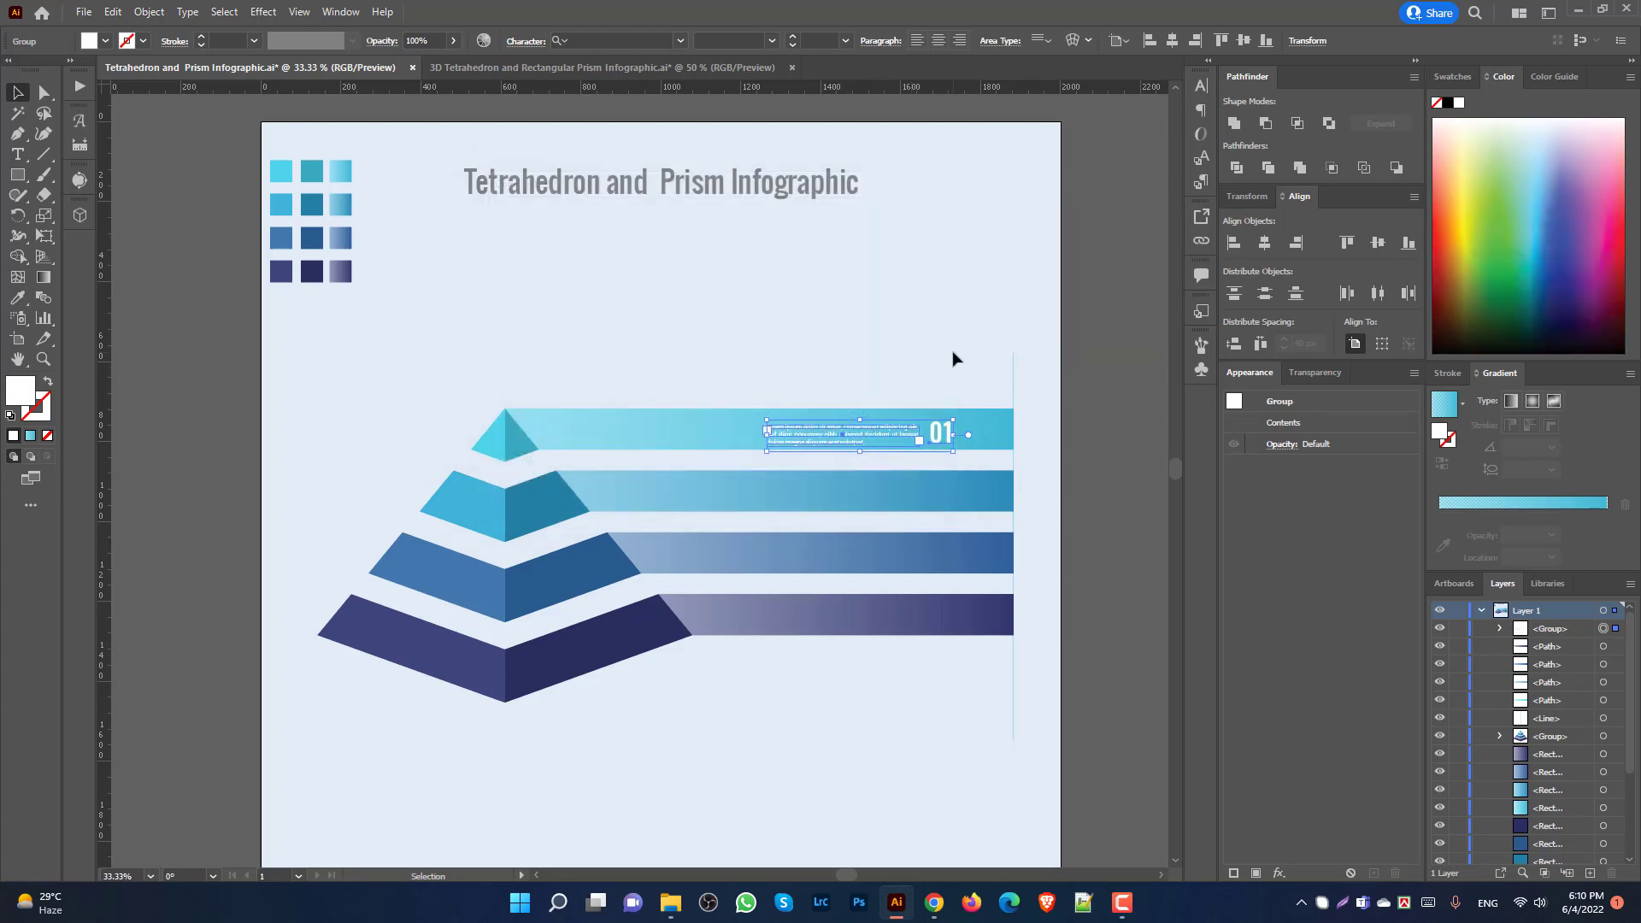
{"action": "left_click", "coordinate": [952, 355]}
Step: Nudge the text right on the top bar and repeat copies onto the remaining three bars
{"action": "scroll", "coordinate": [957, 427], "scroll_direction": "up", "scroll_amount": 2}
{"action": "left_click_drag", "start_coordinate": [808, 432], "coordinate": [851, 458]}
{"action": "left_click", "coordinate": [849, 301]}
{"action": "scroll", "coordinate": [921, 361], "scroll_direction": "down", "scroll_amount": 2}
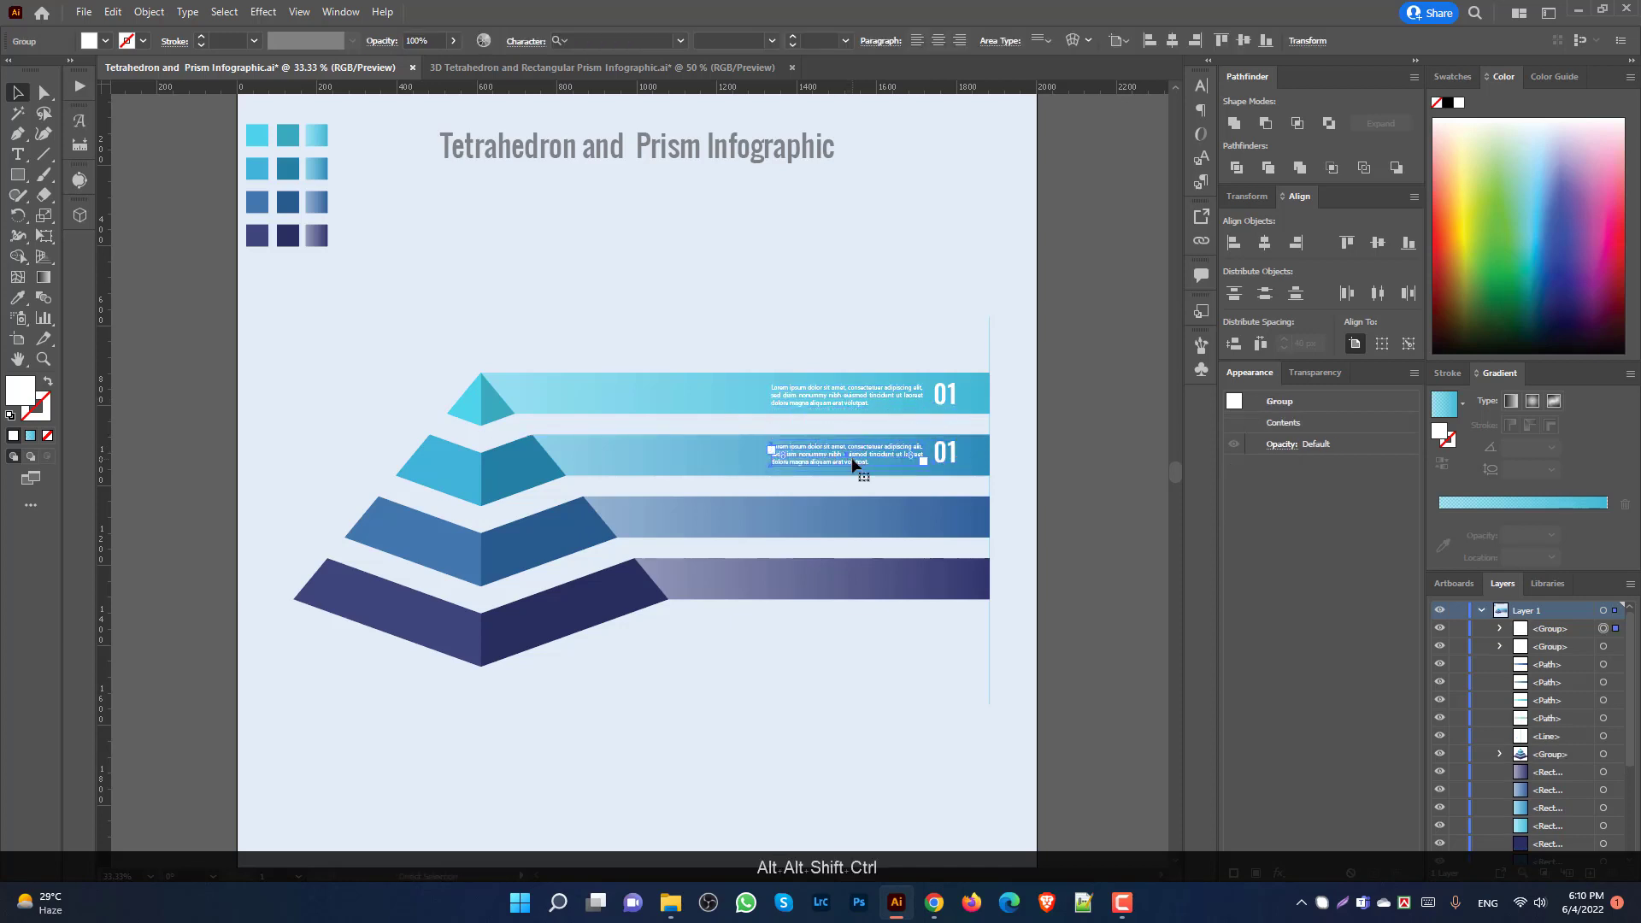
{"action": "key", "text": "ctrl+d"}
{"action": "key", "text": "ctrl+d"}
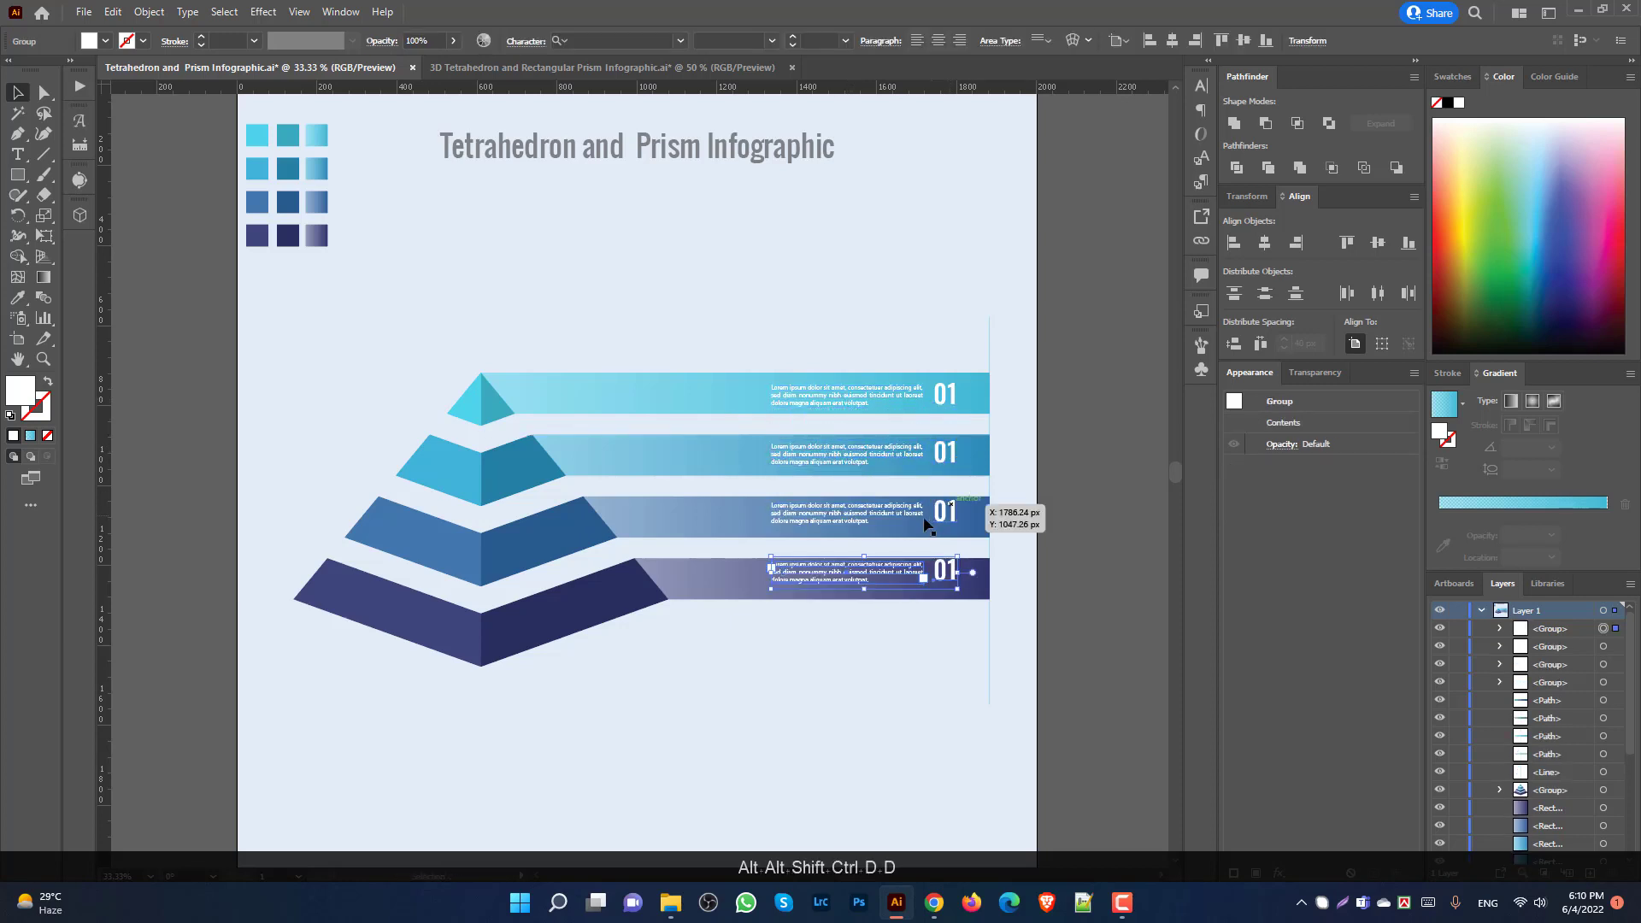
{"action": "left_click", "coordinate": [822, 683]}
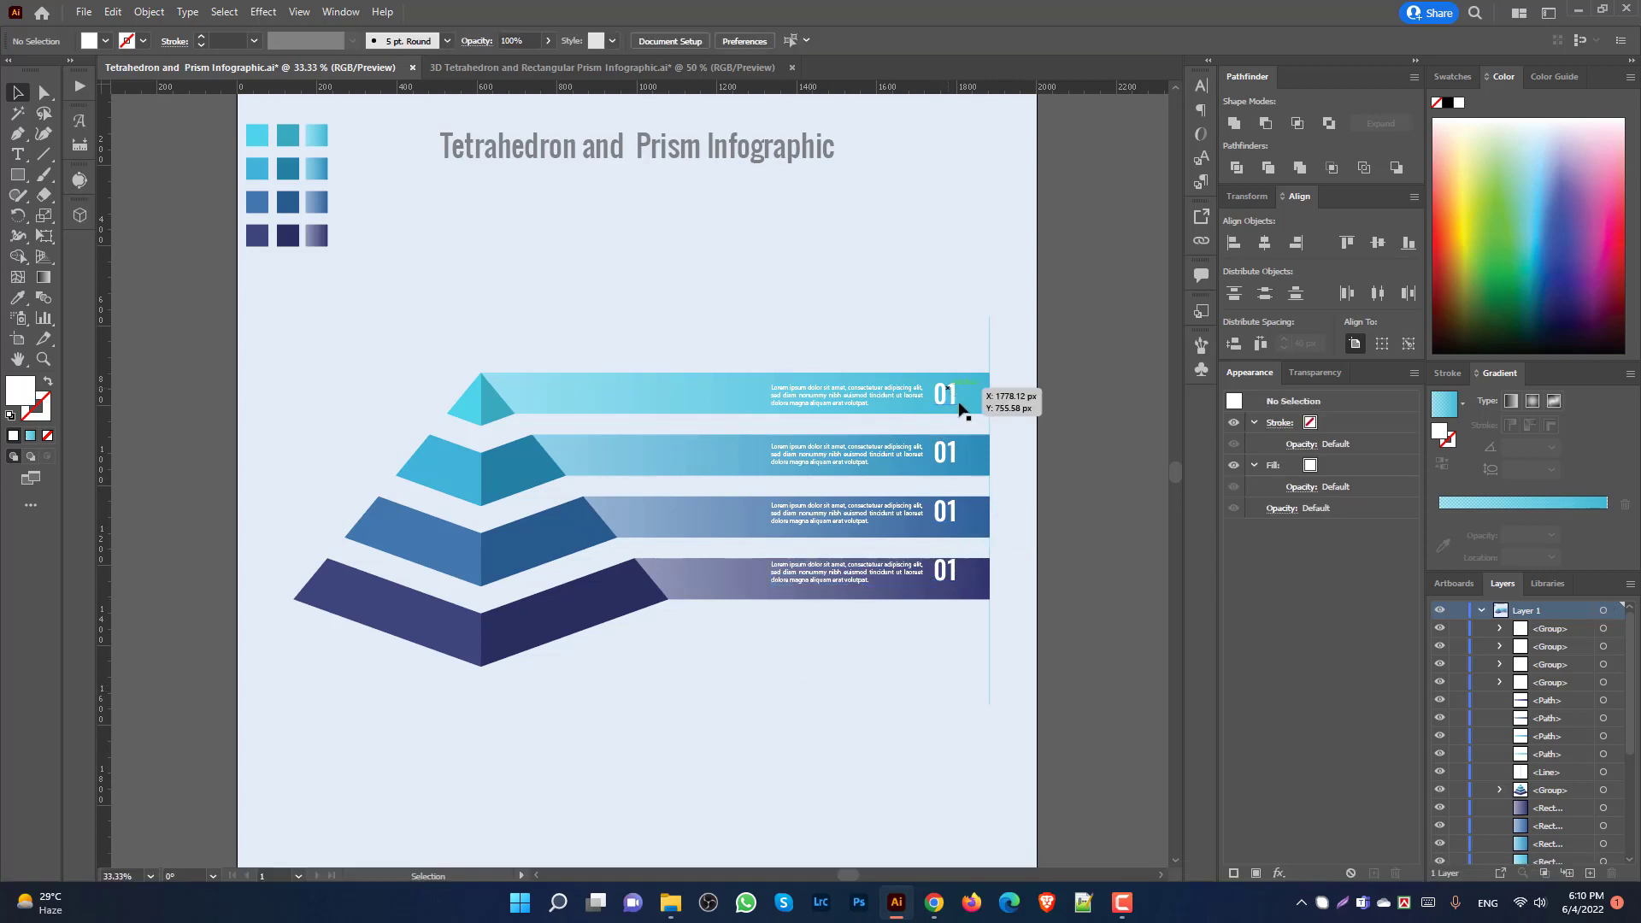
Step: Change the second bar's label from 01 to 02
{"action": "double_click", "coordinate": [952, 455]}
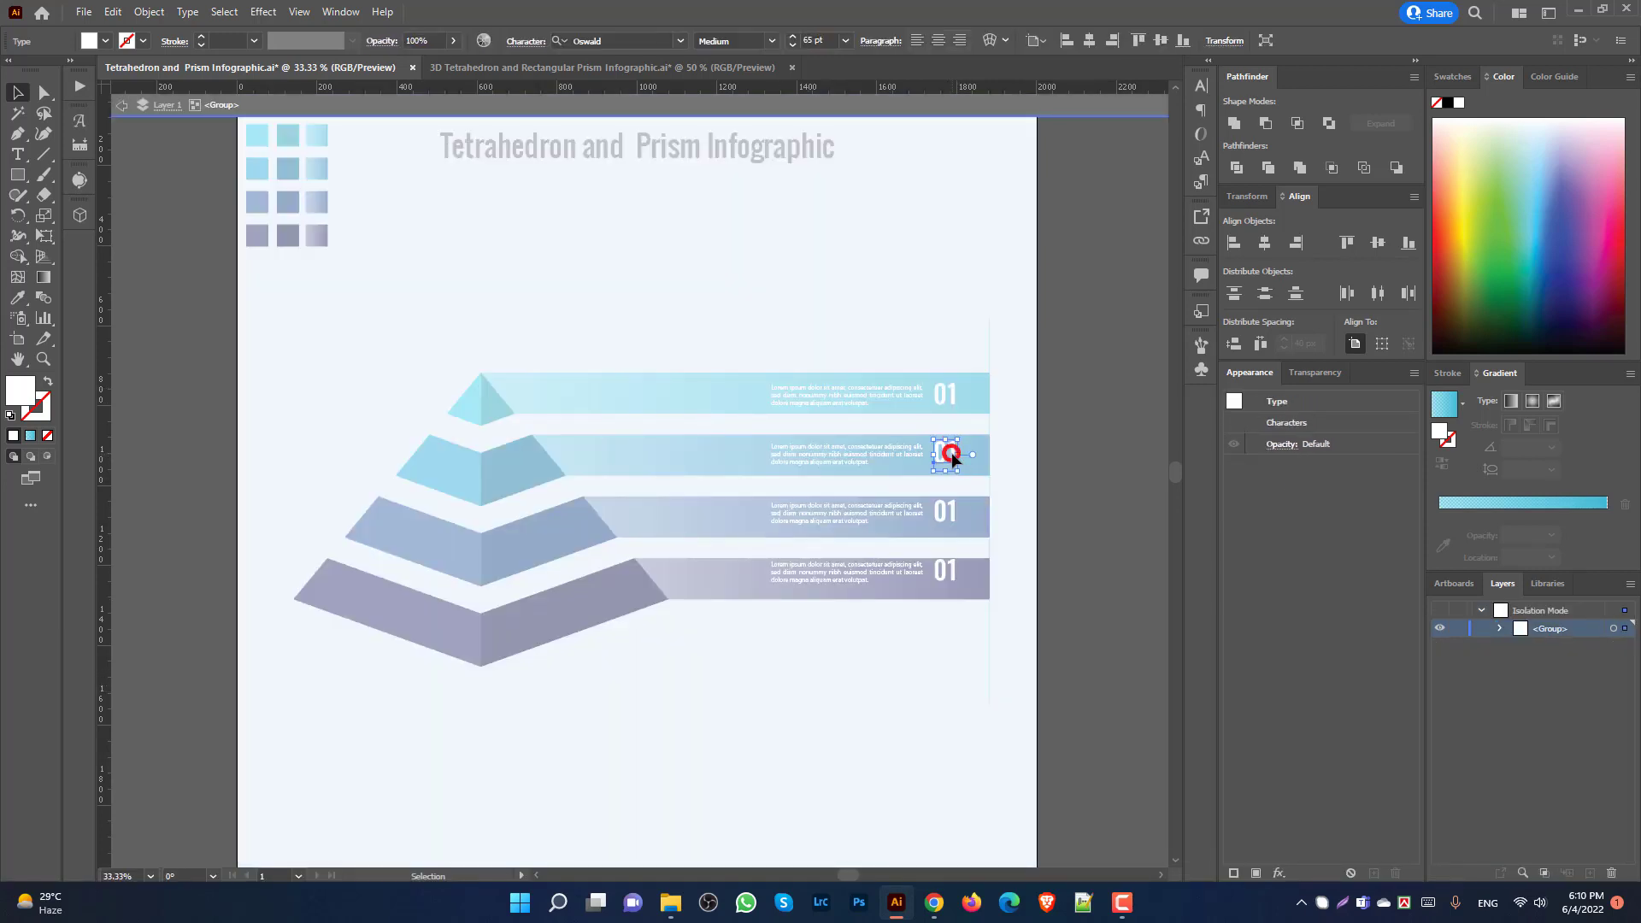
{"action": "double_click", "coordinate": [951, 453]}
{"action": "left_click_drag", "start_coordinate": [984, 457], "coordinate": [984, 458]}
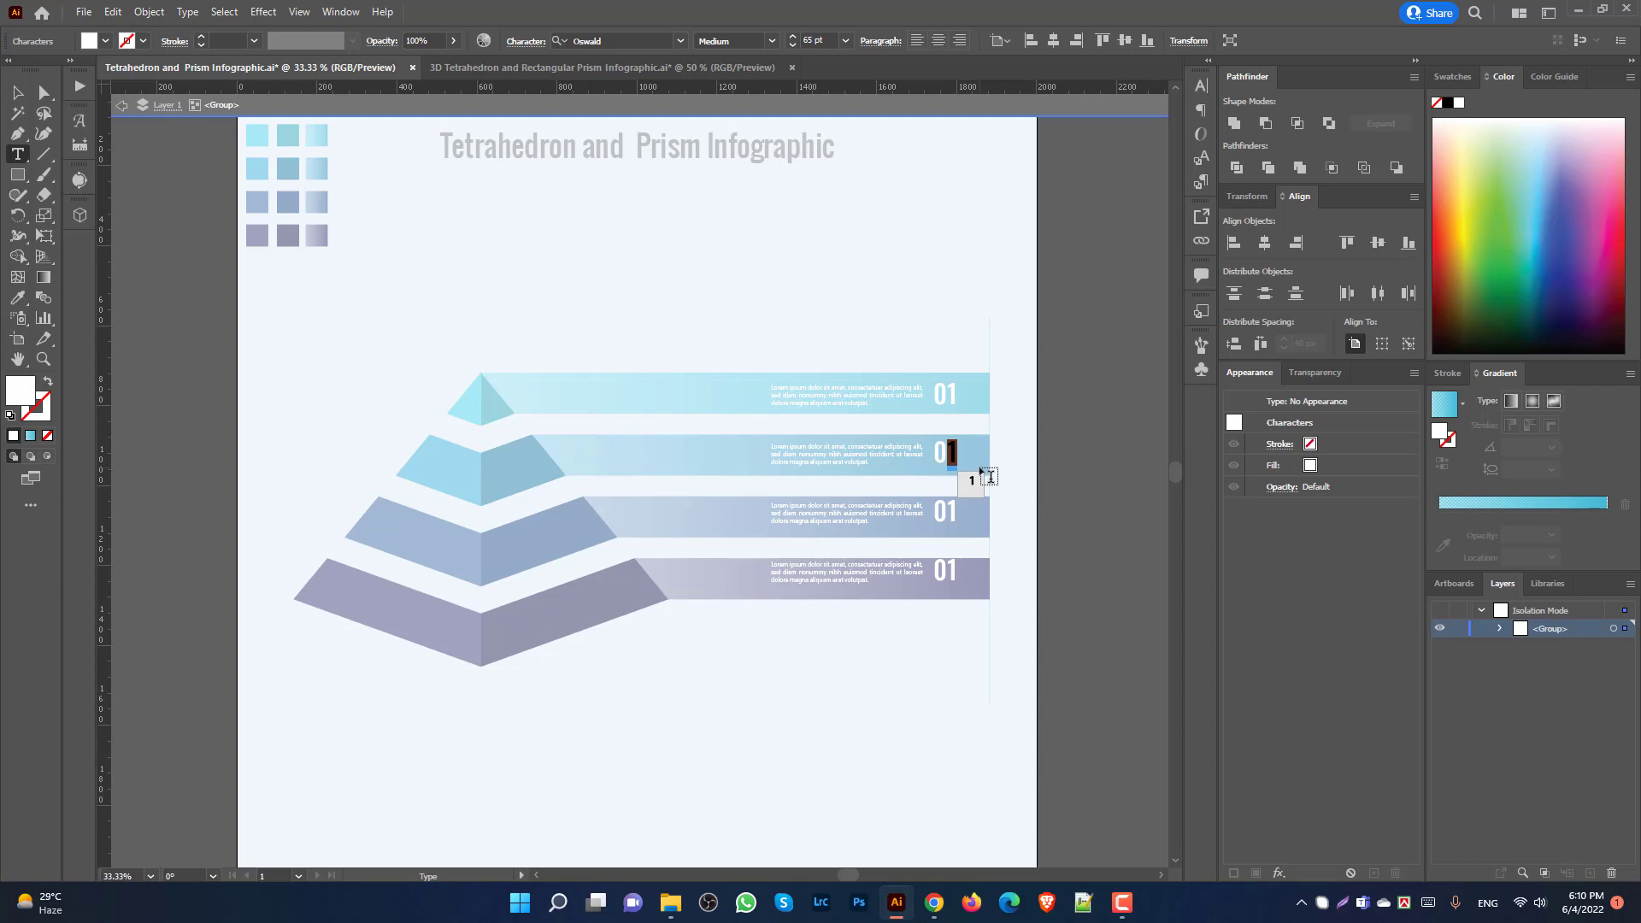
{"action": "type", "text": "2"}
{"action": "key", "text": "Escape"}
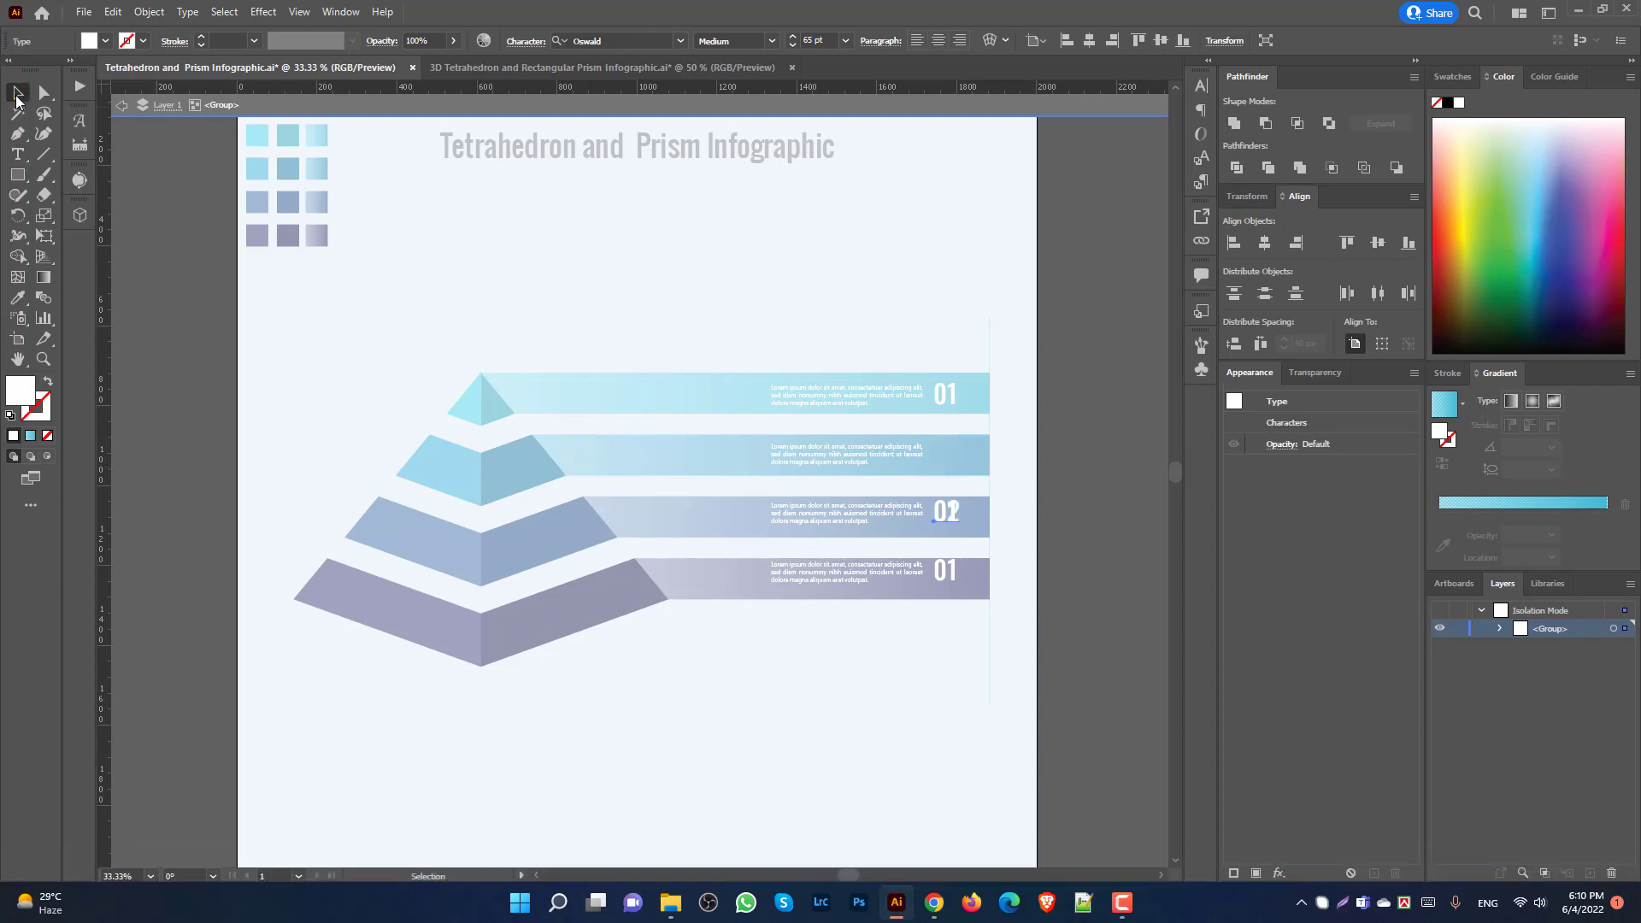
{"action": "key", "text": "Return"}
{"action": "left_click", "coordinate": [907, 578]}
{"action": "double_click", "coordinate": [523, 308]}
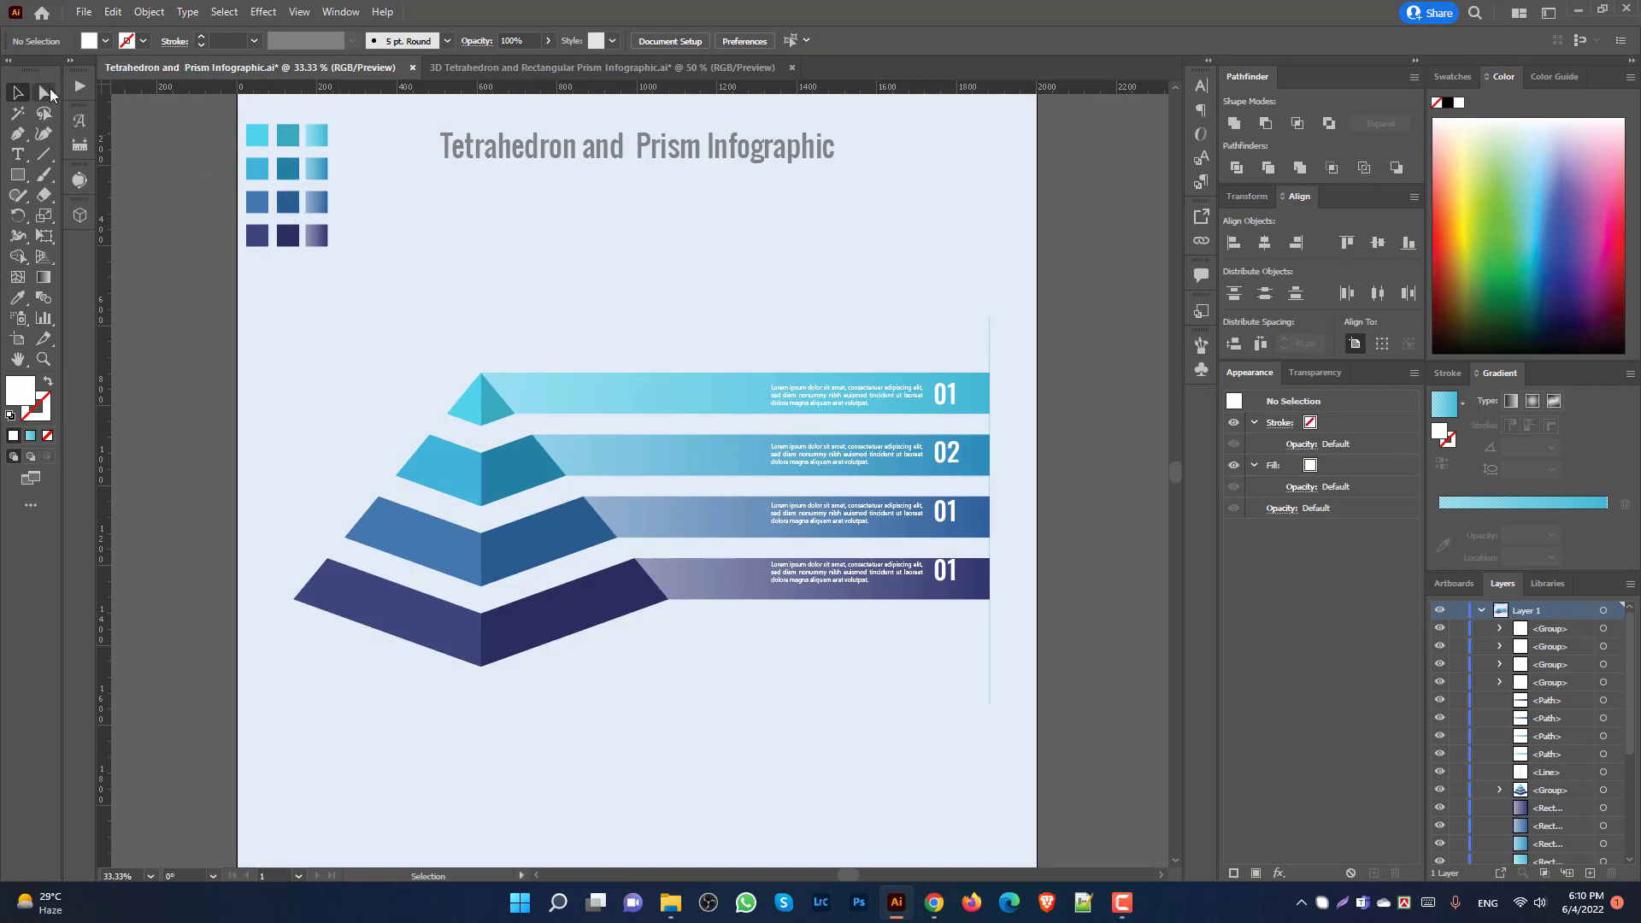
Step: Retype the third and fourth bars' labels as 03 and 04
{"action": "double_click", "coordinate": [951, 516]}
{"action": "double_click", "coordinate": [950, 509]}
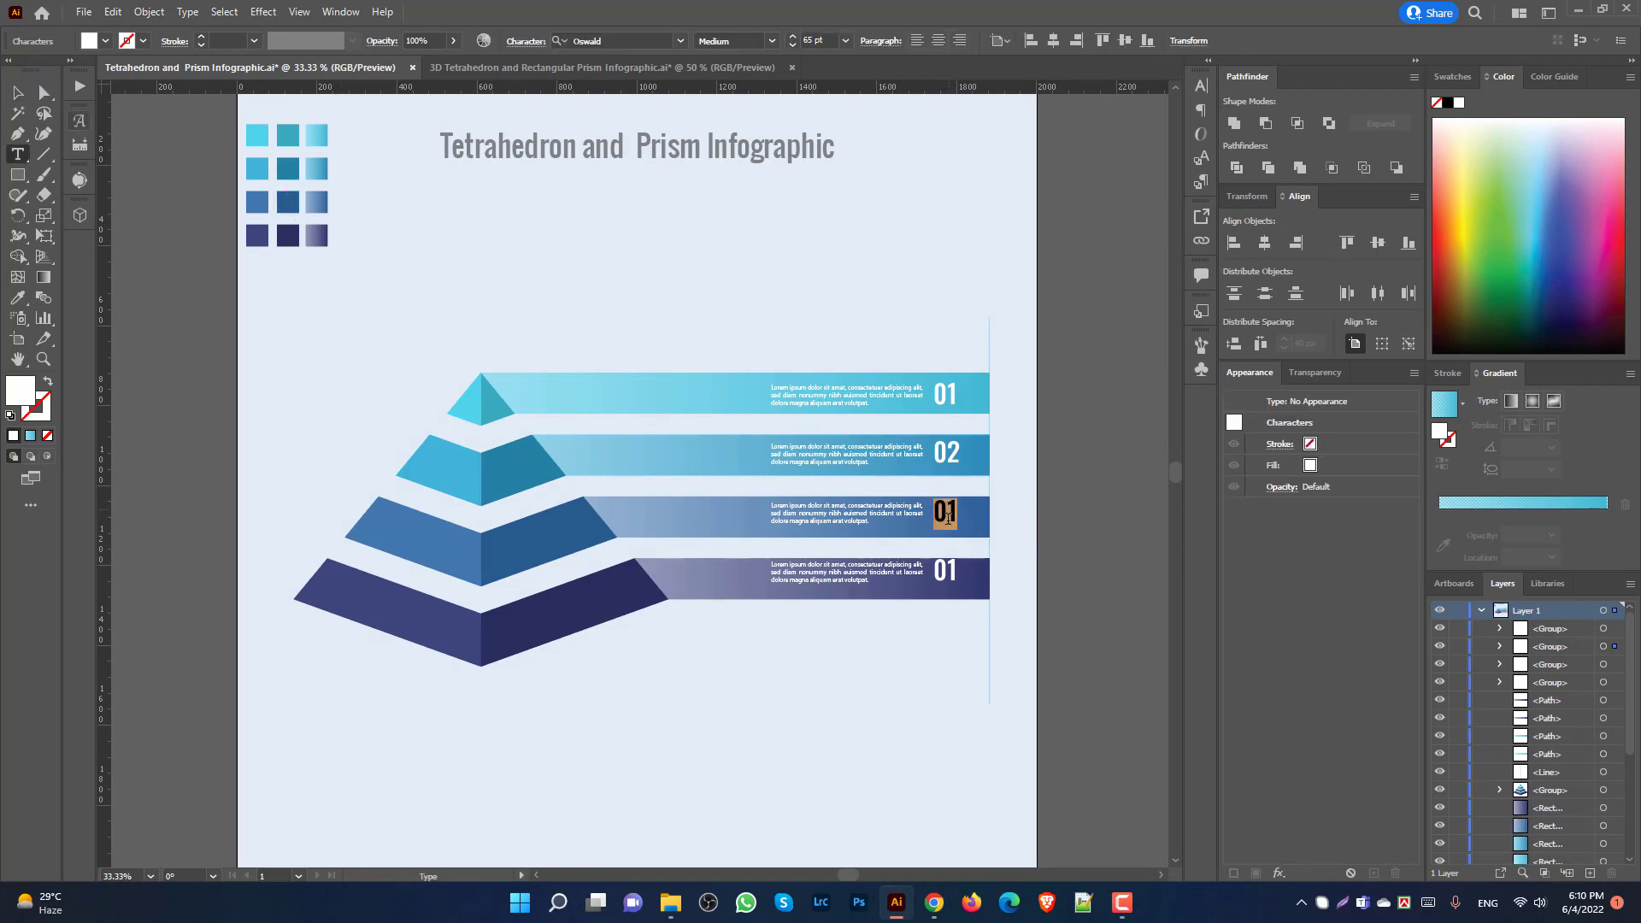
{"action": "type", "text": "03"}
{"action": "left_click", "coordinate": [43, 89]}
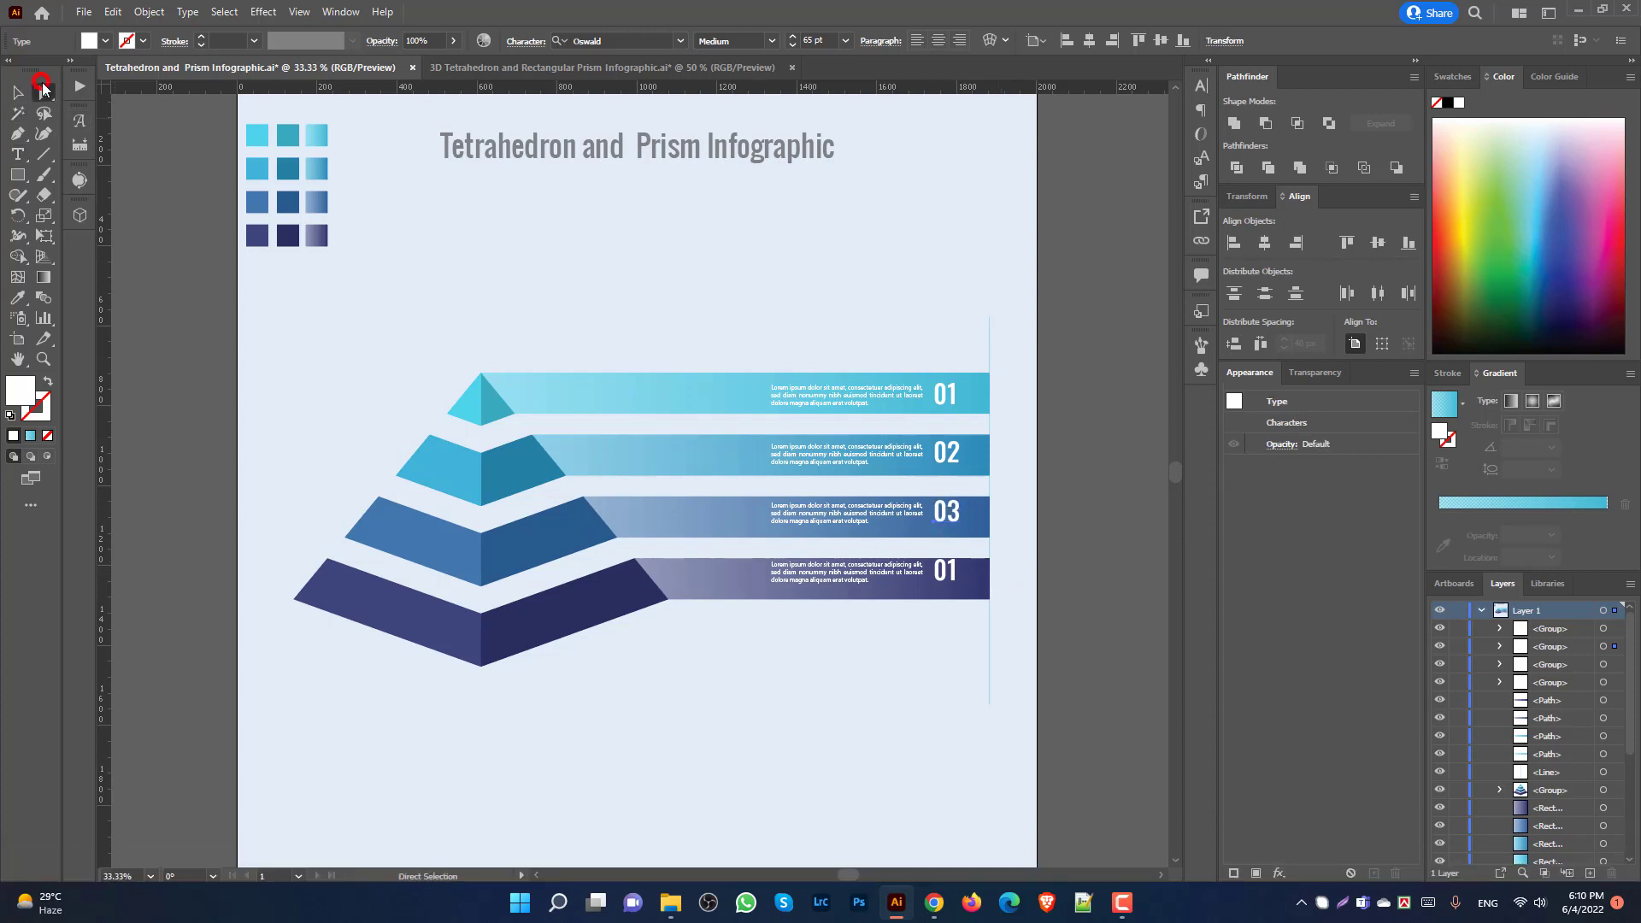
{"action": "double_click", "coordinate": [947, 571]}
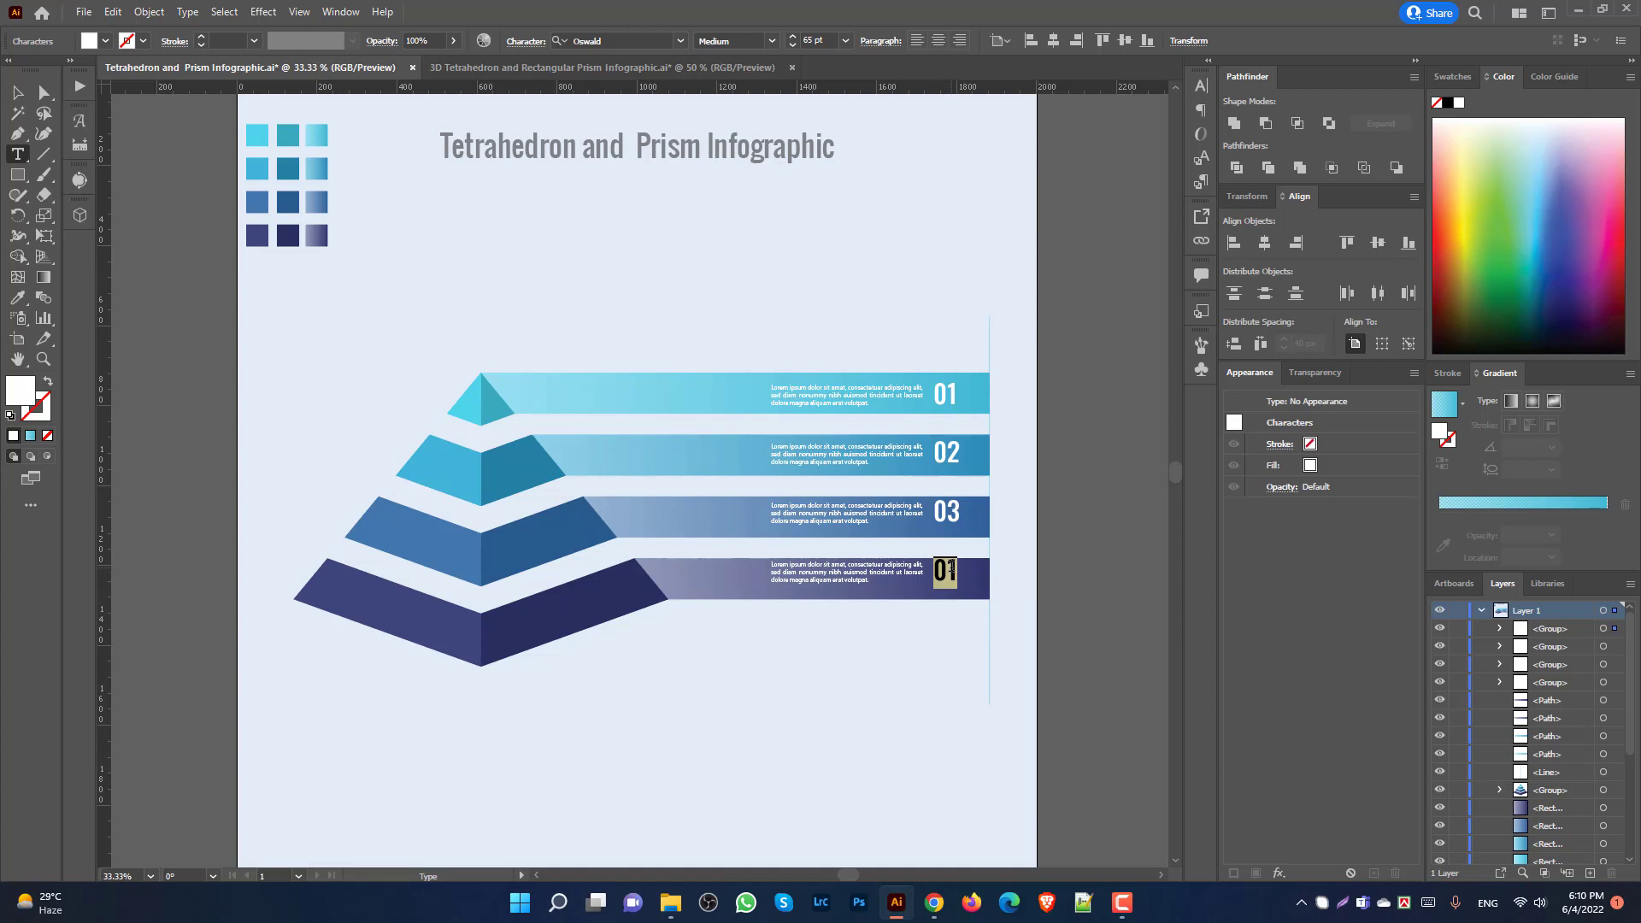
{"action": "type", "text": "04"}
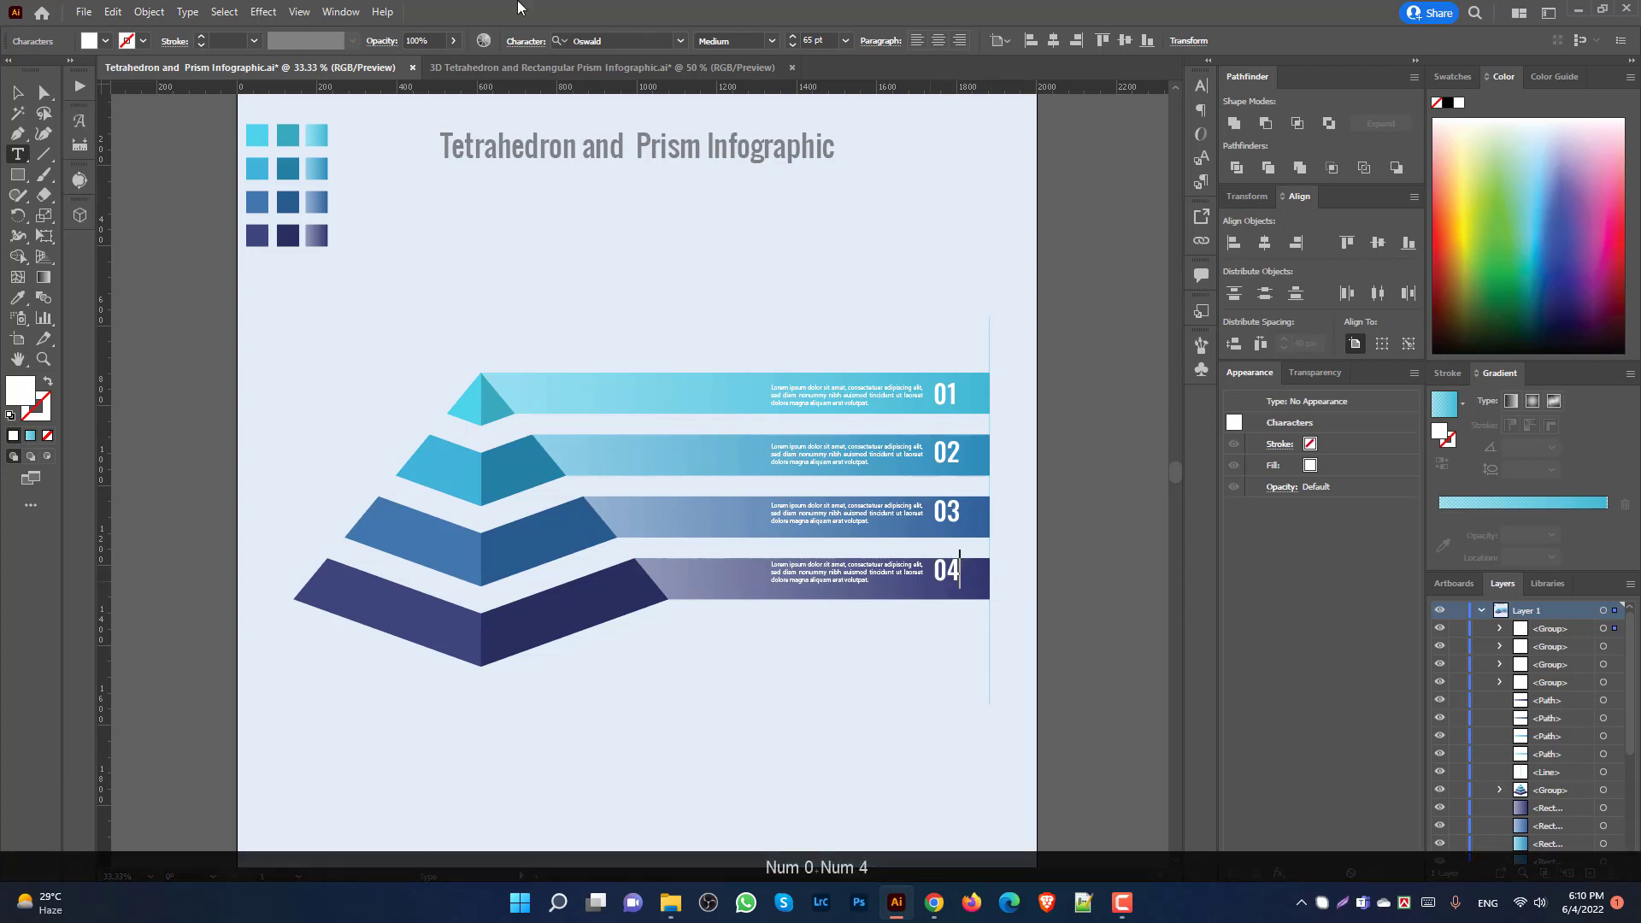
{"action": "key", "text": "Escape"}
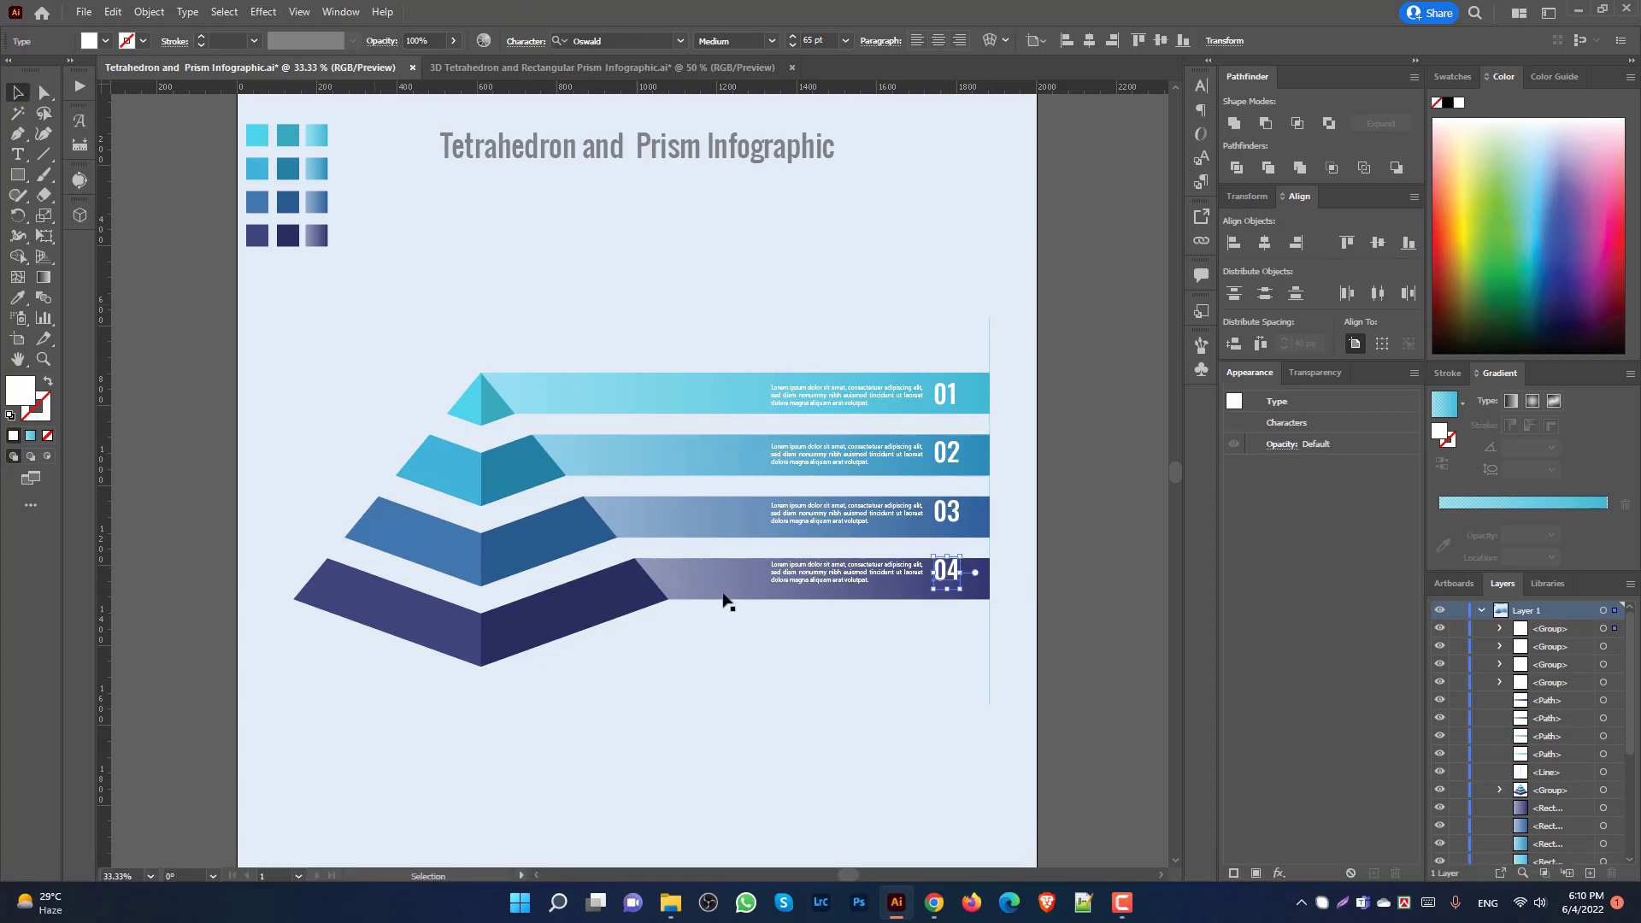
Step: Vertically centre each bar's caption and number within its gradient band, from 04 up to 01
{"action": "left_click", "coordinate": [938, 668]}
{"action": "scroll", "coordinate": [842, 675], "scroll_direction": "up", "scroll_amount": 1}
{"action": "left_click_drag", "start_coordinate": [796, 669], "coordinate": [1016, 547]}
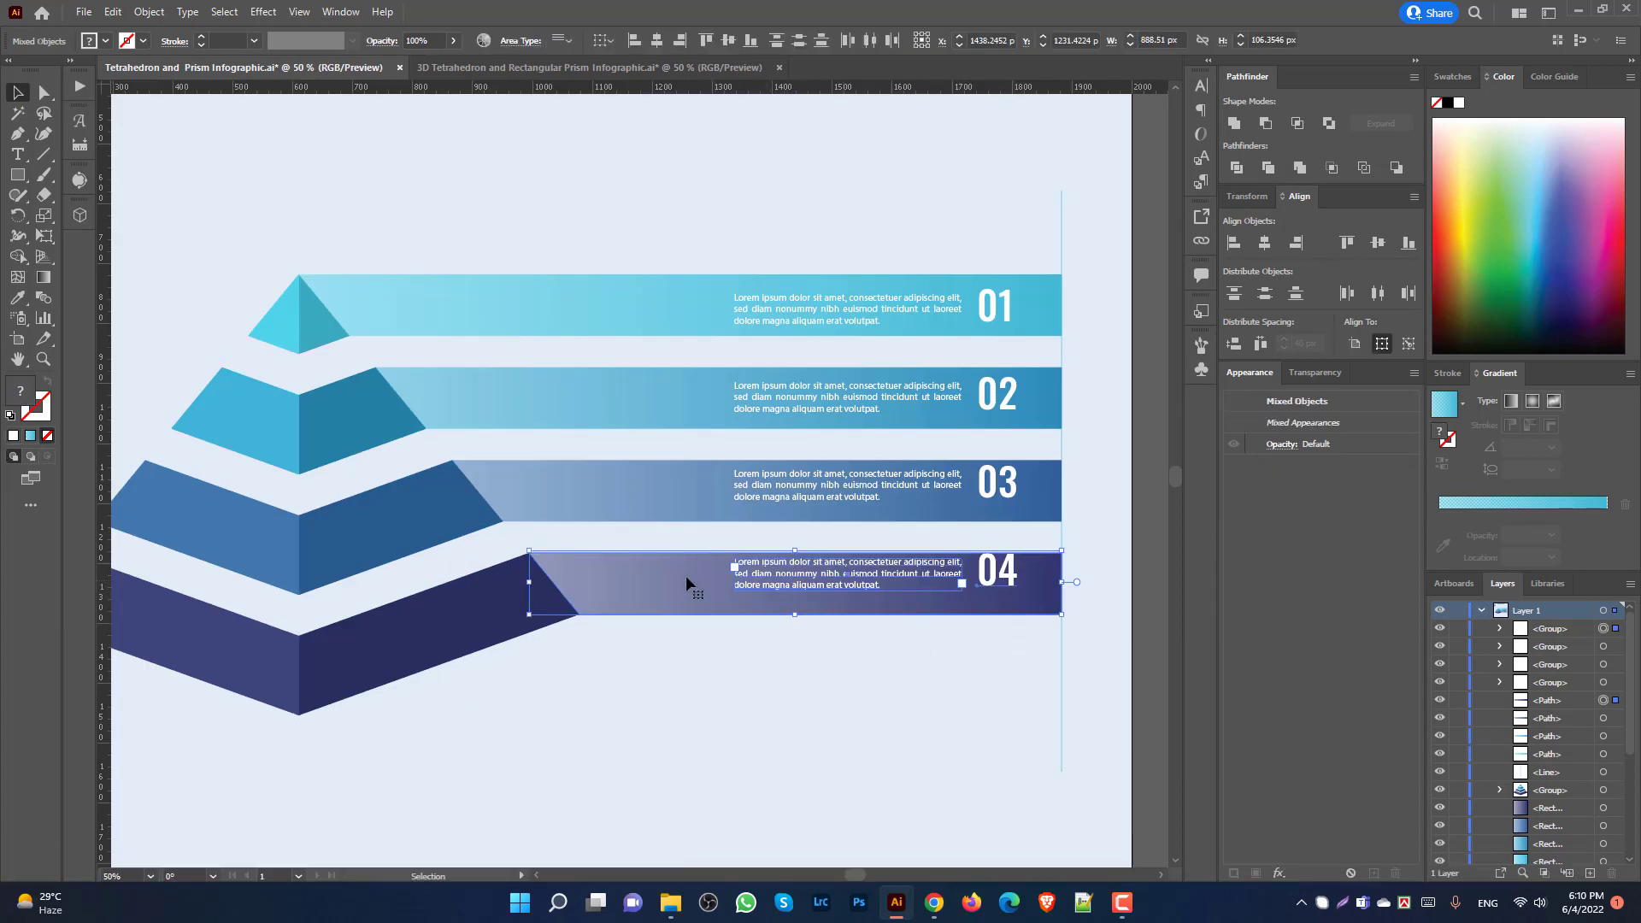
{"action": "left_click", "coordinate": [728, 40]}
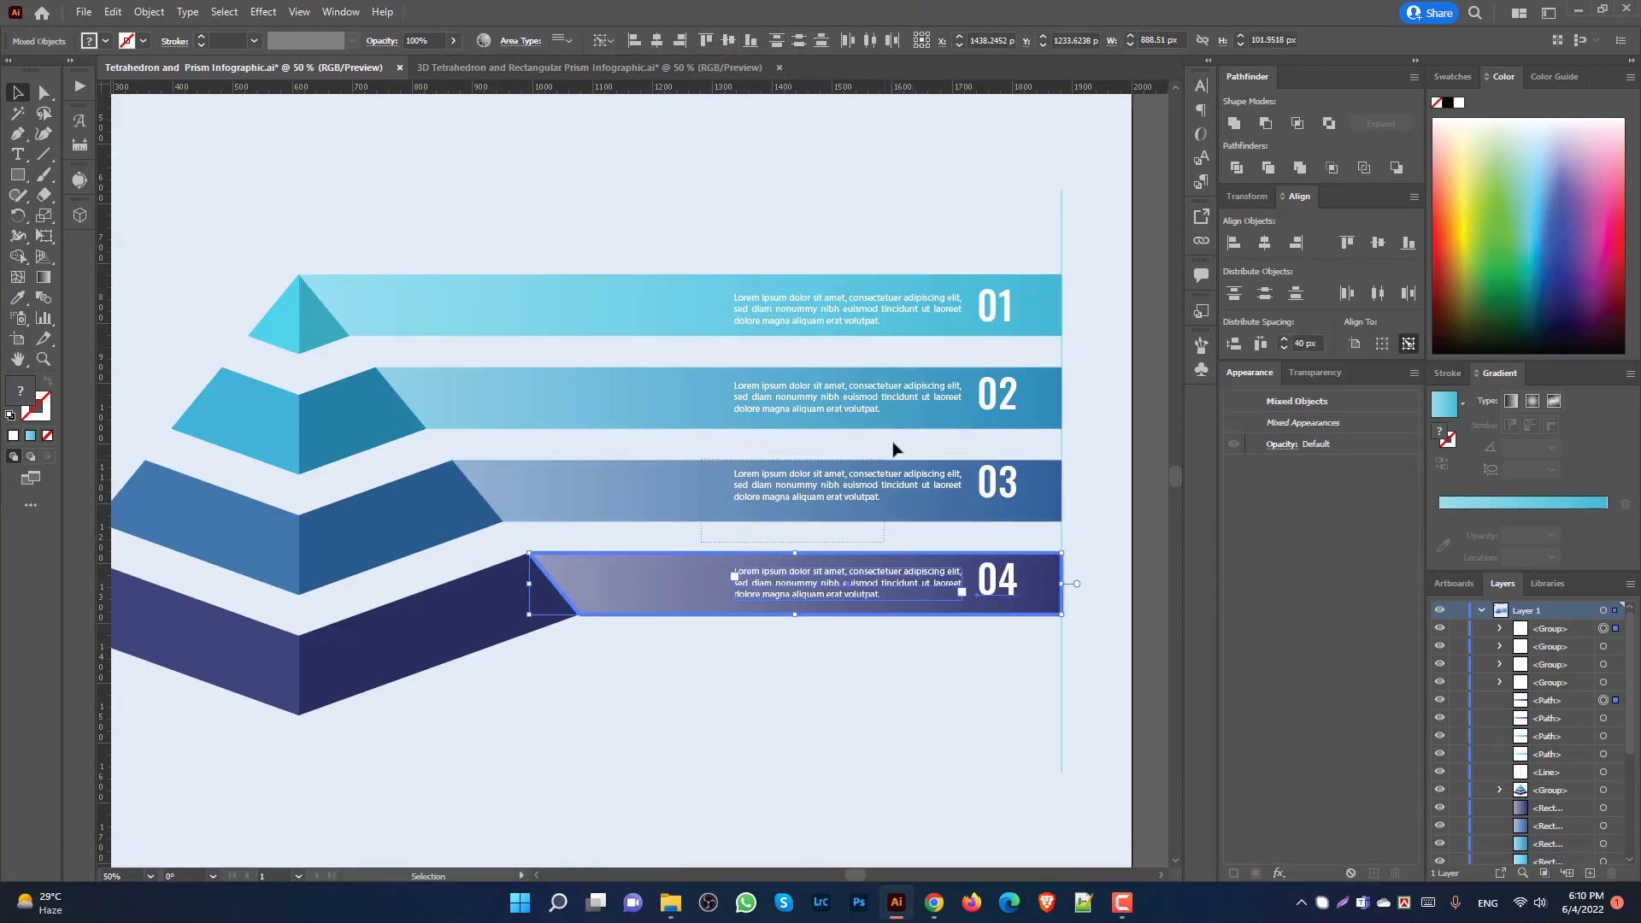
{"action": "left_click_drag", "start_coordinate": [895, 449], "coordinate": [701, 482]}
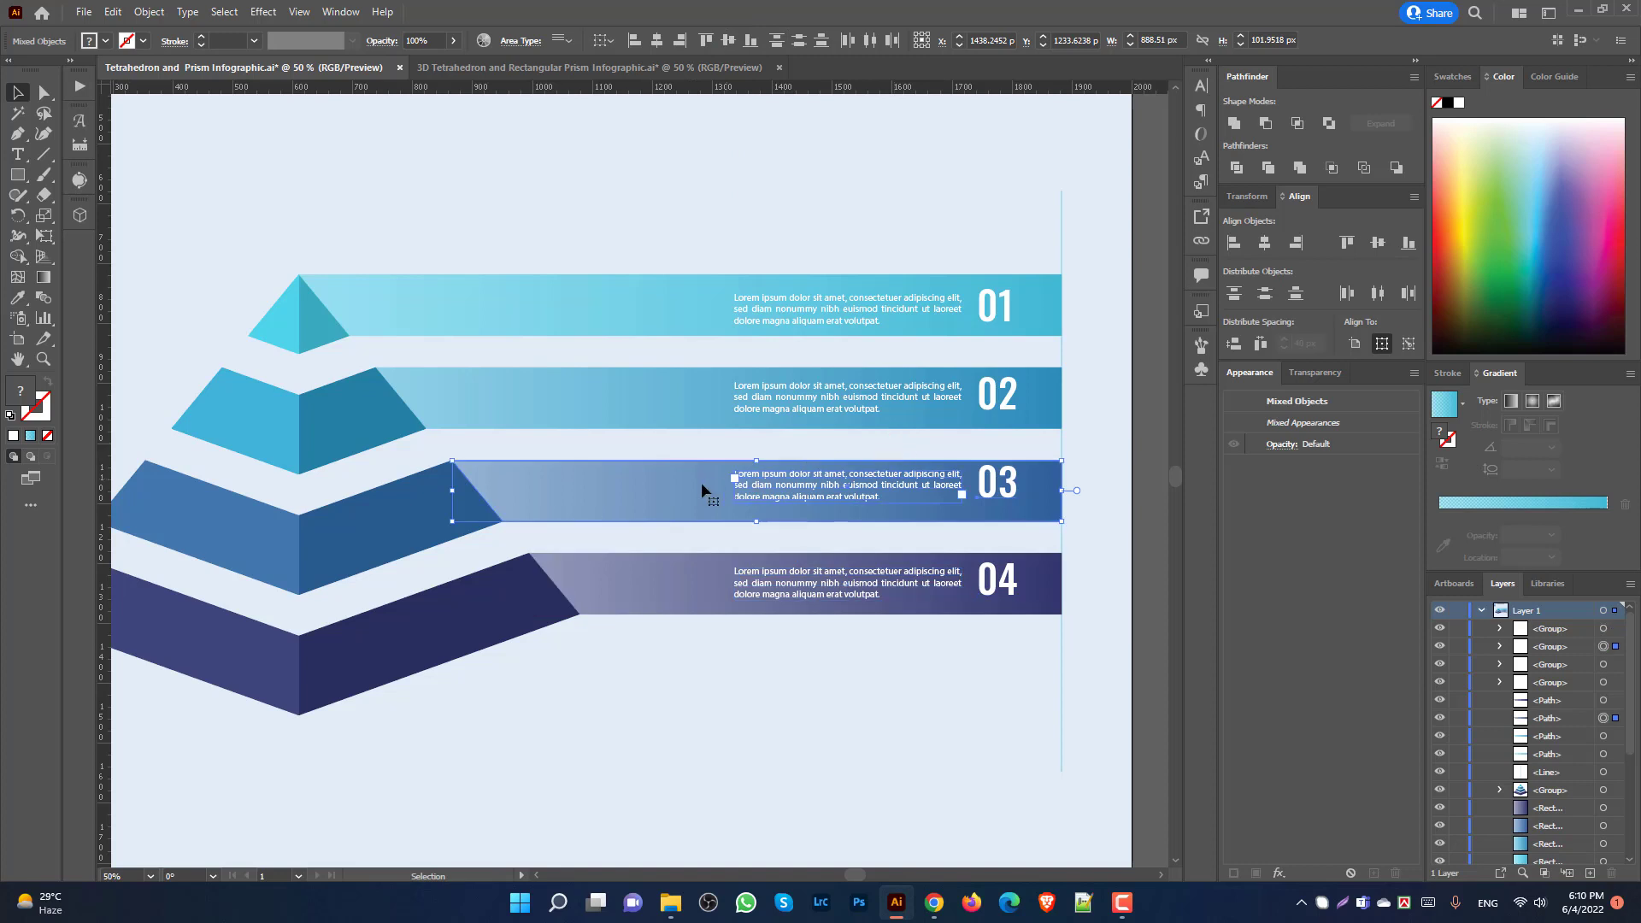
{"action": "left_click", "coordinate": [731, 39]}
{"action": "left_click_drag", "start_coordinate": [836, 440], "coordinate": [699, 393]}
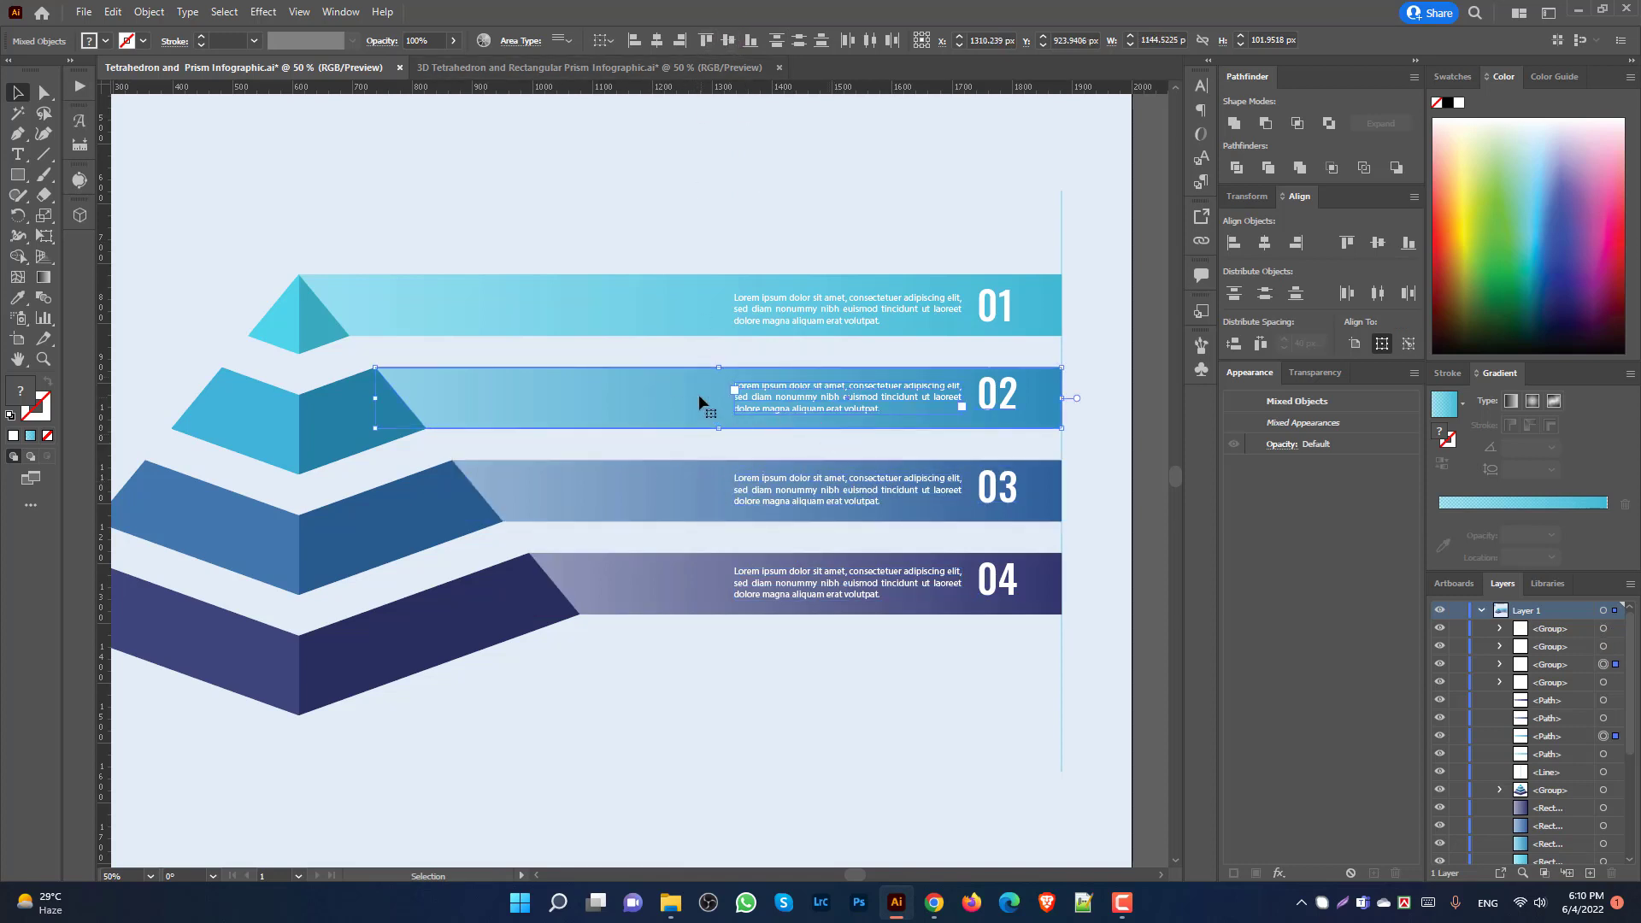
{"action": "left_click", "coordinate": [696, 203]}
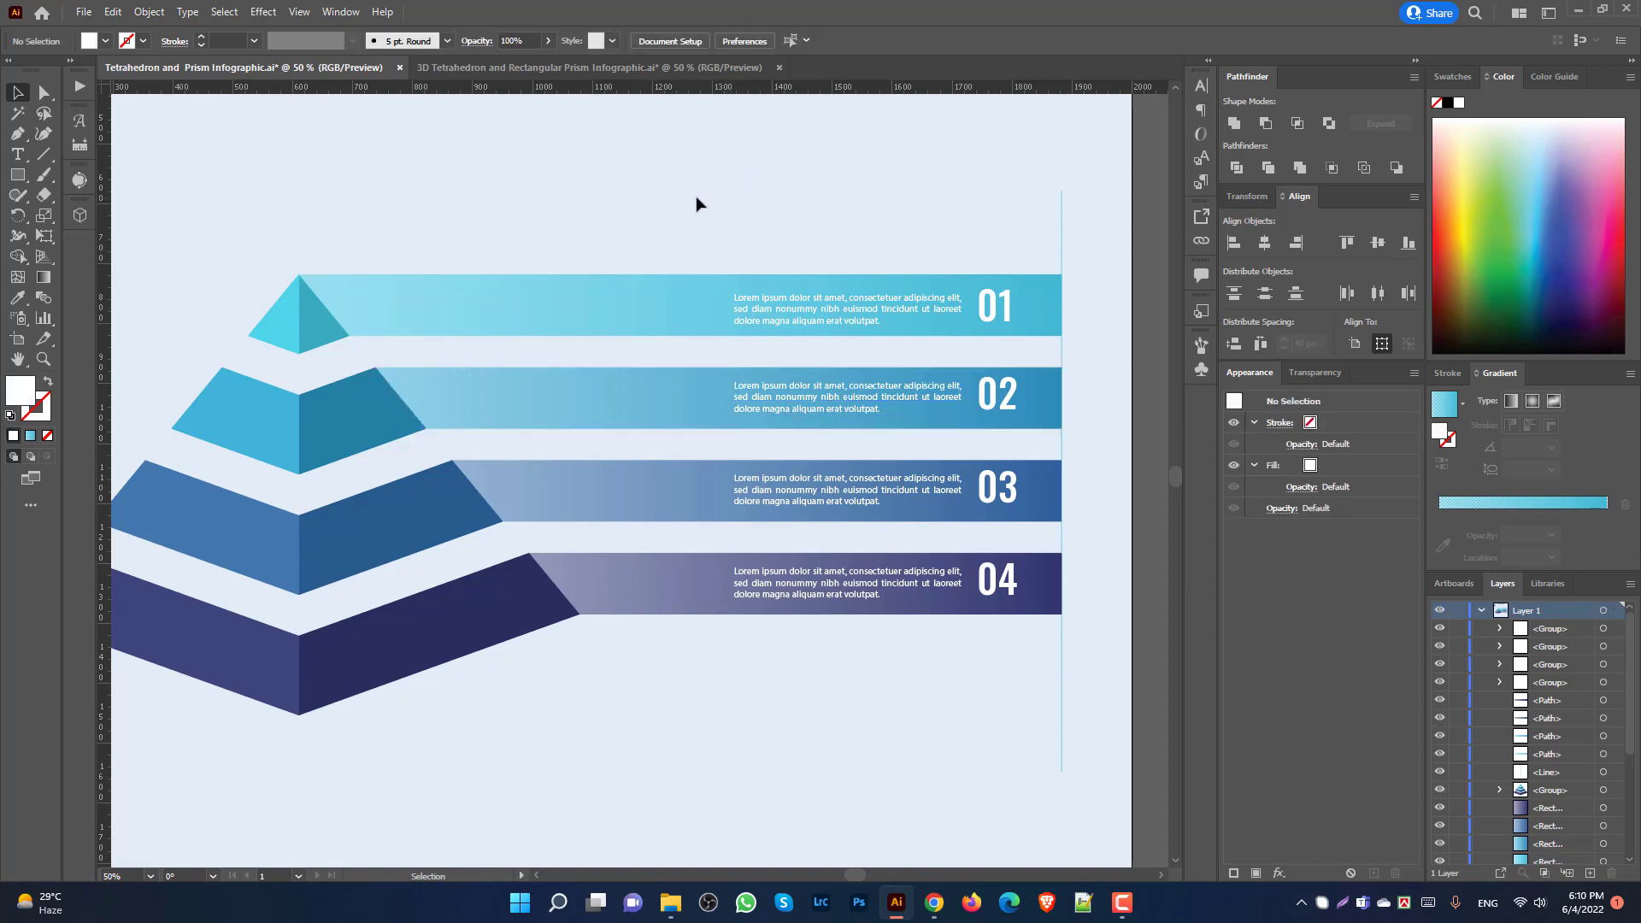
{"action": "left_click_drag", "start_coordinate": [857, 351], "coordinate": [855, 347]}
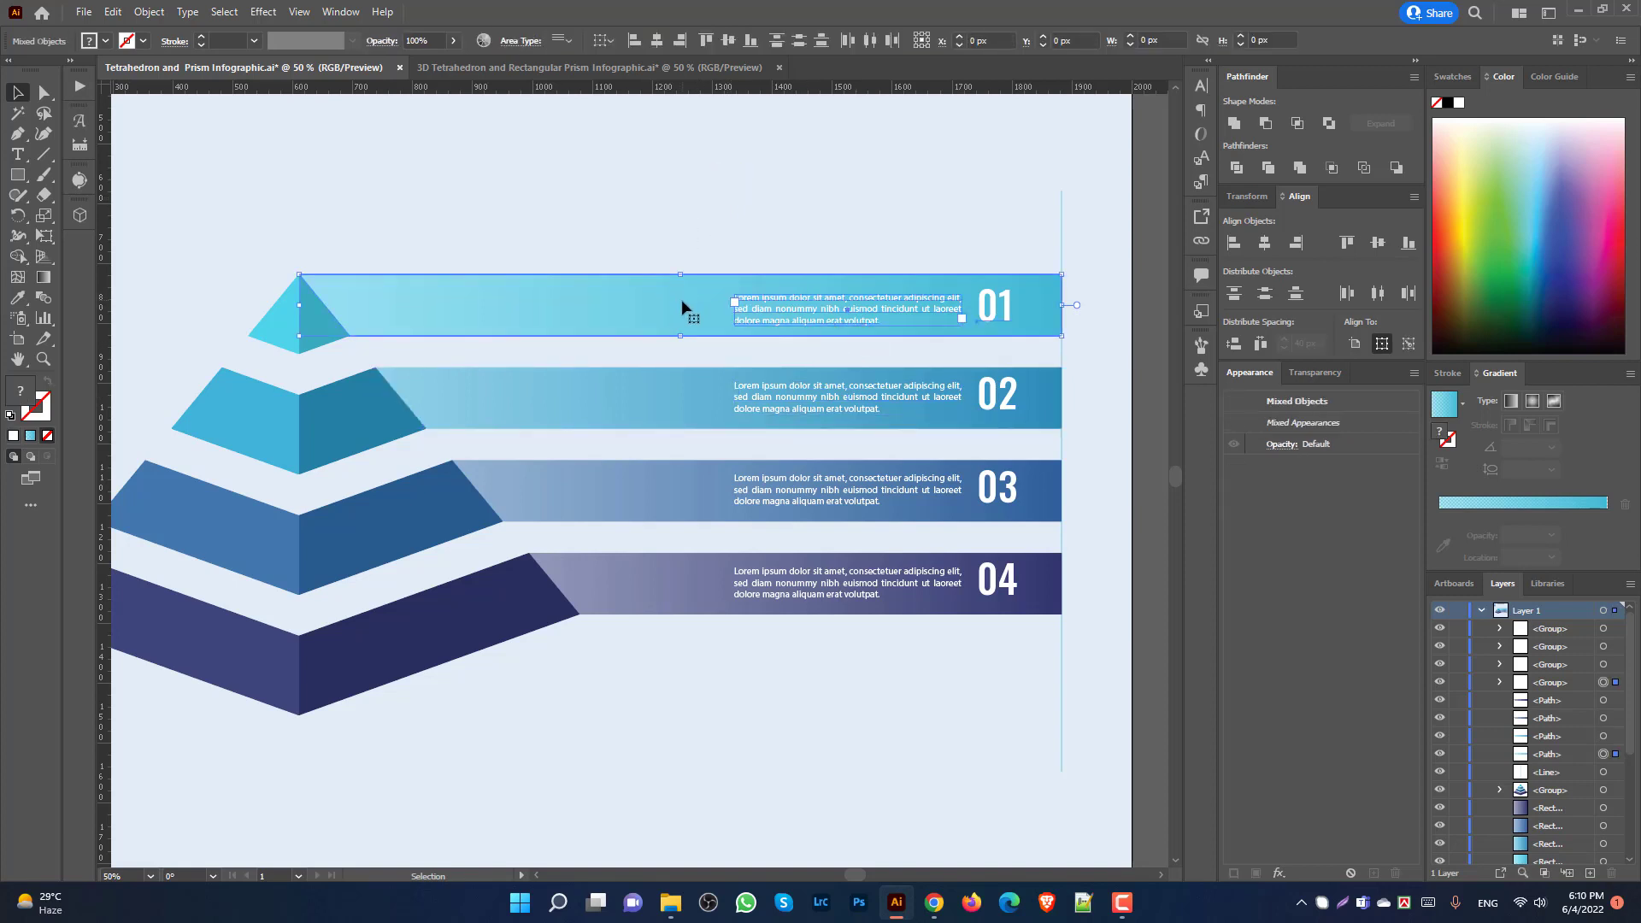
{"action": "left_click", "coordinate": [733, 39]}
{"action": "left_click", "coordinate": [778, 214]}
{"action": "scroll", "coordinate": [1059, 572], "scroll_direction": "down", "scroll_amount": 1}
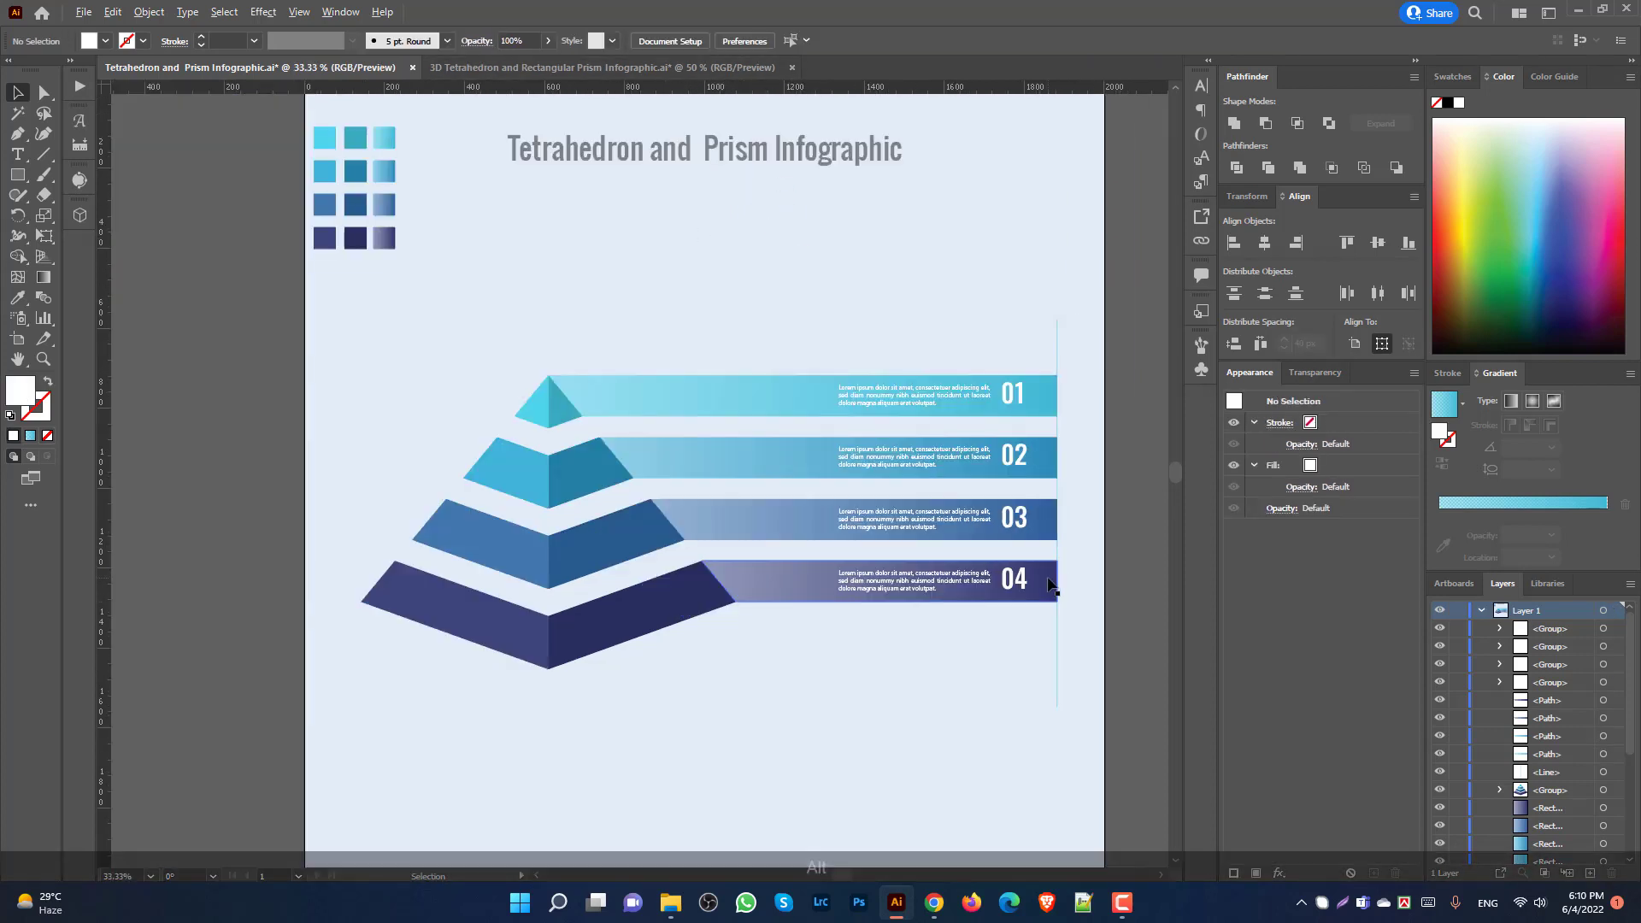
Step: Type a letter A and give it the 02 number's white Oswald style with the Eyedropper
{"action": "left_click_drag", "start_coordinate": [773, 681], "coordinate": [737, 663]}
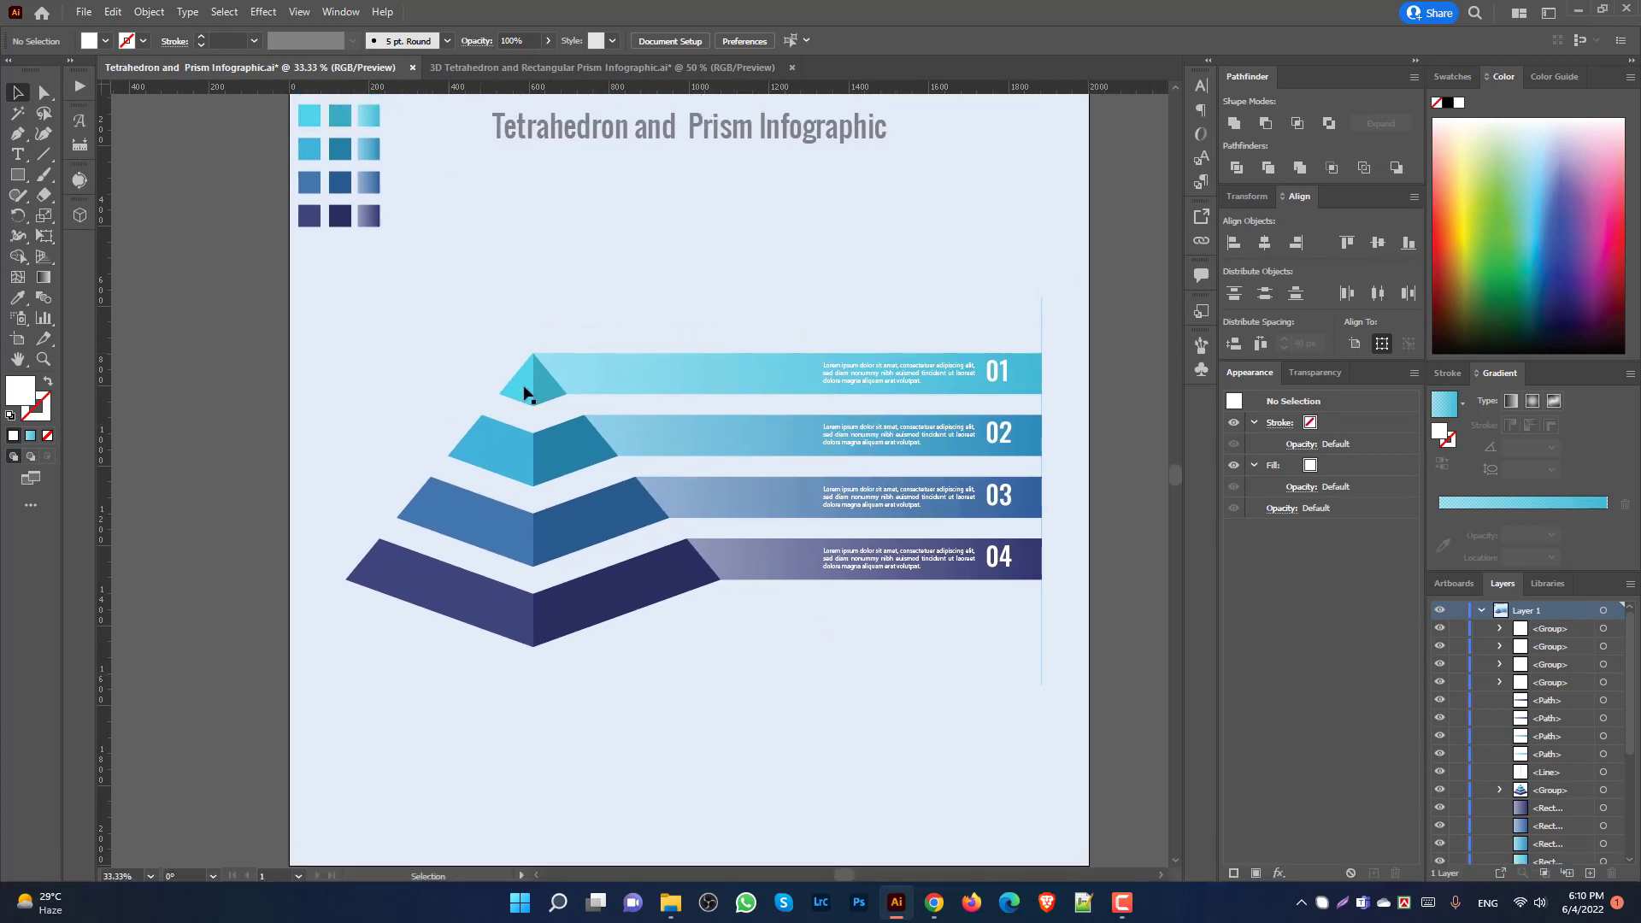
{"action": "scroll", "coordinate": [107, 238], "scroll_direction": "down", "scroll_amount": 1}
{"action": "left_click", "coordinate": [18, 154]}
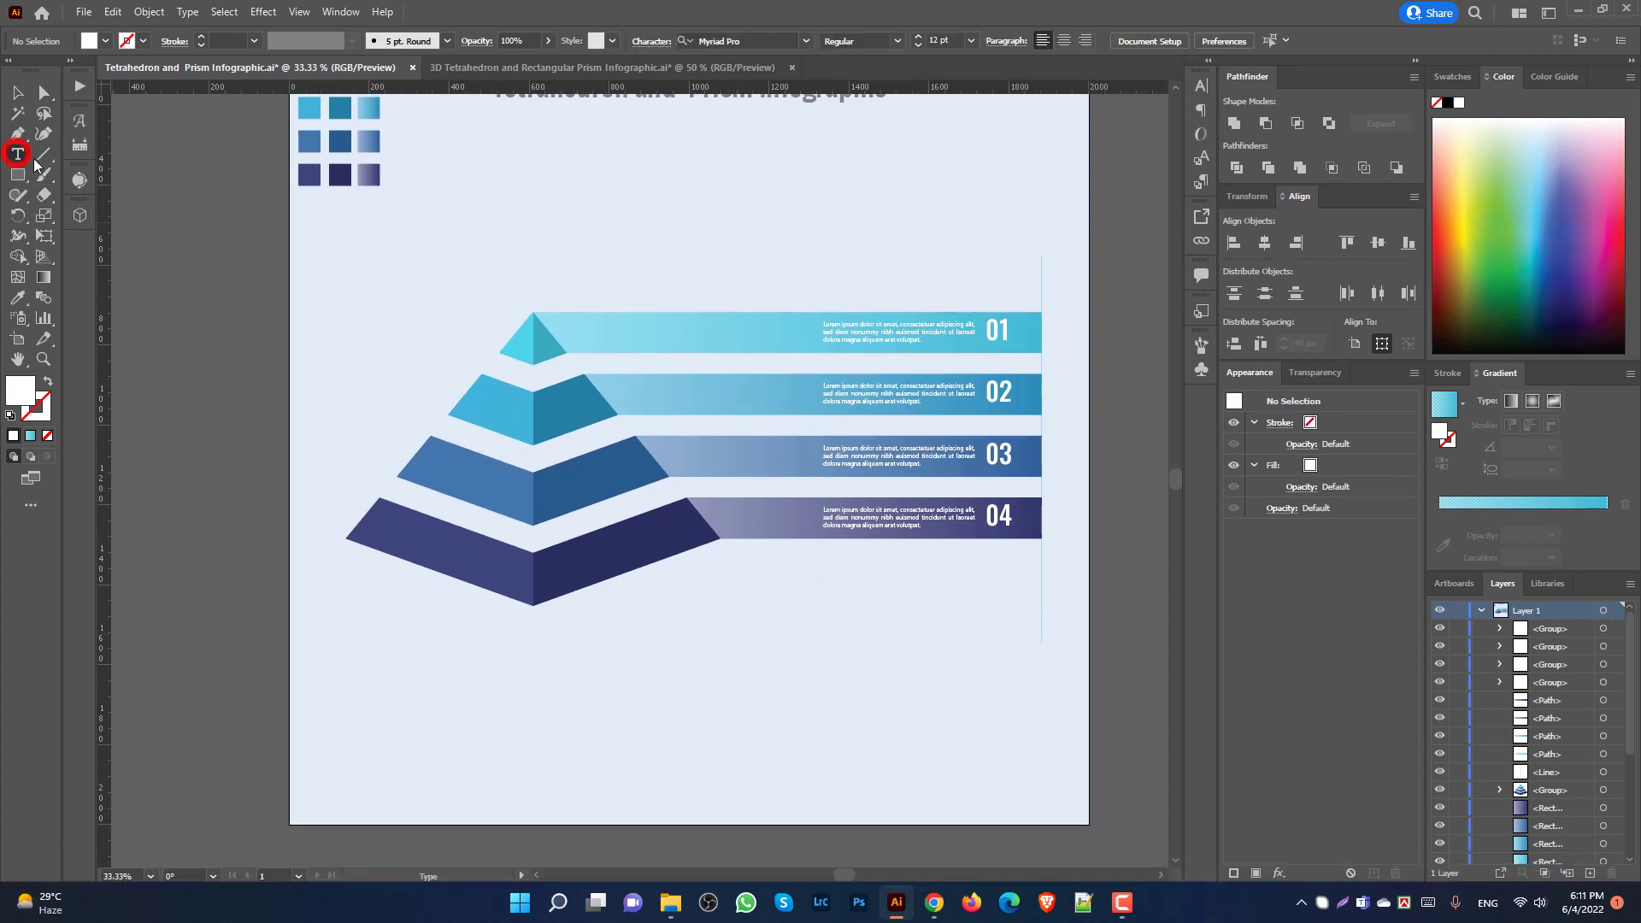
{"action": "scroll", "coordinate": [509, 384], "scroll_direction": "up", "scroll_amount": 1}
{"action": "left_click", "coordinate": [493, 414]}
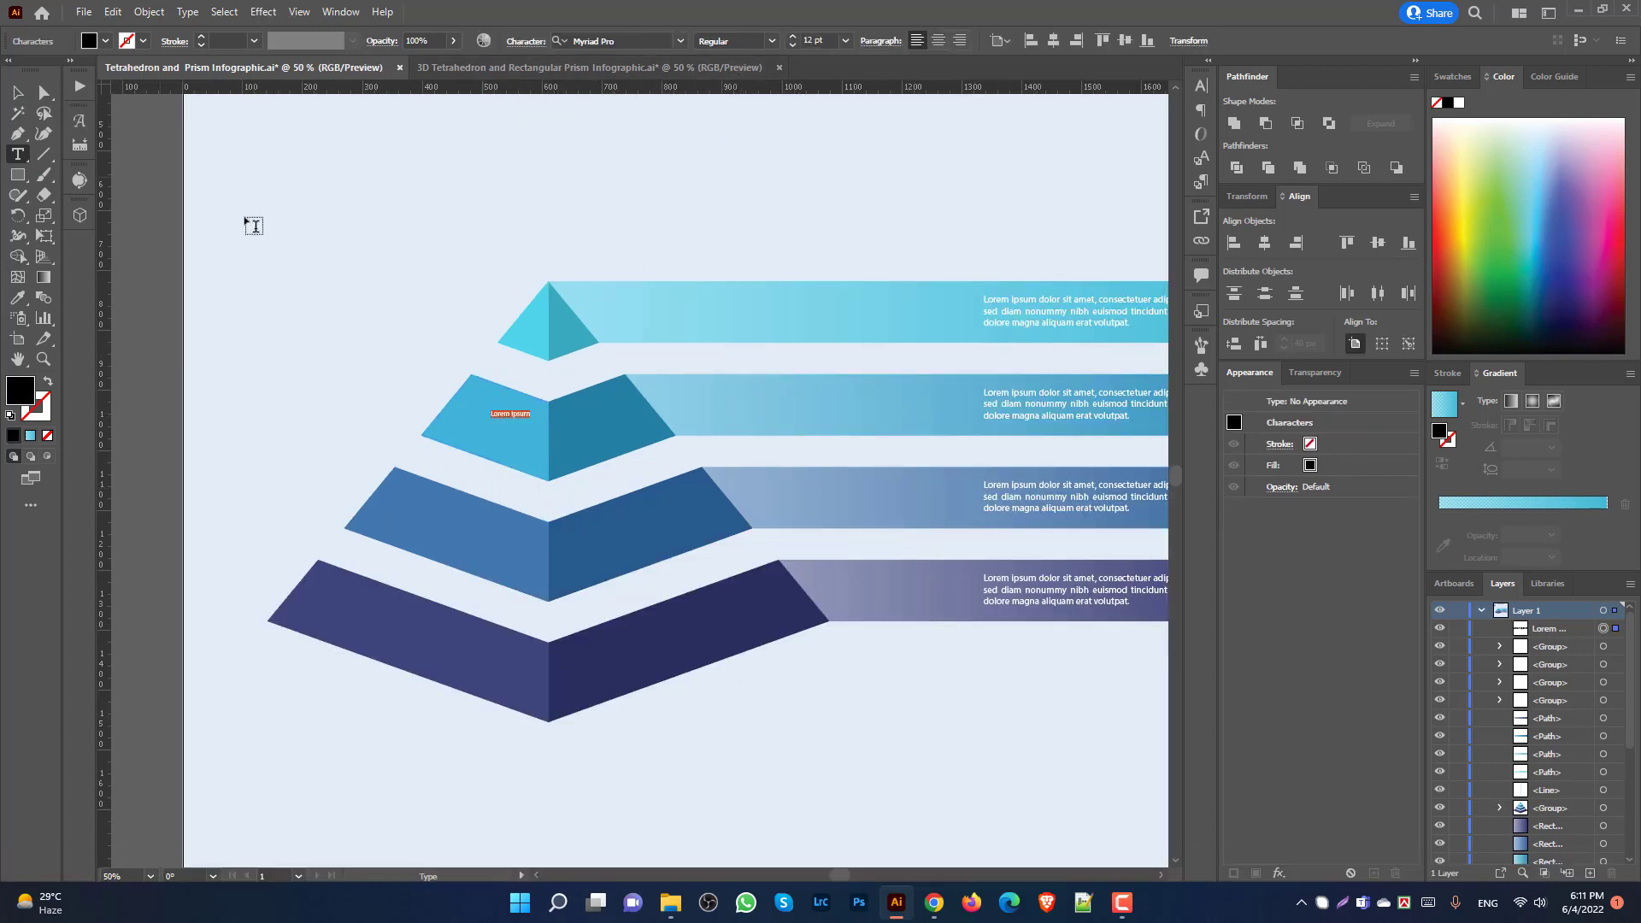
{"action": "type", "text": "A"}
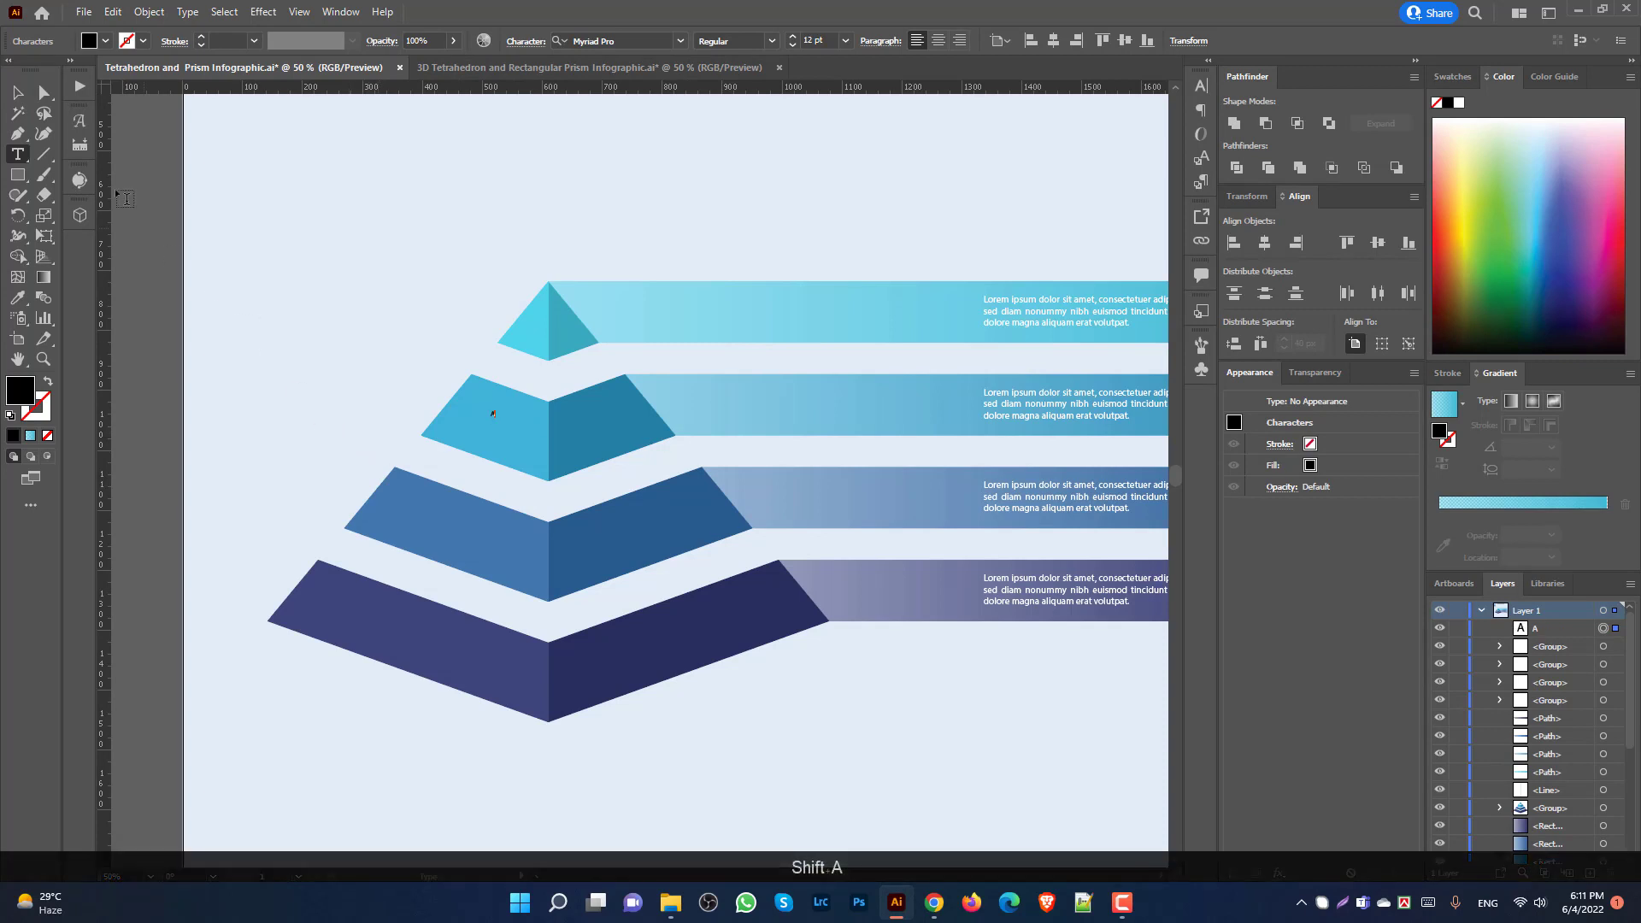
{"action": "left_click", "coordinate": [17, 92]}
{"action": "scroll", "coordinate": [73, 215], "scroll_direction": "down", "scroll_amount": 1}
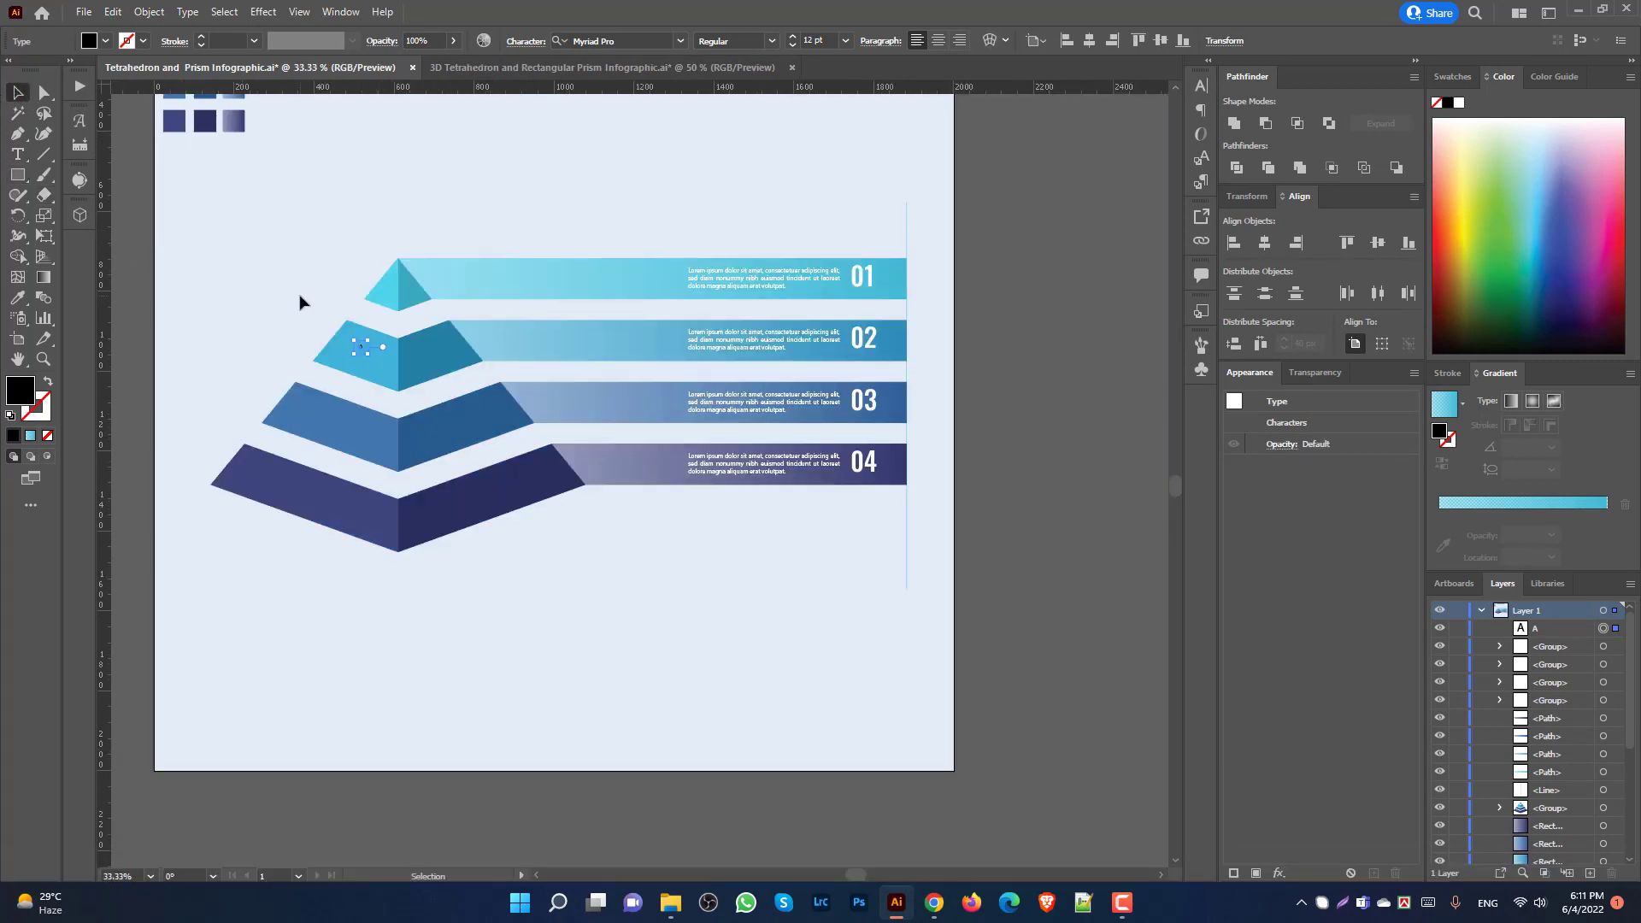
{"action": "key", "text": "i"}
{"action": "left_click", "coordinate": [870, 338]}
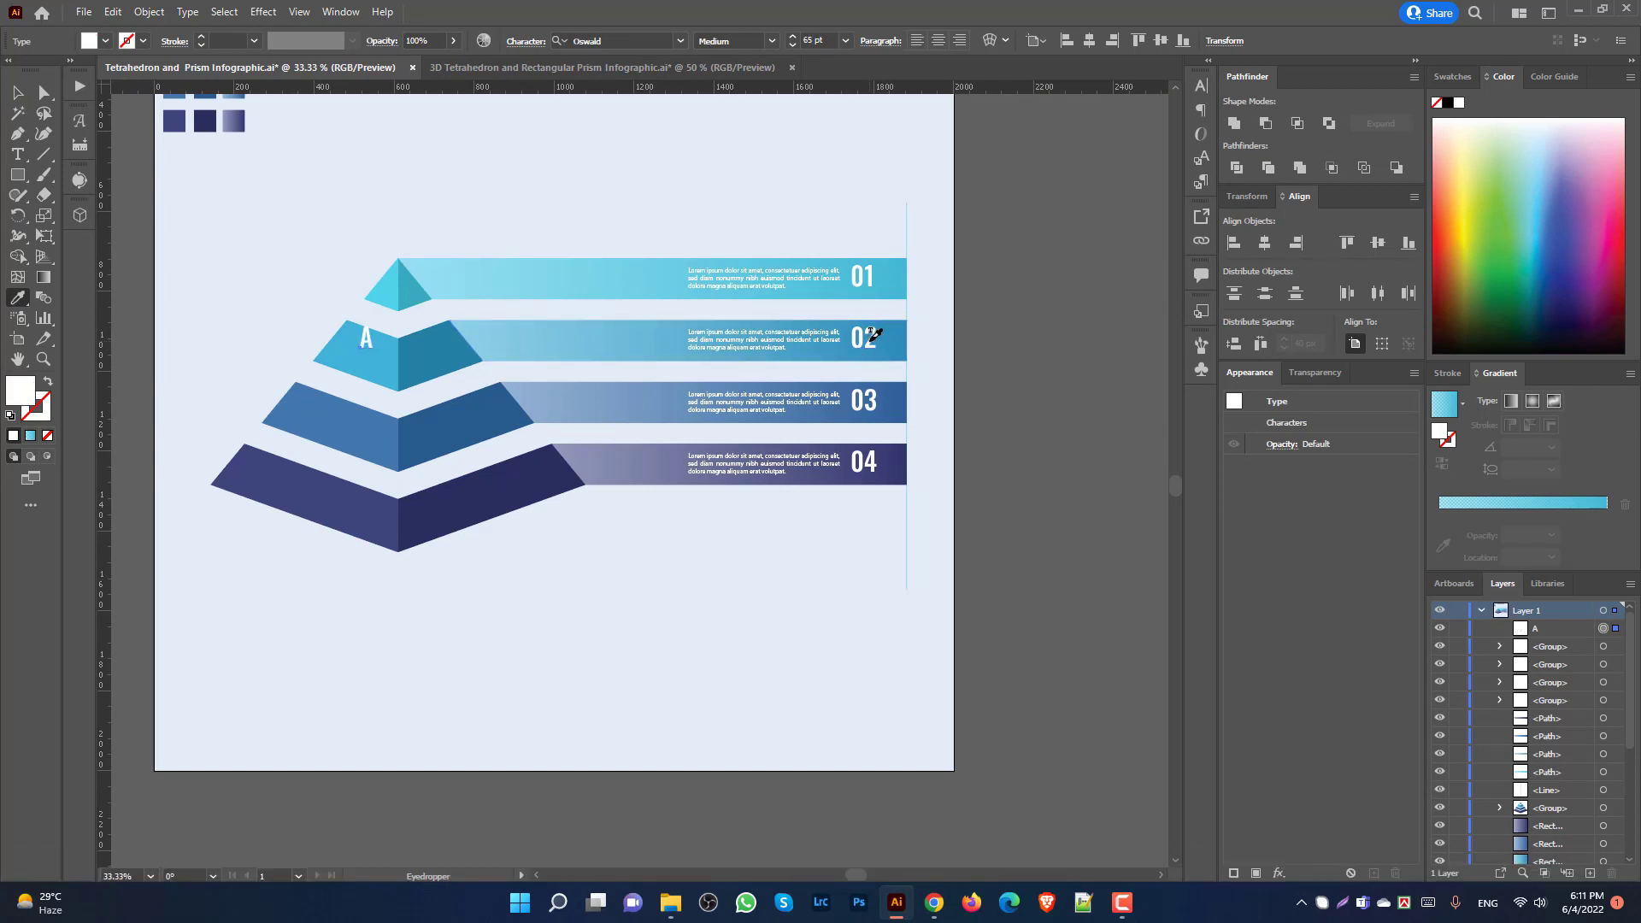
Step: Move the A onto the top pyramid tier and scale it down slightly
{"action": "key", "text": "space"}
{"action": "left_click_drag", "start_coordinate": [316, 272], "coordinate": [518, 290]}
{"action": "scroll", "coordinate": [547, 342], "scroll_direction": "up", "scroll_amount": 2}
{"action": "left_click_drag", "start_coordinate": [584, 379], "coordinate": [630, 279]}
{"action": "scroll", "coordinate": [630, 274], "scroll_direction": "up", "scroll_amount": 2}
{"action": "left_click_drag", "start_coordinate": [646, 207], "coordinate": [639, 219]}
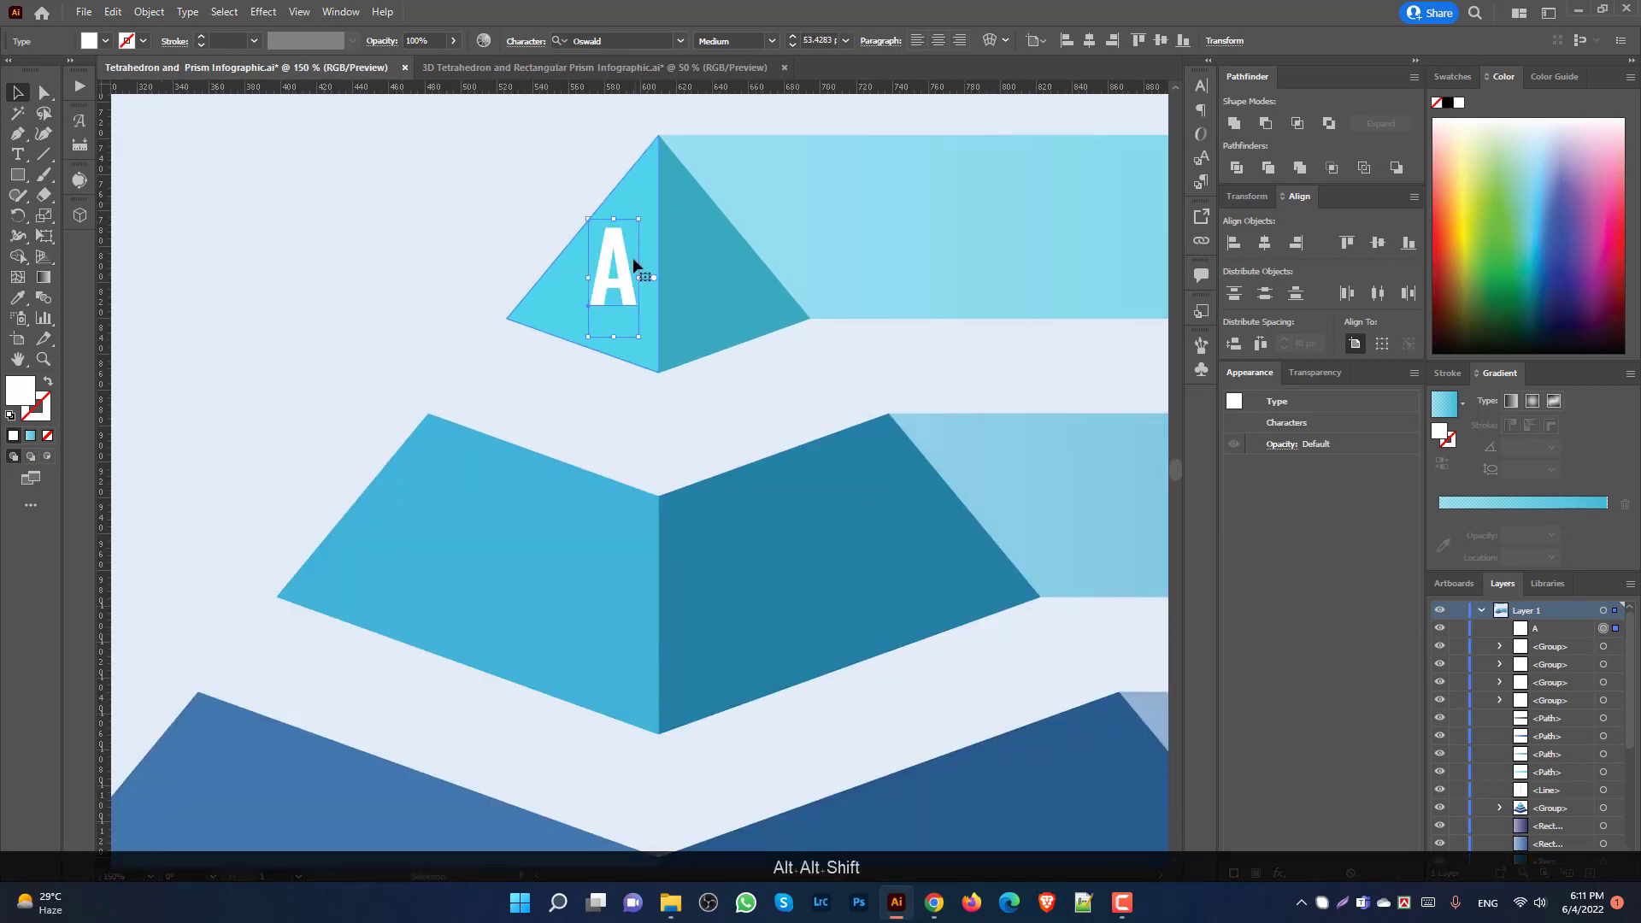
{"action": "left_click", "coordinate": [263, 11]}
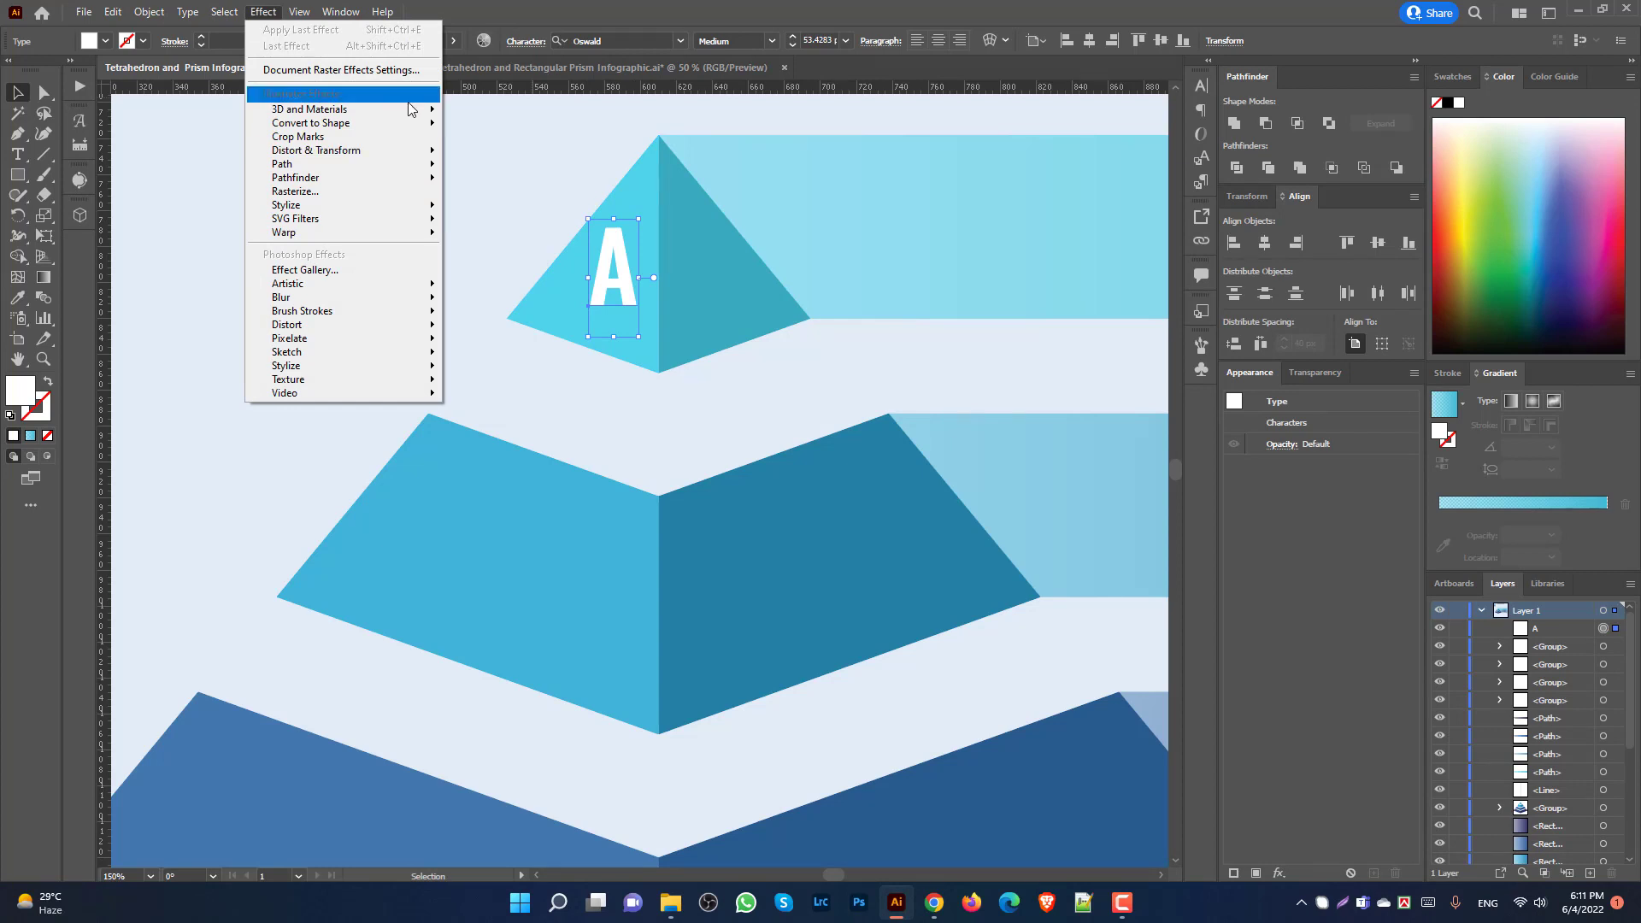
Step: Give the A a 3D Classic Extrude & Bevel: Isometric Left, 0 pt depth, No Shading
{"action": "mouse_move", "coordinate": [410, 109]}
{"action": "mouse_move", "coordinate": [581, 214]}
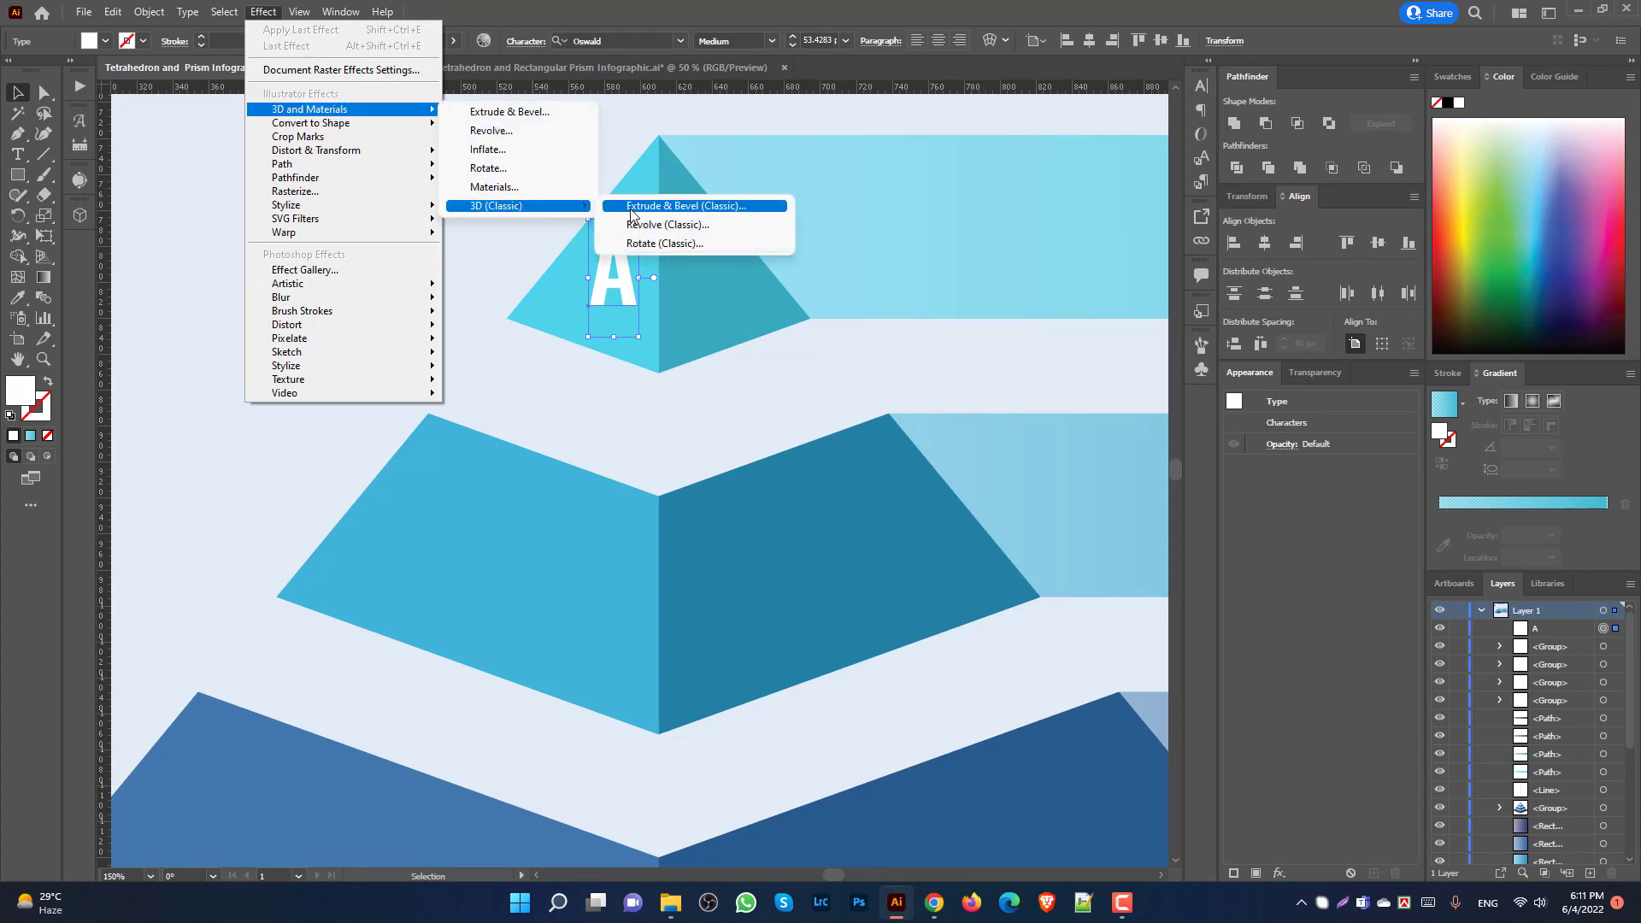
{"action": "left_click", "coordinate": [684, 206]}
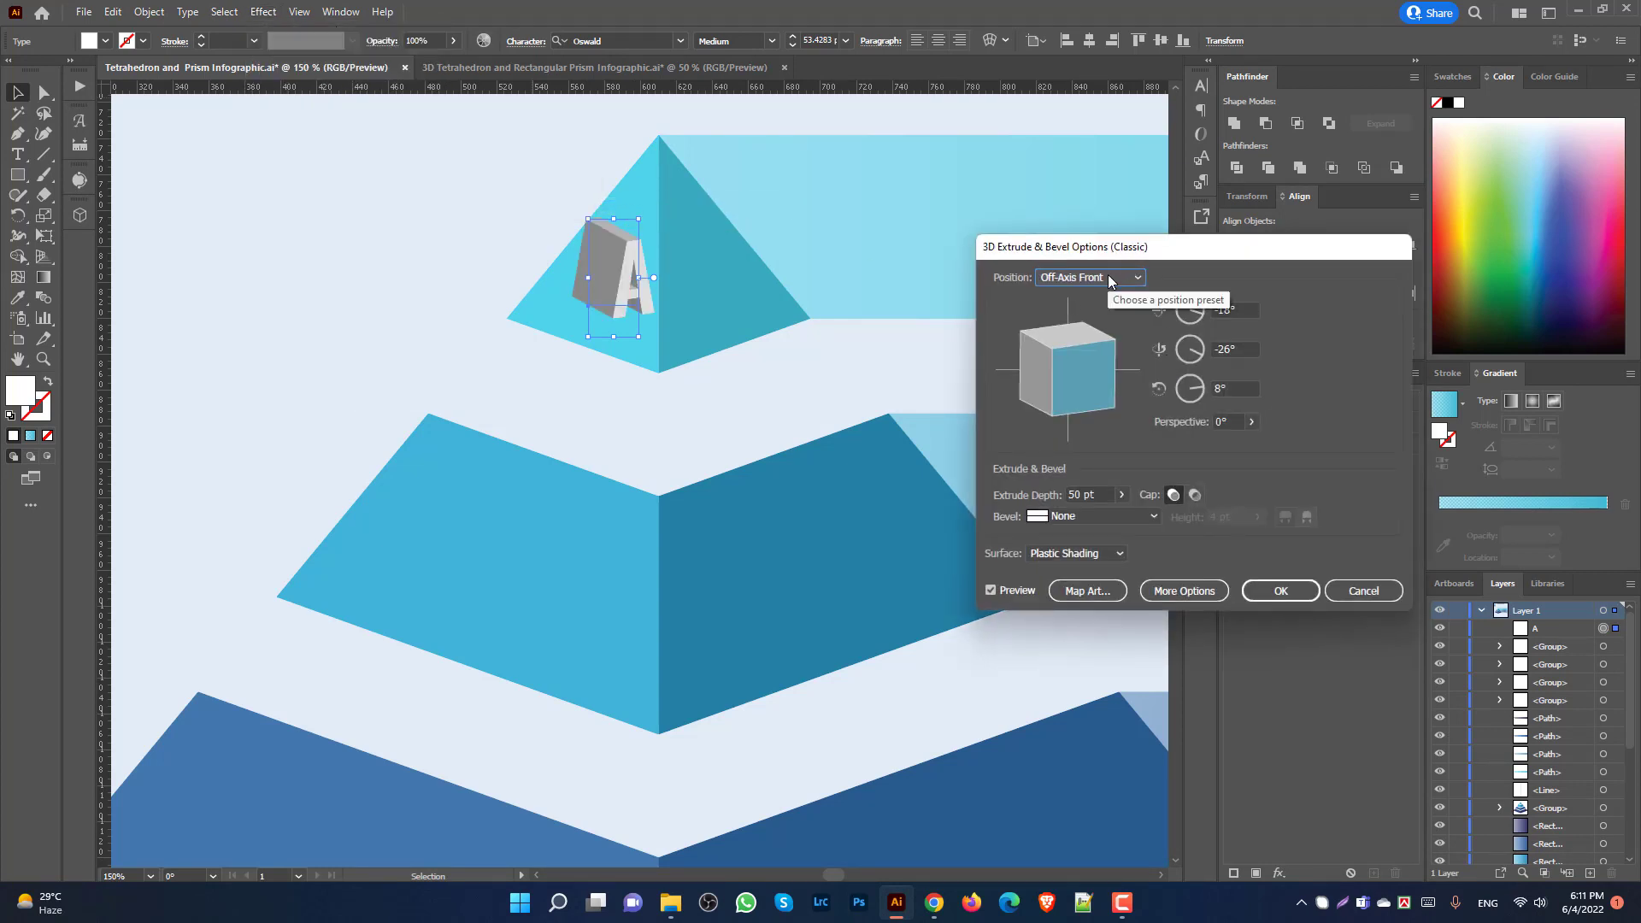
{"action": "left_click", "coordinate": [1121, 494]}
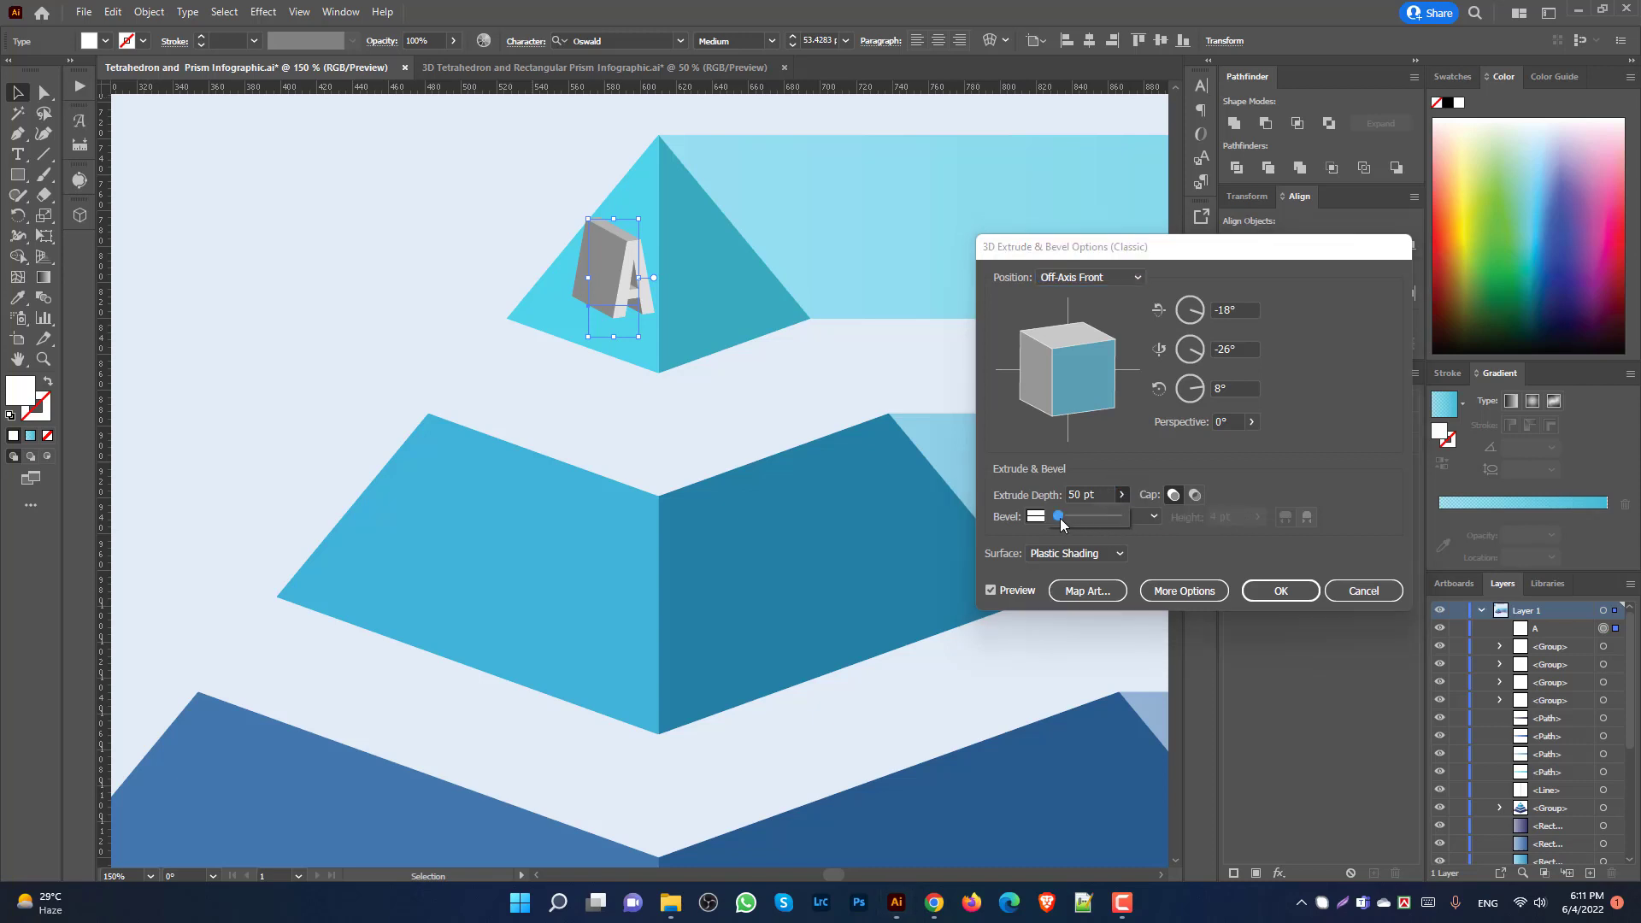
{"action": "left_click", "coordinate": [1135, 276]}
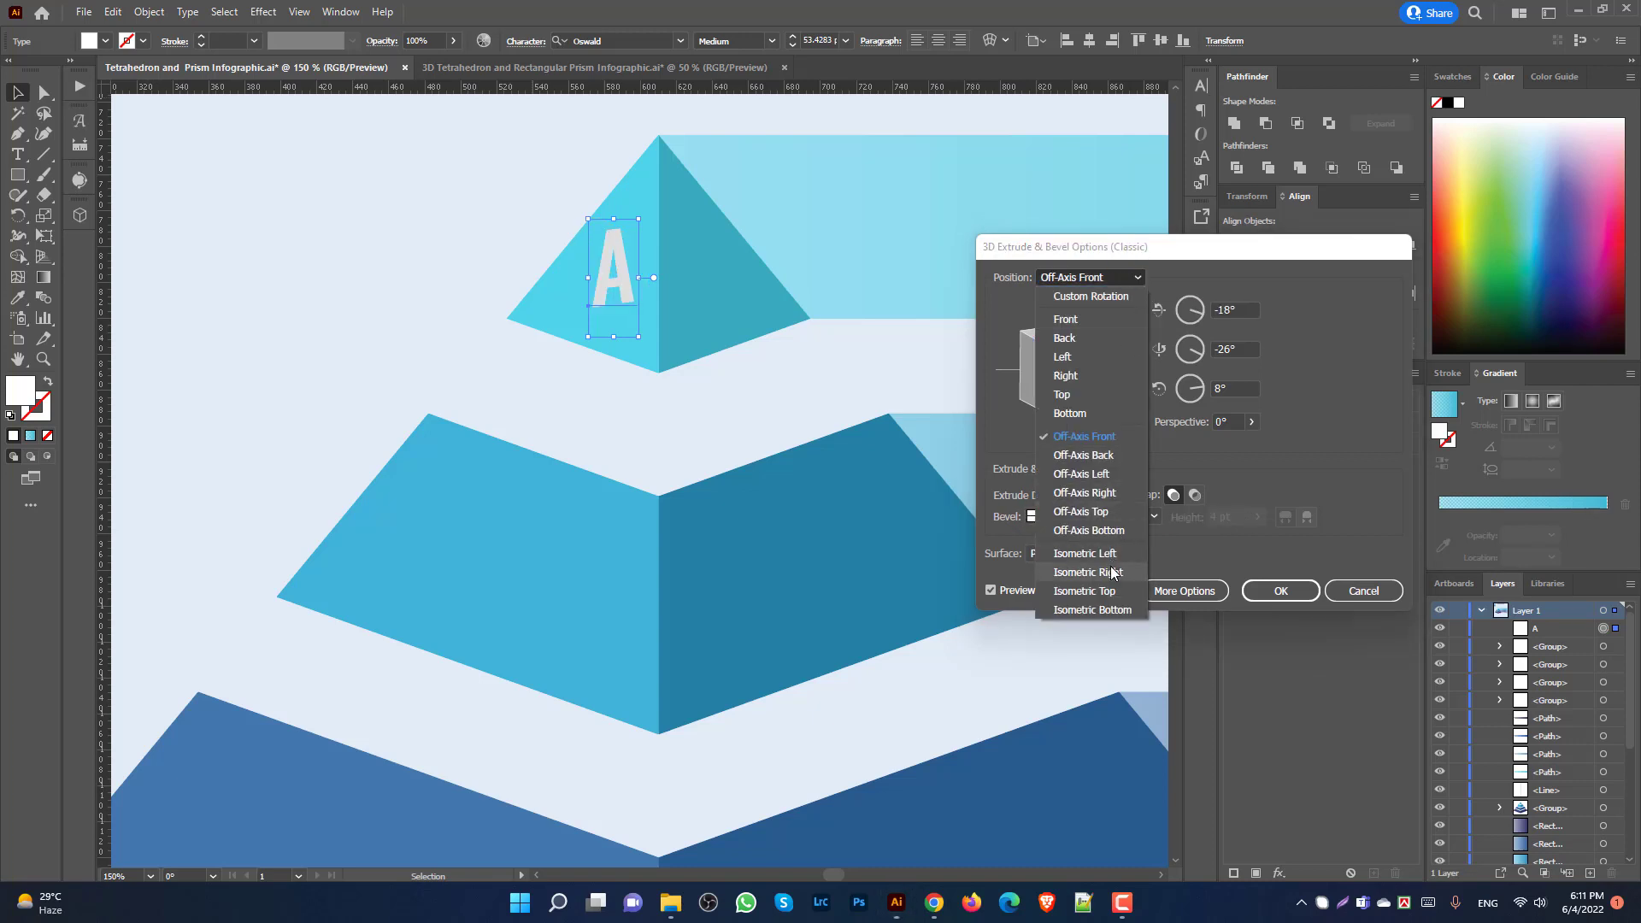
{"action": "left_click", "coordinate": [1107, 556]}
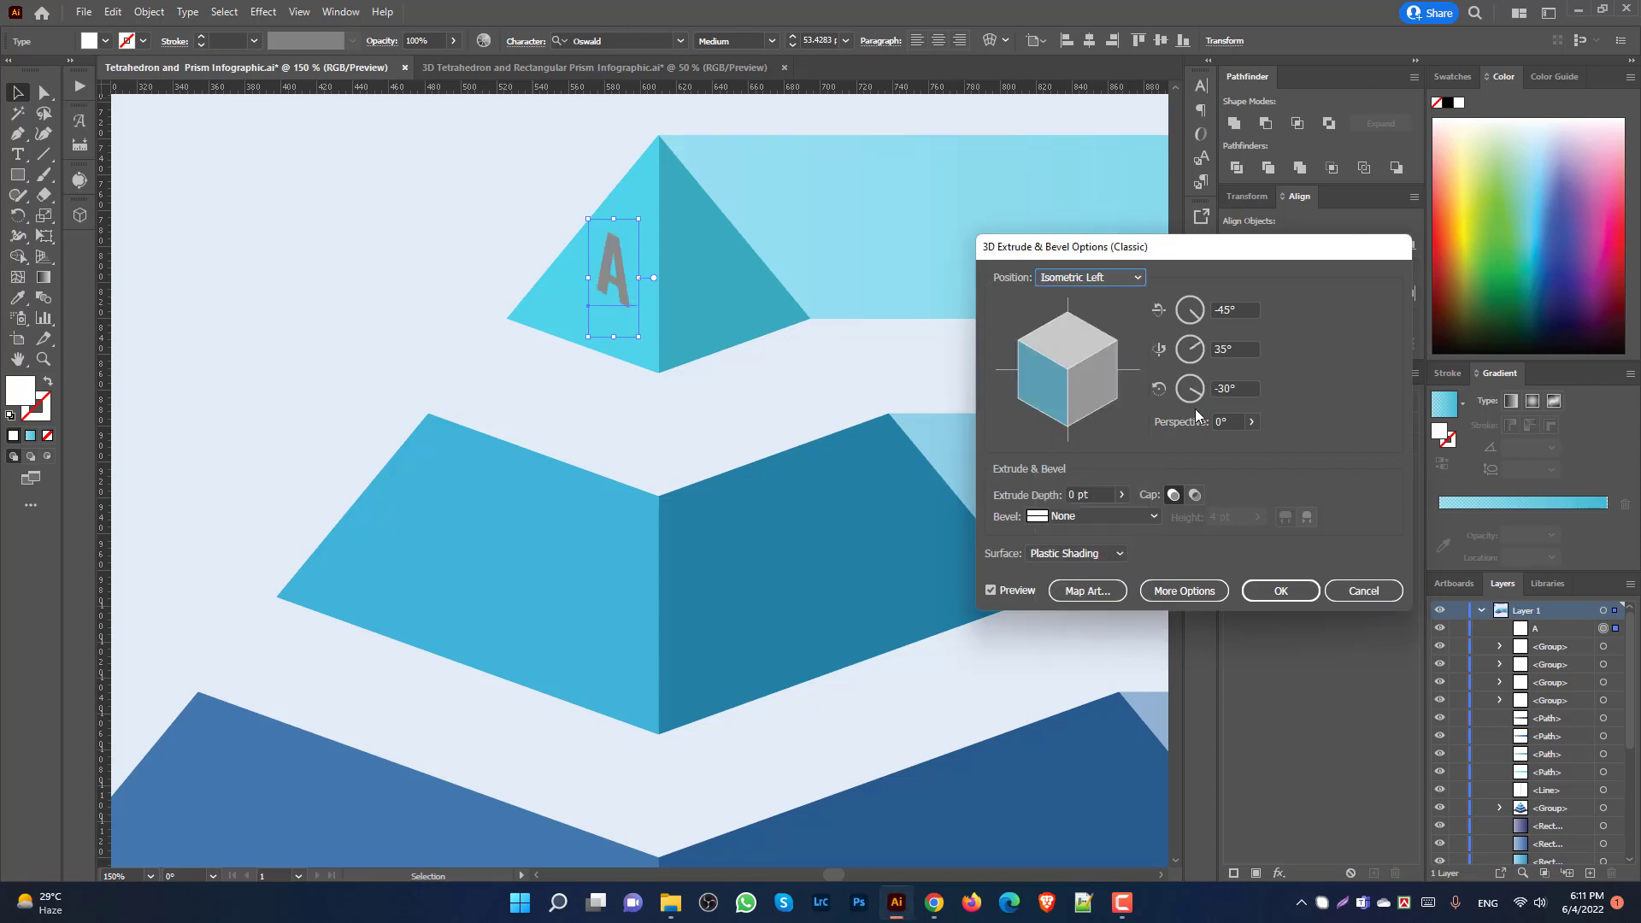
{"action": "left_click", "coordinate": [1112, 553]}
{"action": "left_click", "coordinate": [1078, 591]}
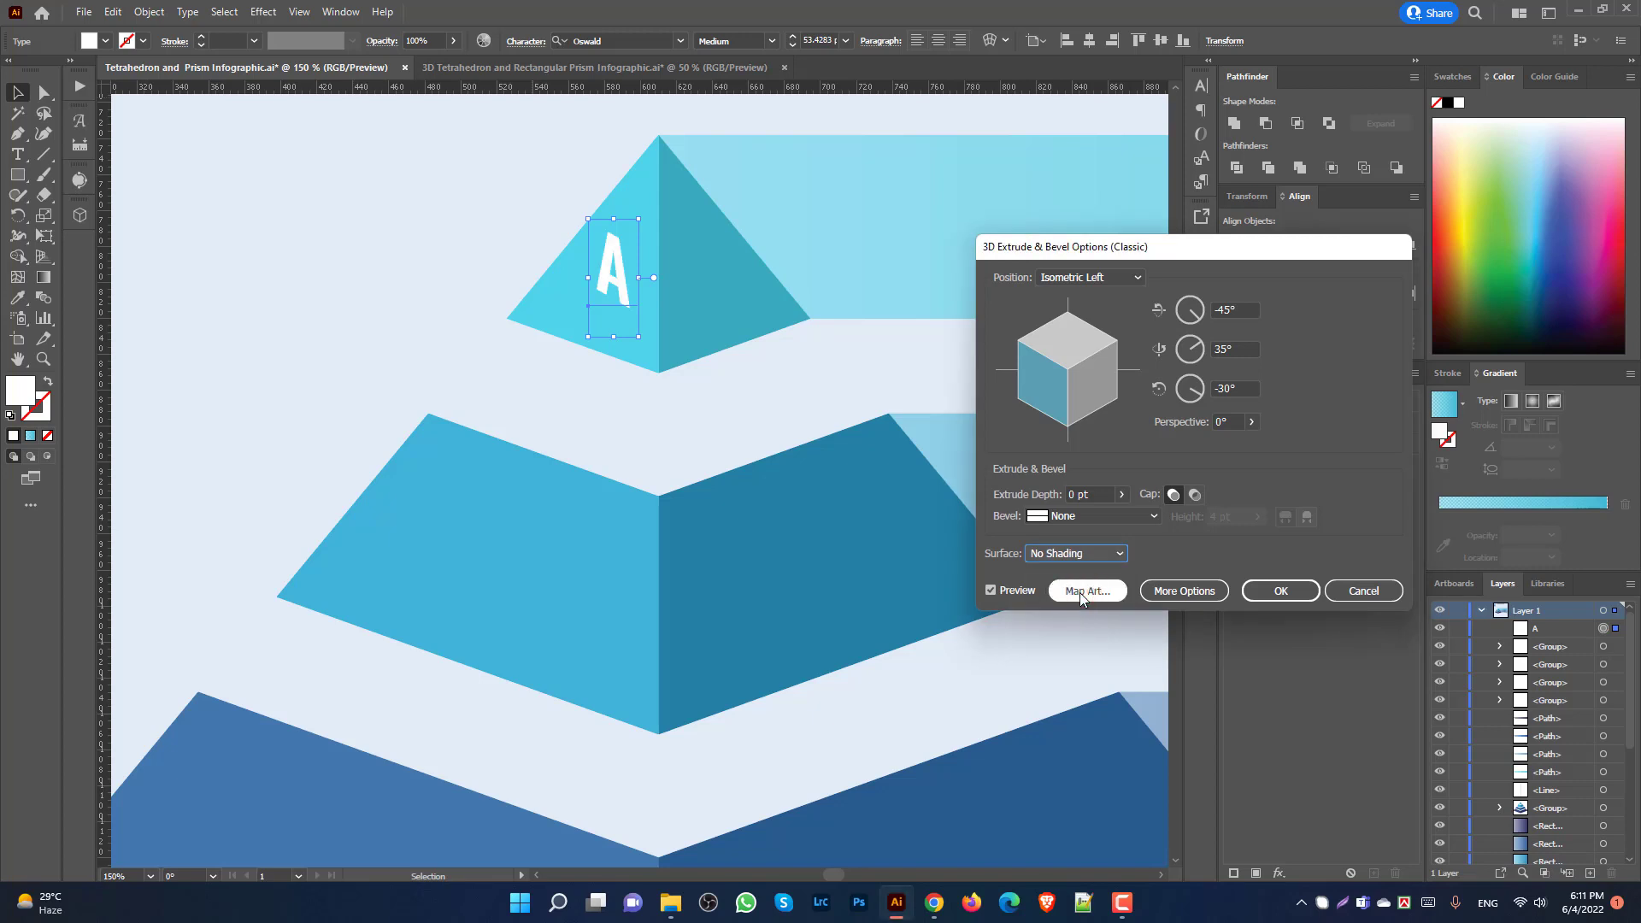
{"action": "left_click", "coordinate": [1298, 591]}
{"action": "left_click", "coordinate": [456, 271]}
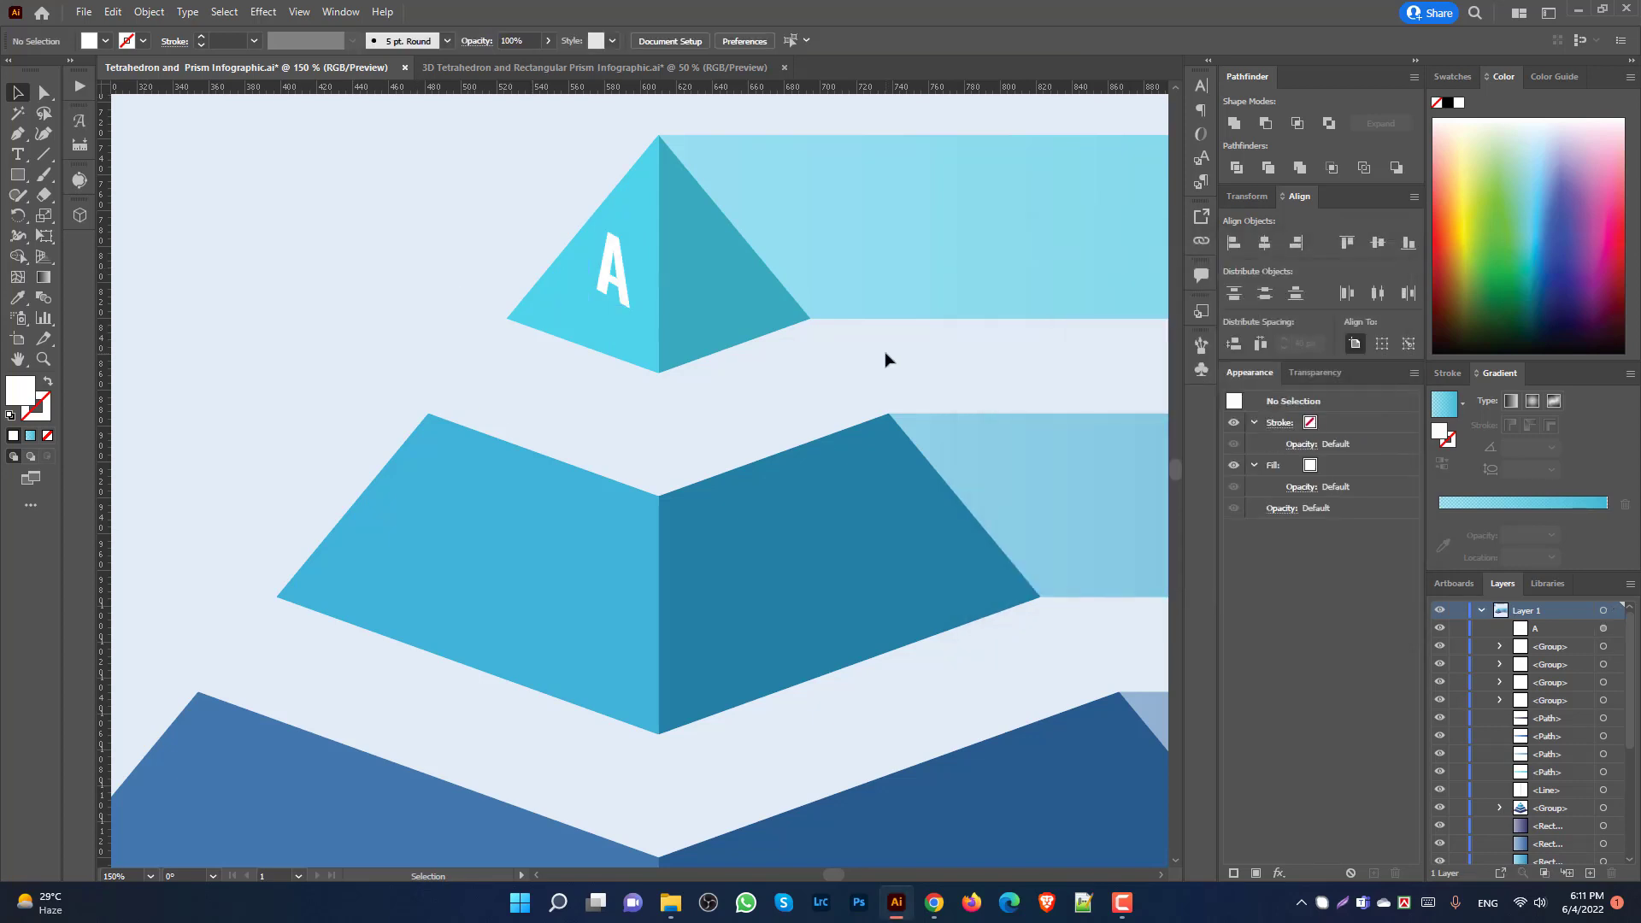
{"action": "scroll", "coordinate": [885, 354], "scroll_direction": "down", "scroll_amount": 2}
{"action": "scroll", "coordinate": [873, 352], "scroll_direction": "down", "scroll_amount": 1}
Step: Alt-drag a copy of the A onto the second tier and retype it as B
{"action": "left_click_drag", "start_coordinate": [766, 265], "coordinate": [722, 398]}
{"action": "double_click", "coordinate": [719, 391]}
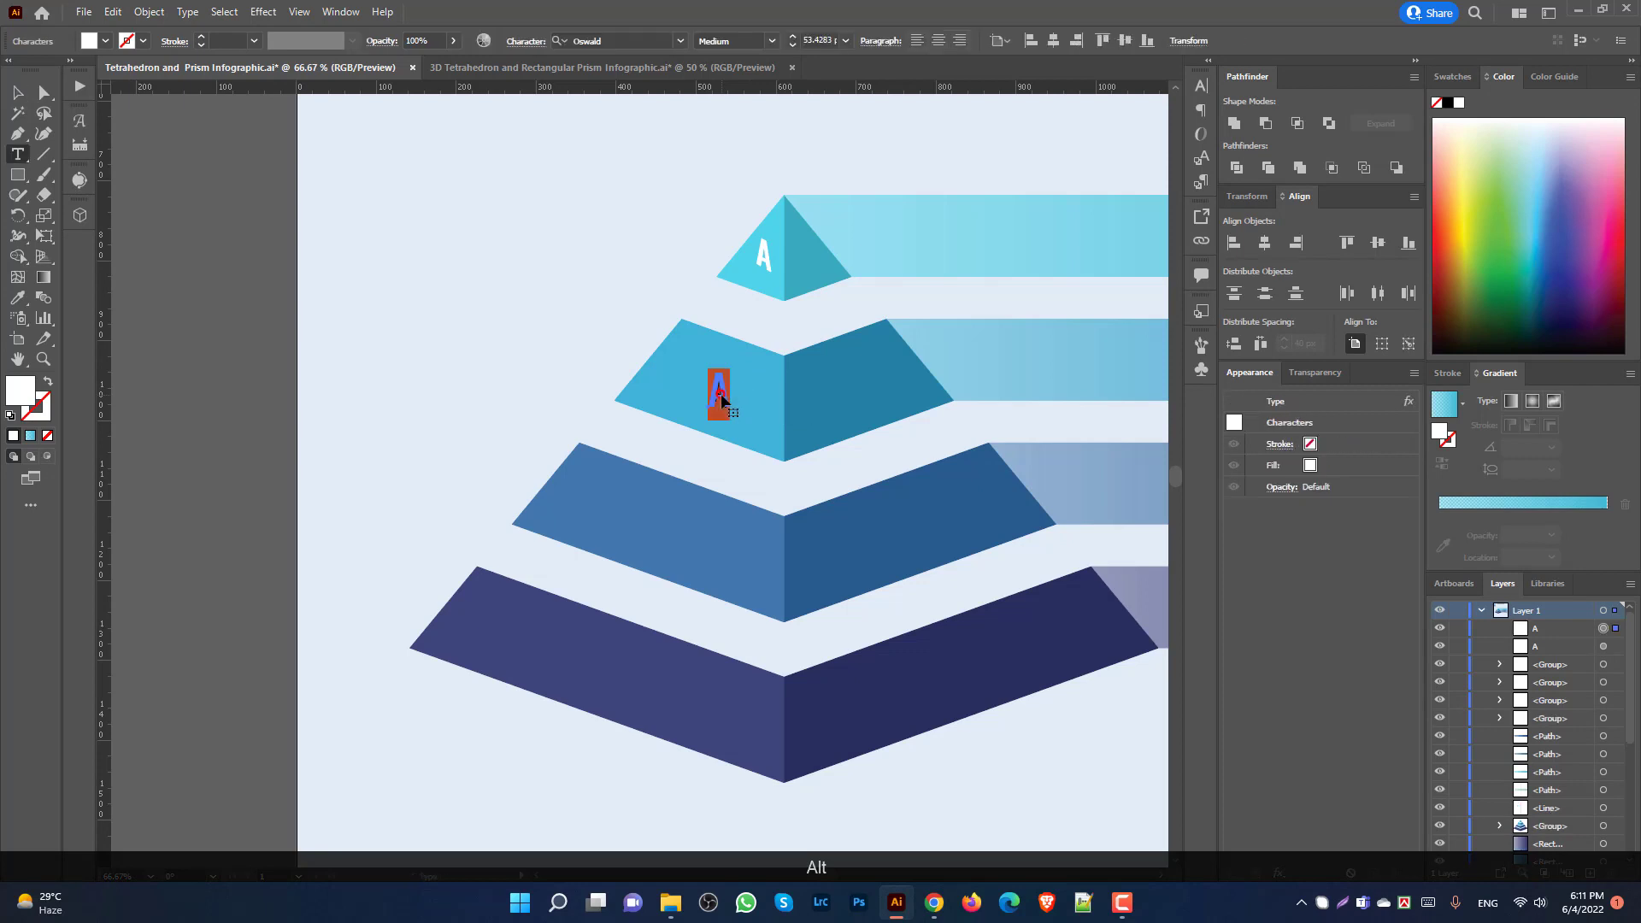
{"action": "type", "text": "B"}
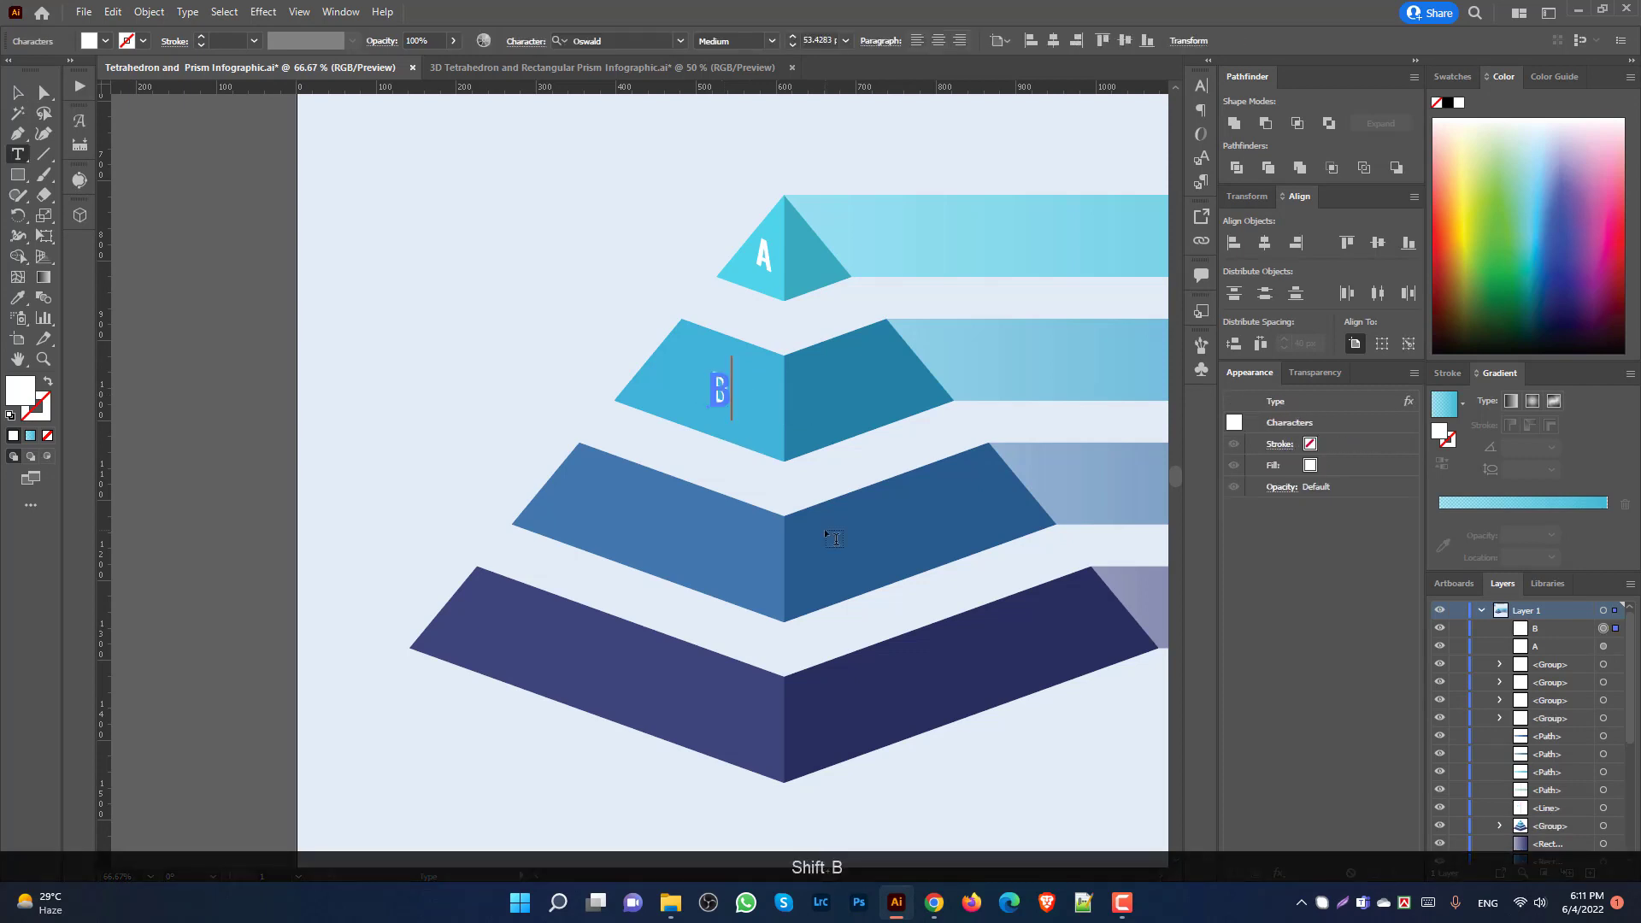
{"action": "key", "text": "Escape"}
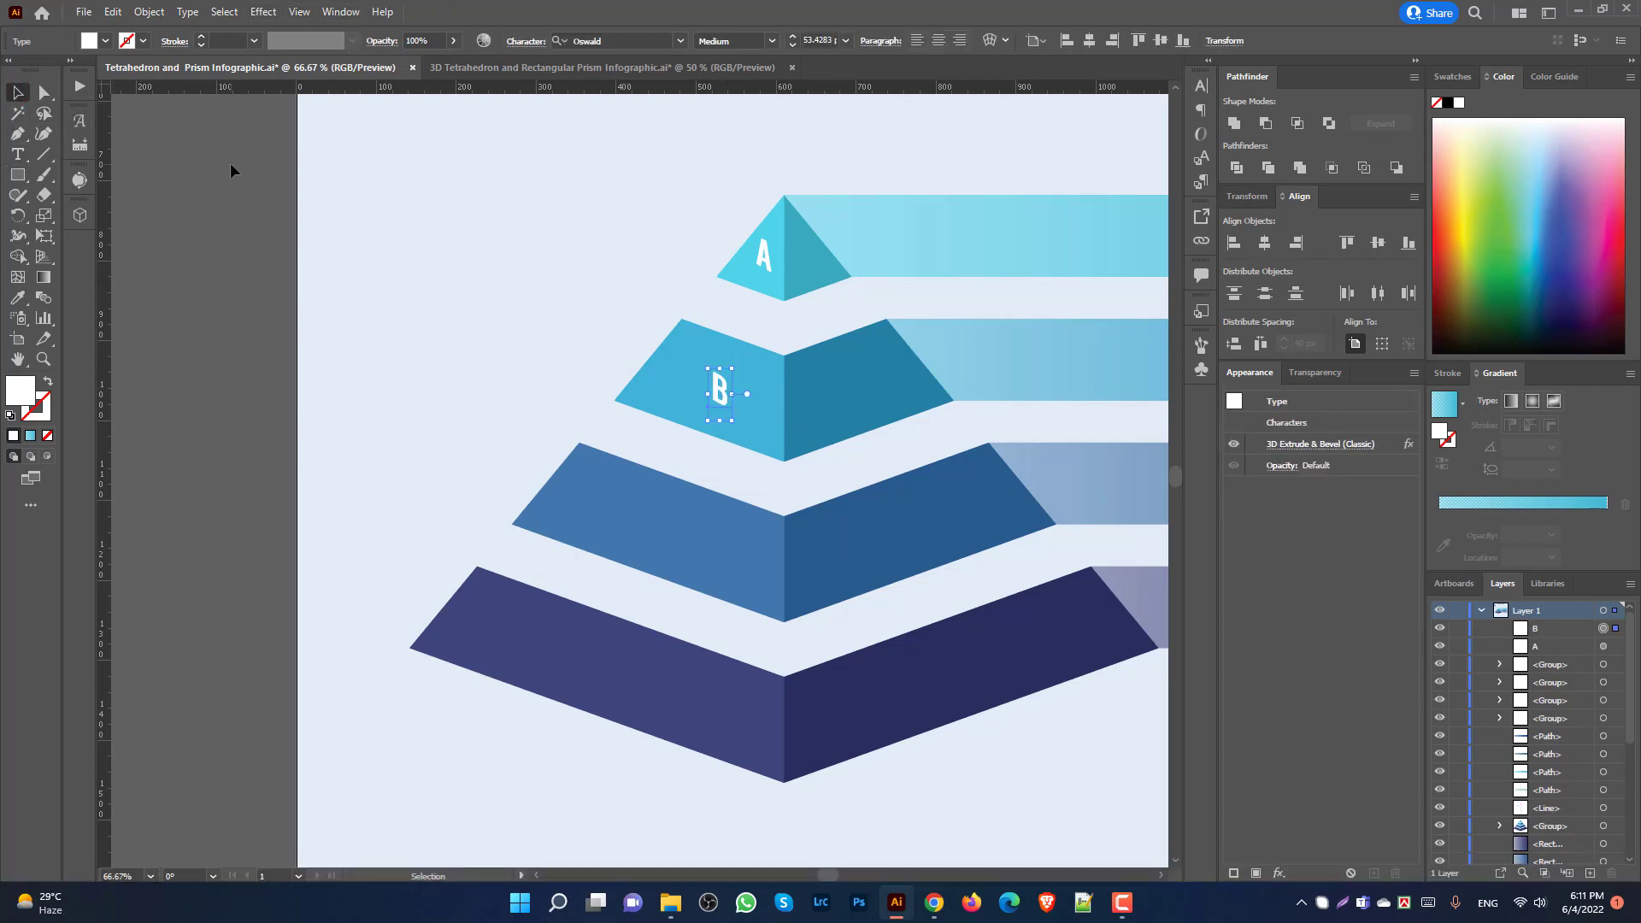
{"action": "left_click", "coordinate": [229, 162]}
{"action": "scroll", "coordinate": [716, 346], "scroll_direction": "down", "scroll_amount": 1}
Step: Copy the B onto the third and bottom tiers and retype them as C and D
{"action": "left_click_drag", "start_coordinate": [714, 343], "coordinate": [667, 502]}
{"action": "left_click_drag", "start_coordinate": [667, 502], "coordinate": [635, 617]}
{"action": "double_click", "coordinate": [670, 499]}
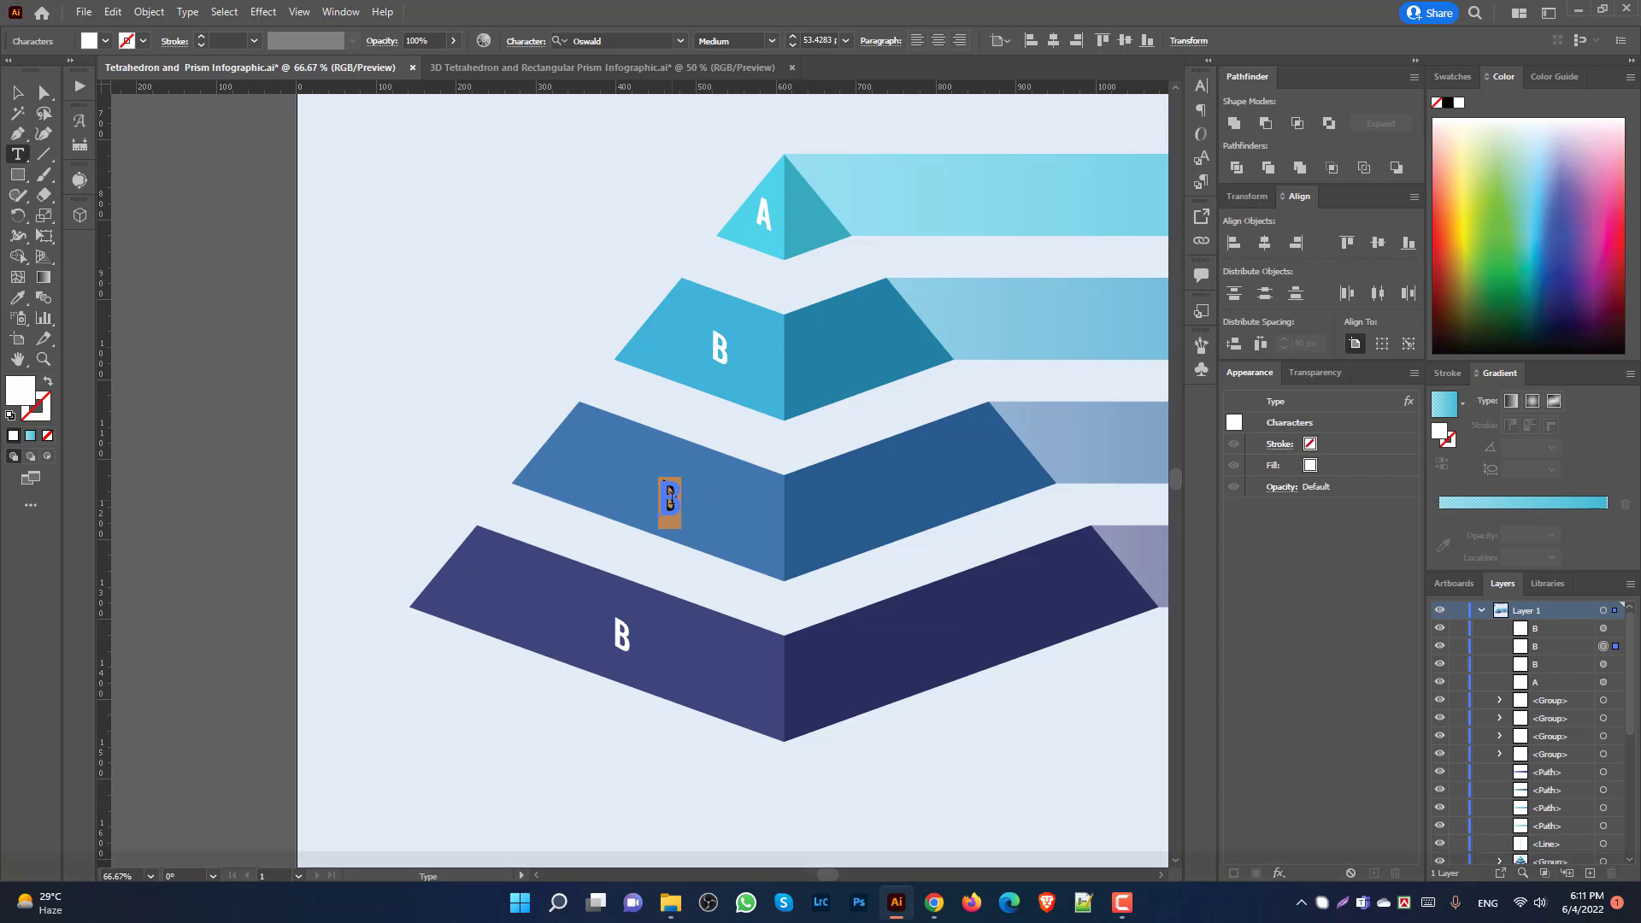
{"action": "type", "text": "C"}
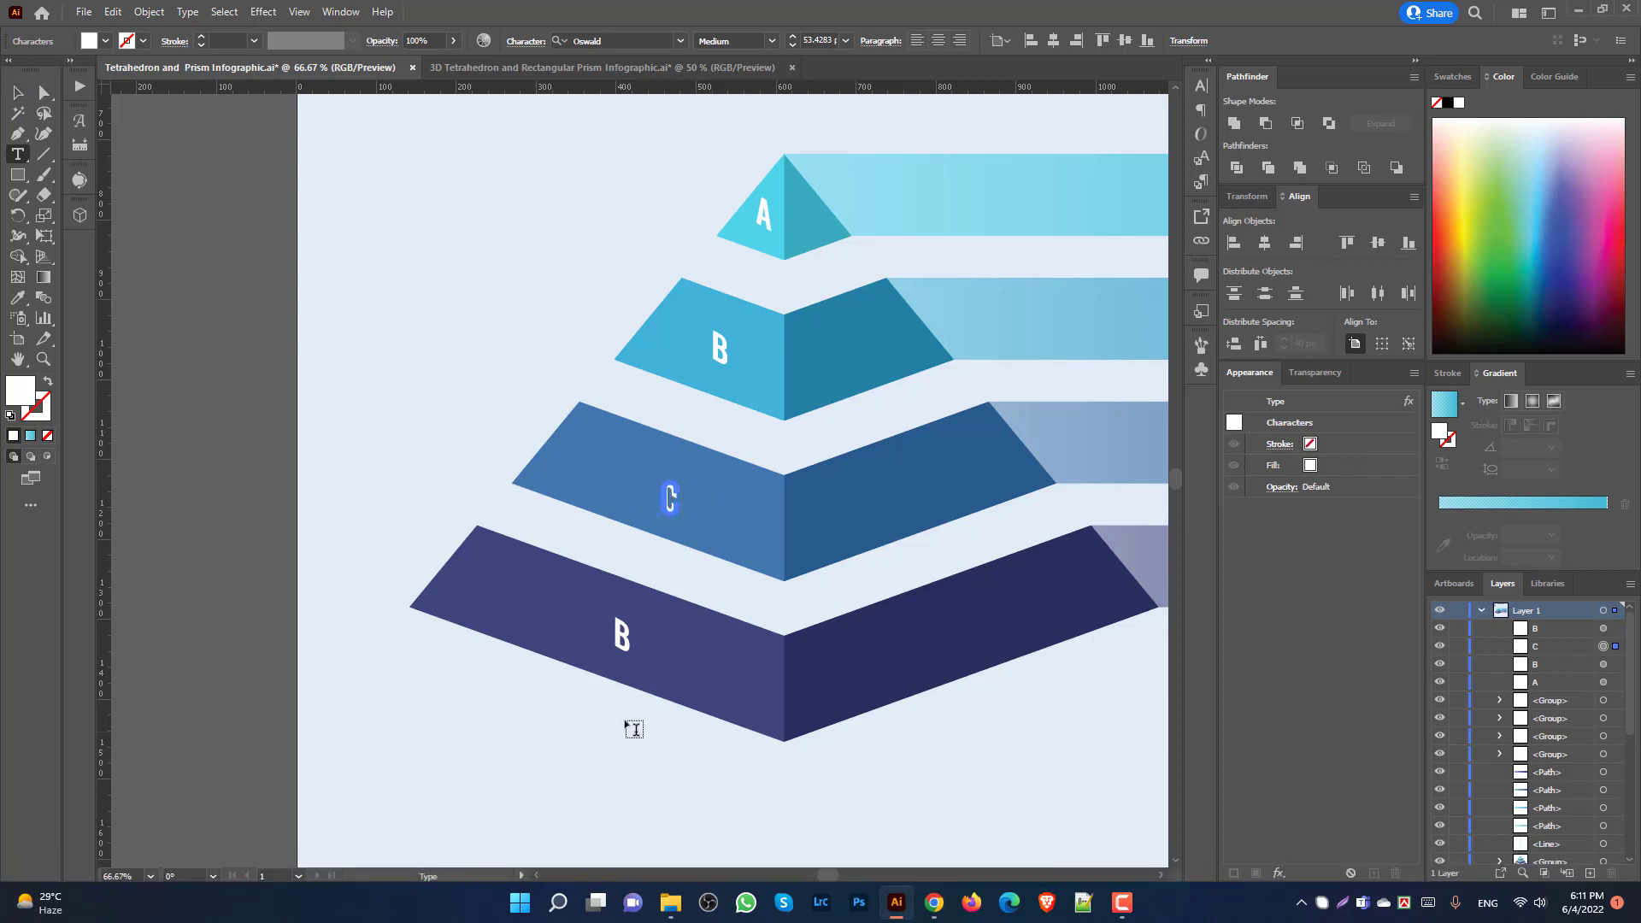
{"action": "double_click", "coordinate": [625, 637]}
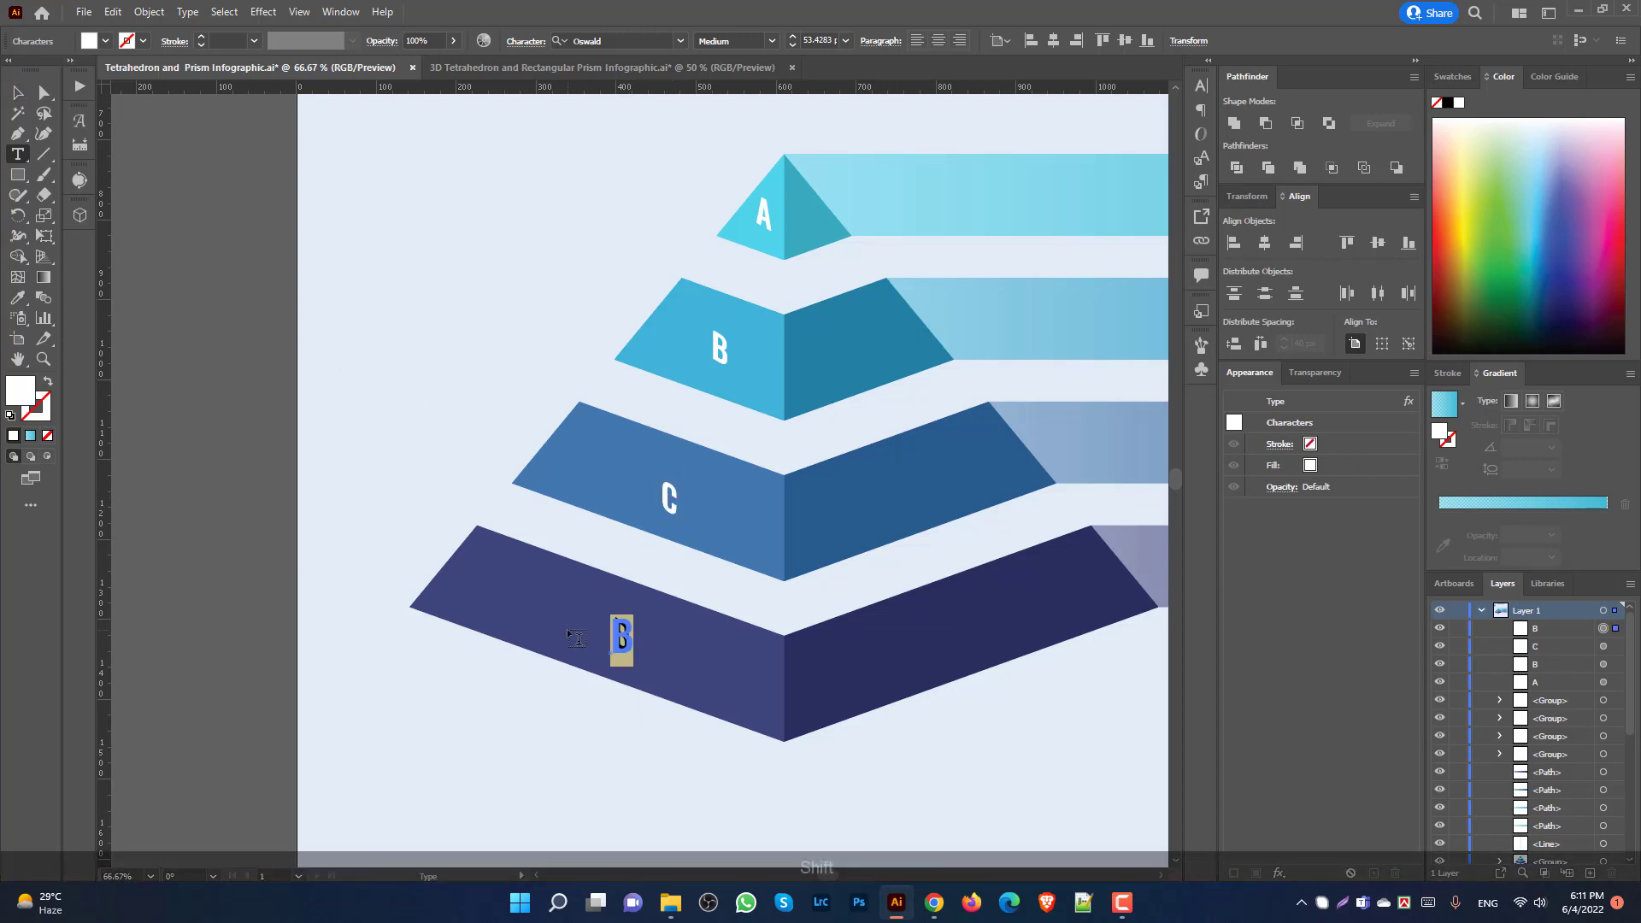
{"action": "type", "text": "D"}
{"action": "left_click", "coordinate": [16, 93]}
{"action": "left_click", "coordinate": [191, 170]}
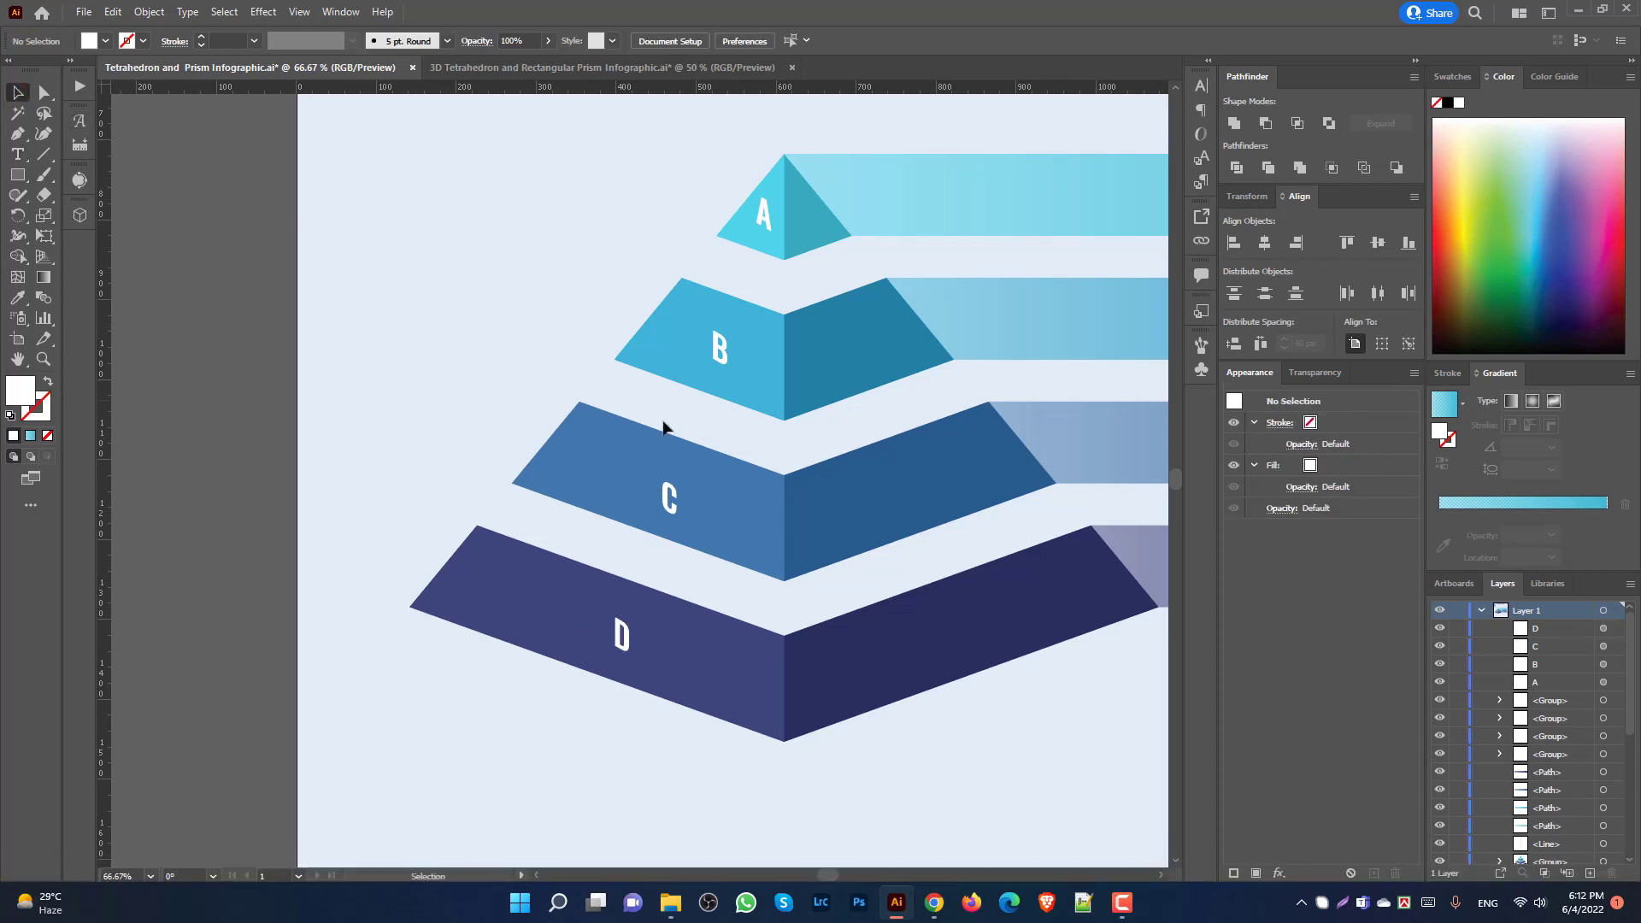
Step: Select and inspect the D label on the bottom tier, then clear the selection
{"action": "scroll", "coordinate": [701, 475], "scroll_direction": "down", "scroll_amount": 2}
{"action": "scroll", "coordinate": [761, 663], "scroll_direction": "down", "scroll_amount": 1}
{"action": "left_click_drag", "start_coordinate": [889, 659], "coordinate": [817, 674]}
{"action": "scroll", "coordinate": [562, 570], "scroll_direction": "up", "scroll_amount": 2}
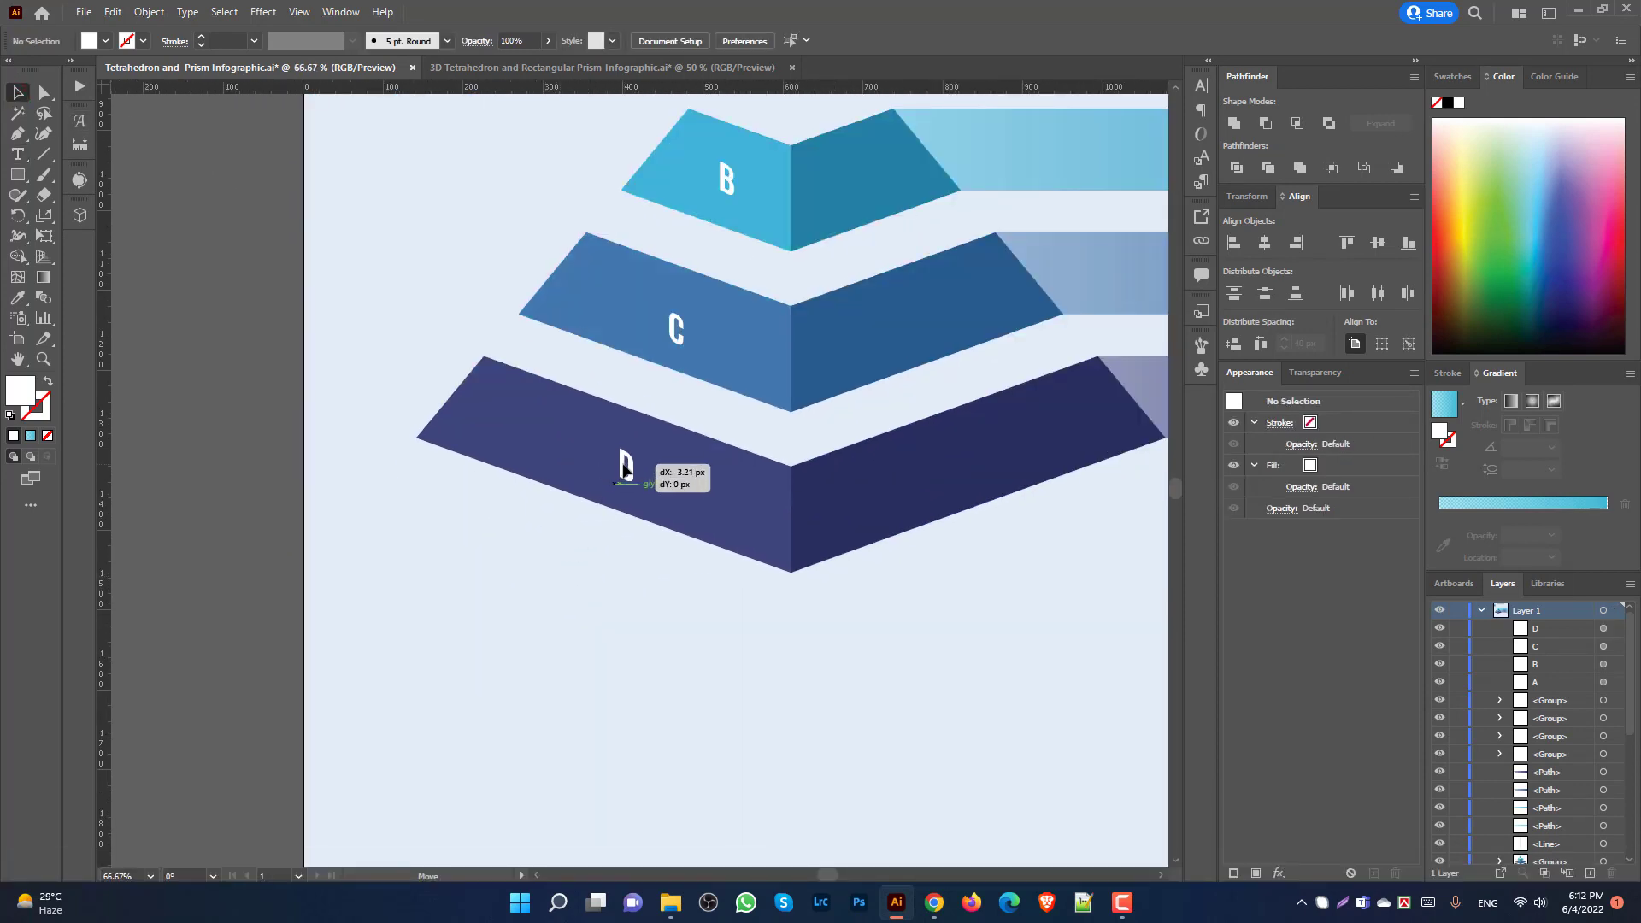
{"action": "left_click", "coordinate": [630, 467]}
{"action": "scroll", "coordinate": [684, 453], "scroll_direction": "up", "scroll_amount": 4}
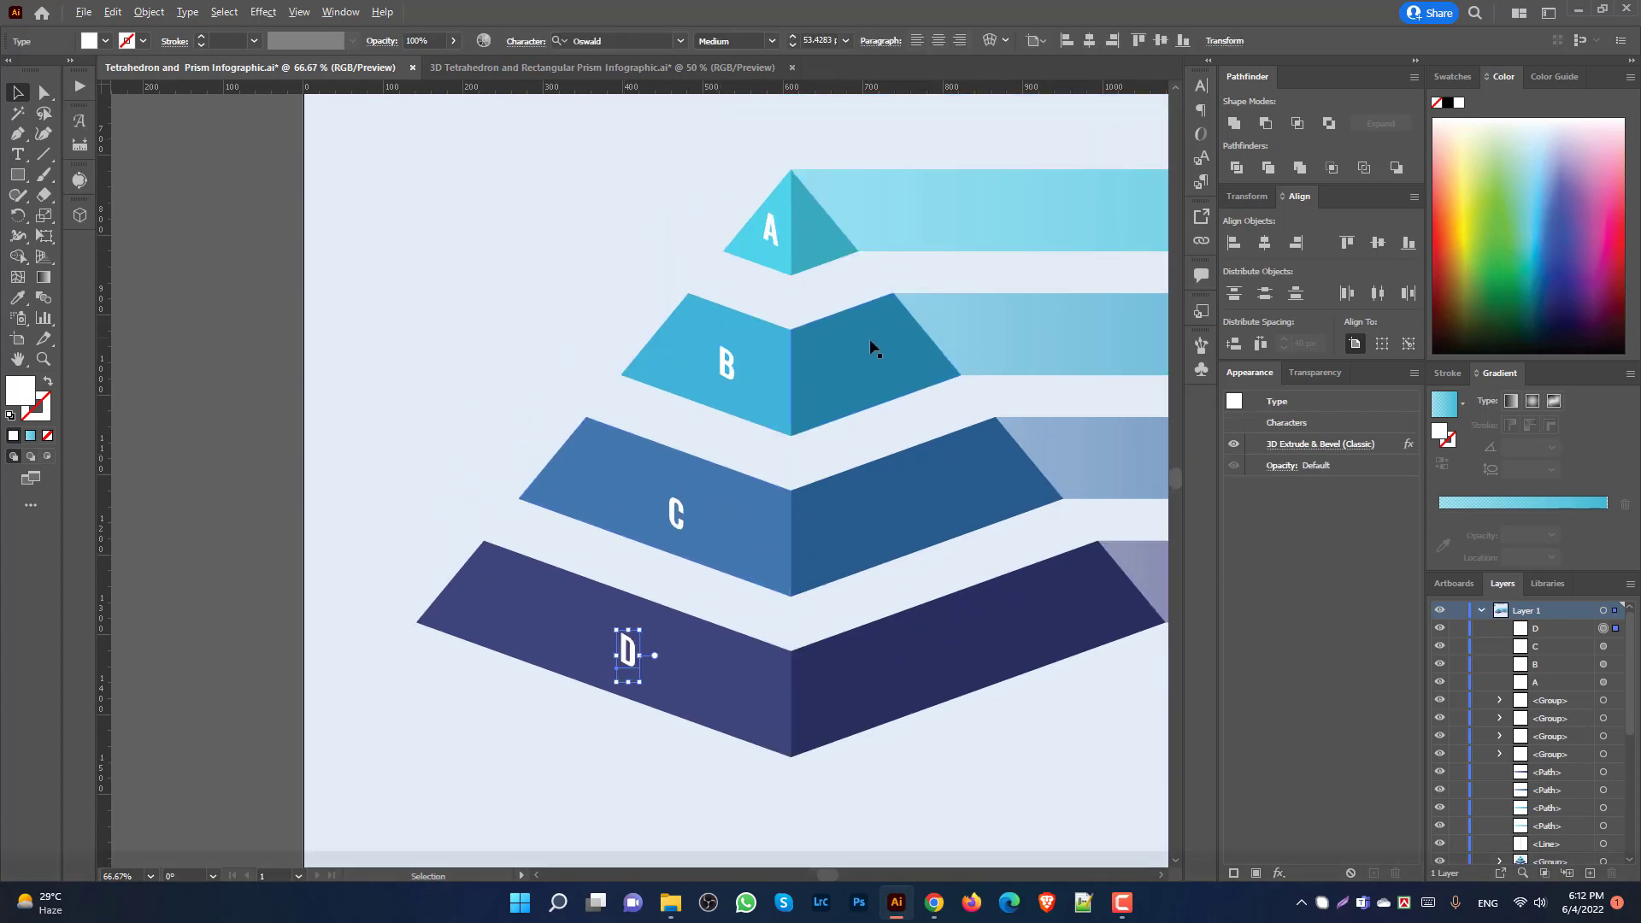
{"action": "scroll", "coordinate": [550, 330], "scroll_direction": "down", "scroll_amount": 2}
{"action": "left_click", "coordinate": [634, 315]}
{"action": "left_click_drag", "start_coordinate": [1004, 596], "coordinate": [740, 617]}
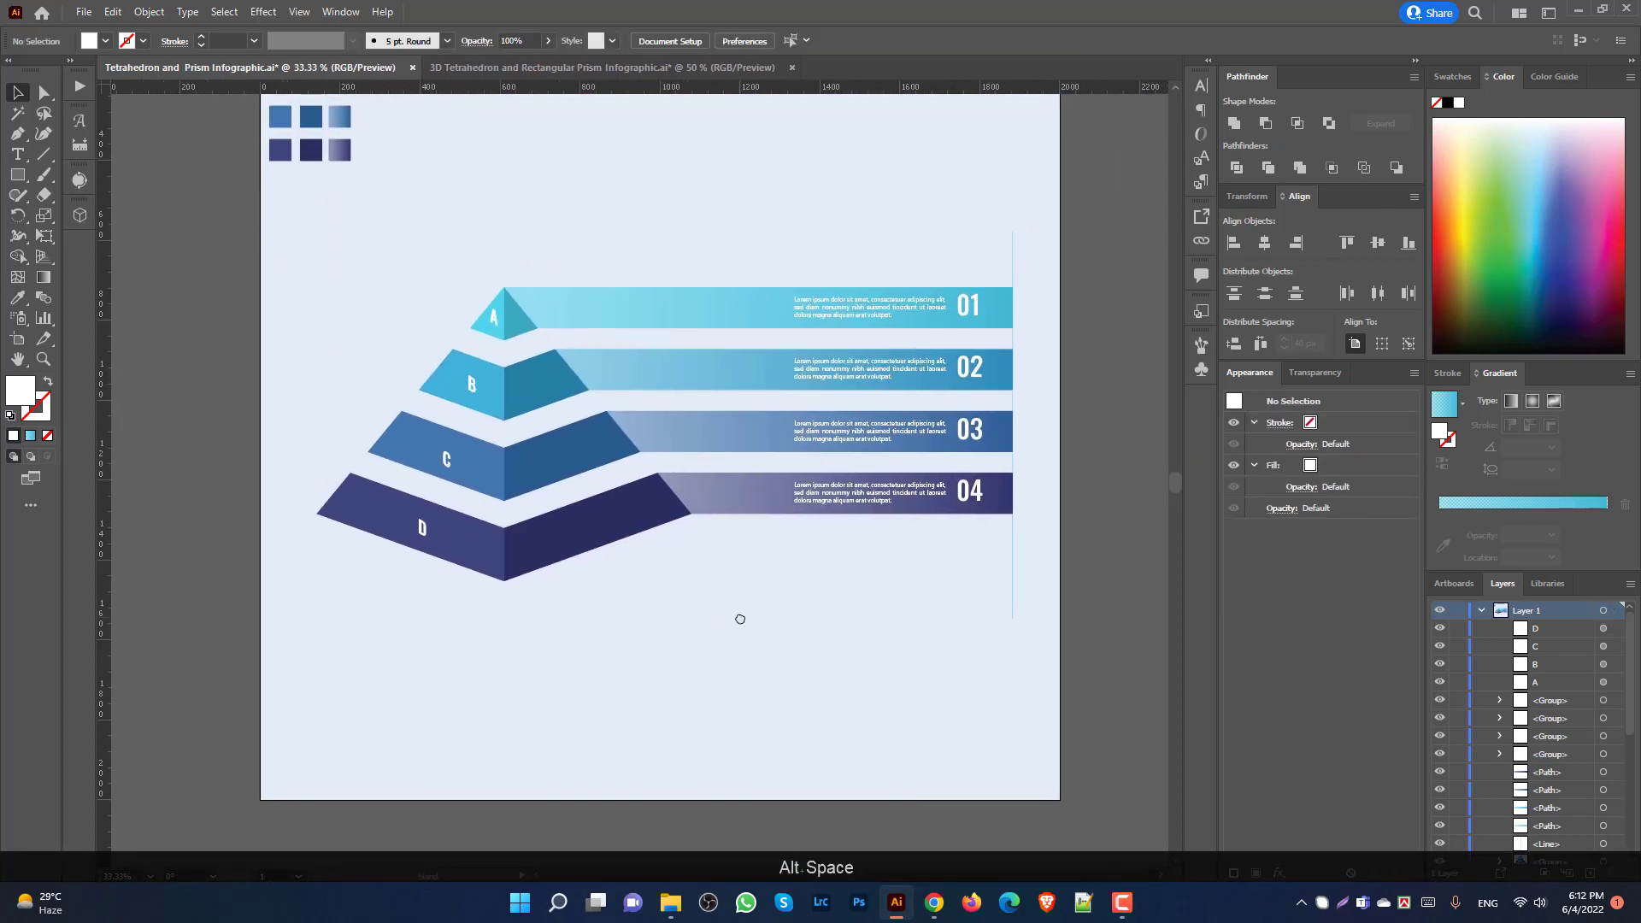
Step: Delete the old vertical line and shift the four numbered text blocks left with four Shift+Left nudges
{"action": "scroll", "coordinate": [876, 630], "scroll_direction": "up", "scroll_amount": 1}
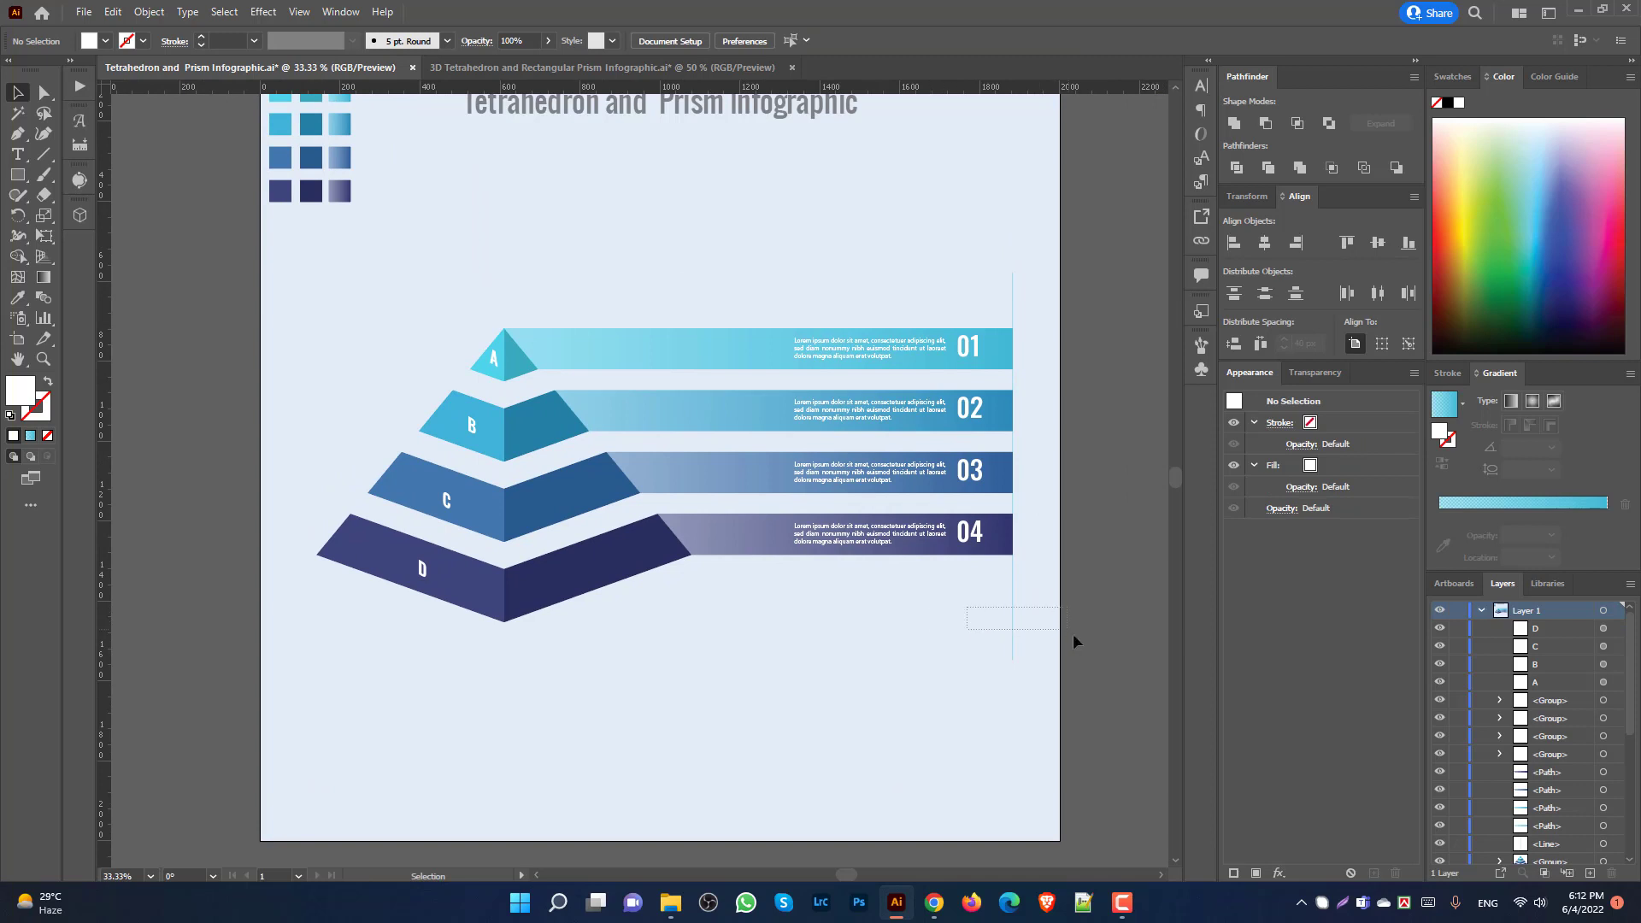
{"action": "left_click_drag", "start_coordinate": [1074, 634], "coordinate": [1090, 644]}
{"action": "key", "text": "Delete"}
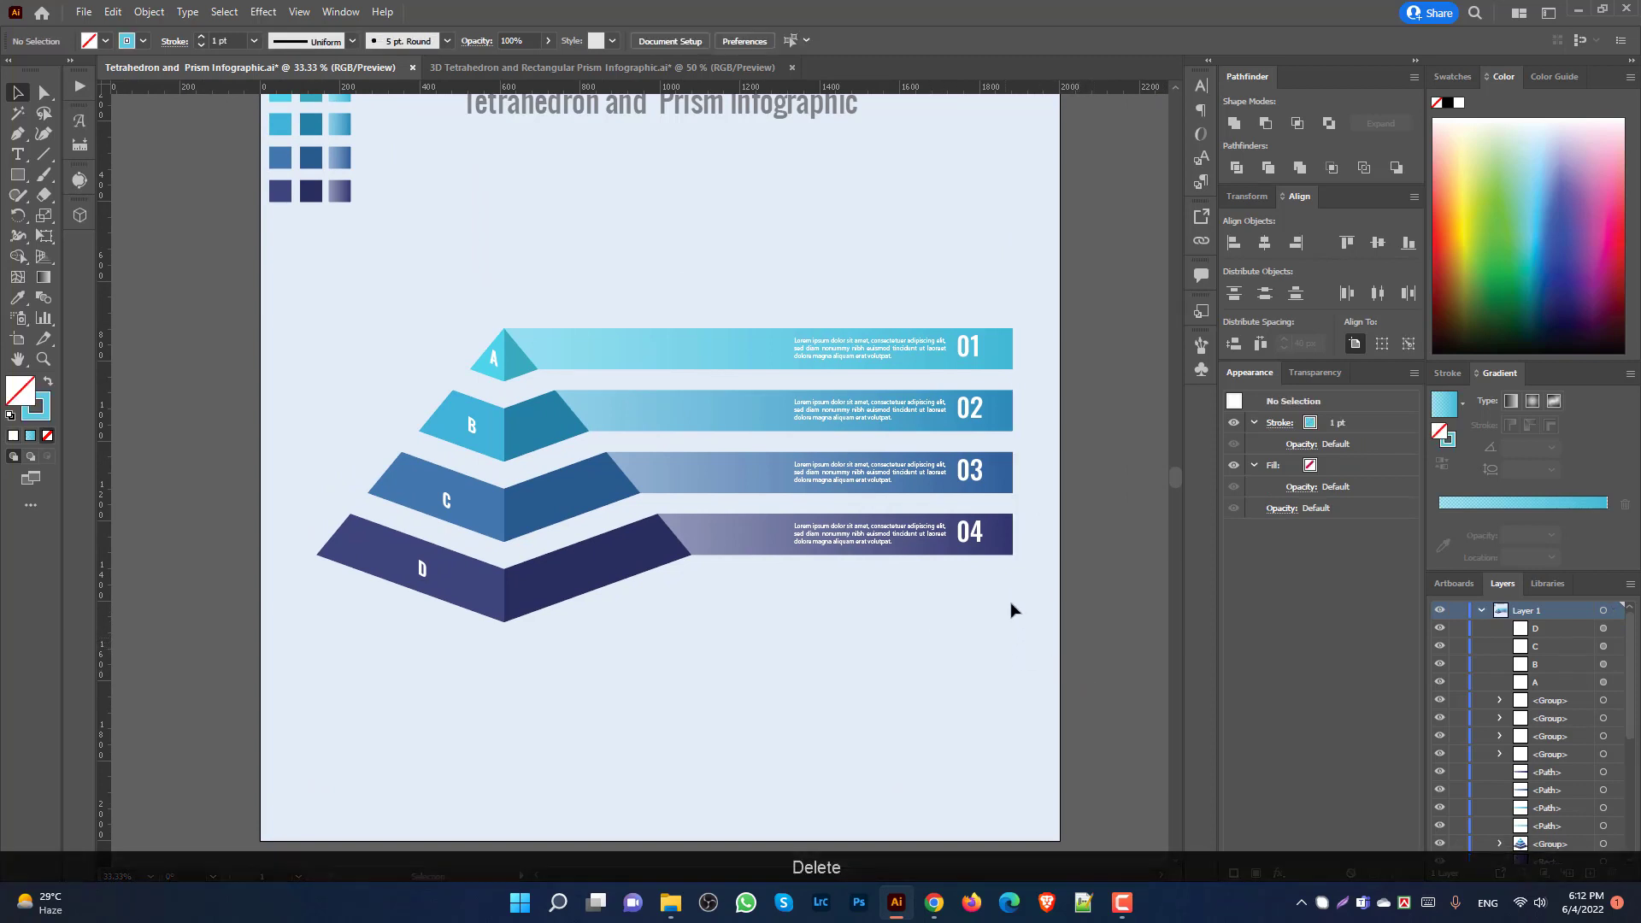
{"action": "left_click", "coordinate": [878, 536]}
{"action": "left_click", "coordinate": [869, 476], "text": "shift"}
{"action": "left_click", "coordinate": [861, 407], "text": "shift"}
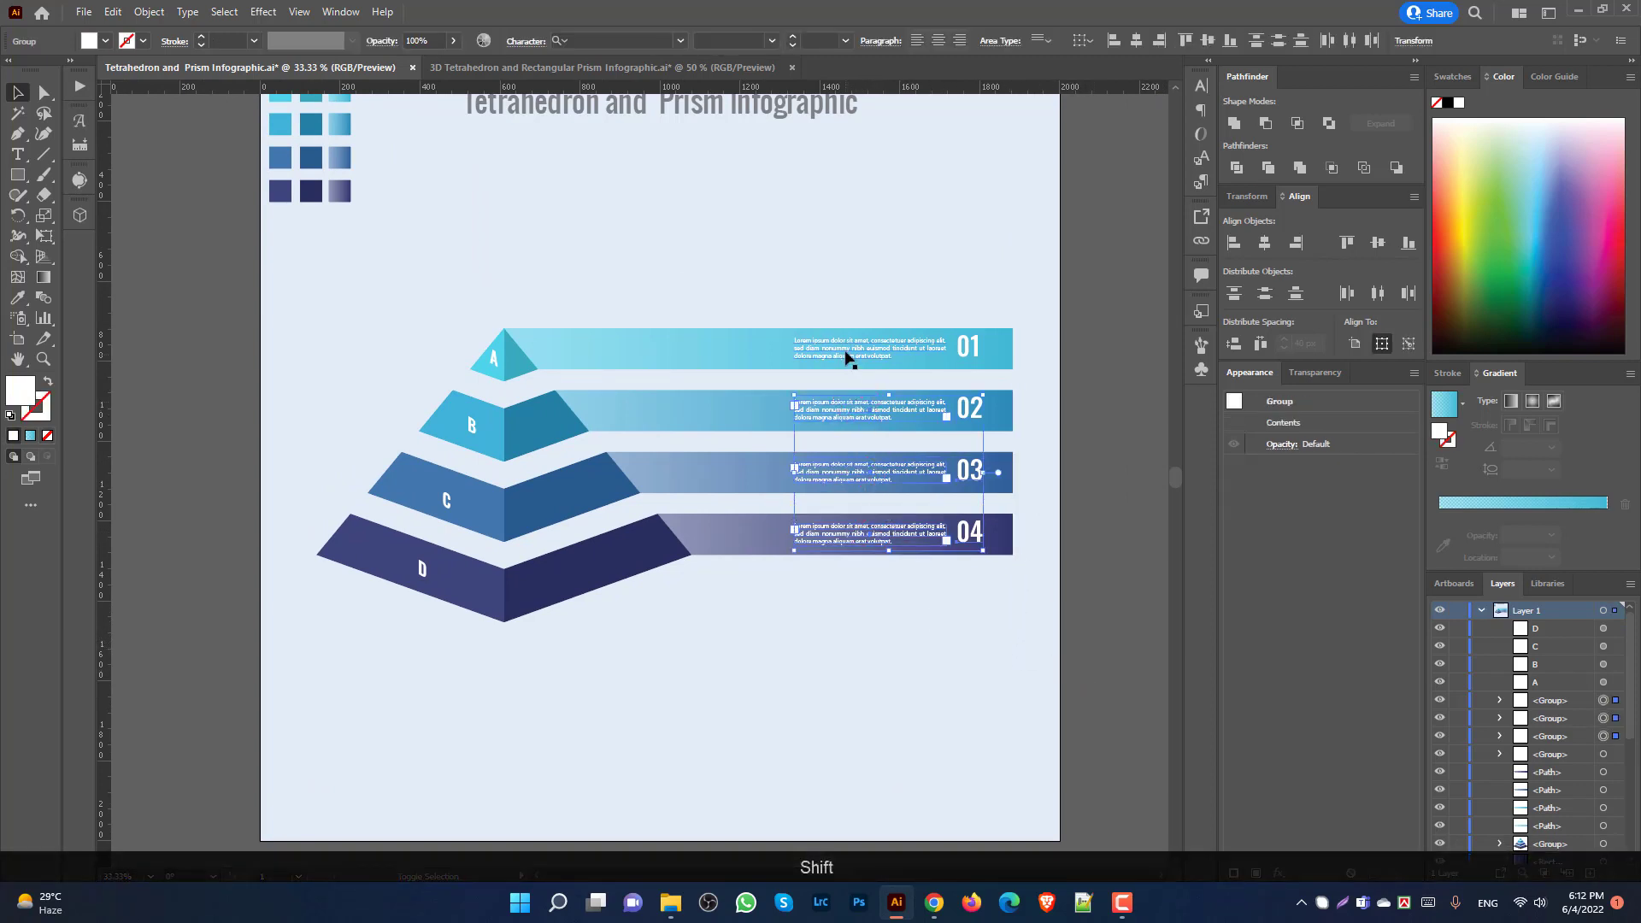
{"action": "left_click", "coordinate": [846, 353], "text": "shift"}
{"action": "key", "text": "shift+Left"}
{"action": "key", "text": "shift+Left"}
{"action": "key", "text": "shift+Left"}
{"action": "key", "text": "shift+Left"}
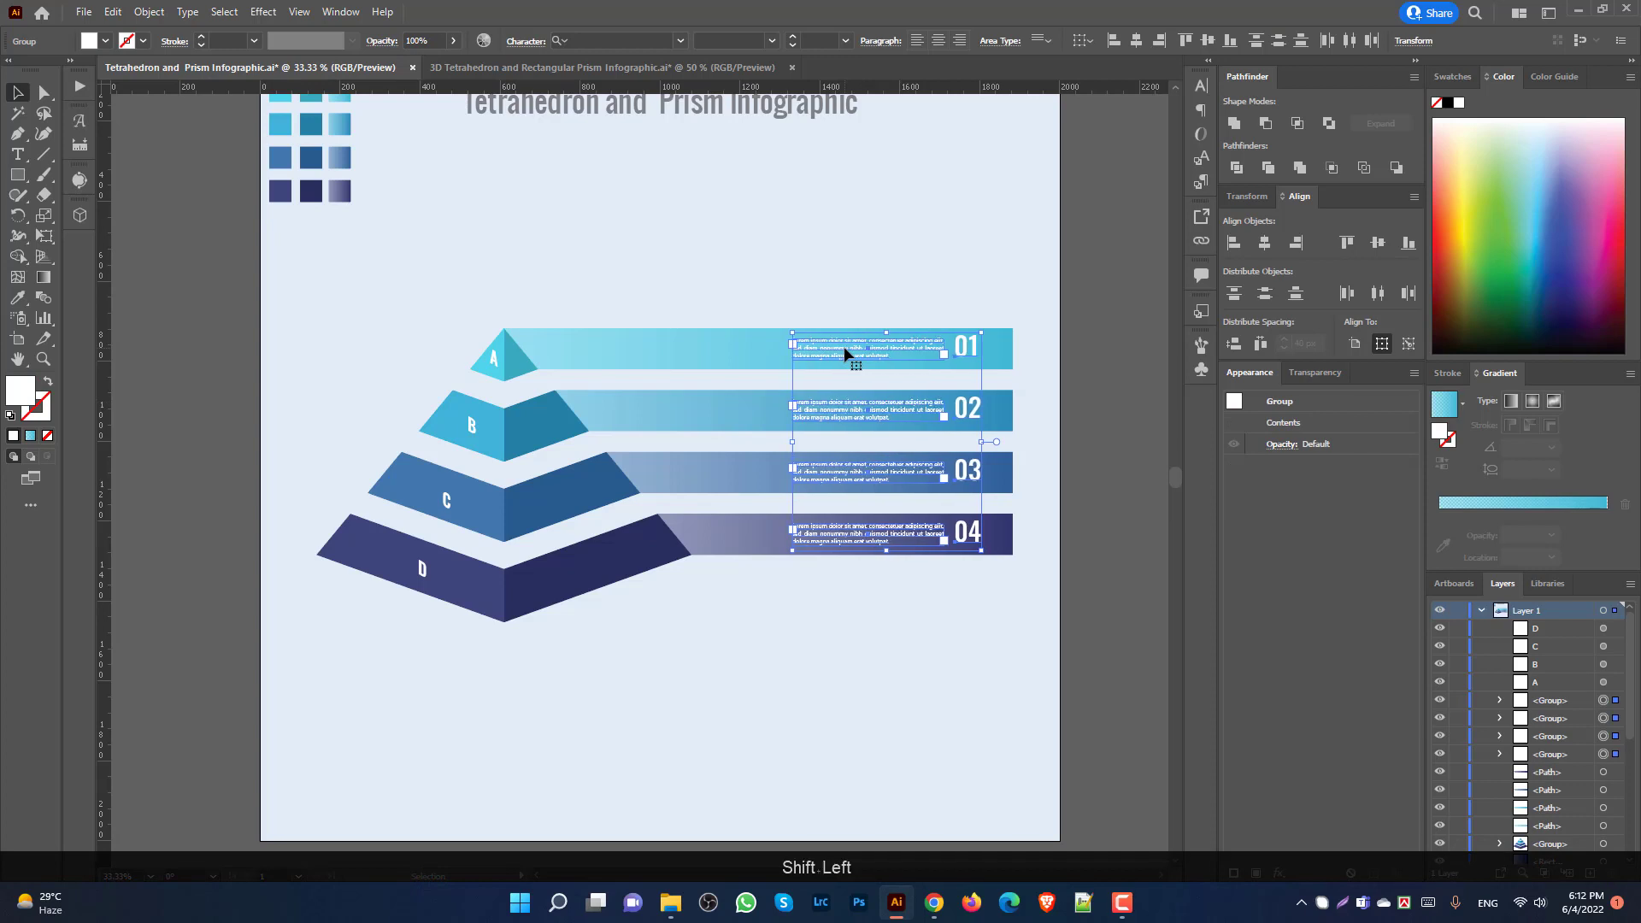
{"action": "key", "text": "shift+Left"}
{"action": "key", "text": "shift+Left"}
{"action": "key", "text": "shift+Left"}
{"action": "key", "text": "shift+Left"}
{"action": "key", "text": "shift+Left"}
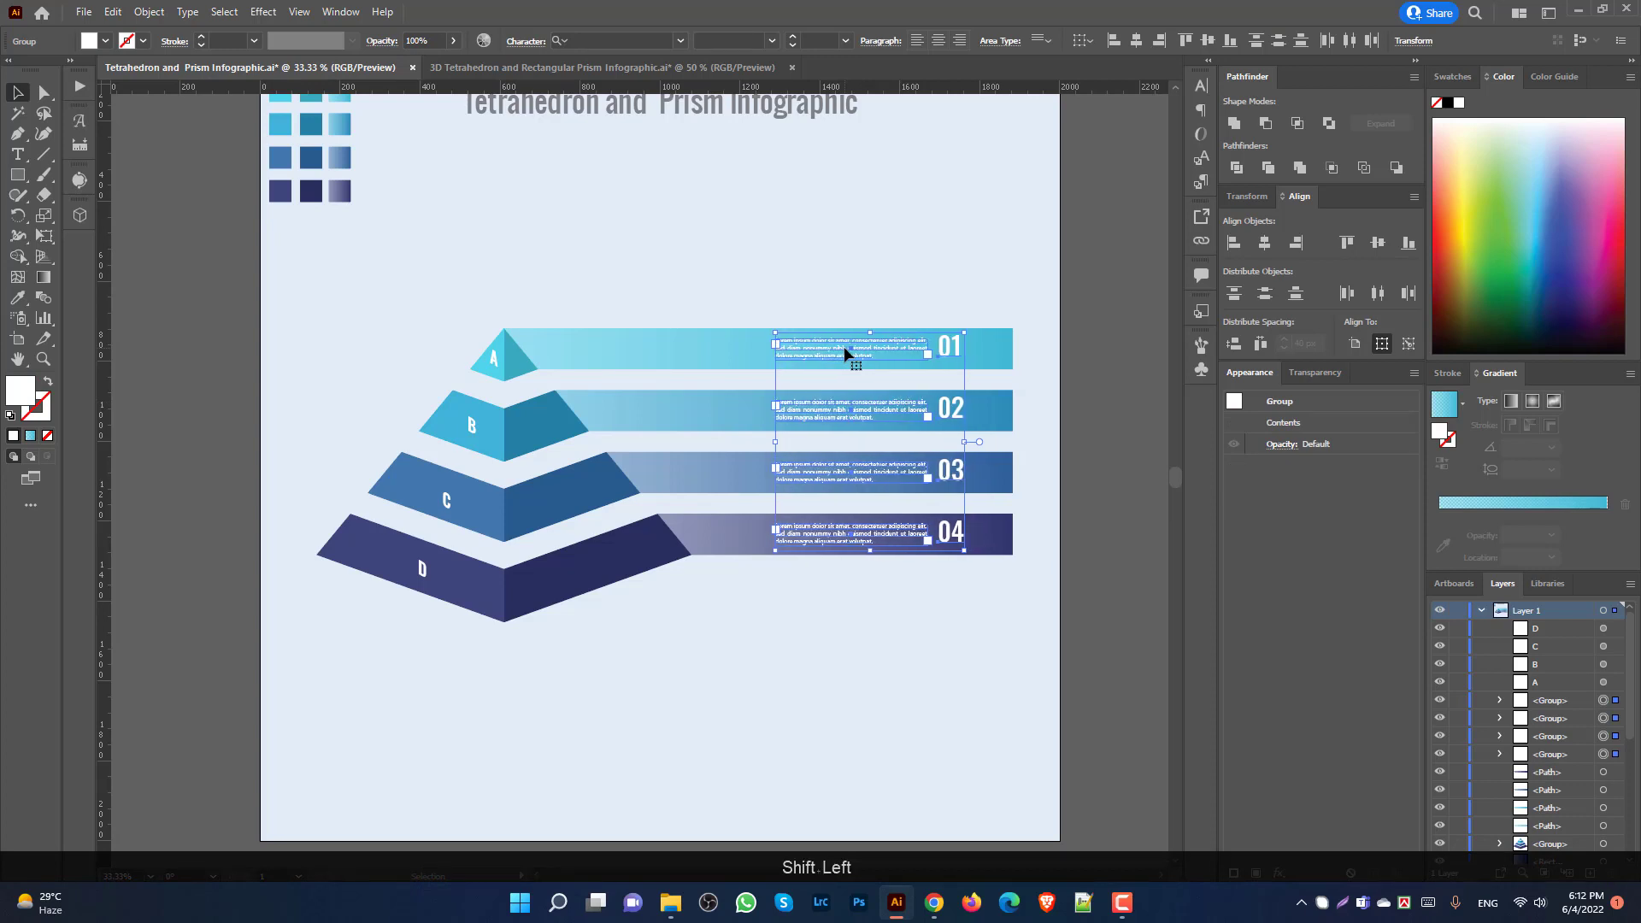
{"action": "key", "text": "shift+Left"}
{"action": "key", "text": "shift+Left"}
{"action": "key", "text": "shift+Left"}
{"action": "key", "text": "shift+Left"}
{"action": "key", "text": "shift+Left"}
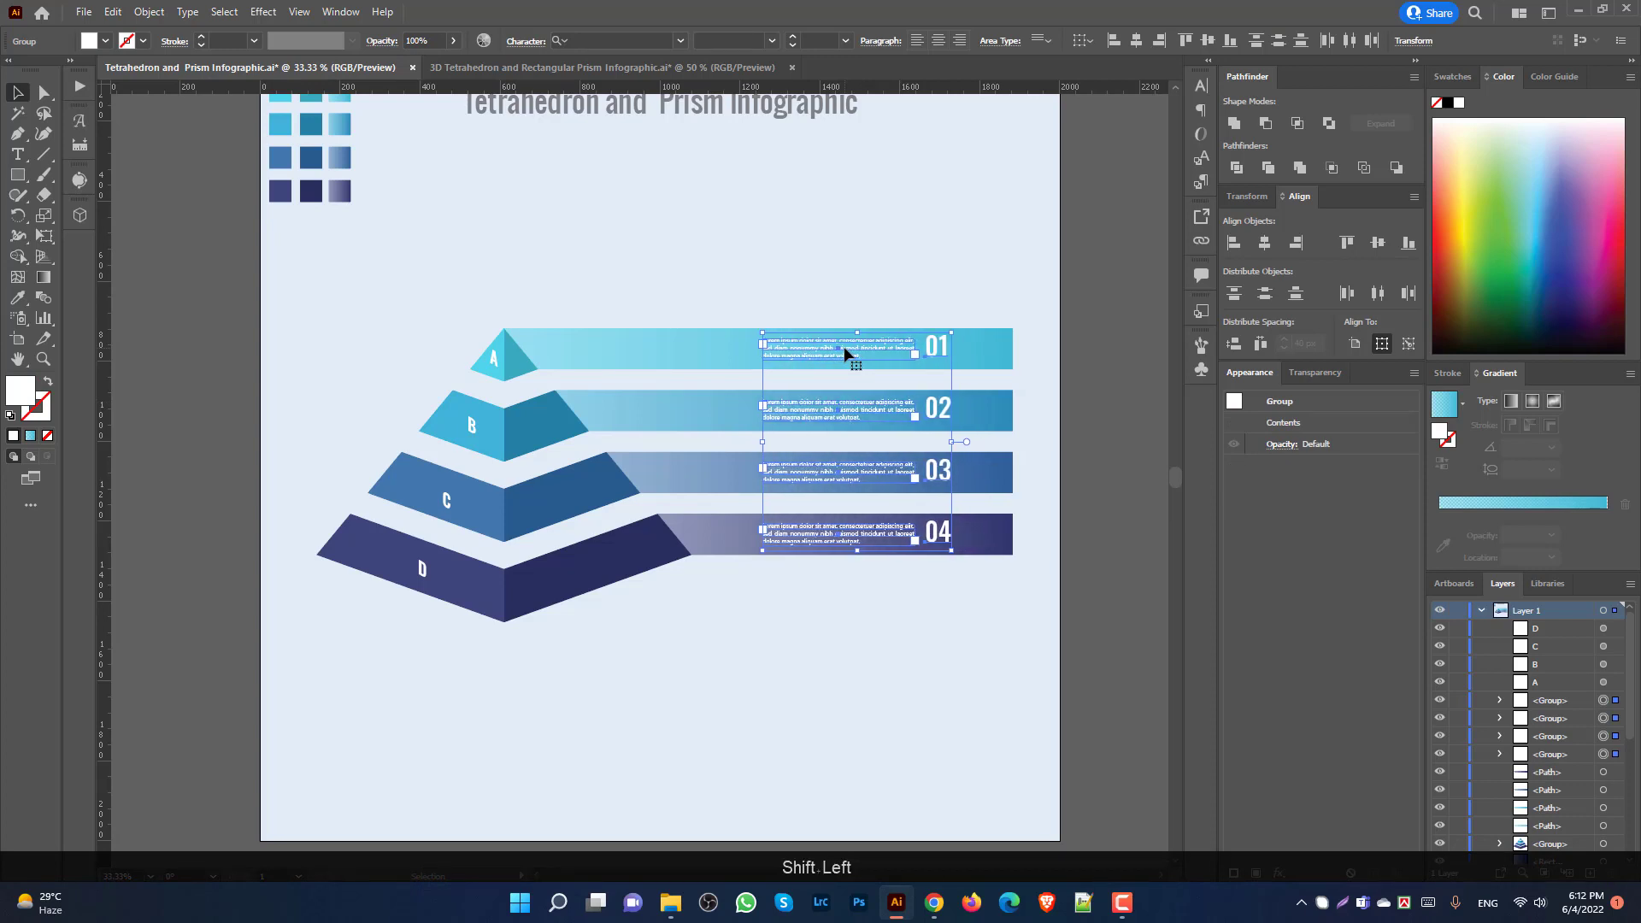
{"action": "key", "text": "shift+Left"}
{"action": "key", "text": "shift+Left"}
{"action": "key", "text": "shift+Left"}
{"action": "key", "text": "shift+Left"}
{"action": "key", "text": "shift+Left"}
{"action": "key", "text": "shift+Left"}
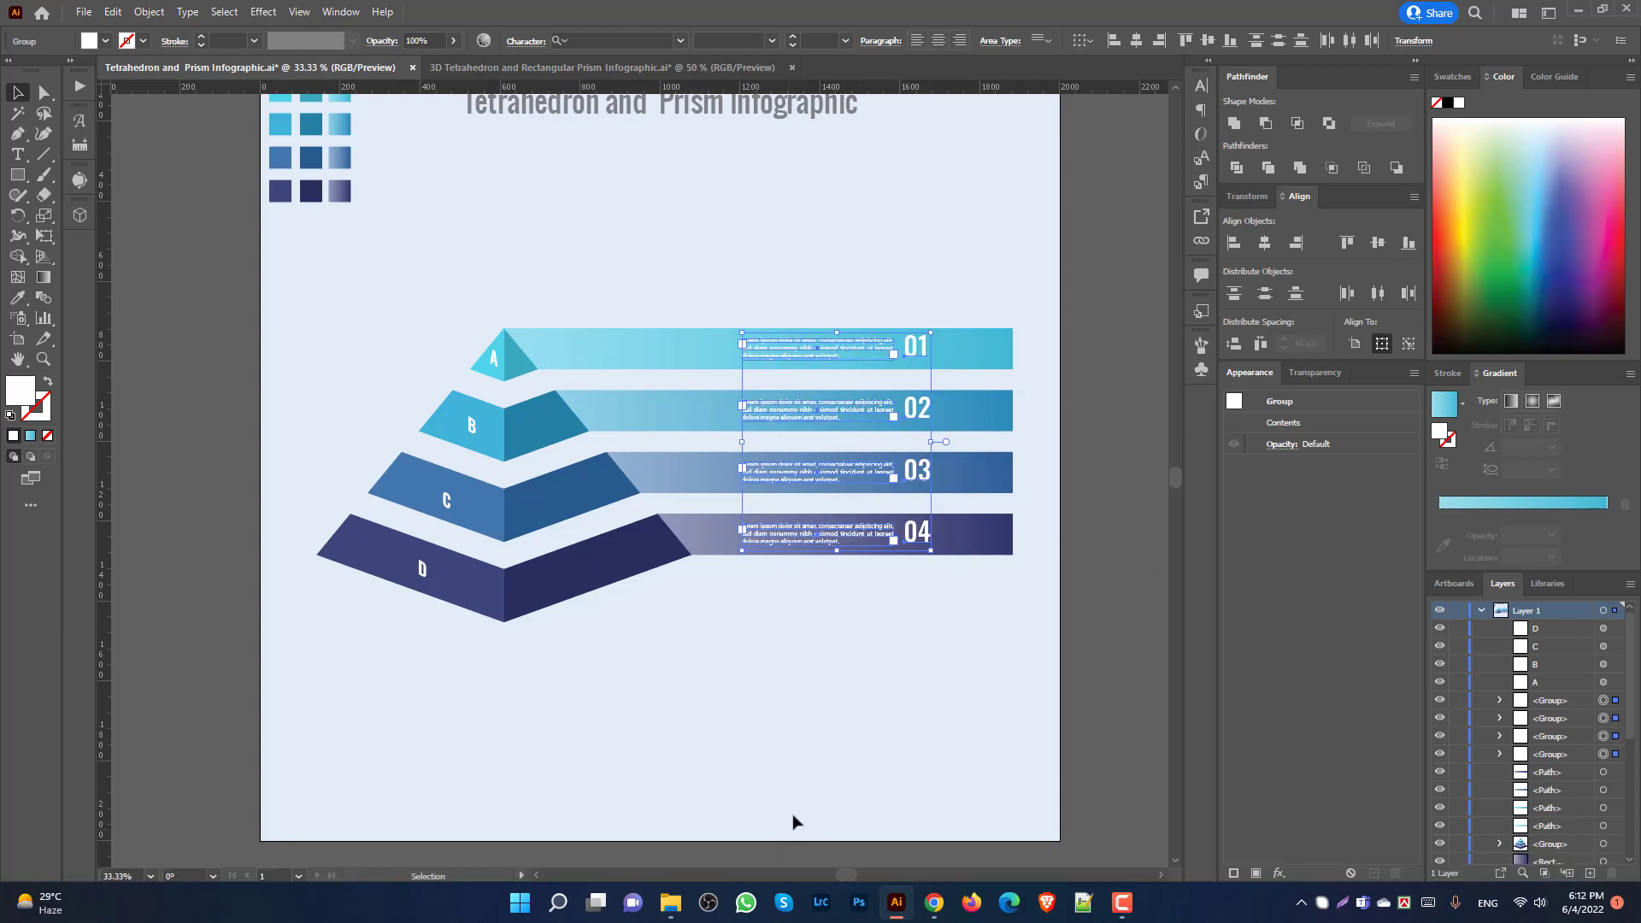
{"action": "left_click", "coordinate": [904, 718]}
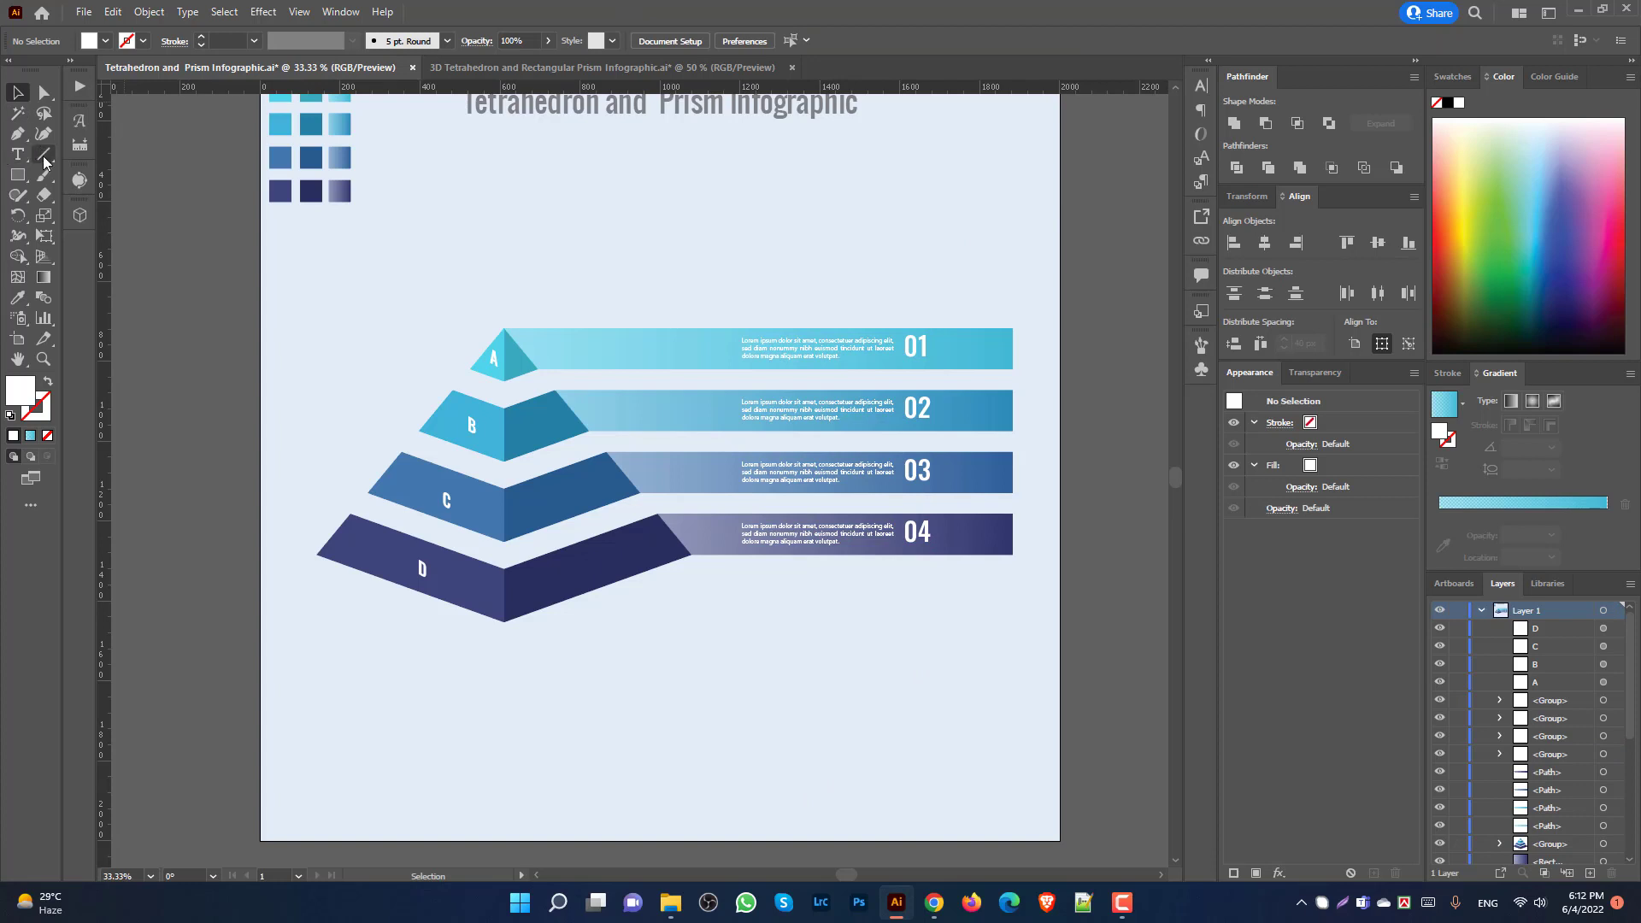
Step: Draw a vertical line across the bars' right ends and nudge it slightly left
{"action": "left_click_drag", "start_coordinate": [967, 284], "coordinate": [1004, 601]}
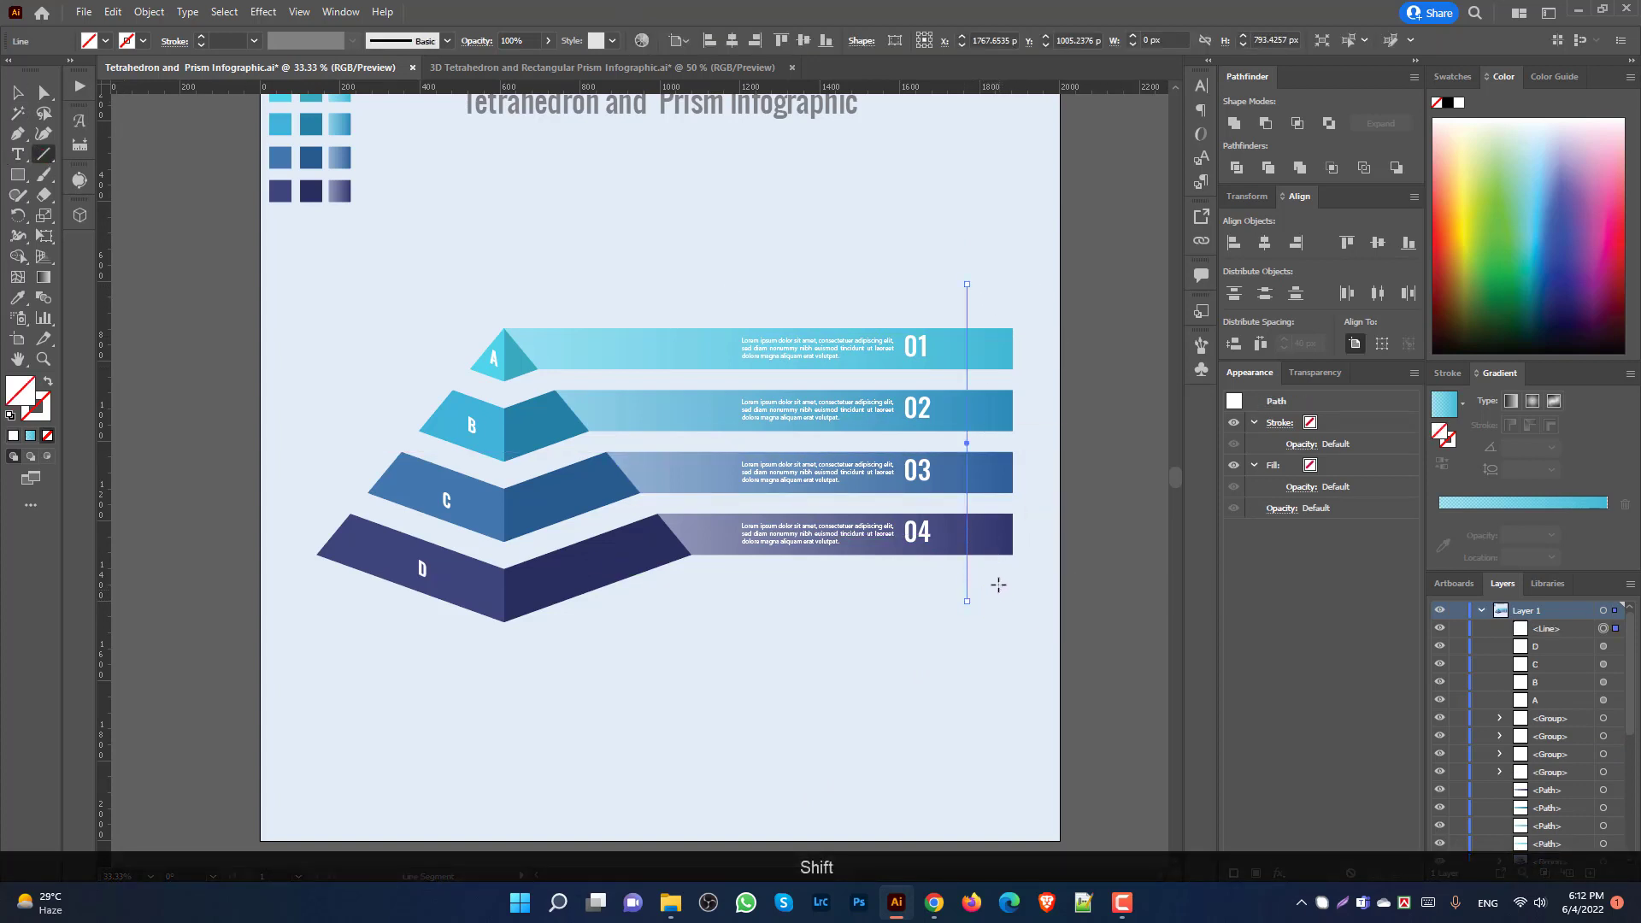
{"action": "key", "text": "Left"}
{"action": "key", "text": "Left"}
{"action": "key", "text": "Left"}
{"action": "key", "text": "Left"}
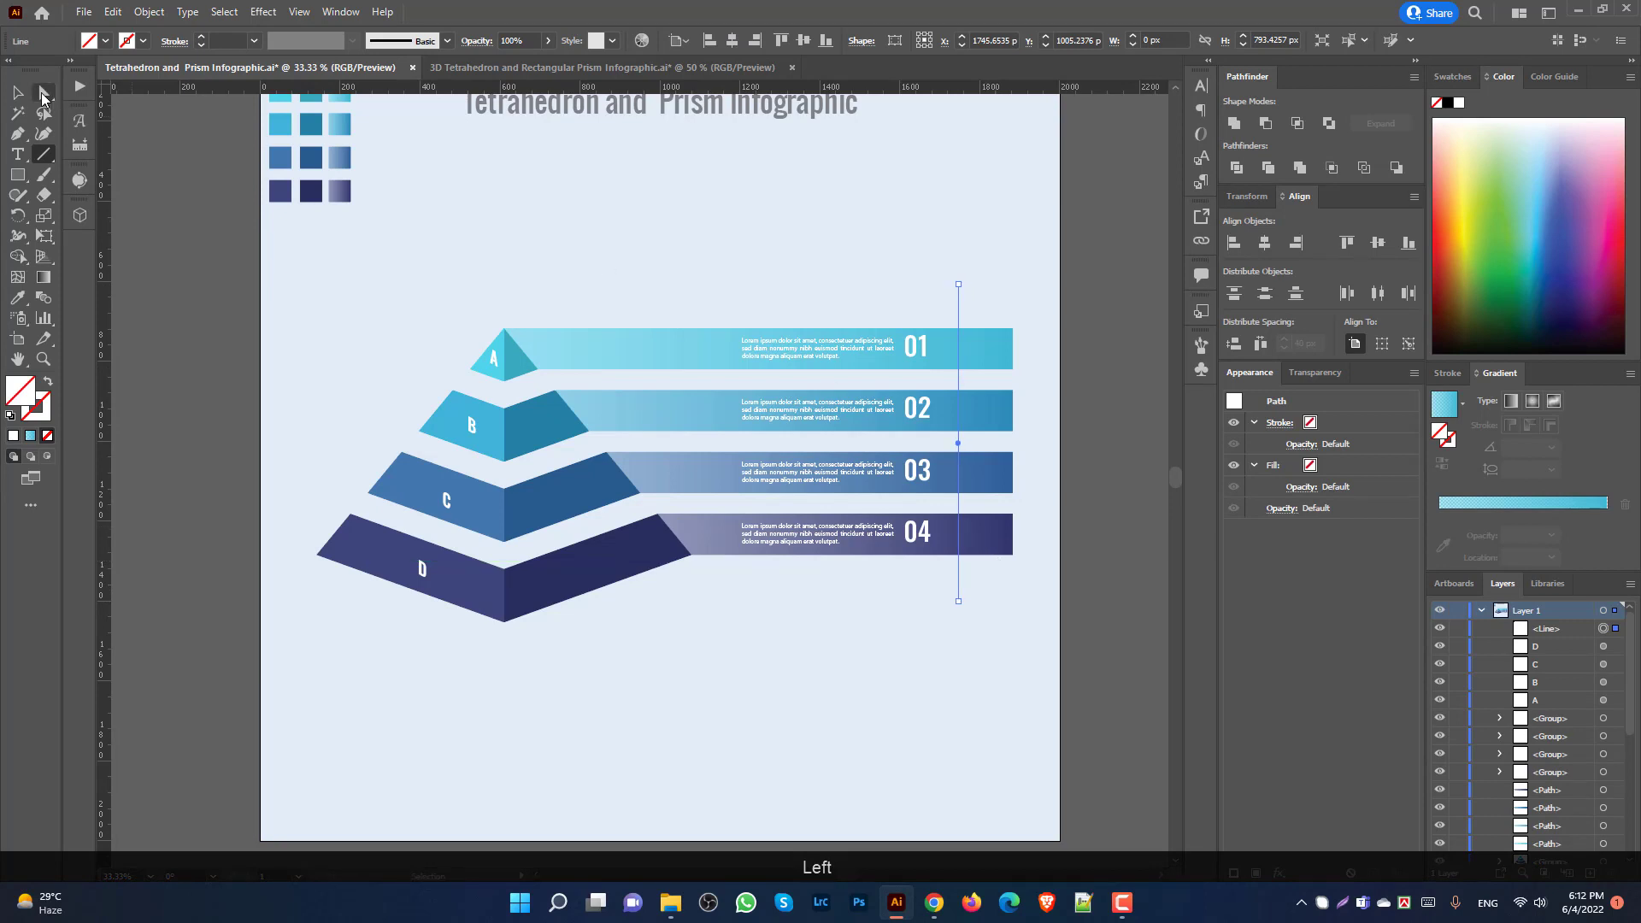
{"action": "left_click", "coordinate": [43, 94]}
{"action": "left_click", "coordinate": [17, 85]}
{"action": "left_click", "coordinate": [1079, 276]}
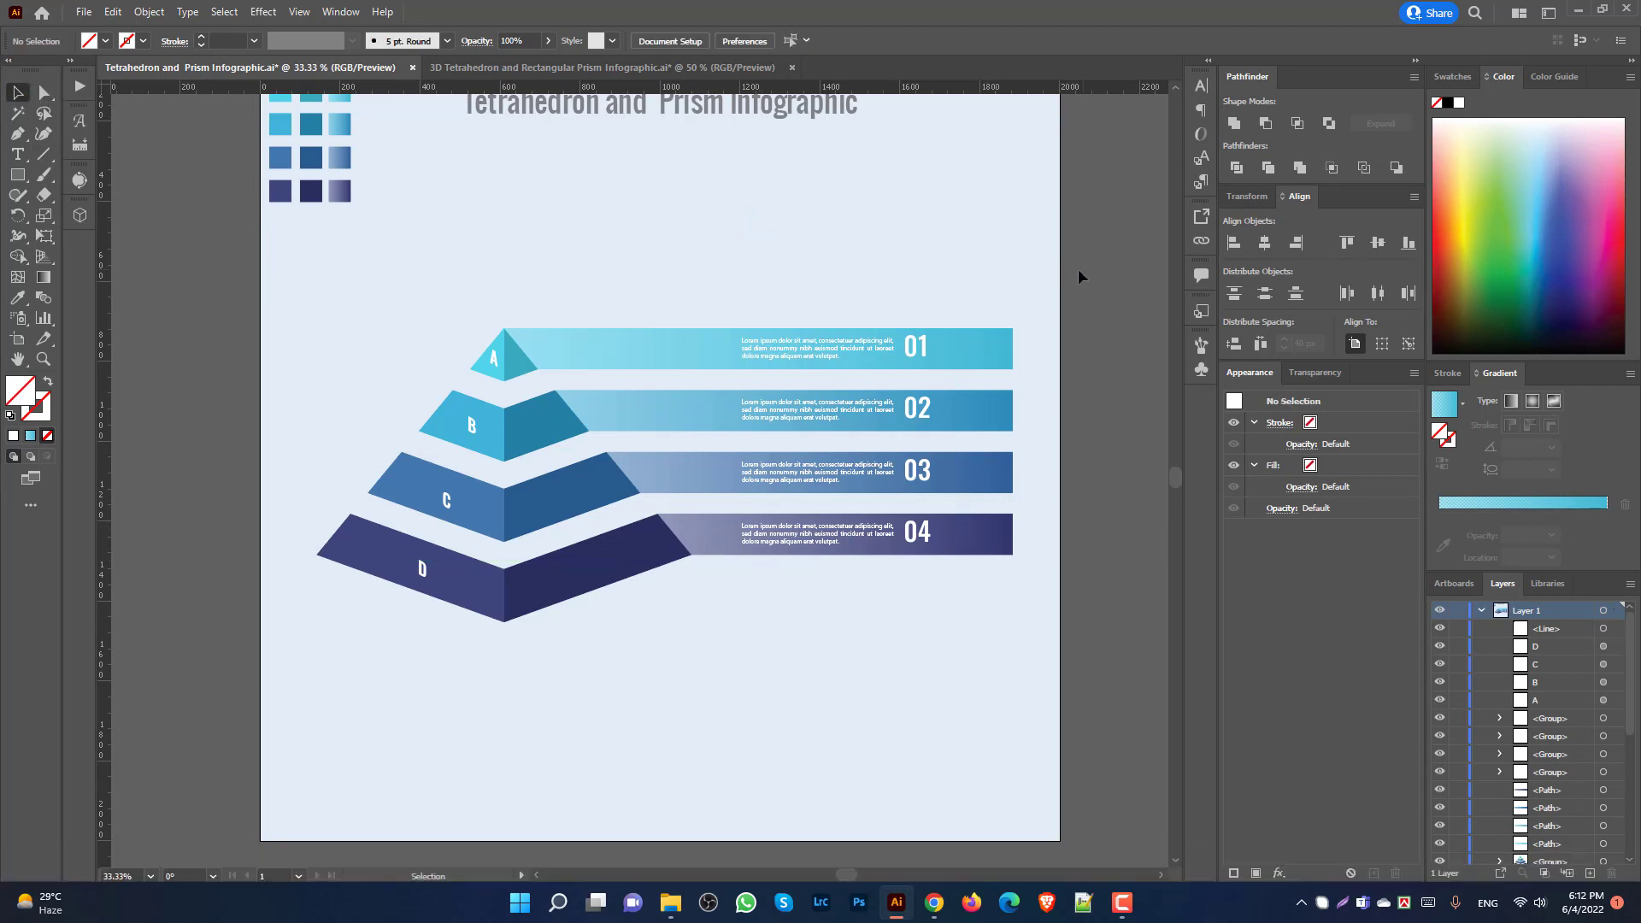
Step: Divide the four bars along the vertical line in Pathfinder, ungroup, and delete the cut-off end strips
{"action": "left_click_drag", "start_coordinate": [1028, 270], "coordinate": [956, 623]}
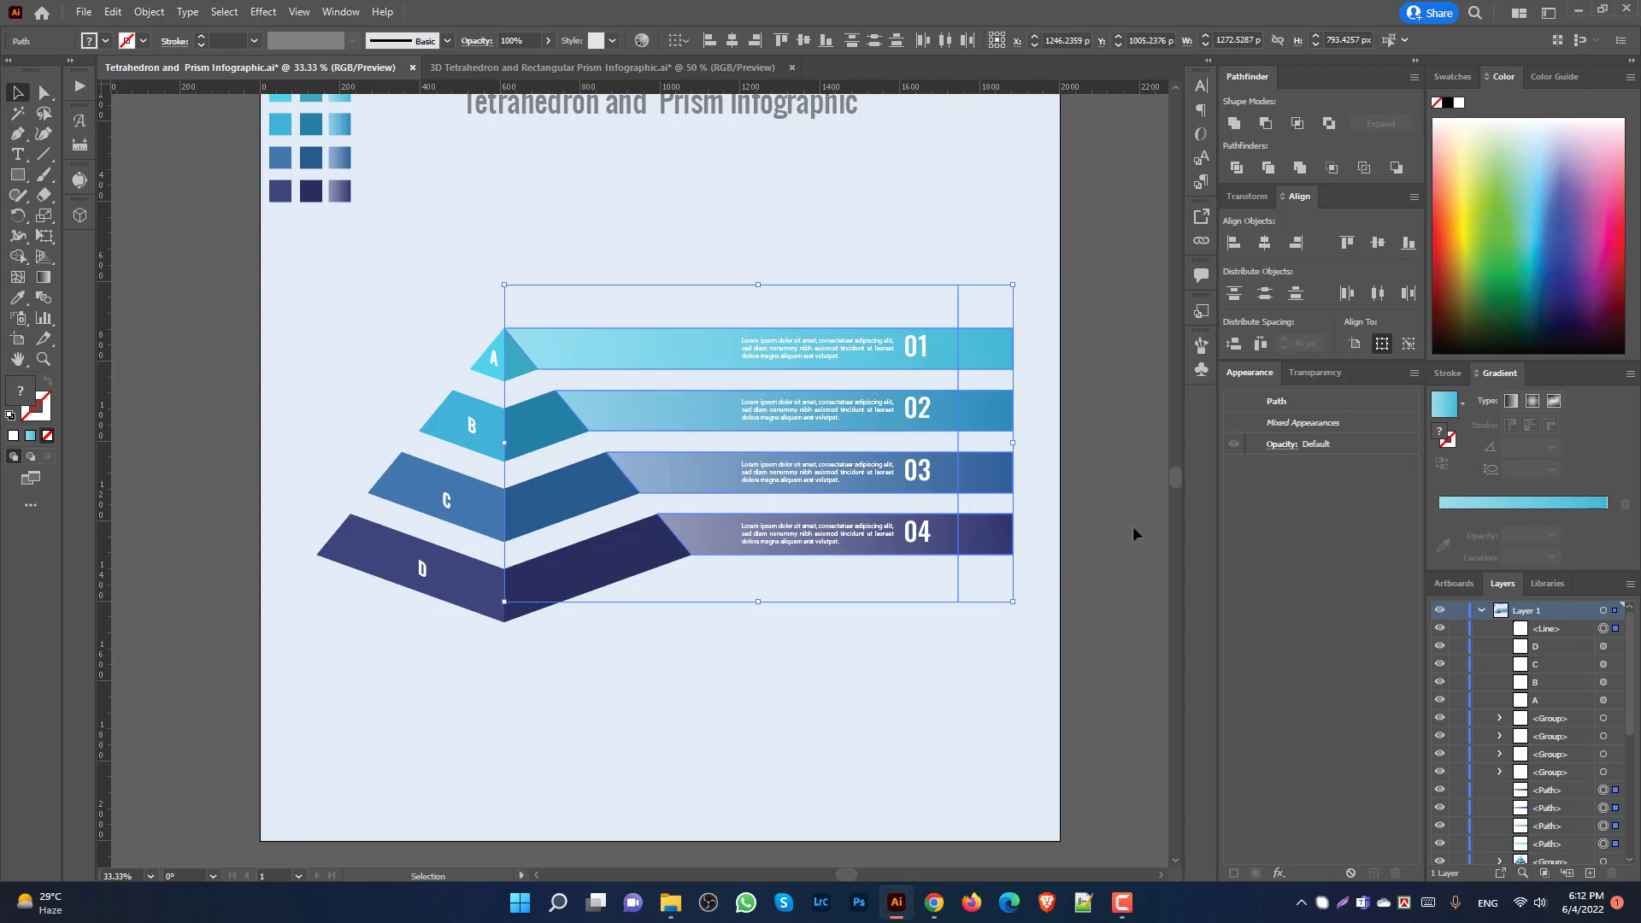
{"action": "left_click", "coordinate": [1236, 168]}
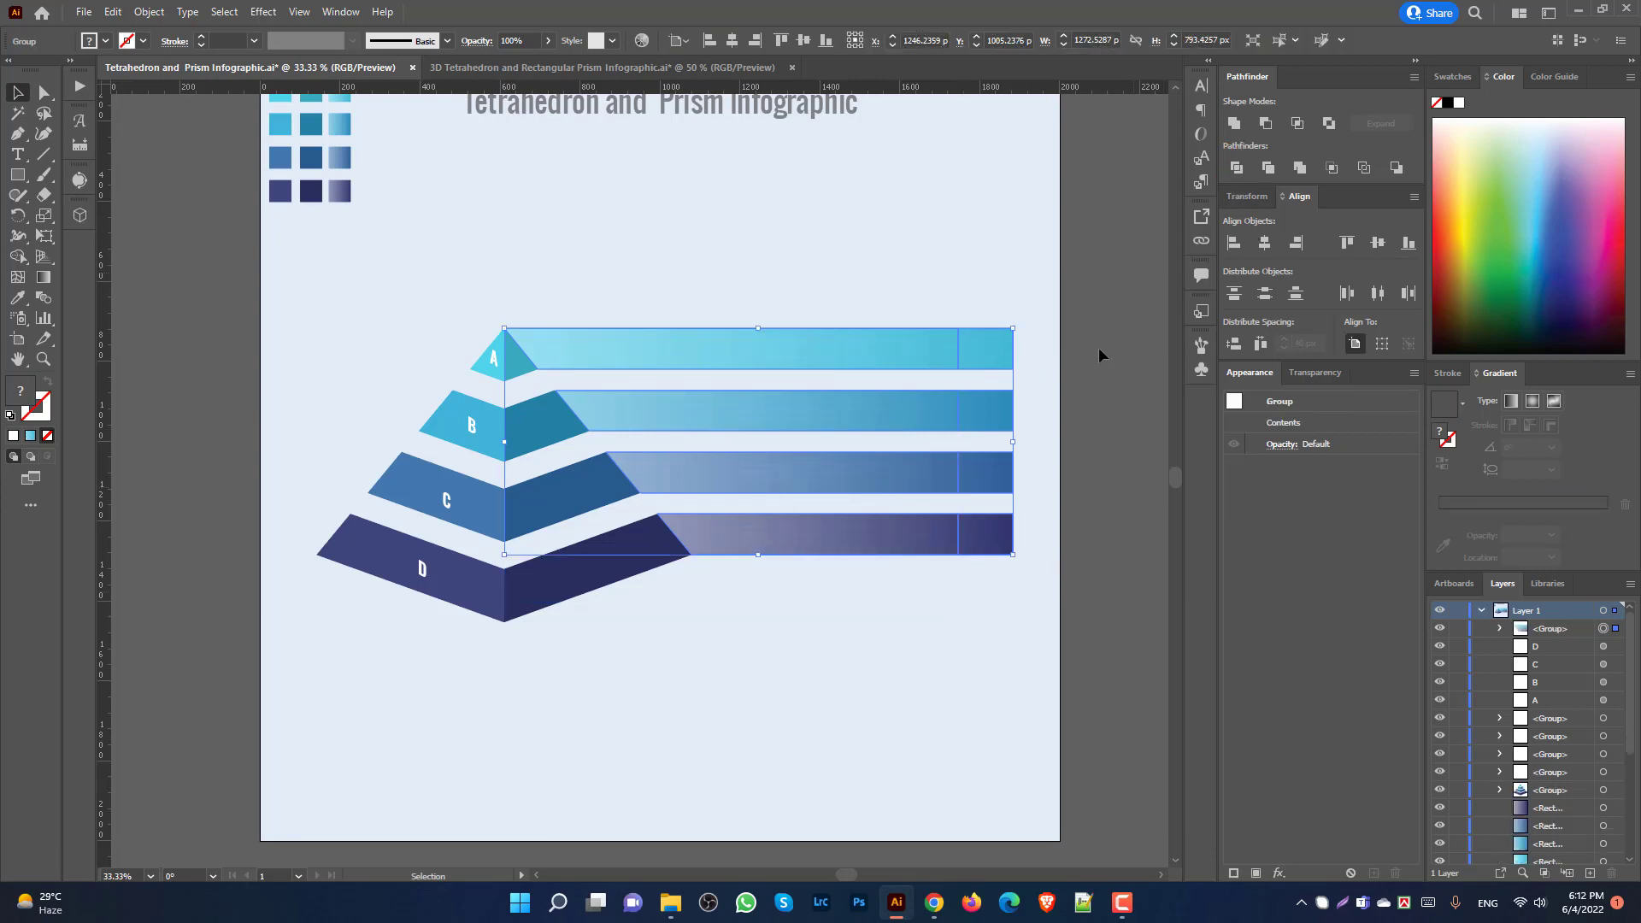
{"action": "left_click", "coordinate": [1063, 477]}
{"action": "left_click", "coordinate": [982, 339]}
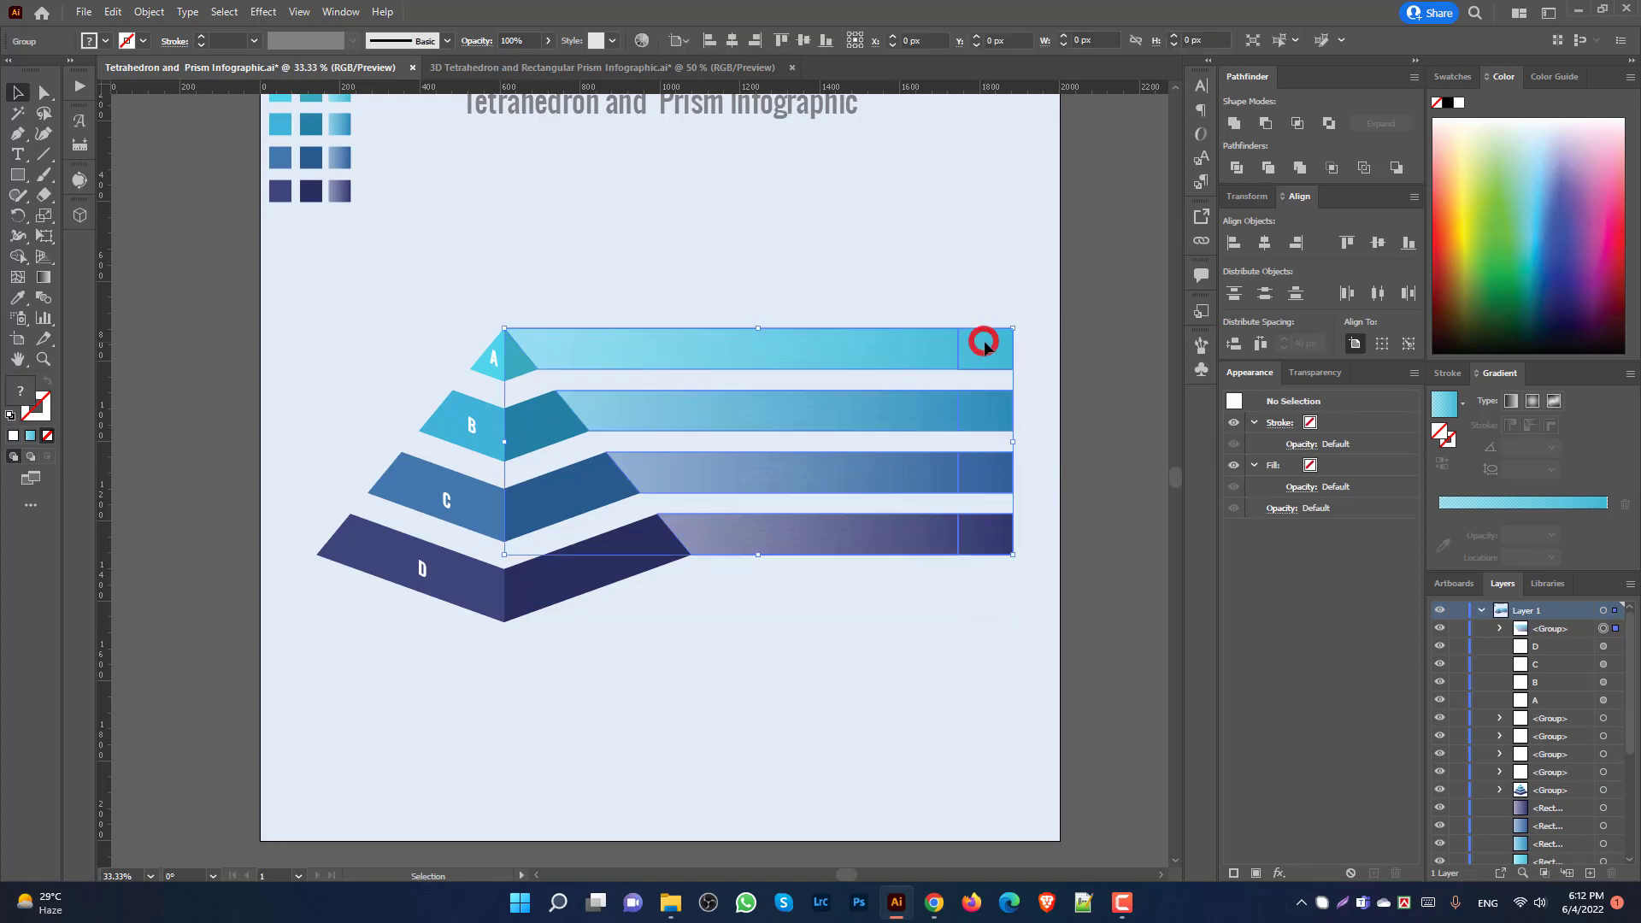
{"action": "right_click", "coordinate": [989, 341]}
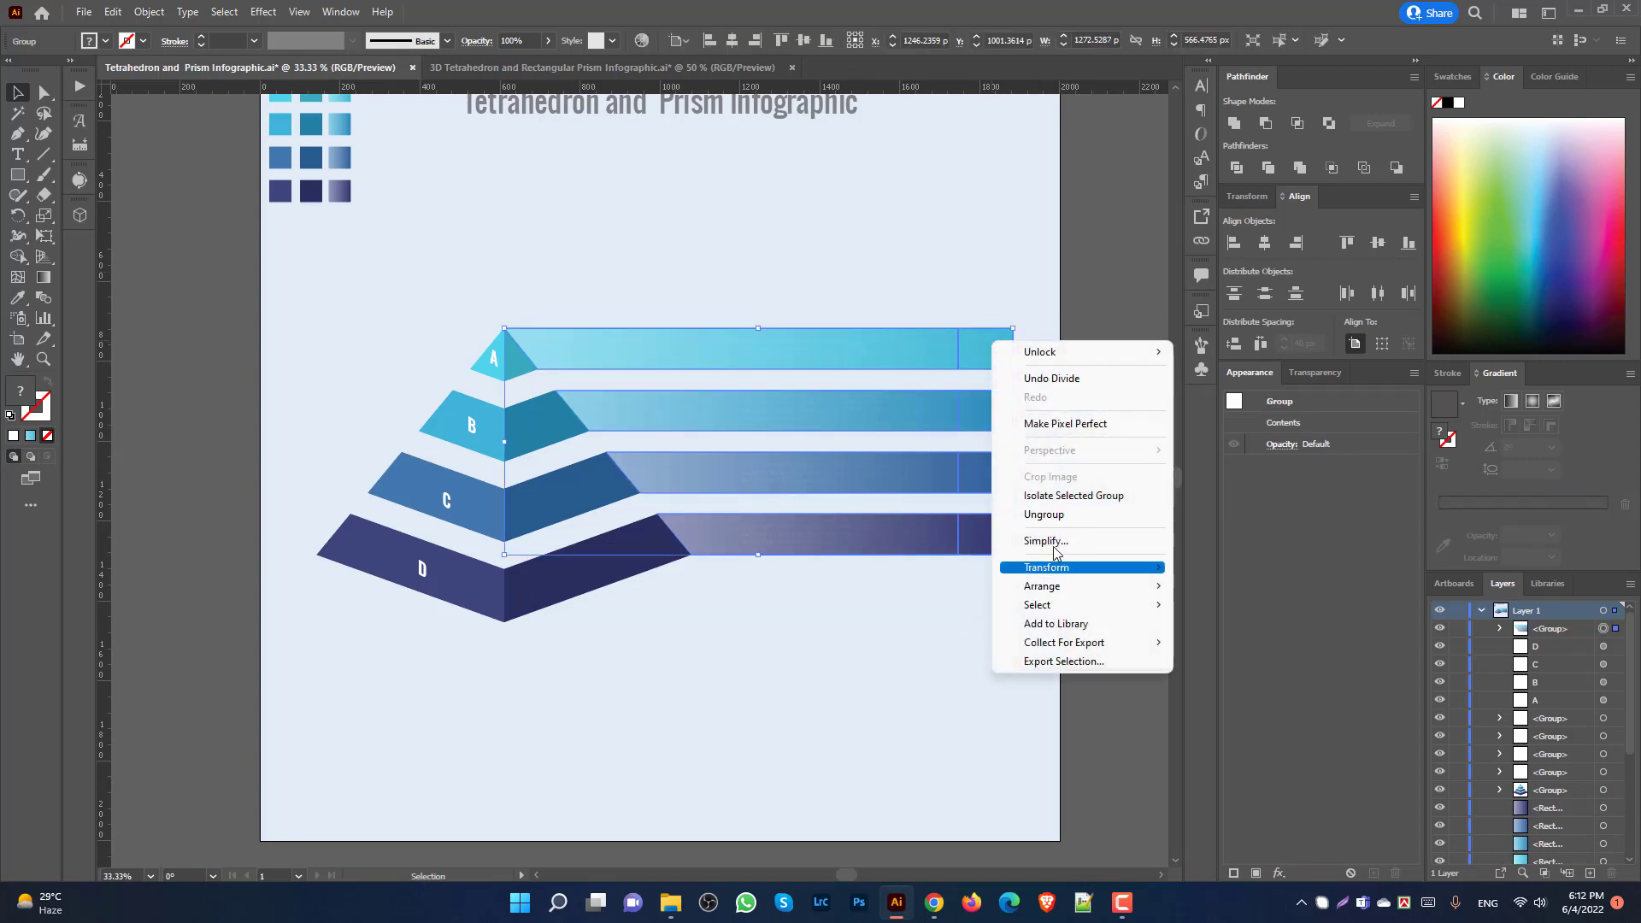
{"action": "left_click", "coordinate": [1062, 517]}
{"action": "left_click", "coordinate": [1081, 638]}
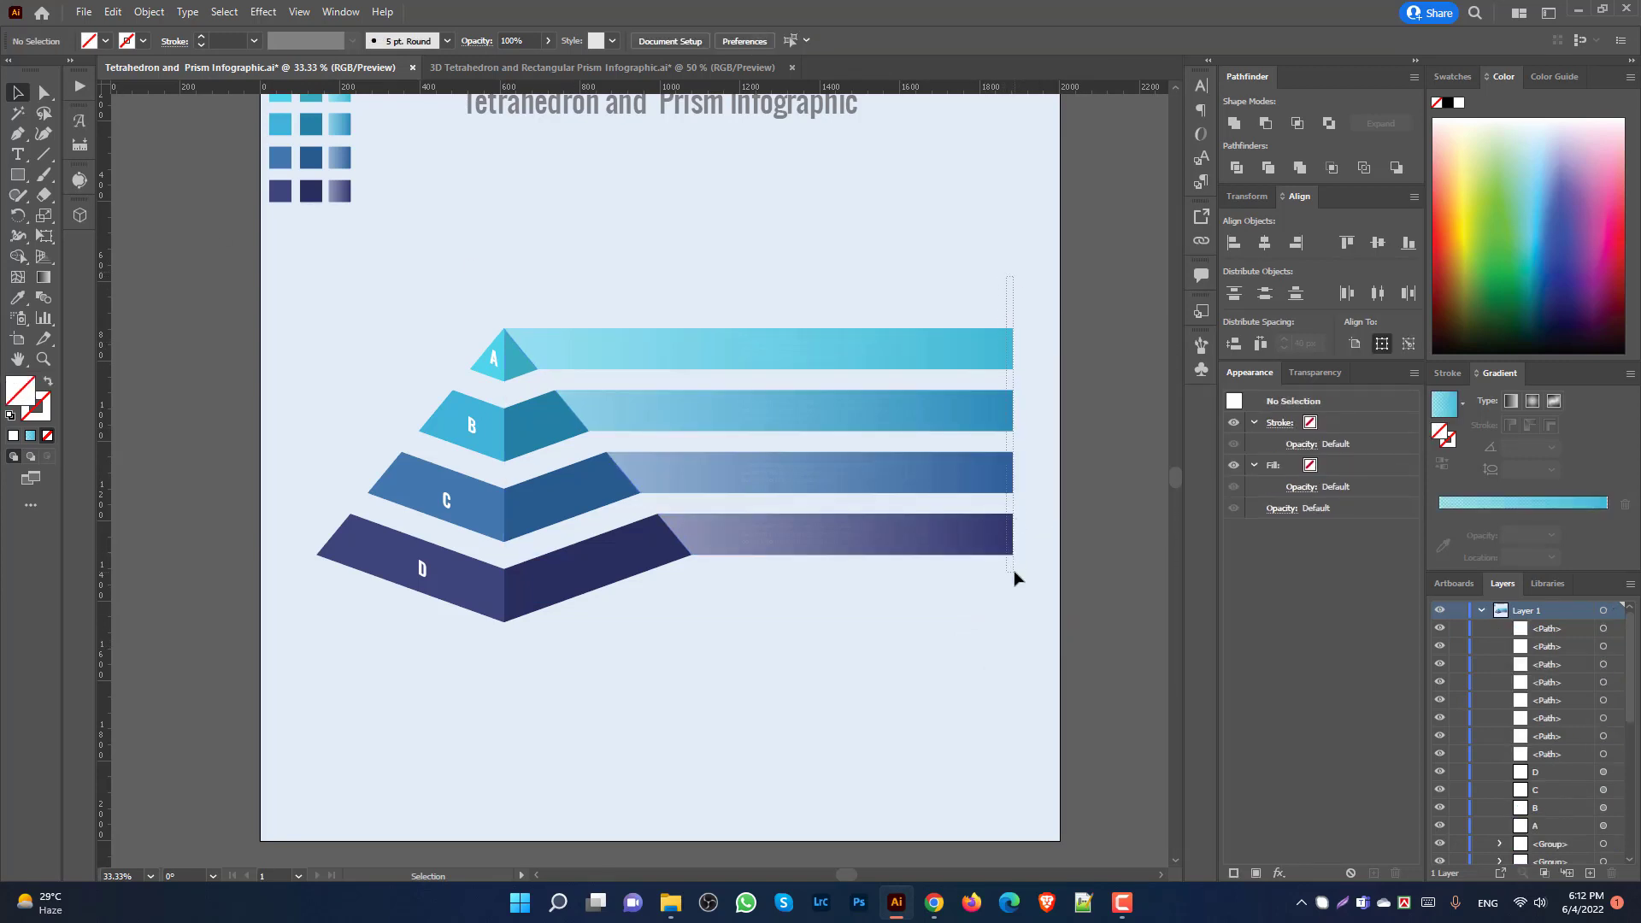
{"action": "left_click_drag", "start_coordinate": [1014, 578], "coordinate": [1015, 584]}
{"action": "key", "text": "Delete"}
Step: Send the four bars backward twice so they sit behind the text blocks
{"action": "left_click", "coordinate": [953, 478]}
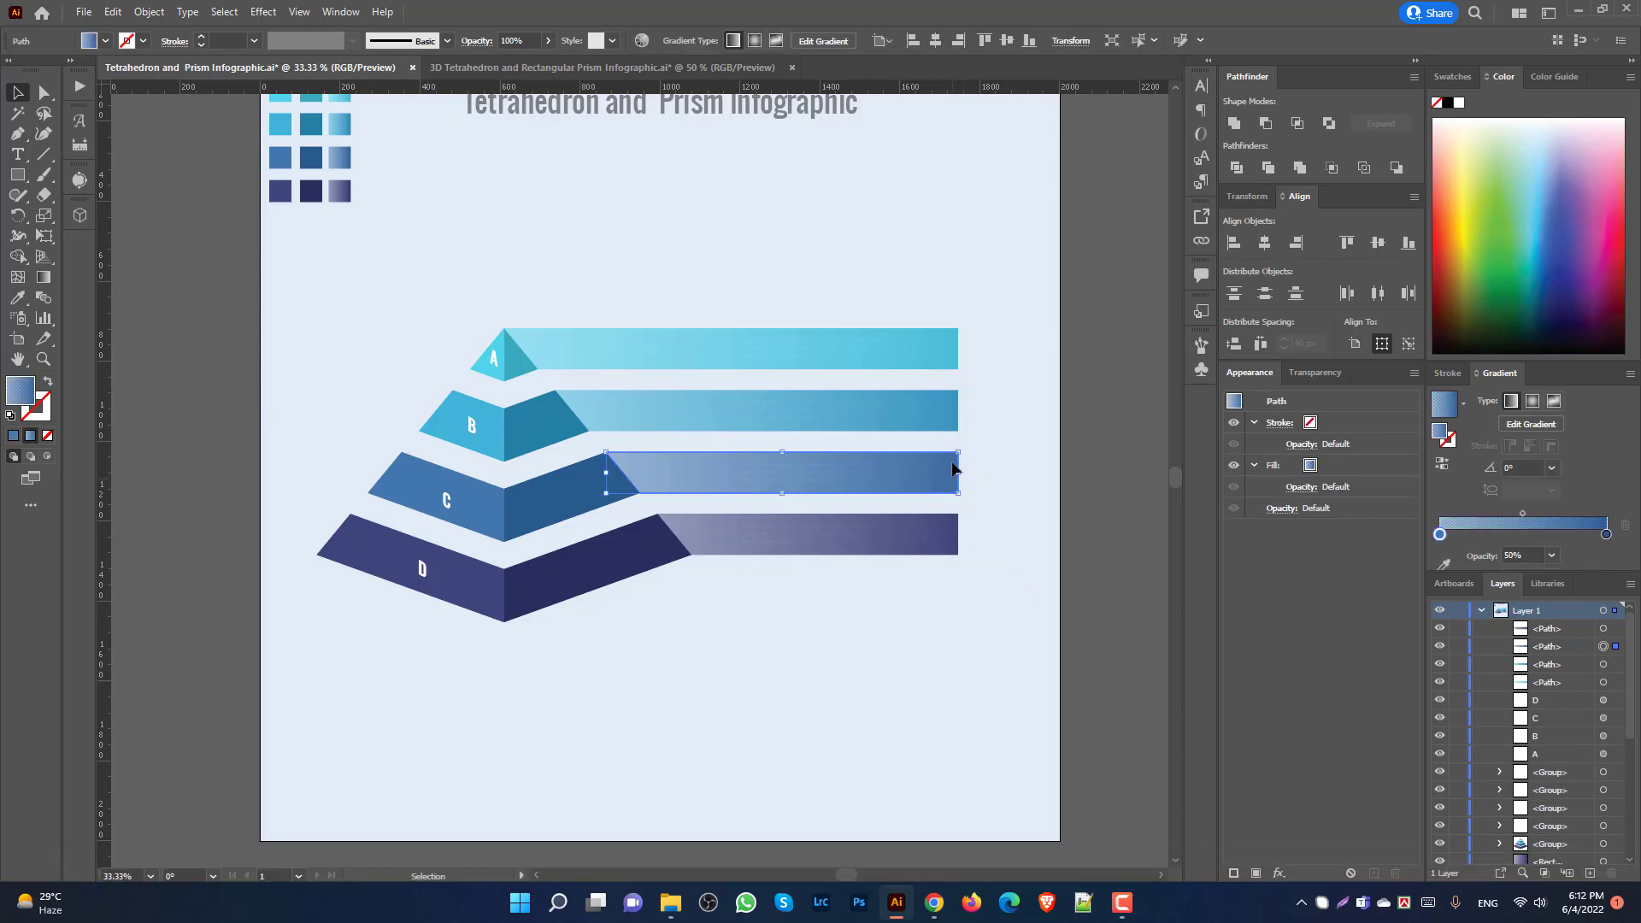
{"action": "left_click", "coordinate": [942, 412], "text": "shift"}
{"action": "left_click", "coordinate": [931, 337], "text": "shift"}
{"action": "left_click", "coordinate": [933, 535], "text": "shift"}
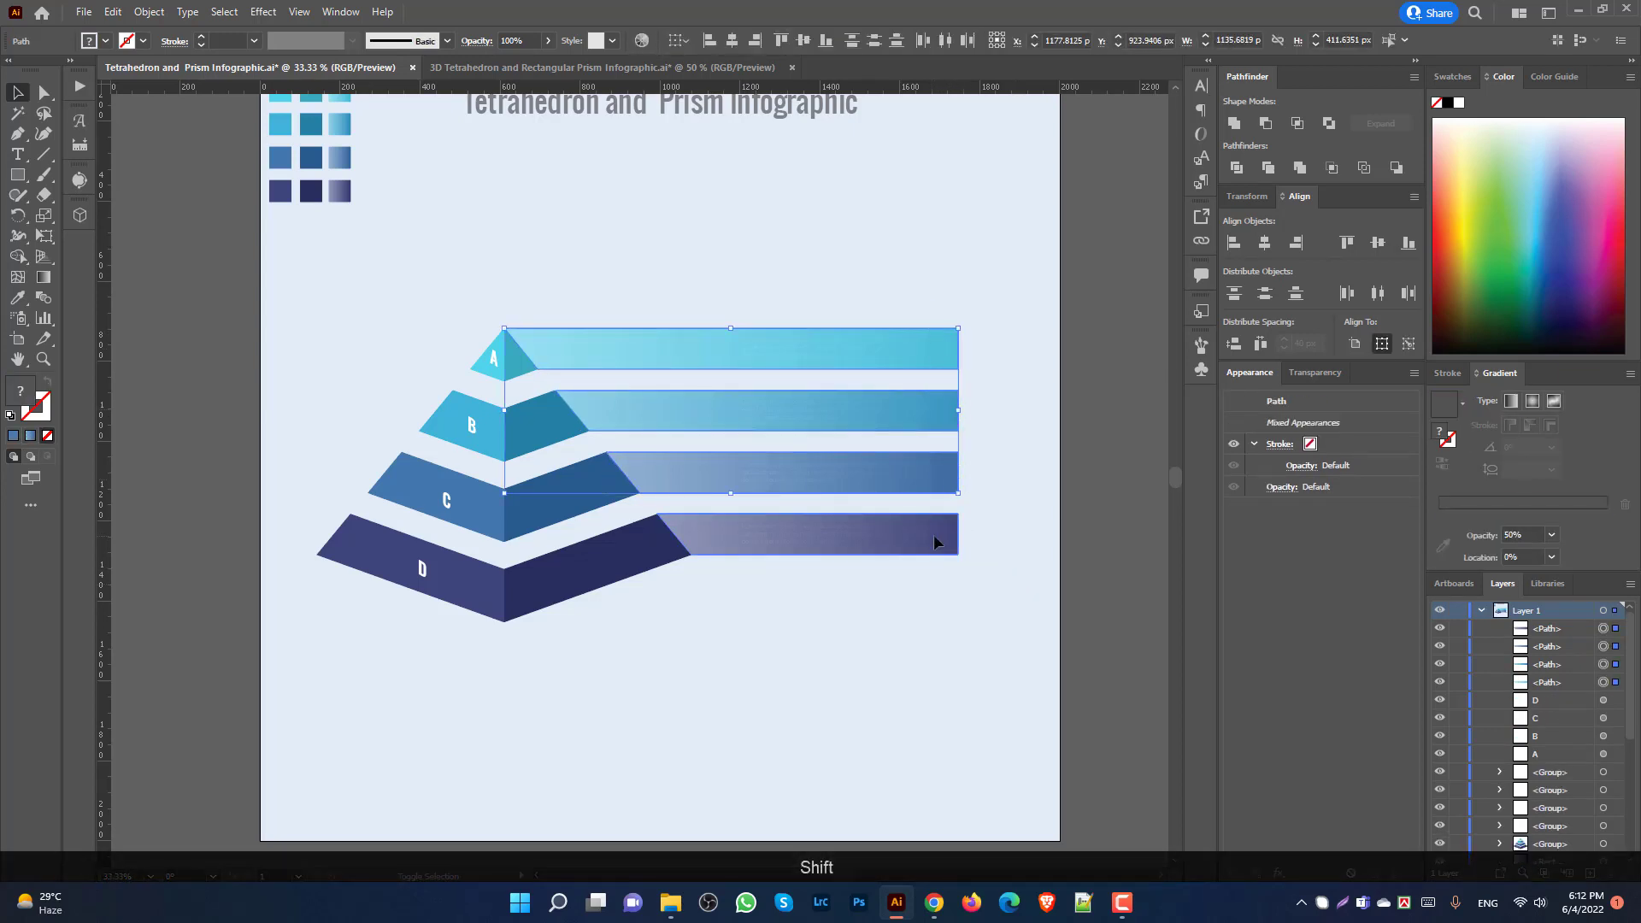
{"action": "key", "text": "ctrl+bracketleft"}
{"action": "key", "text": "ctrl+bracketleft"}
{"action": "key", "text": "ctrl+bracketleft"}
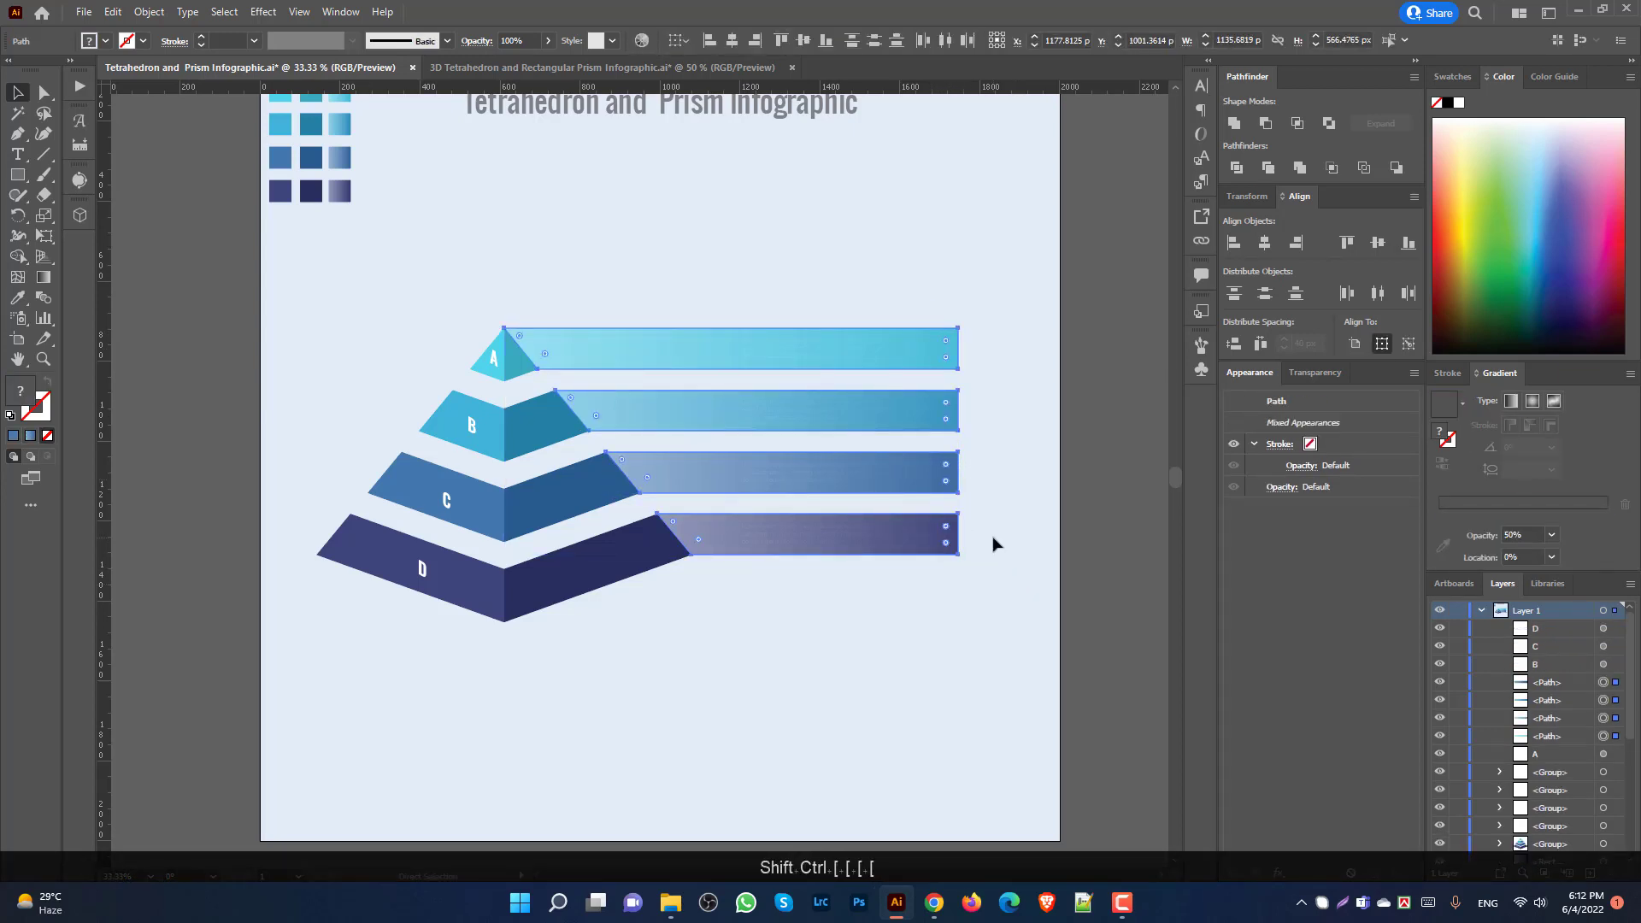
{"action": "key", "text": "ctrl+bracketleft"}
{"action": "key", "text": "ctrl+bracketleft"}
{"action": "key", "text": "ctrl+bracketleft"}
{"action": "key", "text": "ctrl+bracketleft"}
{"action": "key", "text": "ctrl+bracketleft"}
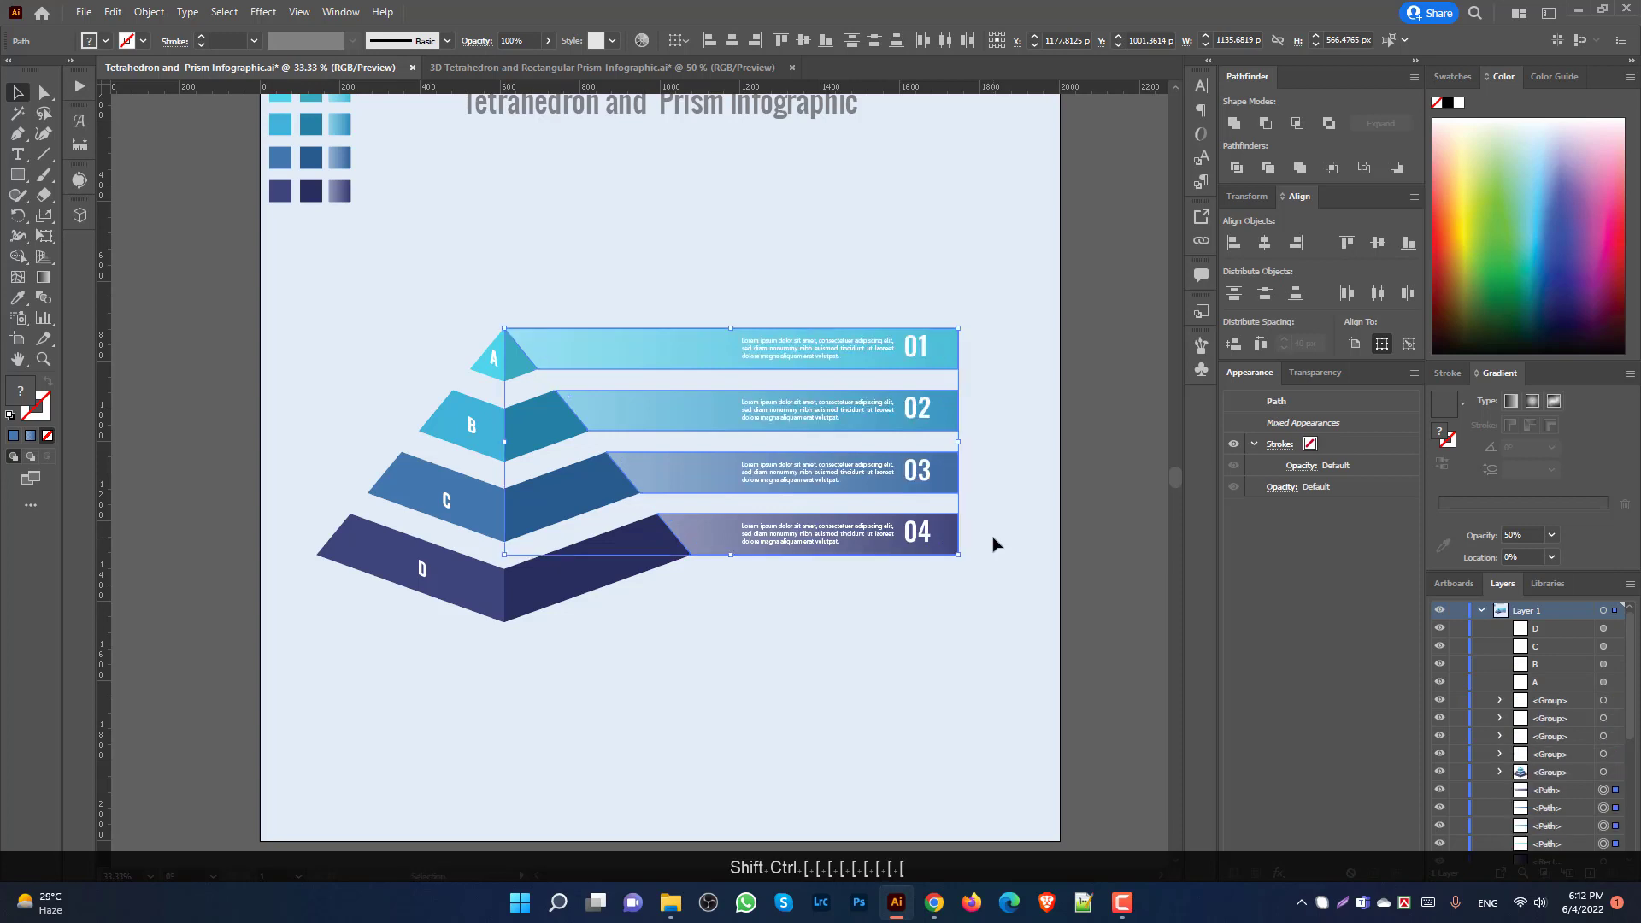
{"action": "scroll", "coordinate": [898, 590], "scroll_direction": "down", "scroll_amount": 2}
{"action": "left_click", "coordinate": [868, 615]}
{"action": "scroll", "coordinate": [399, 287], "scroll_direction": "up", "scroll_amount": 3}
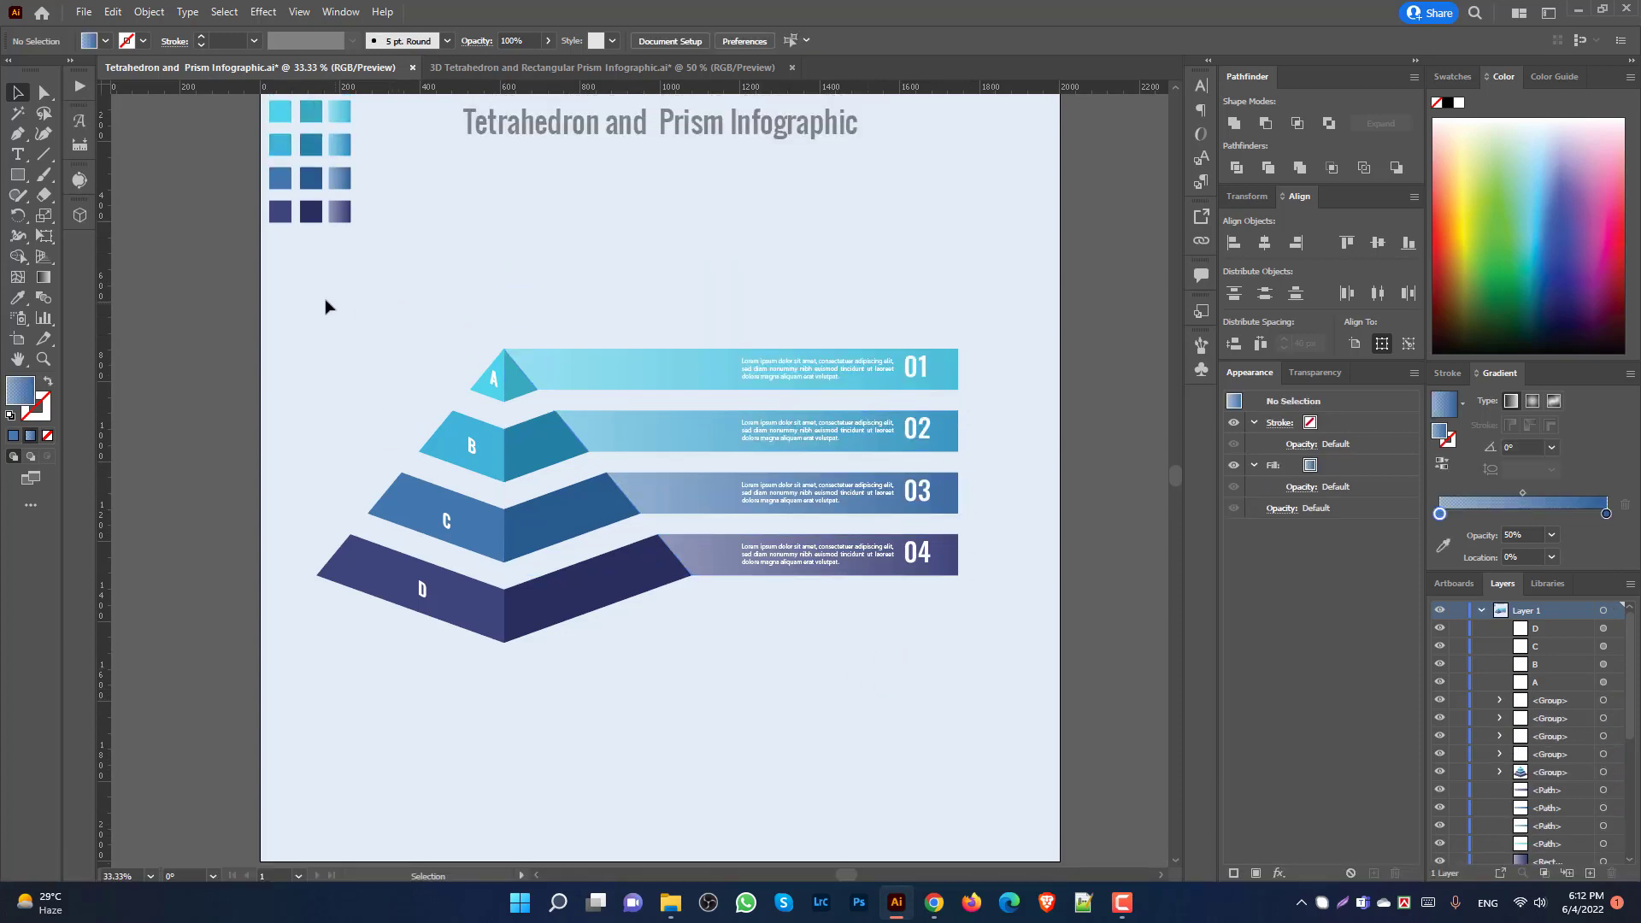
Step: Group the whole infographic and centre it horizontally and vertically on the artboard
{"action": "left_click_drag", "start_coordinate": [325, 306], "coordinate": [1040, 680]}
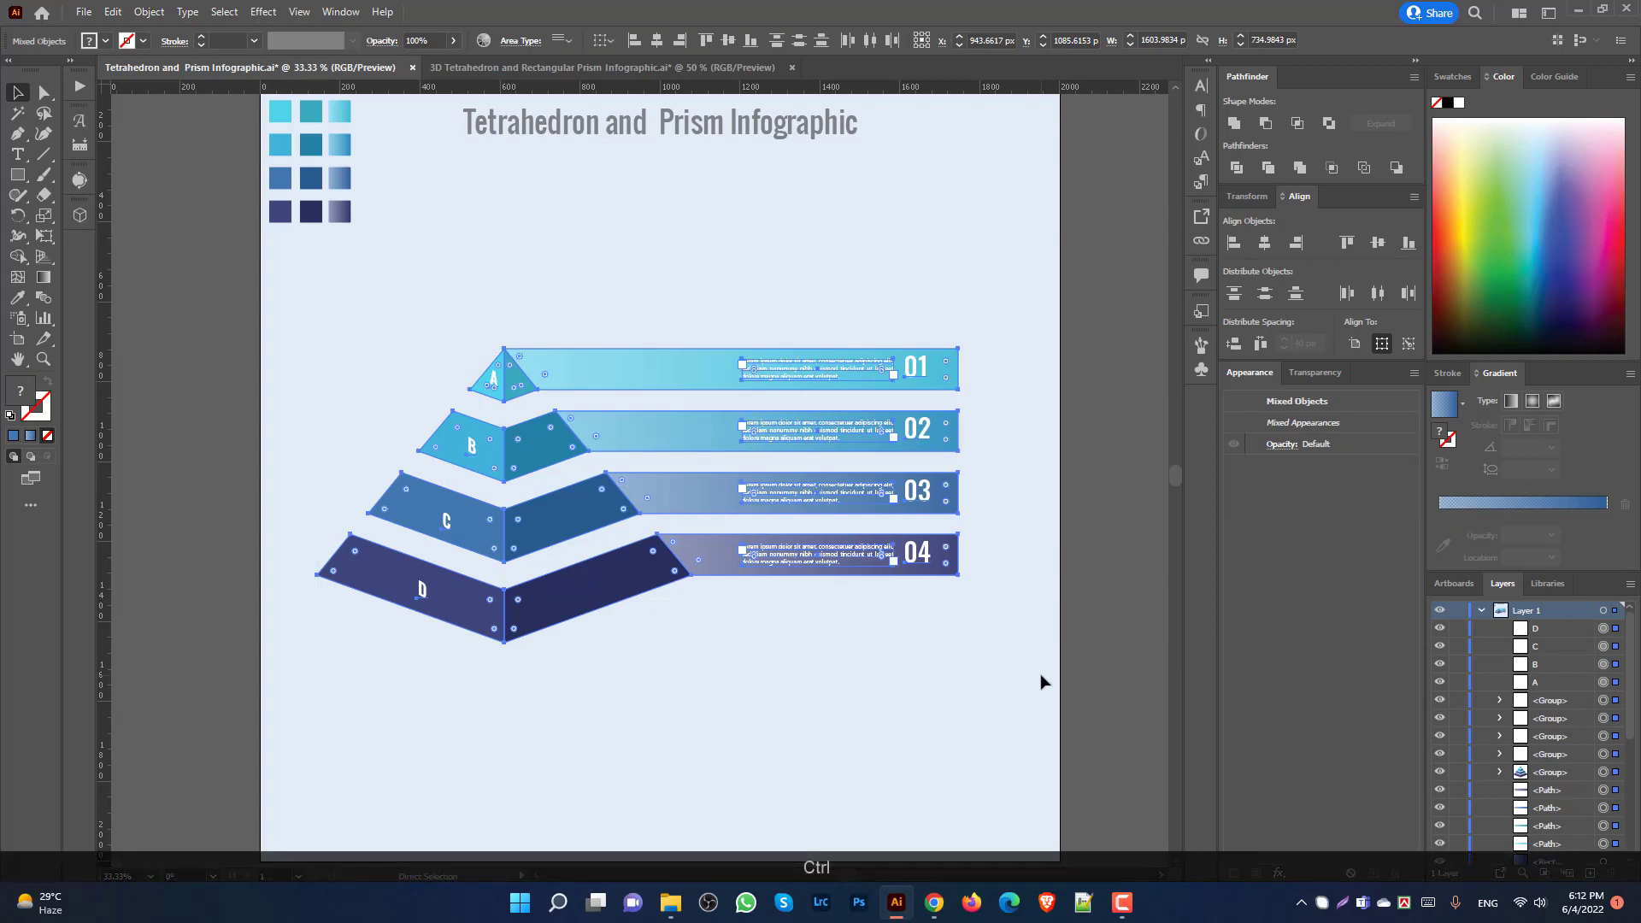
{"action": "key", "text": "ctrl+g"}
{"action": "left_click", "coordinate": [656, 39]}
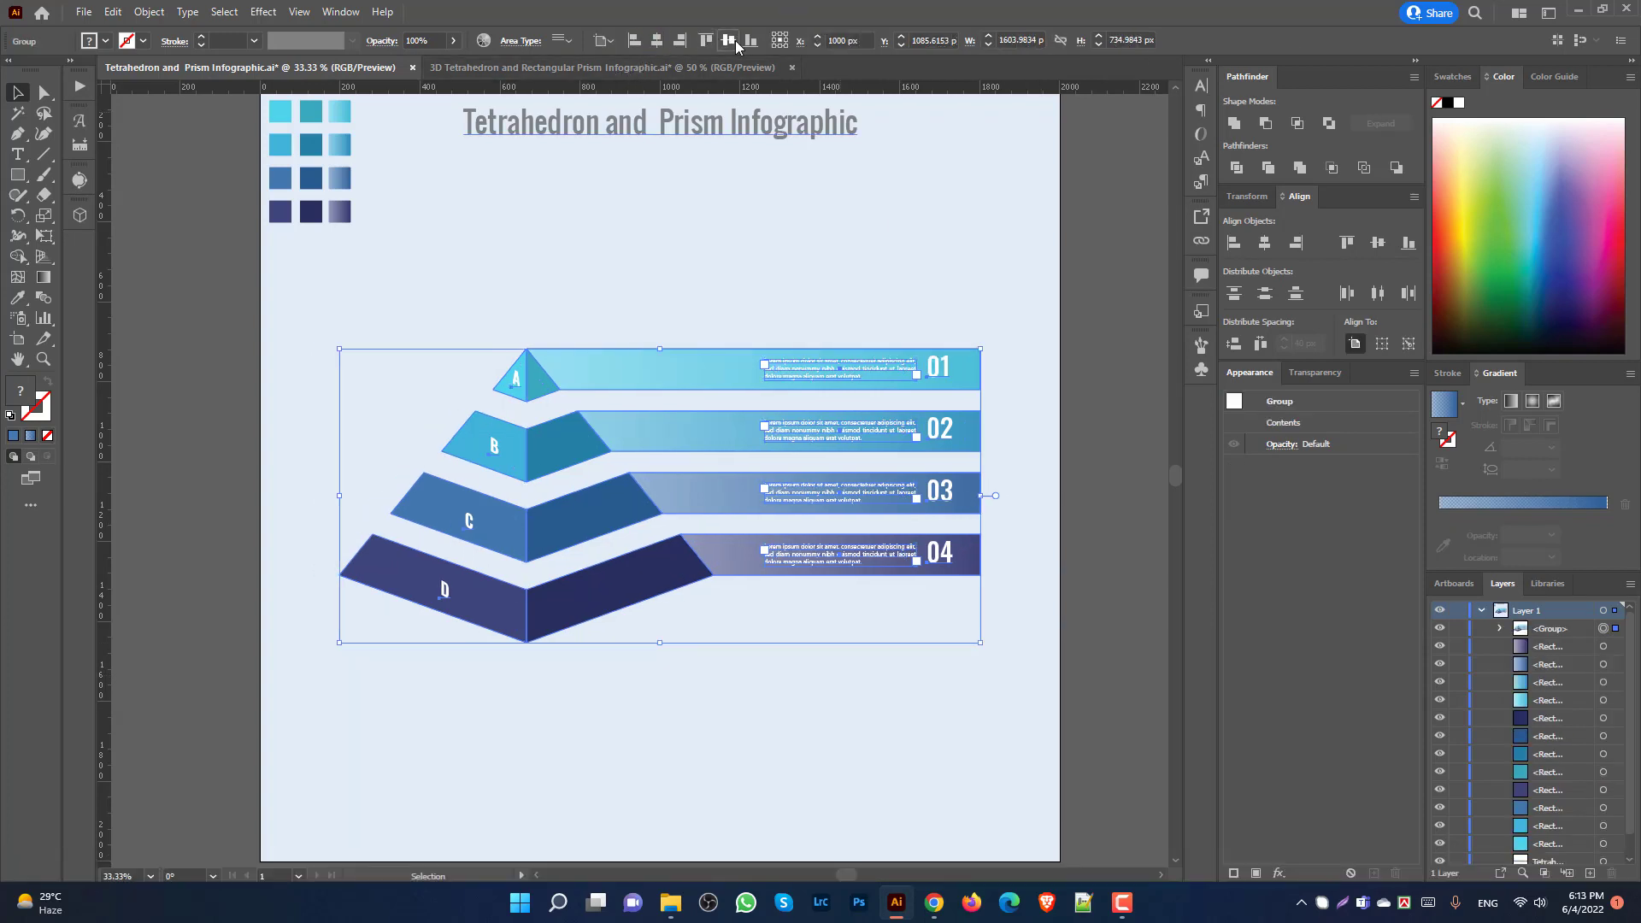
{"action": "left_click", "coordinate": [735, 40]}
{"action": "left_click", "coordinate": [672, 238]}
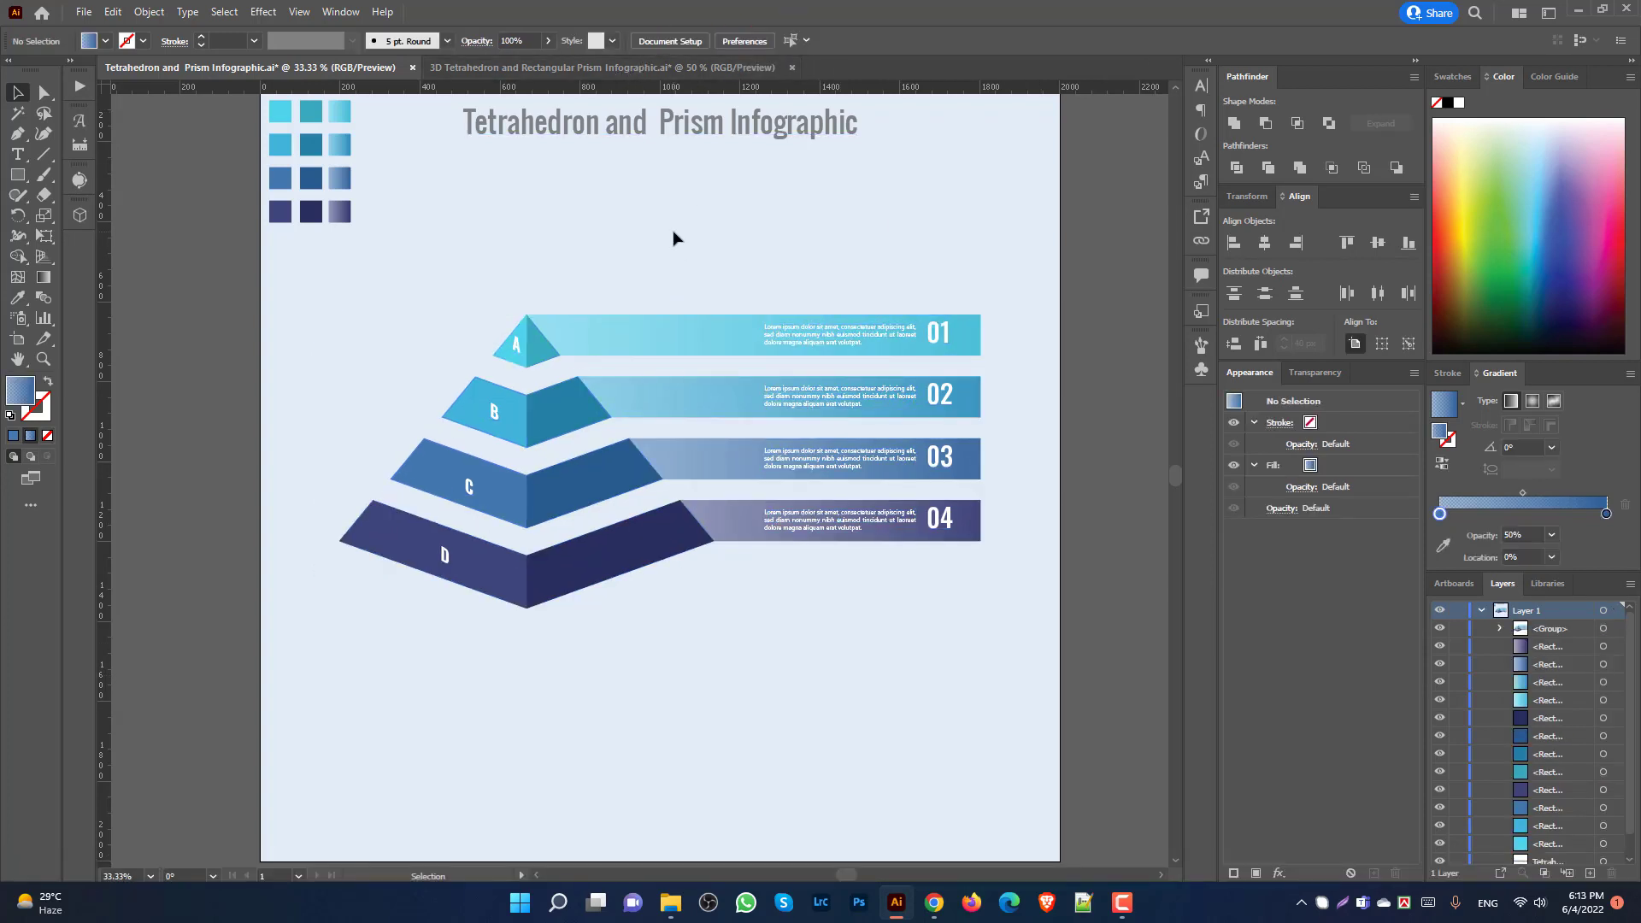